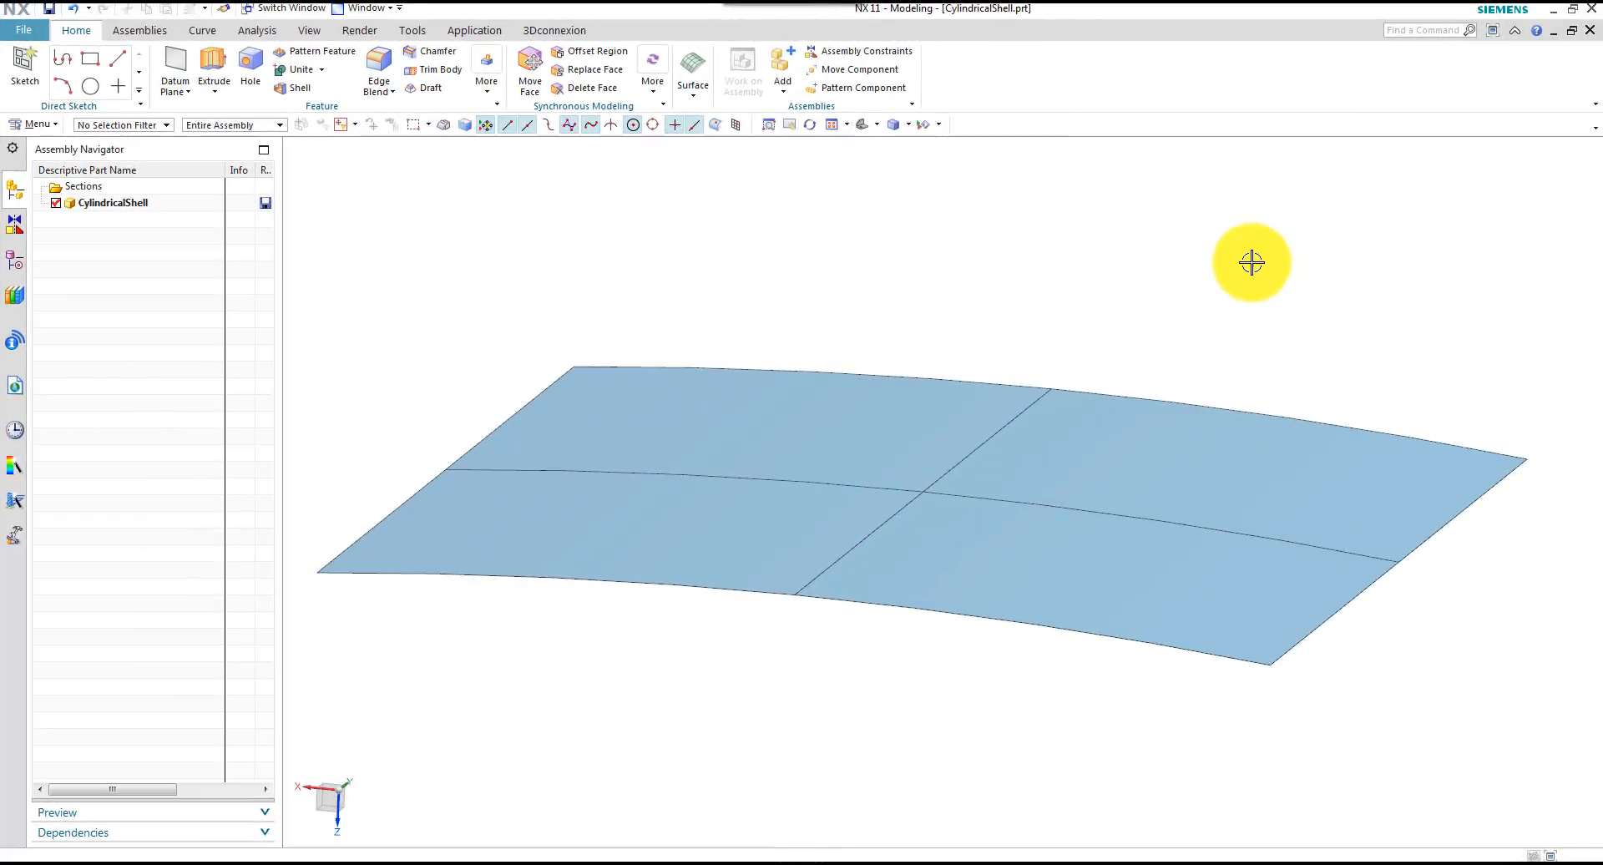
Switch to the Pre/Post application and create a new FEM and simulation for the shell with NX Nastran structural analysis
{"action": "left_click", "coordinate": [1237, 275]}
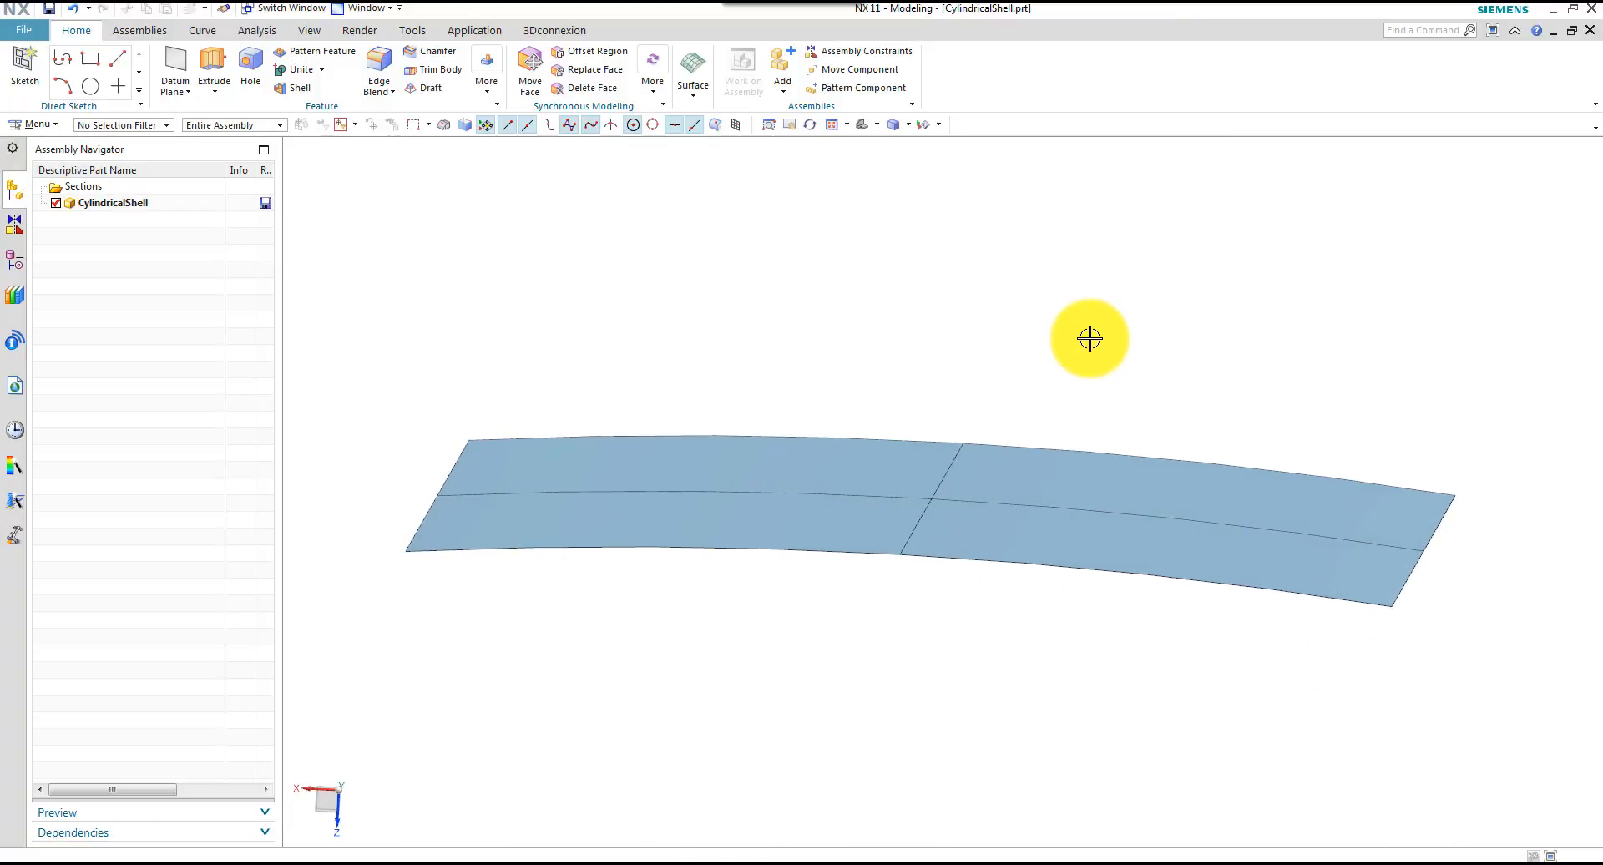
{"action": "left_click", "coordinate": [464, 30]}
{"action": "left_click", "coordinate": [467, 51]}
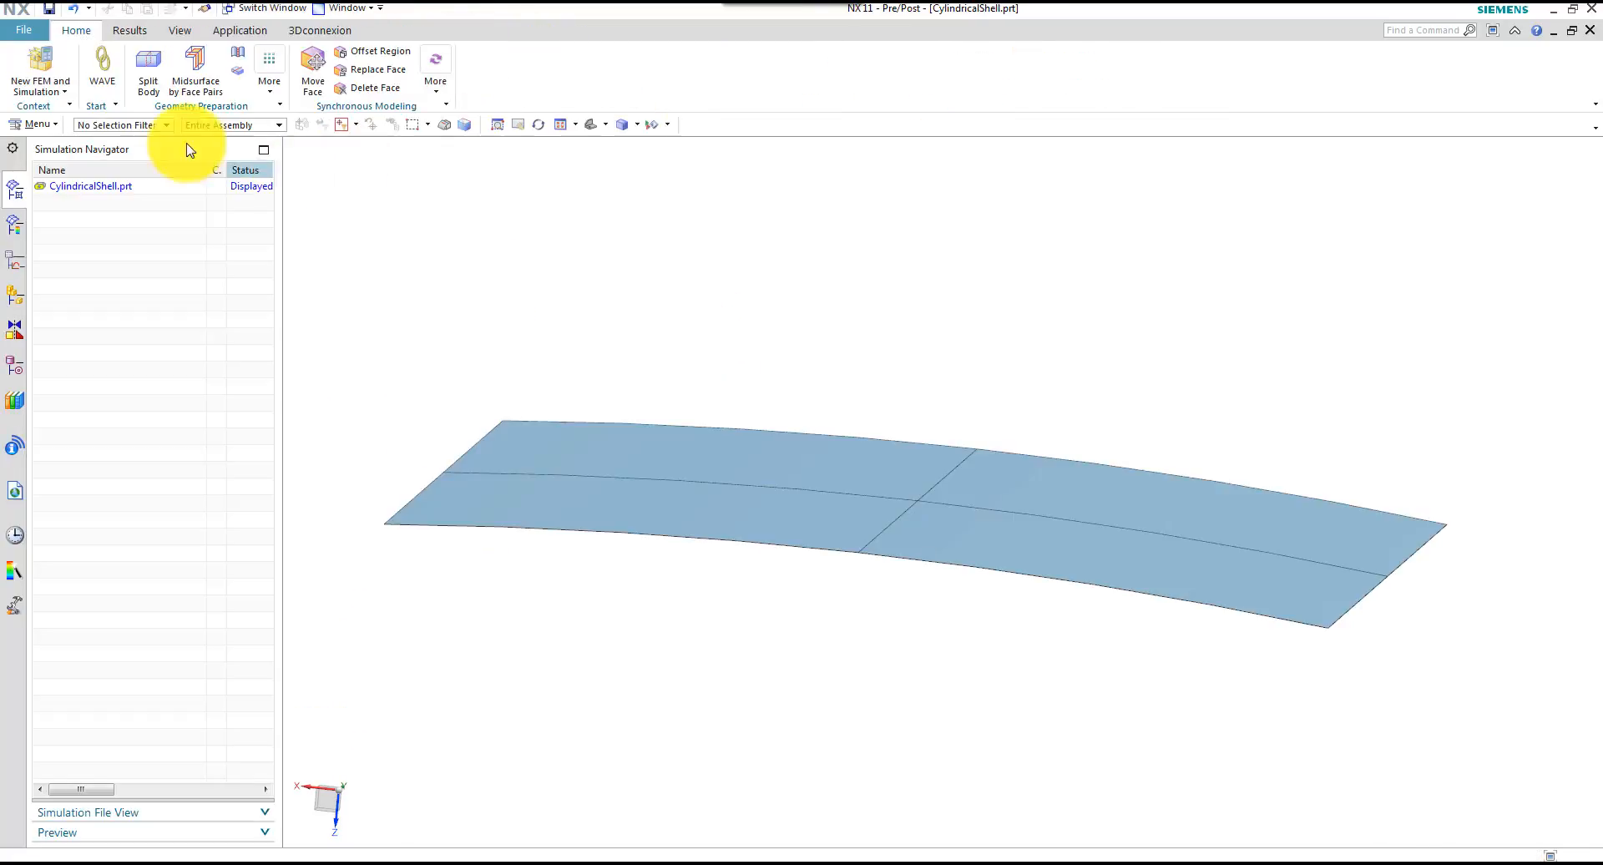
{"action": "left_click", "coordinate": [46, 83]}
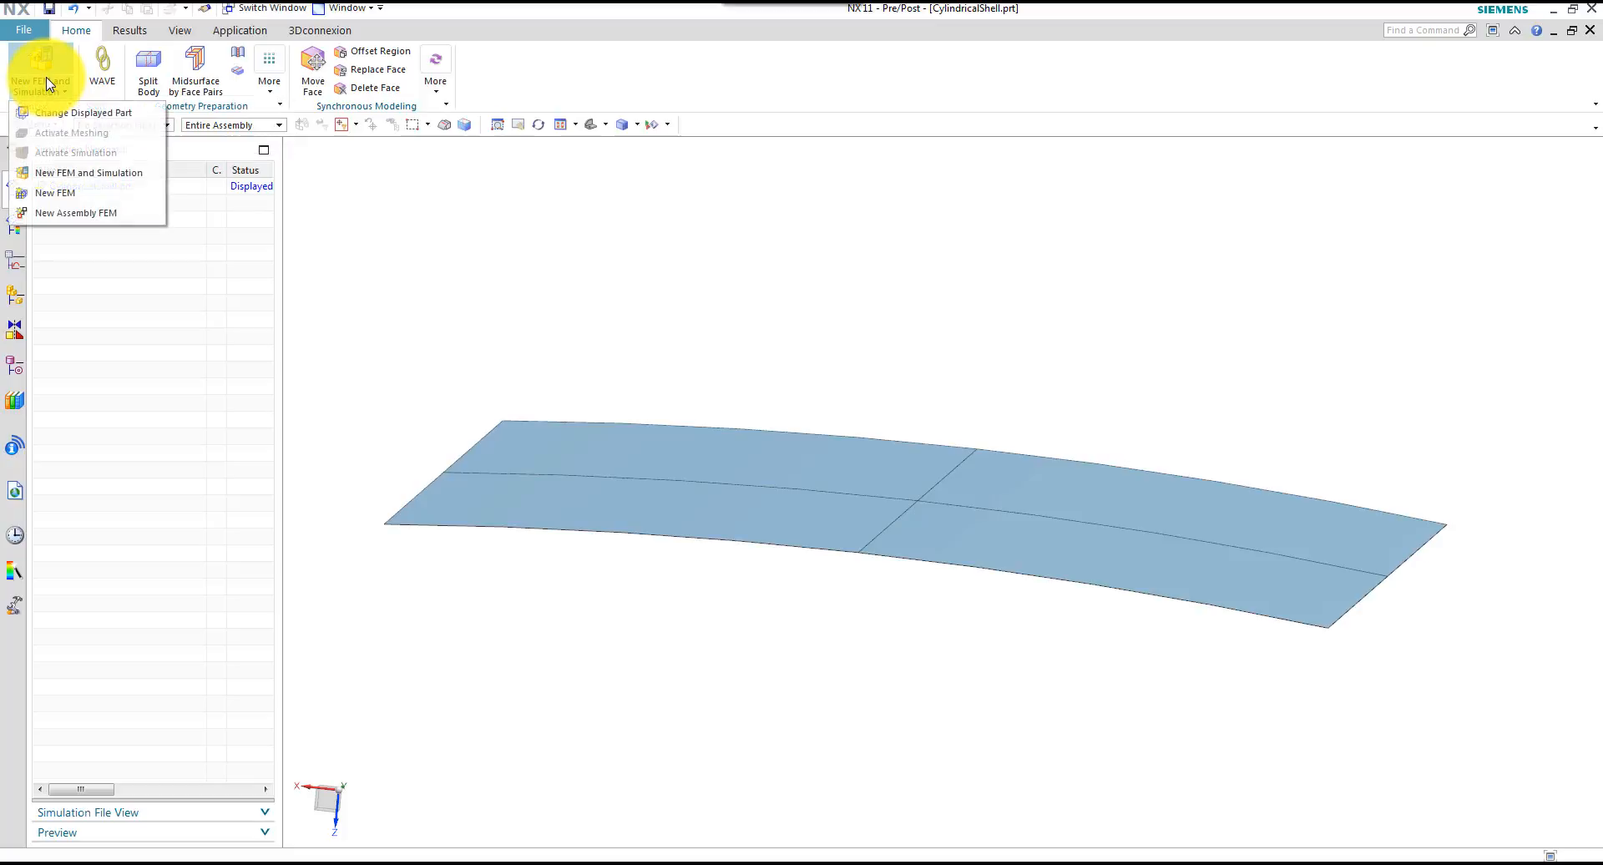
{"action": "left_click", "coordinate": [87, 175]}
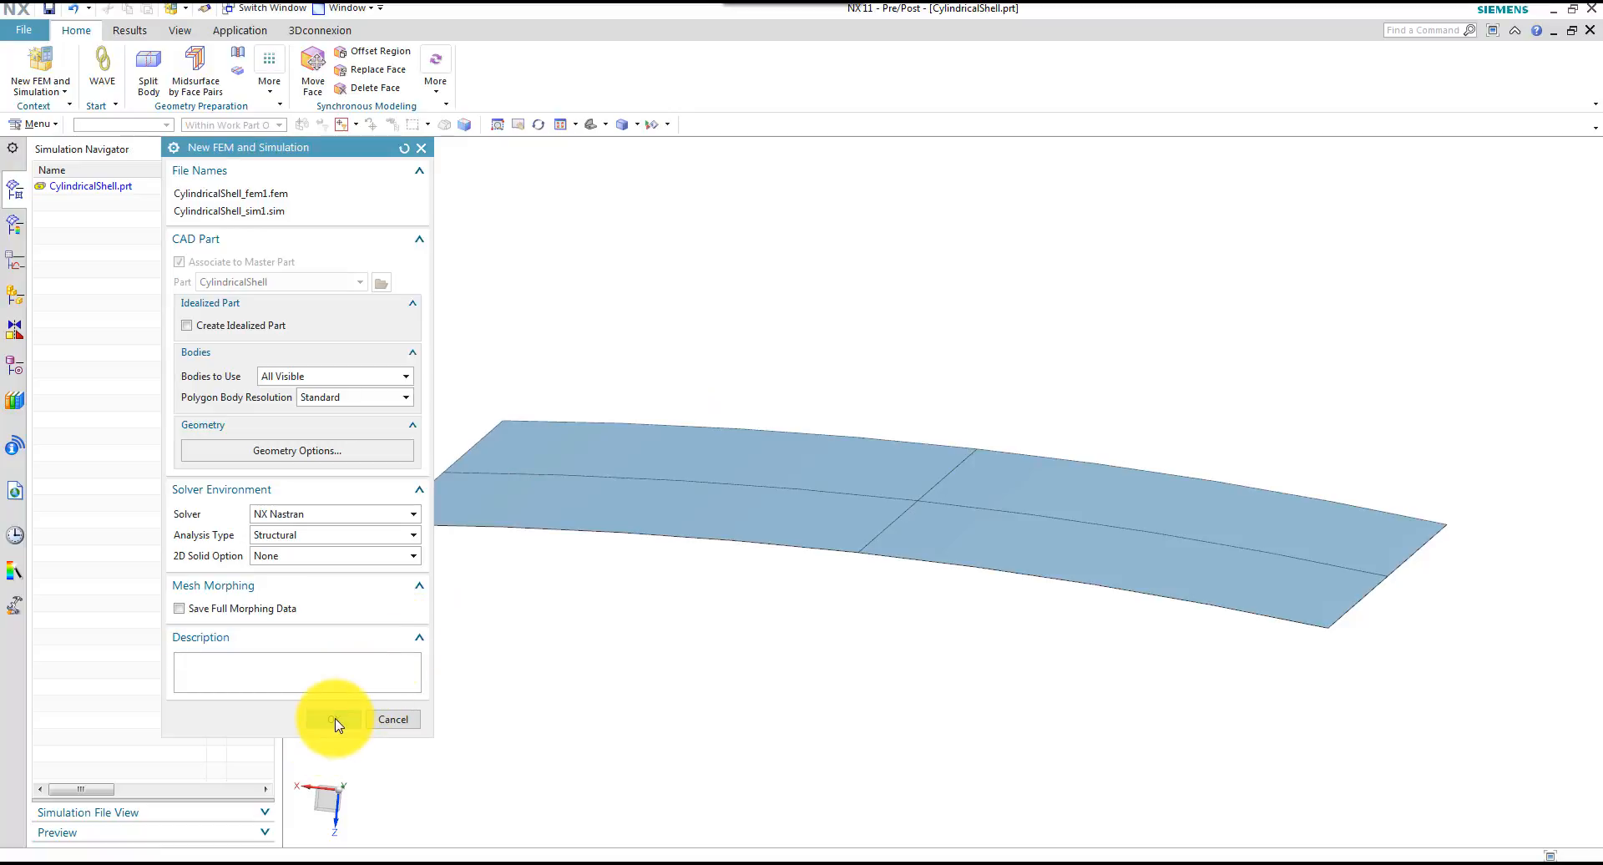
{"action": "left_click", "coordinate": [335, 721]}
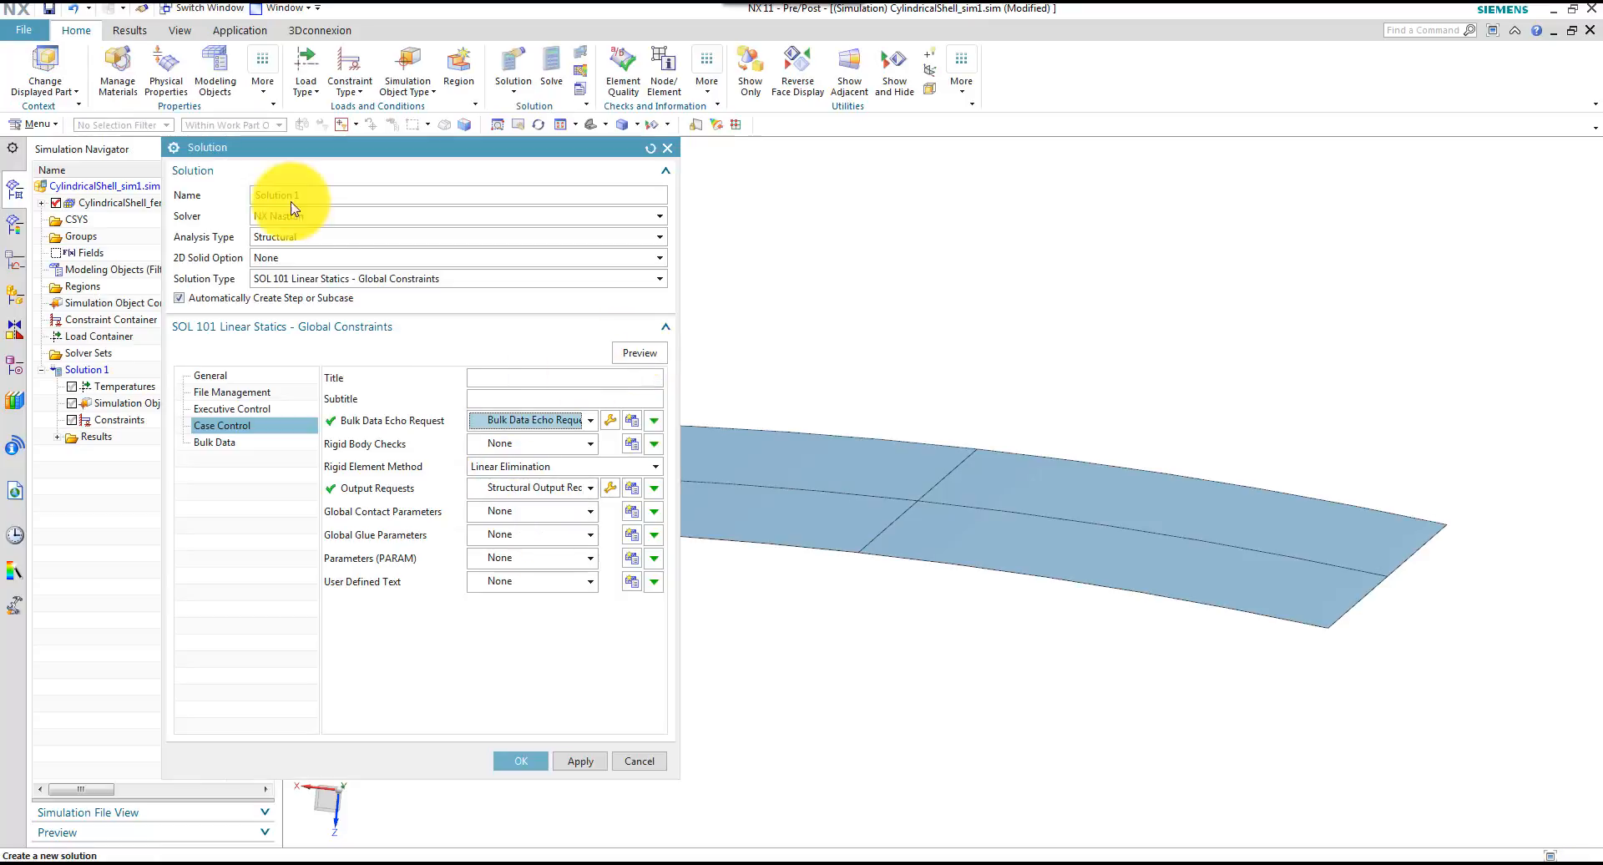
Set the solution type to SOL 106 Nonlinear Statics - Global Constraints
{"action": "left_click", "coordinate": [357, 280]}
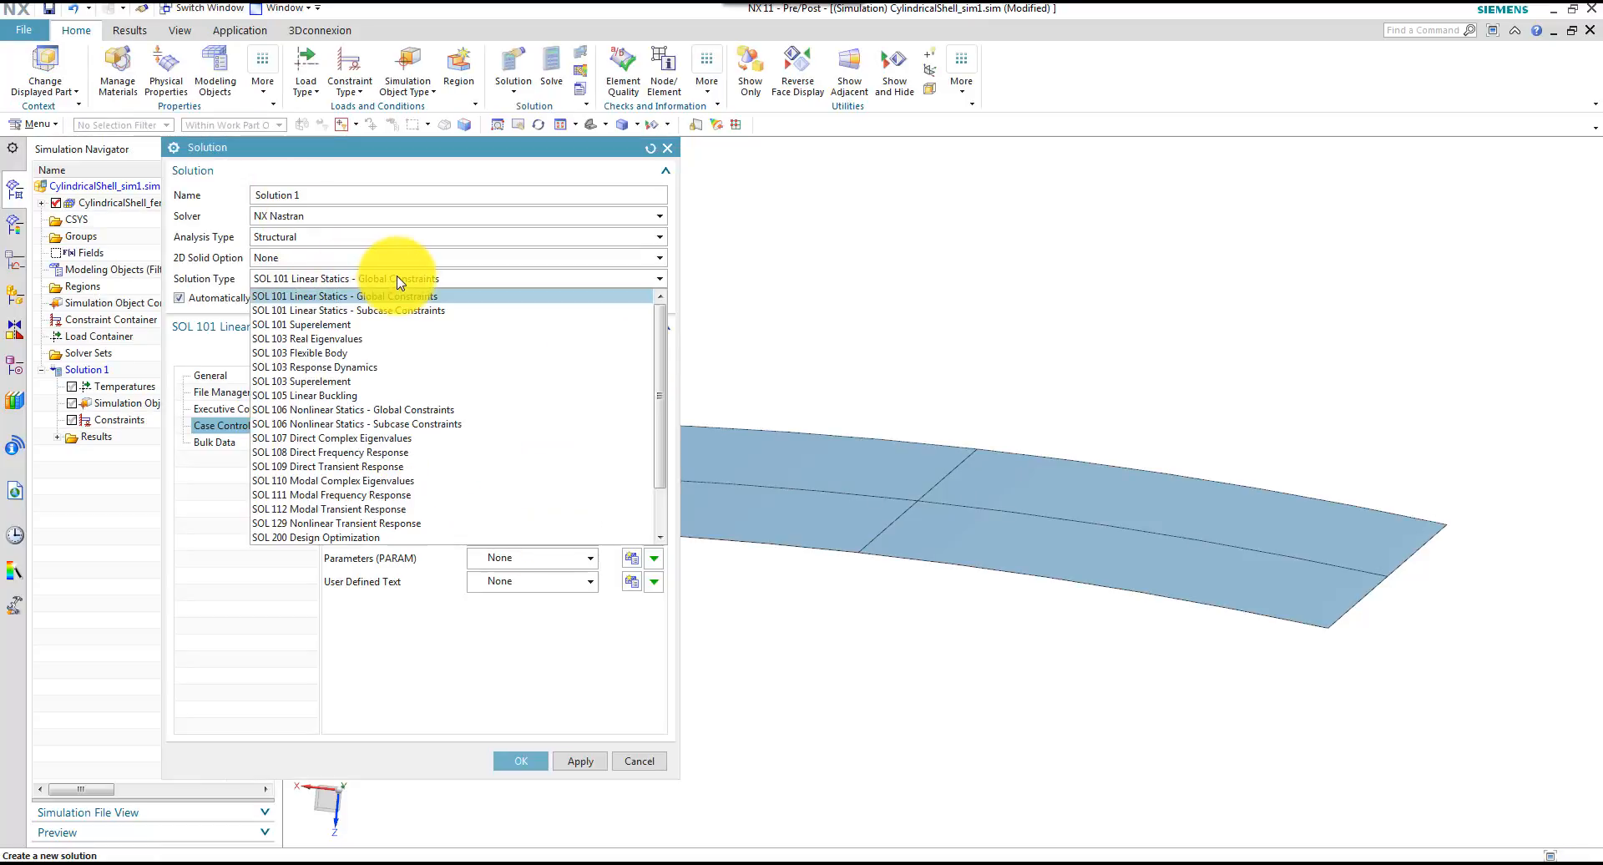
{"action": "left_click", "coordinate": [376, 412]}
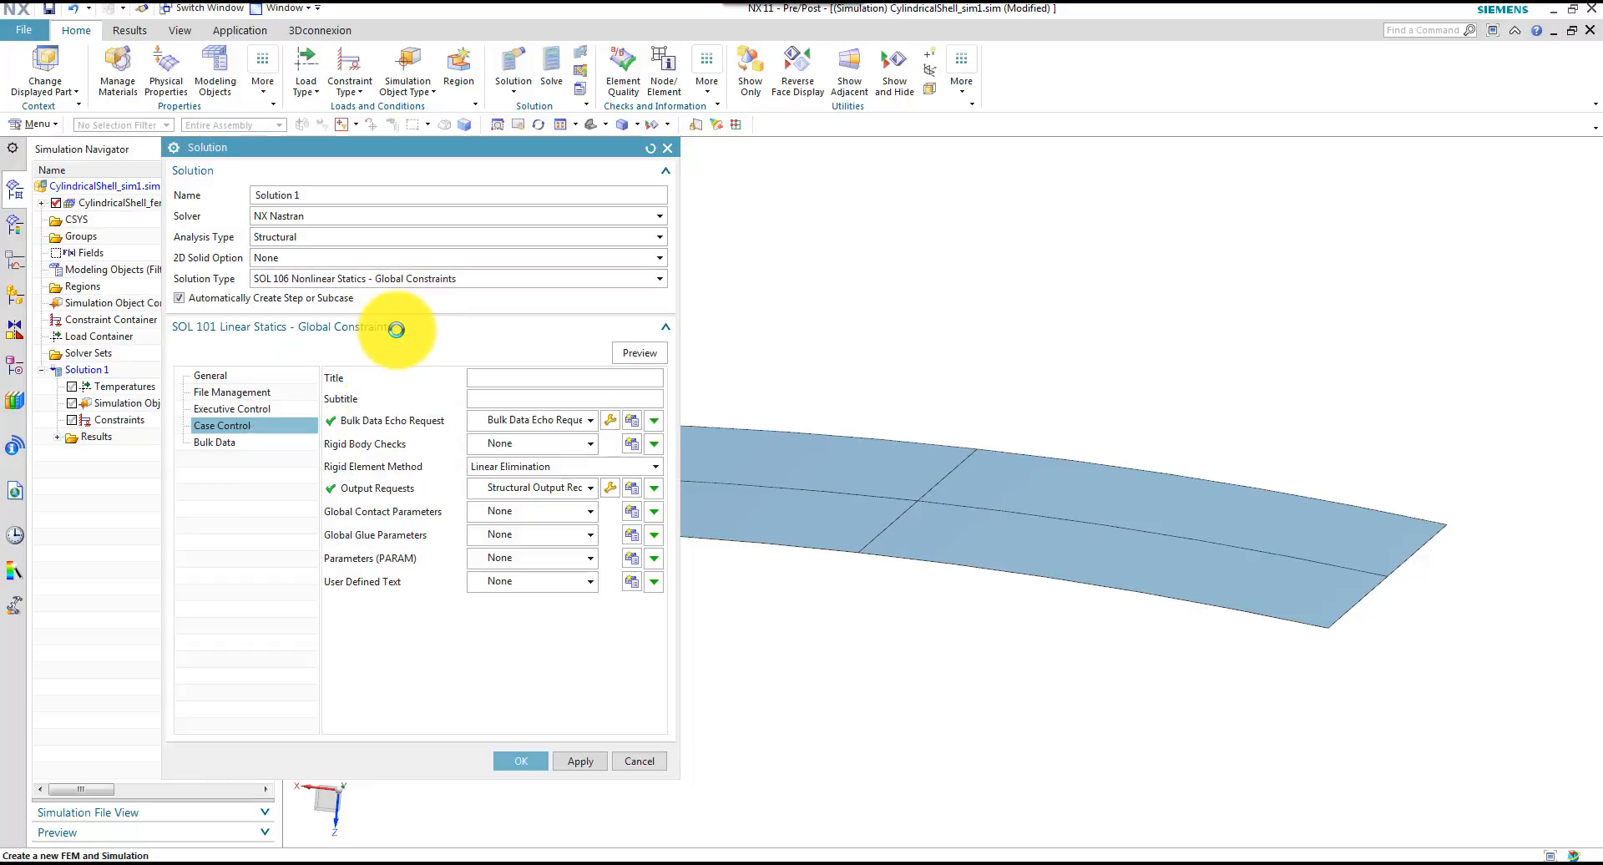
{"action": "left_click_drag", "start_coordinate": [403, 157], "coordinate": [510, 90]}
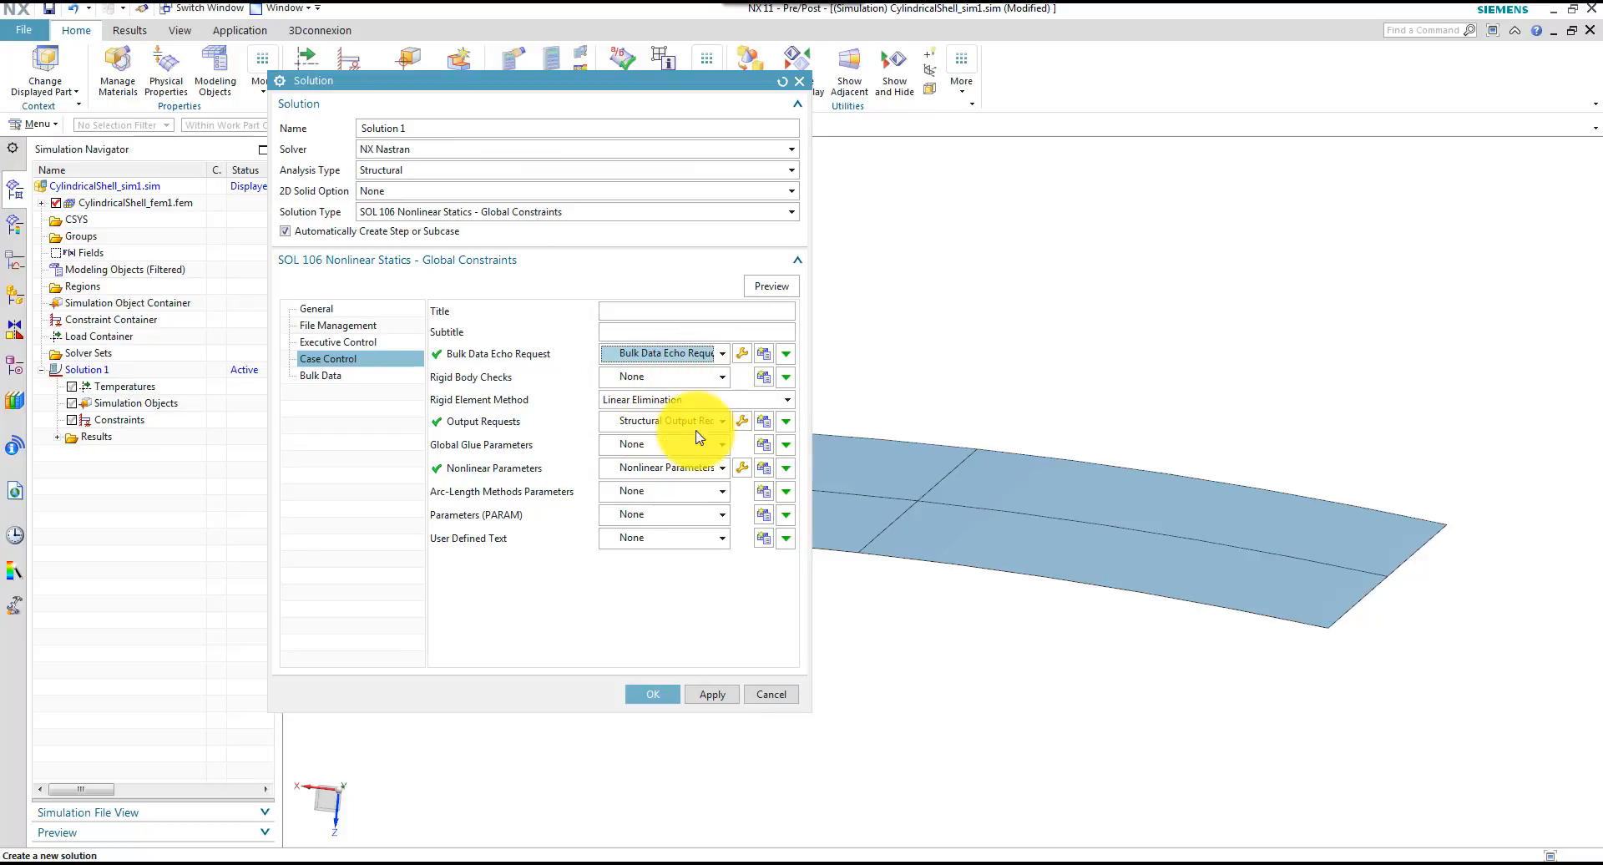
Enable the applied load (OLOAD), force and strain energy (ESE) requests in the solution's structural output requests
{"action": "left_click", "coordinate": [739, 428]}
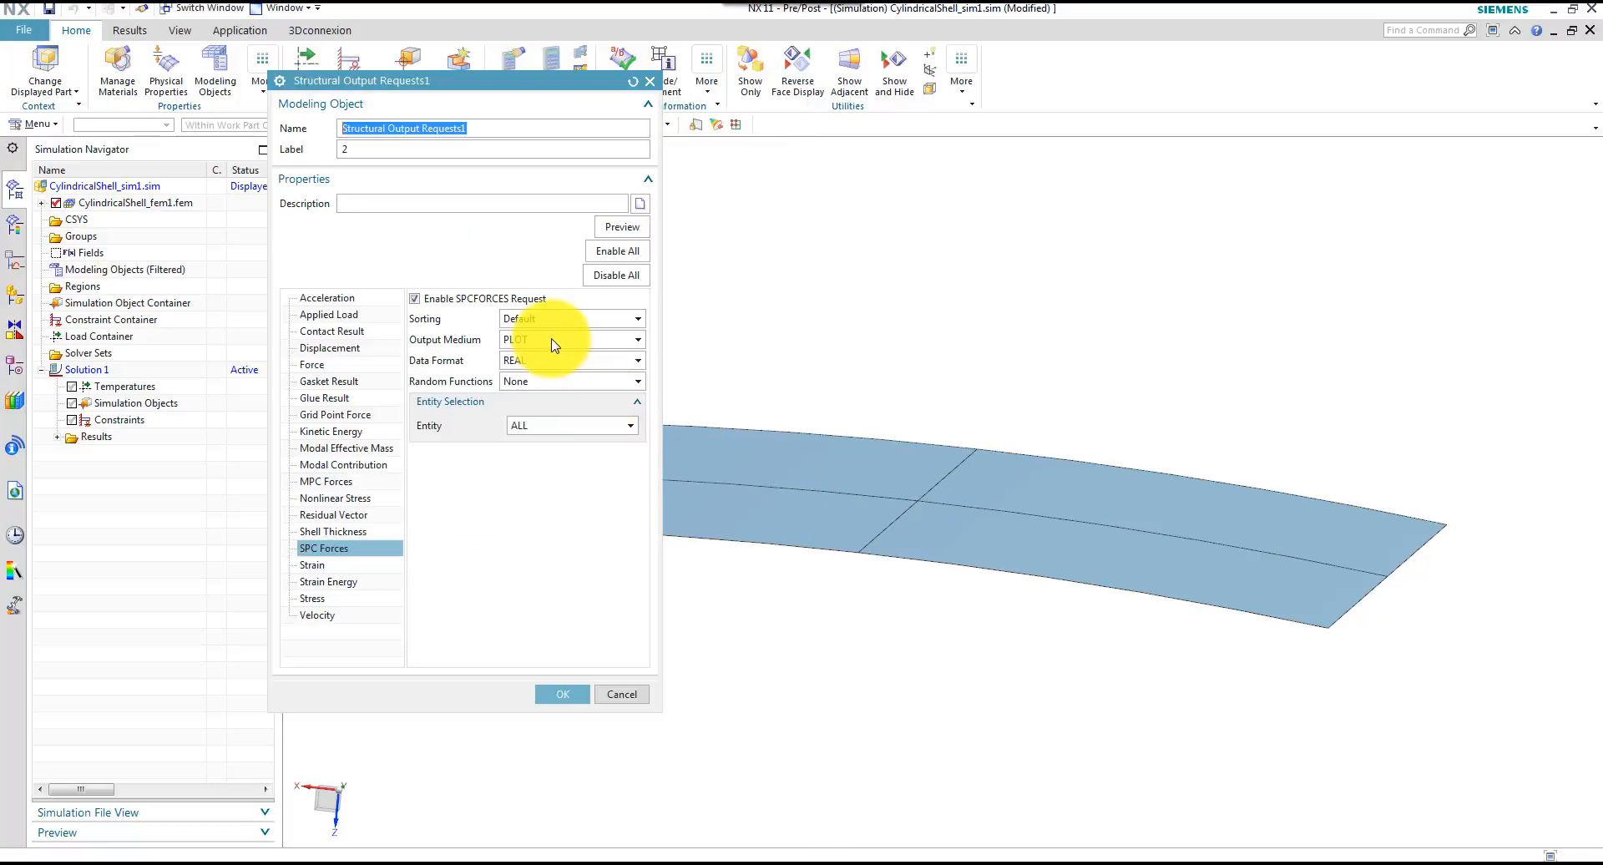
{"action": "left_click", "coordinate": [326, 314]}
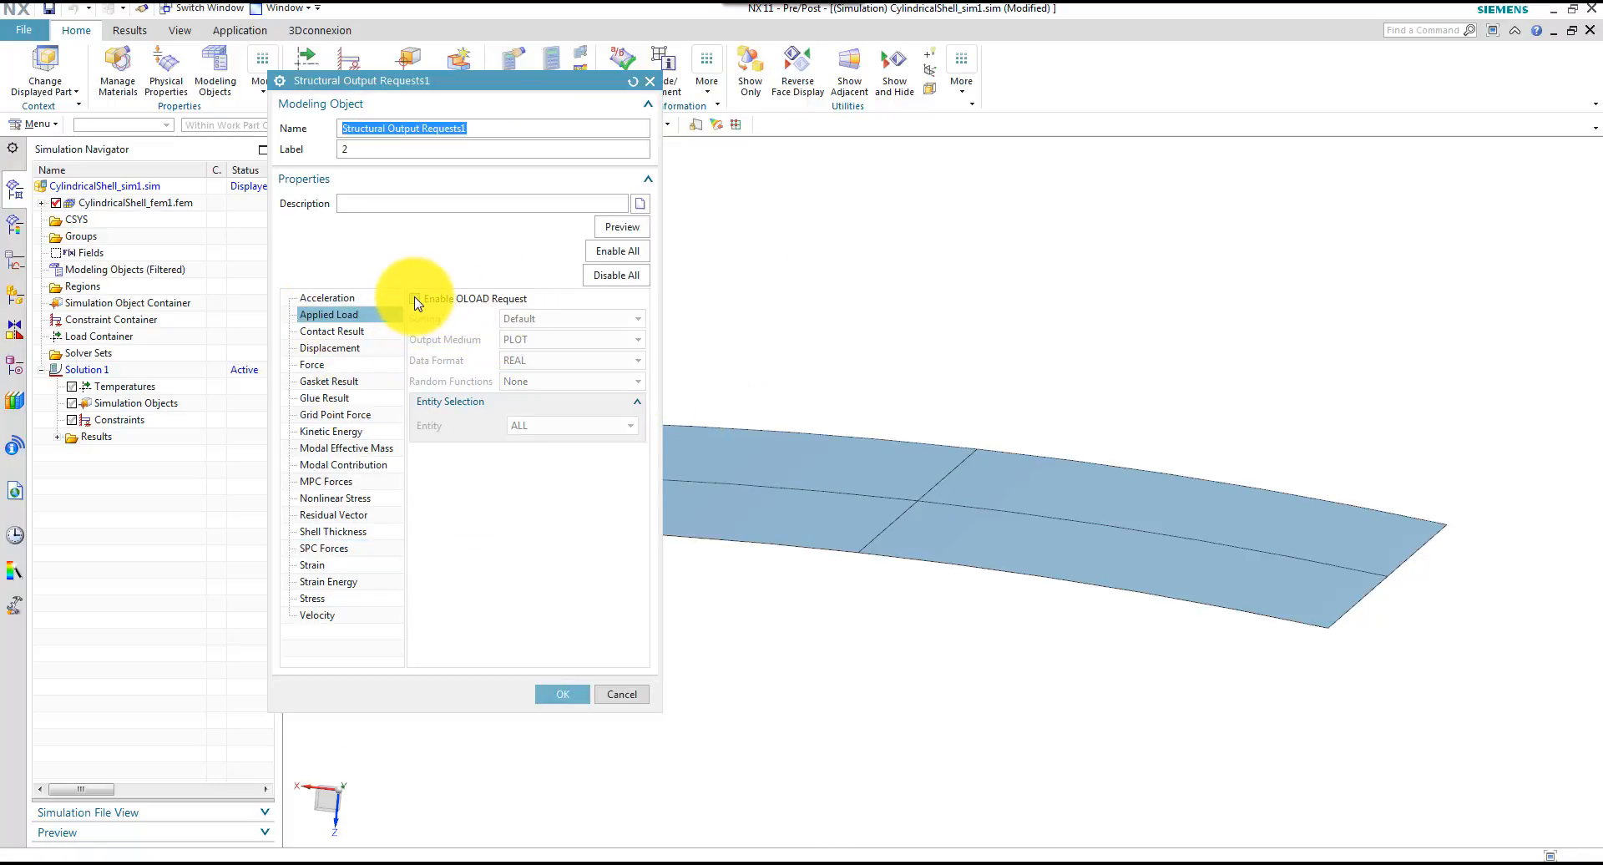
{"action": "left_click", "coordinate": [416, 299]}
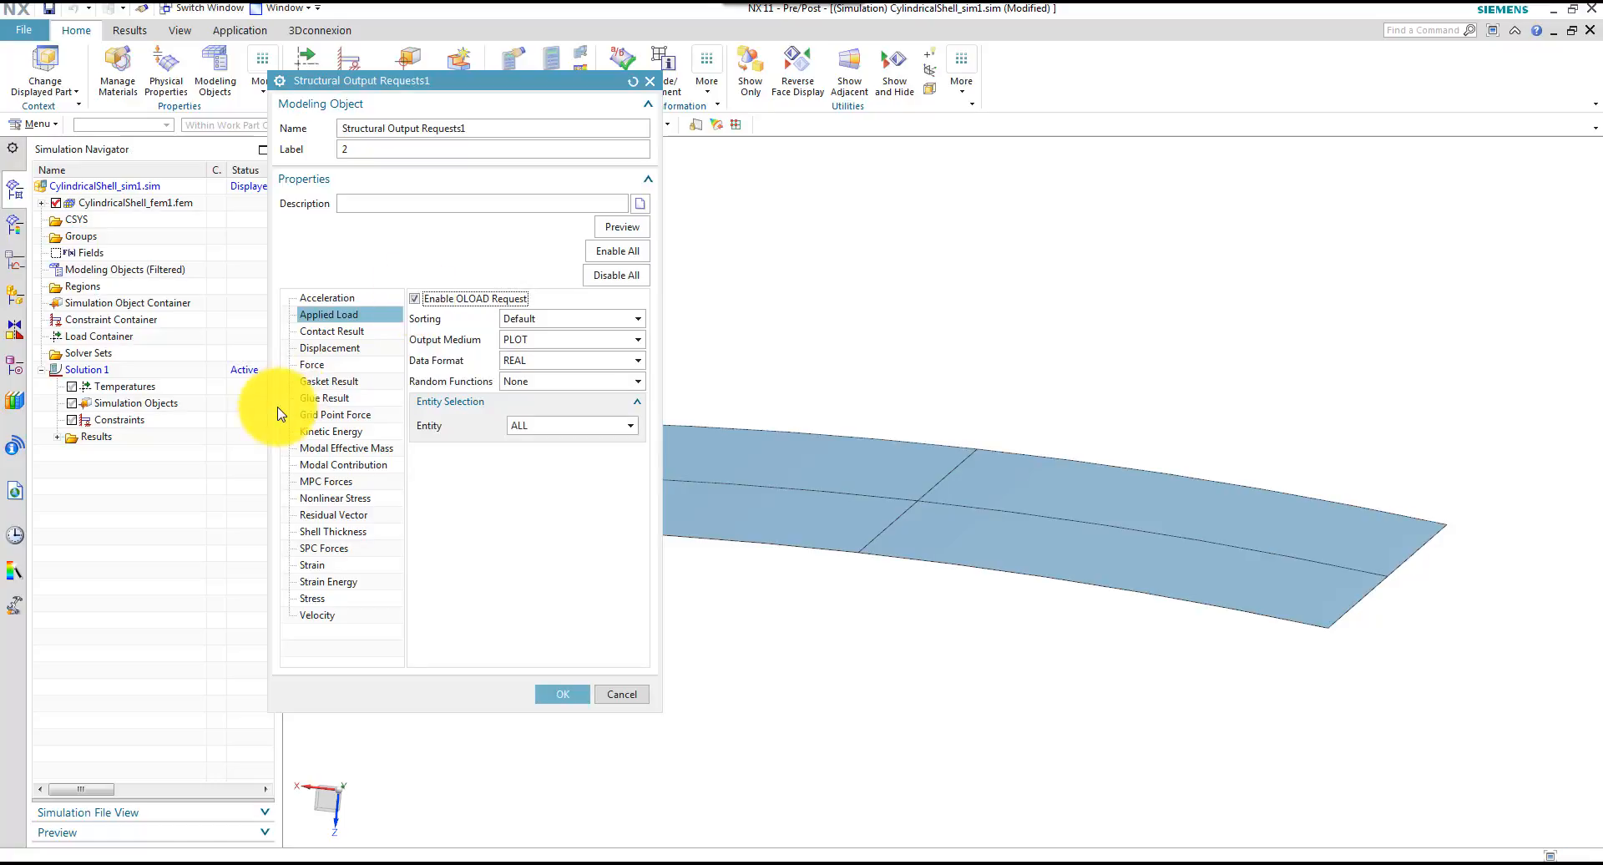
{"action": "left_click", "coordinate": [311, 365]}
{"action": "left_click", "coordinate": [421, 298]}
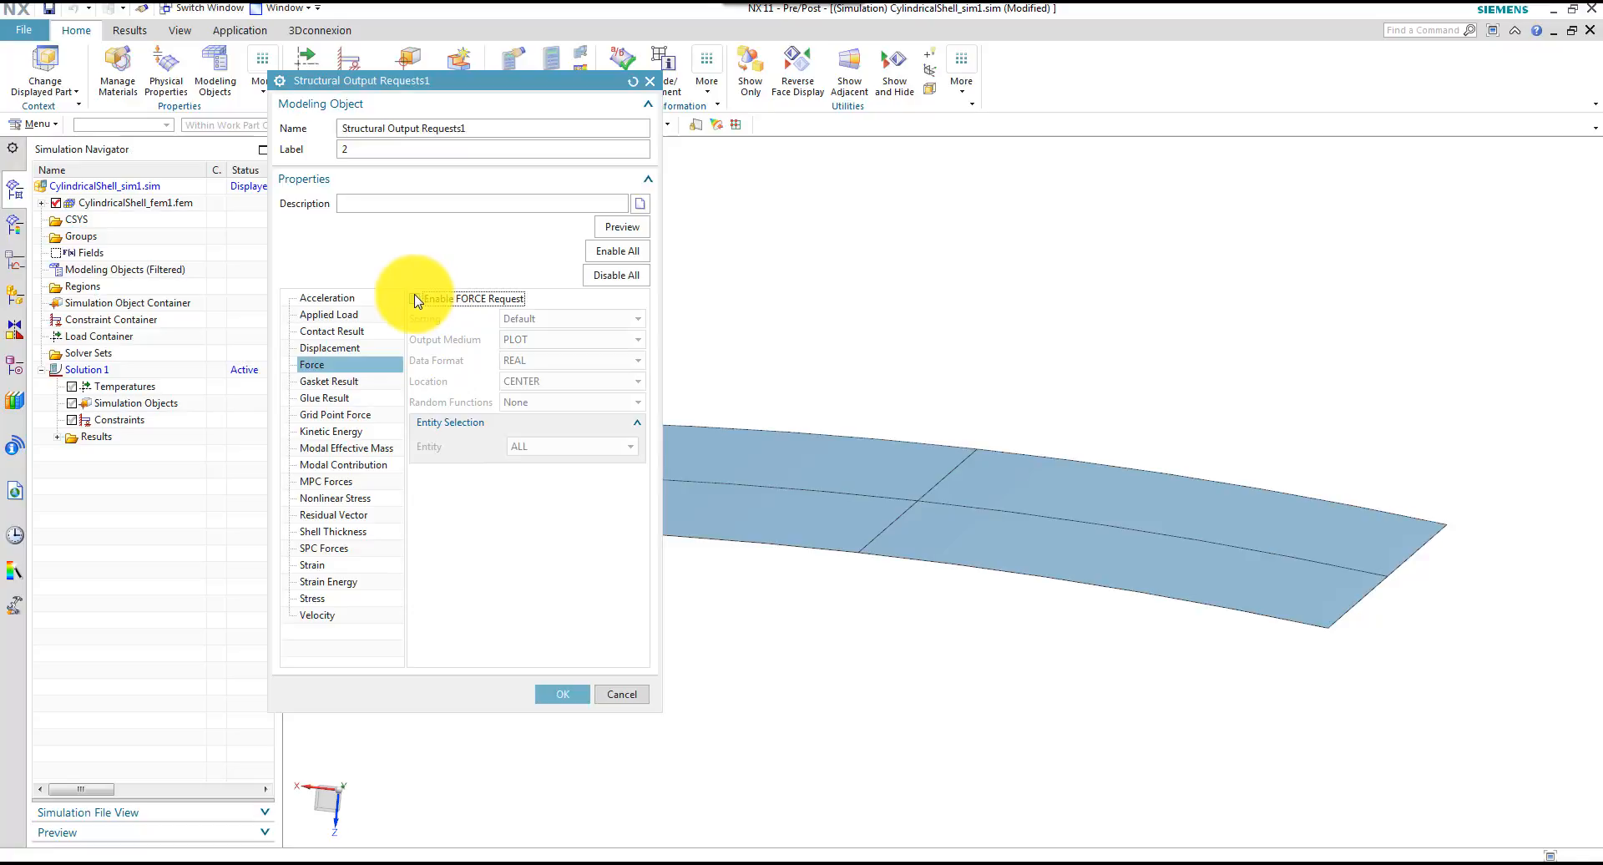
{"action": "left_click", "coordinate": [351, 579]}
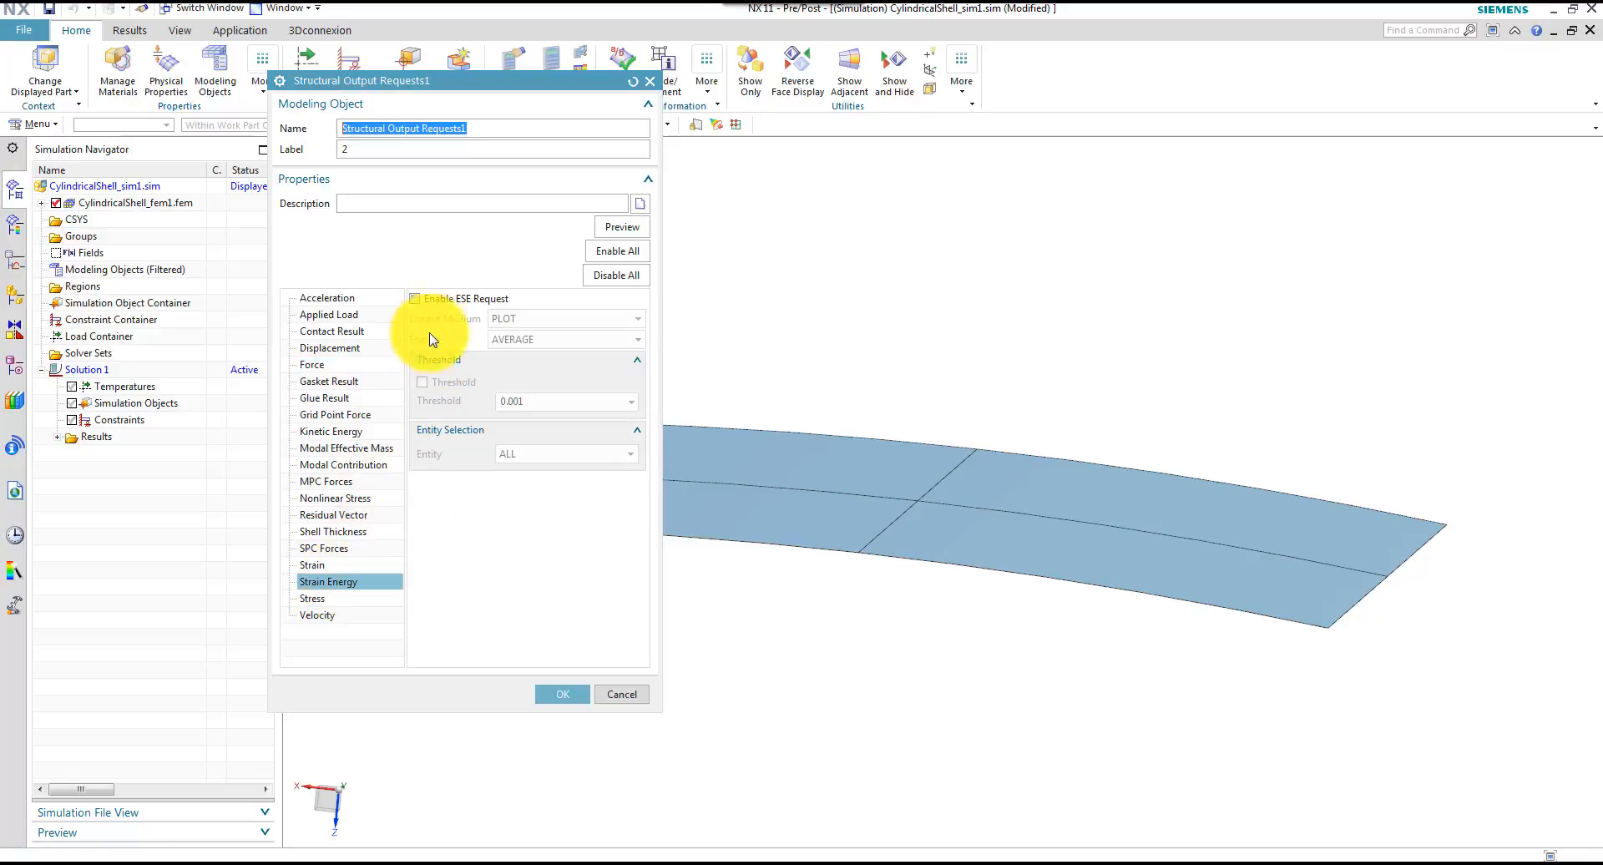
{"action": "left_click", "coordinate": [415, 299]}
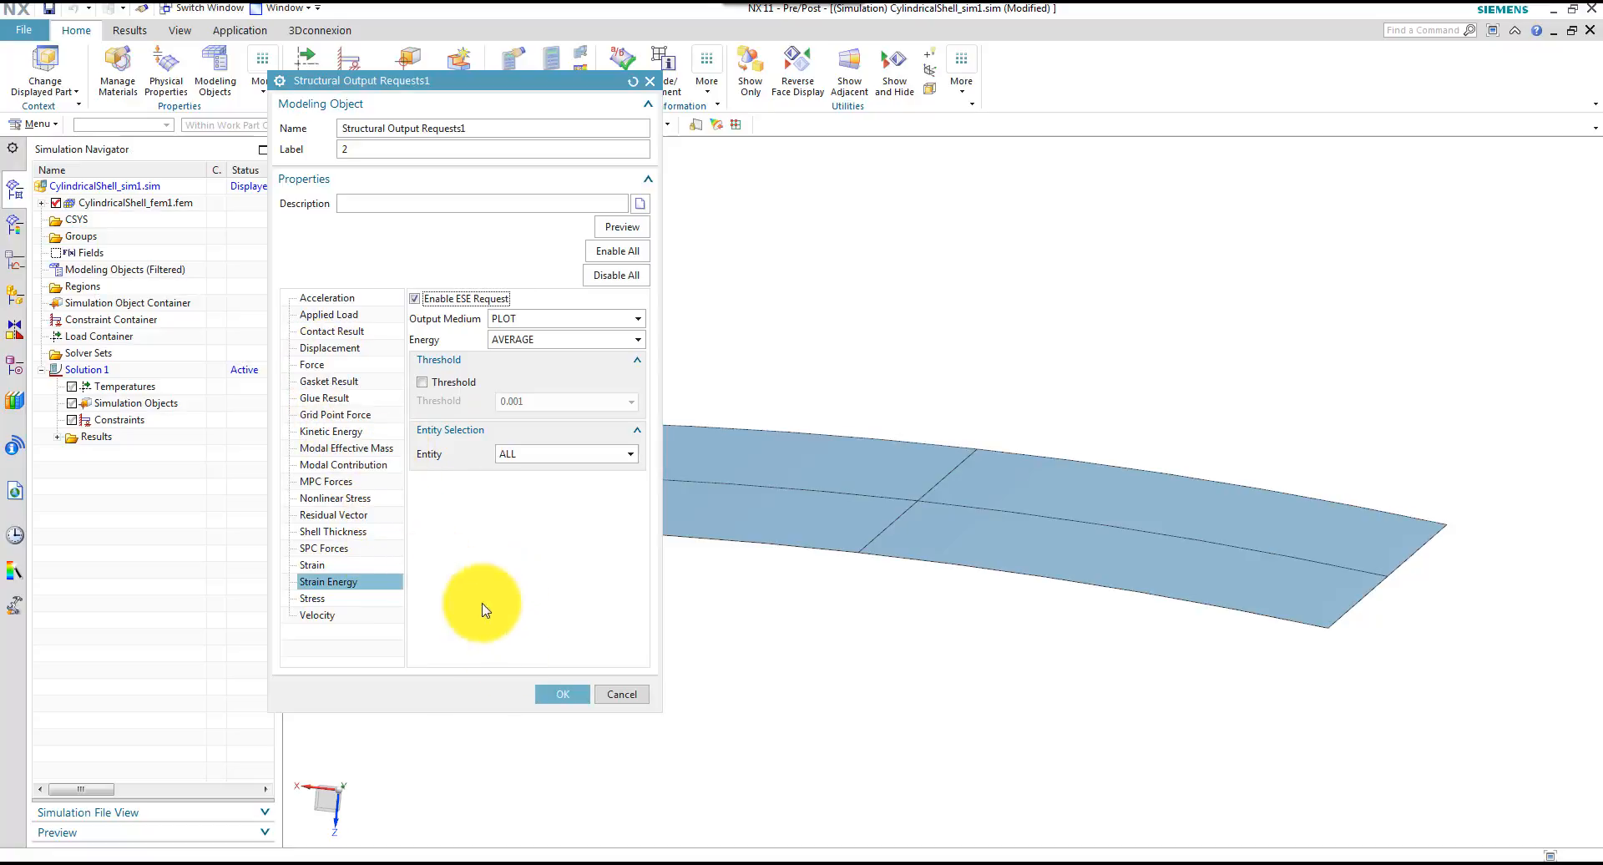
{"action": "left_click", "coordinate": [559, 697]}
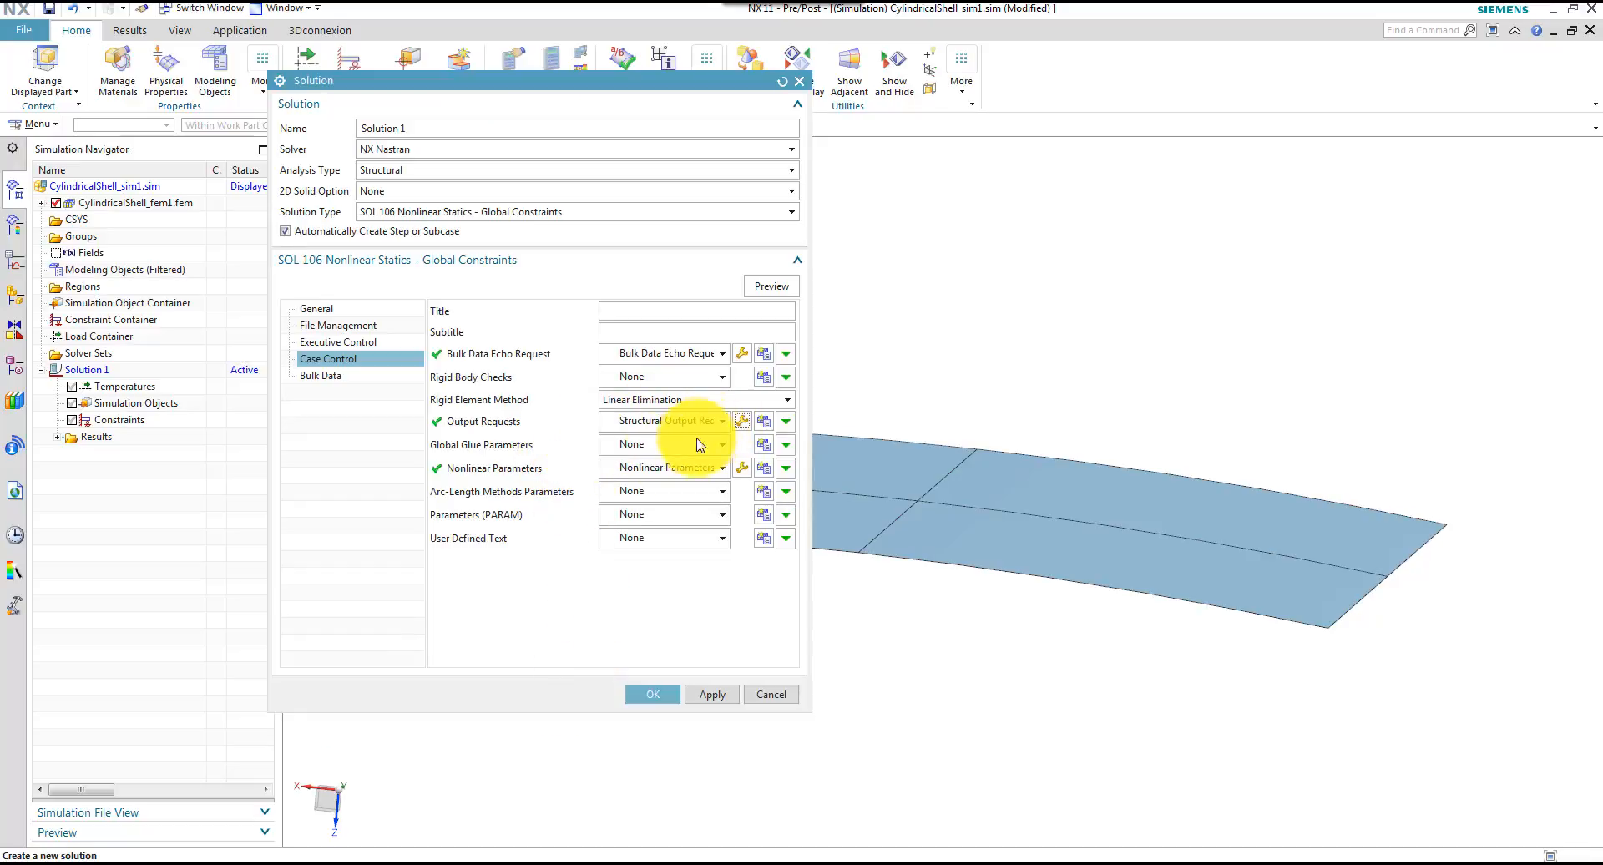
Set the nonlinear parameters to 500 increments, intermediate output flag YES and 1 iteration before update
{"action": "left_click", "coordinate": [741, 468]}
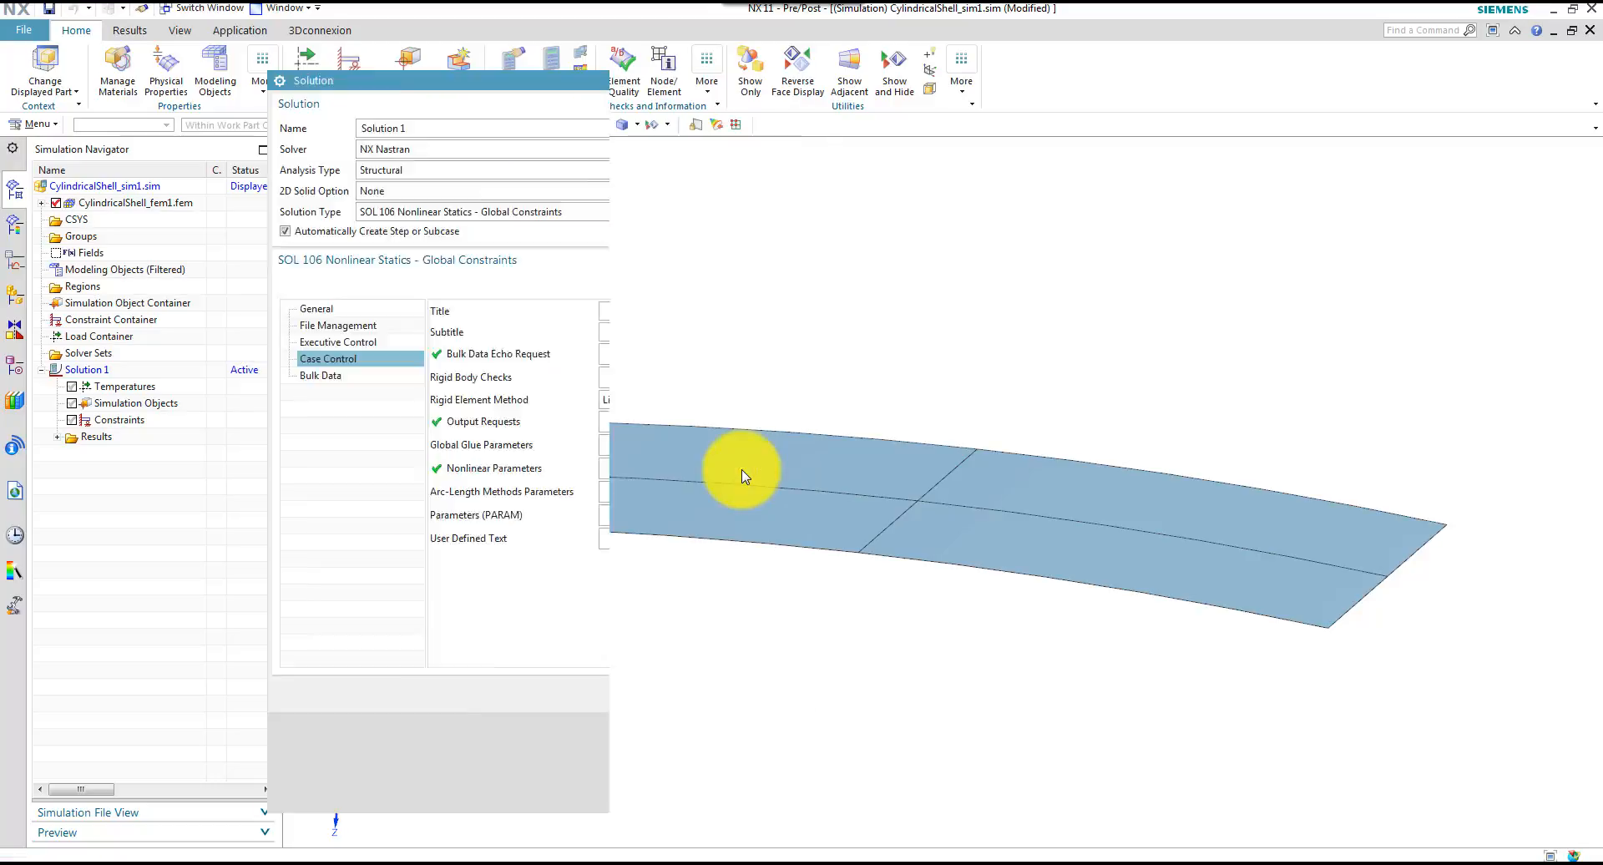
{"action": "left_click", "coordinate": [500, 268]}
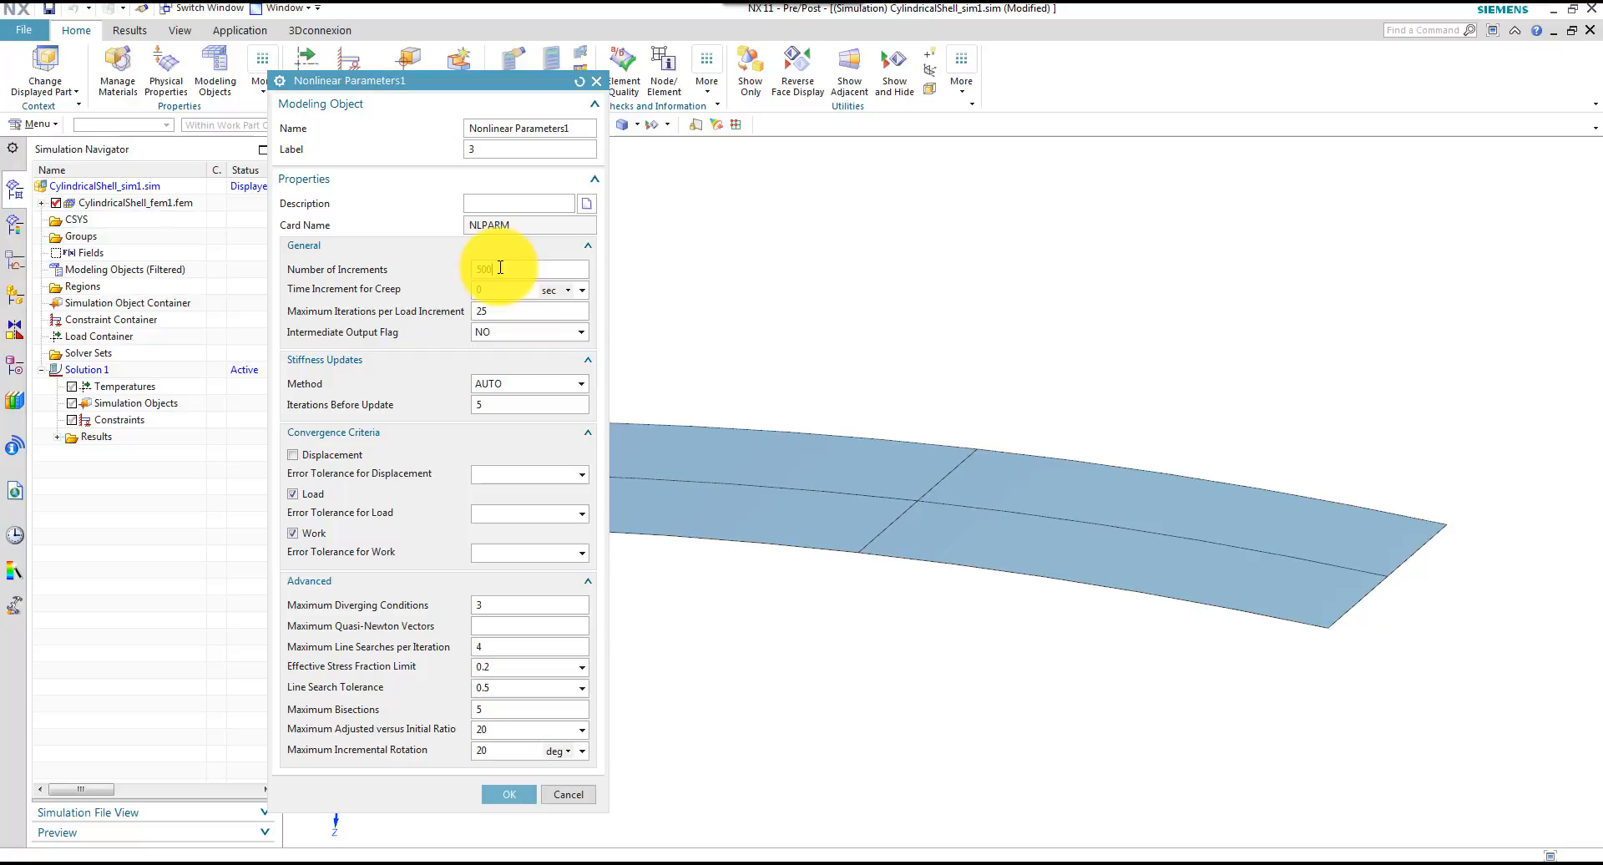
{"action": "left_click", "coordinate": [518, 337]}
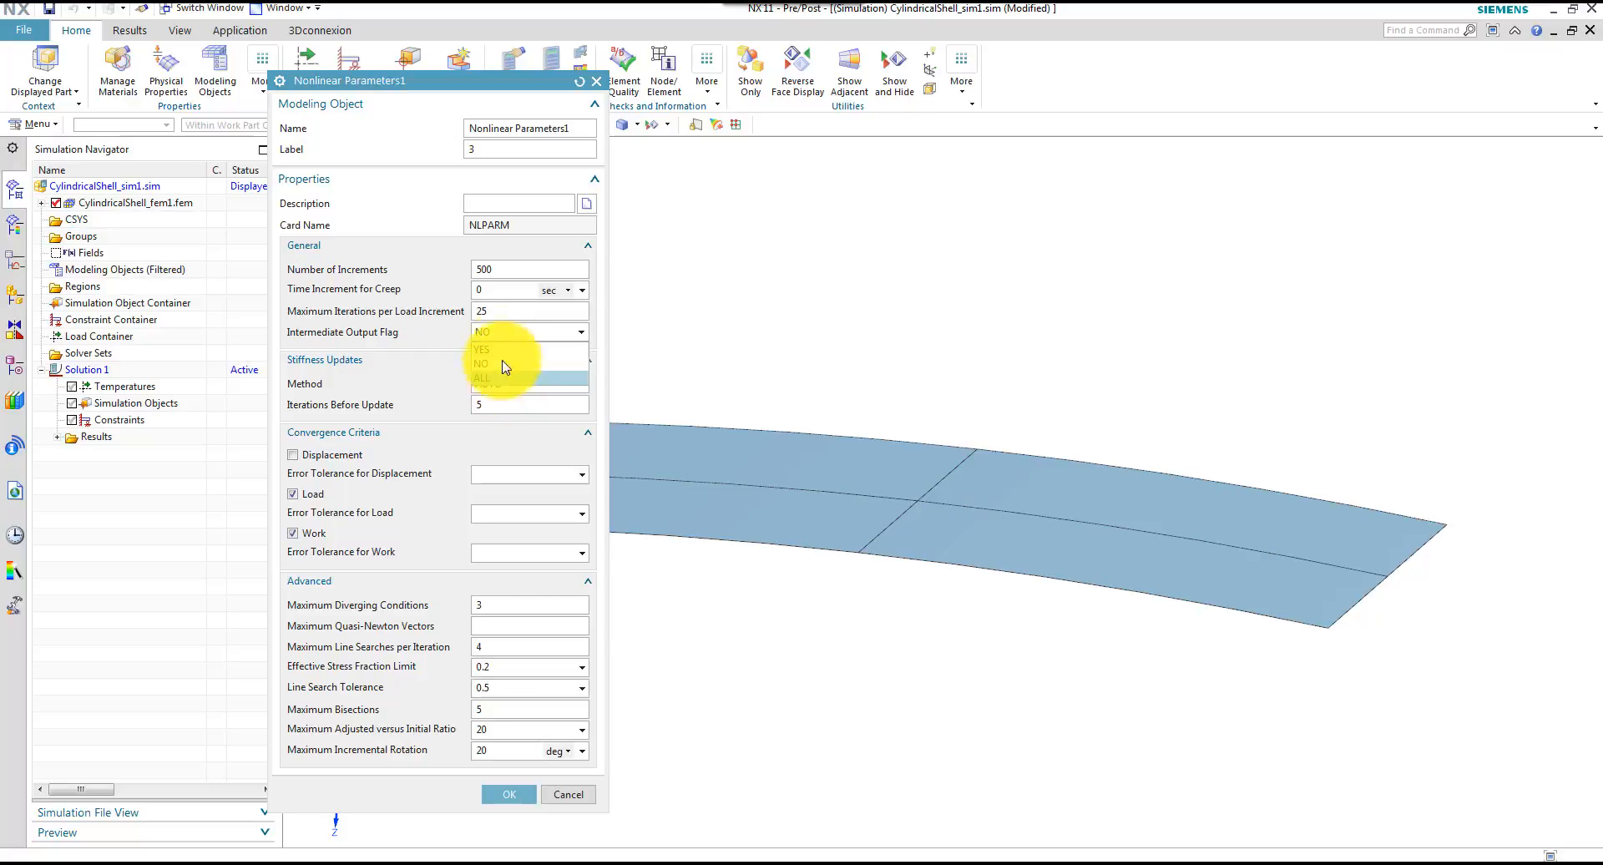
{"action": "left_click", "coordinate": [505, 350]}
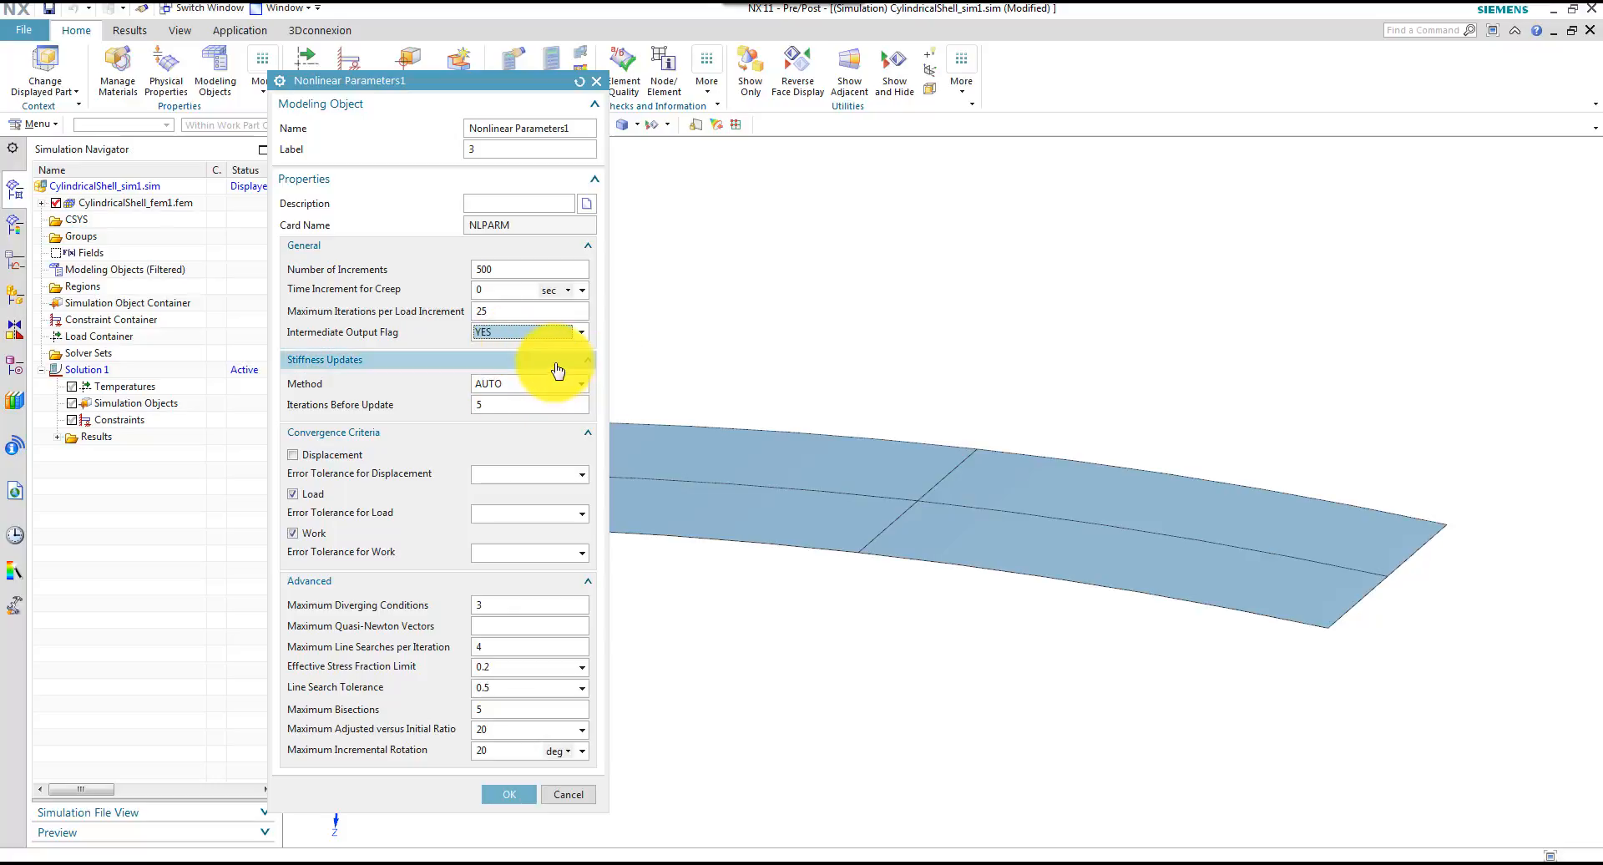
{"action": "left_click", "coordinate": [501, 405]}
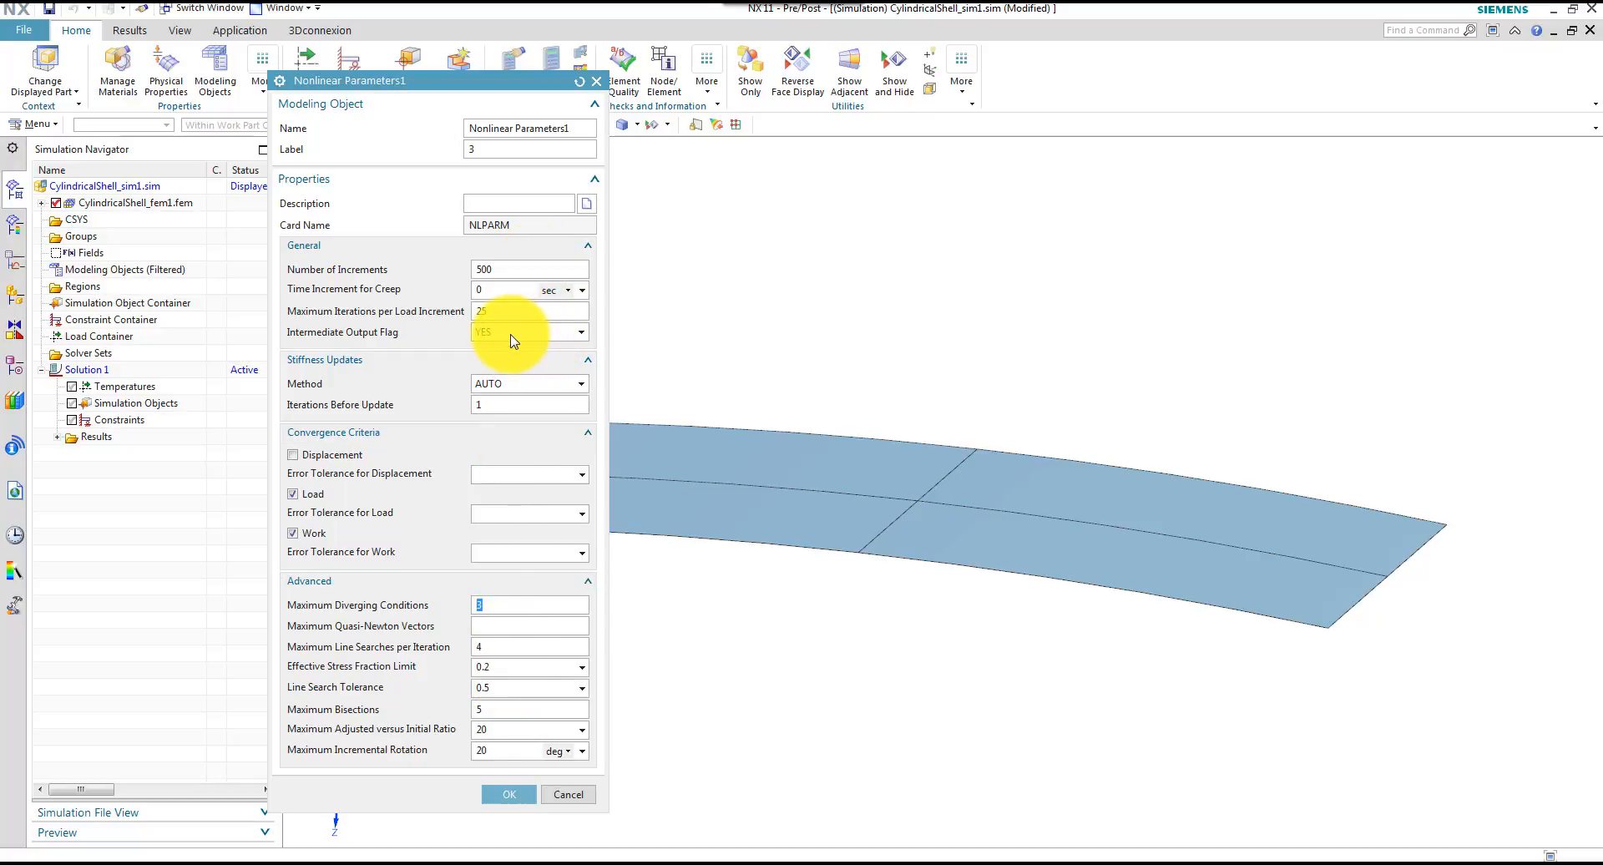
{"action": "left_click", "coordinate": [509, 795]}
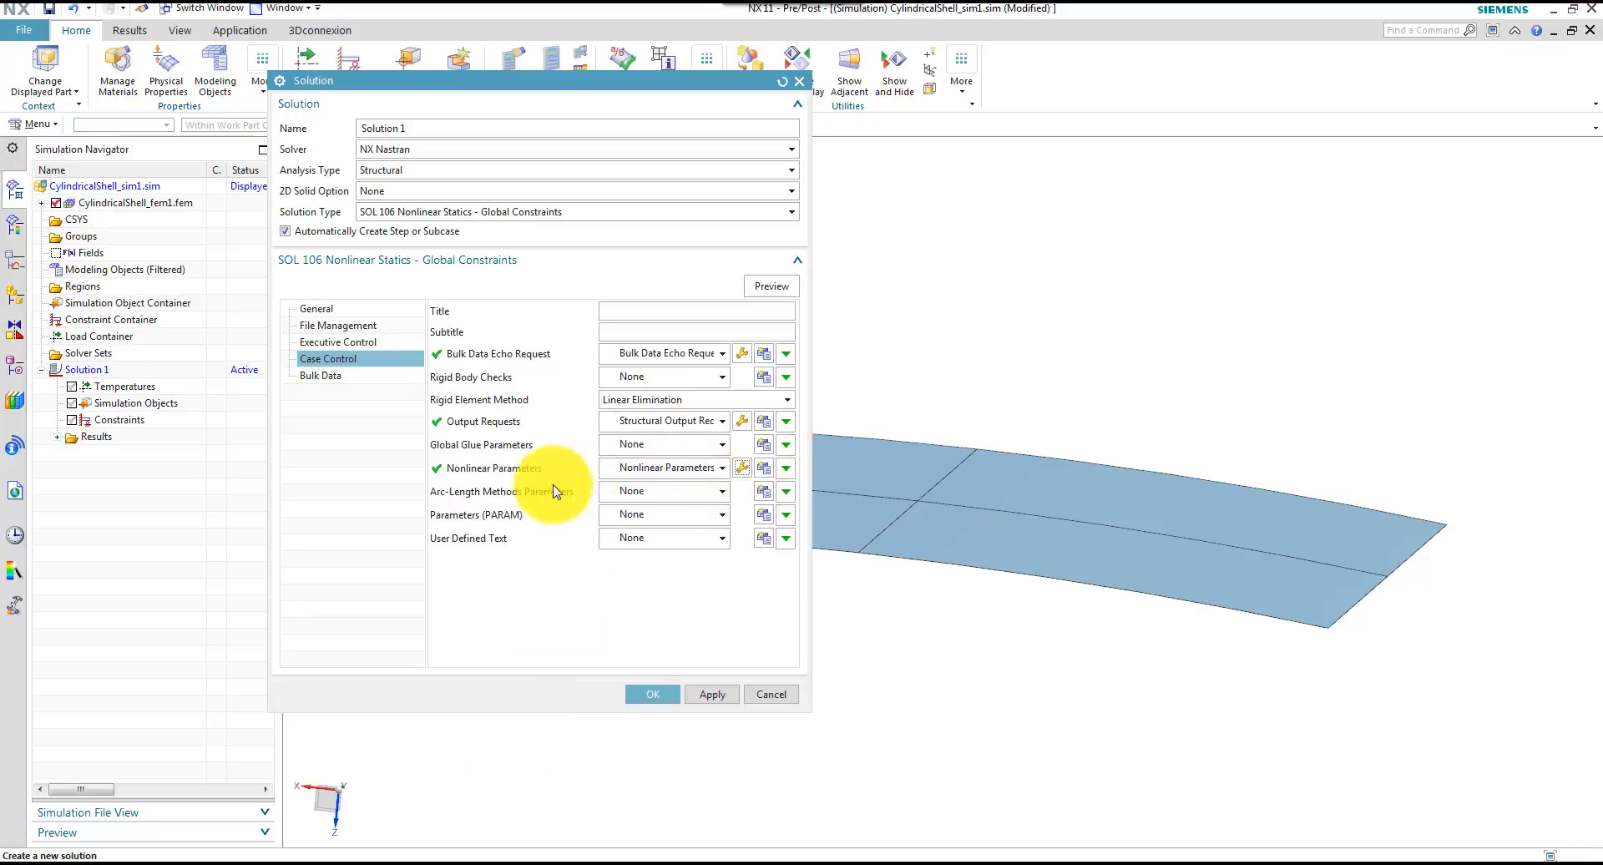
Create arc-length method parameters with 500 maximum increments and finish creating the solution
{"action": "left_click", "coordinate": [761, 493]}
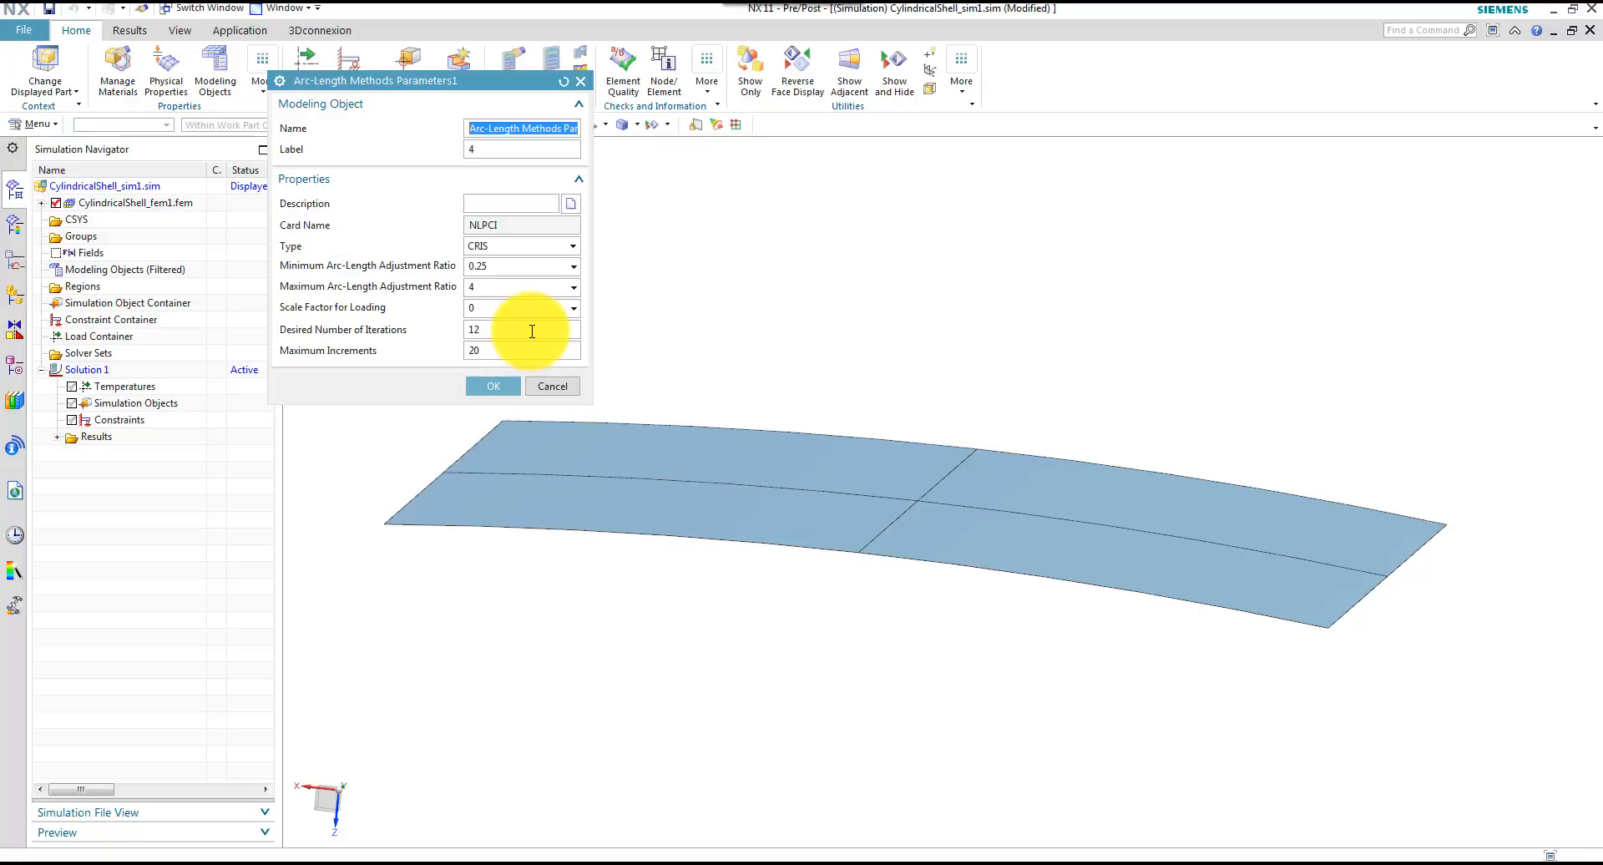
{"action": "left_click", "coordinate": [493, 349]}
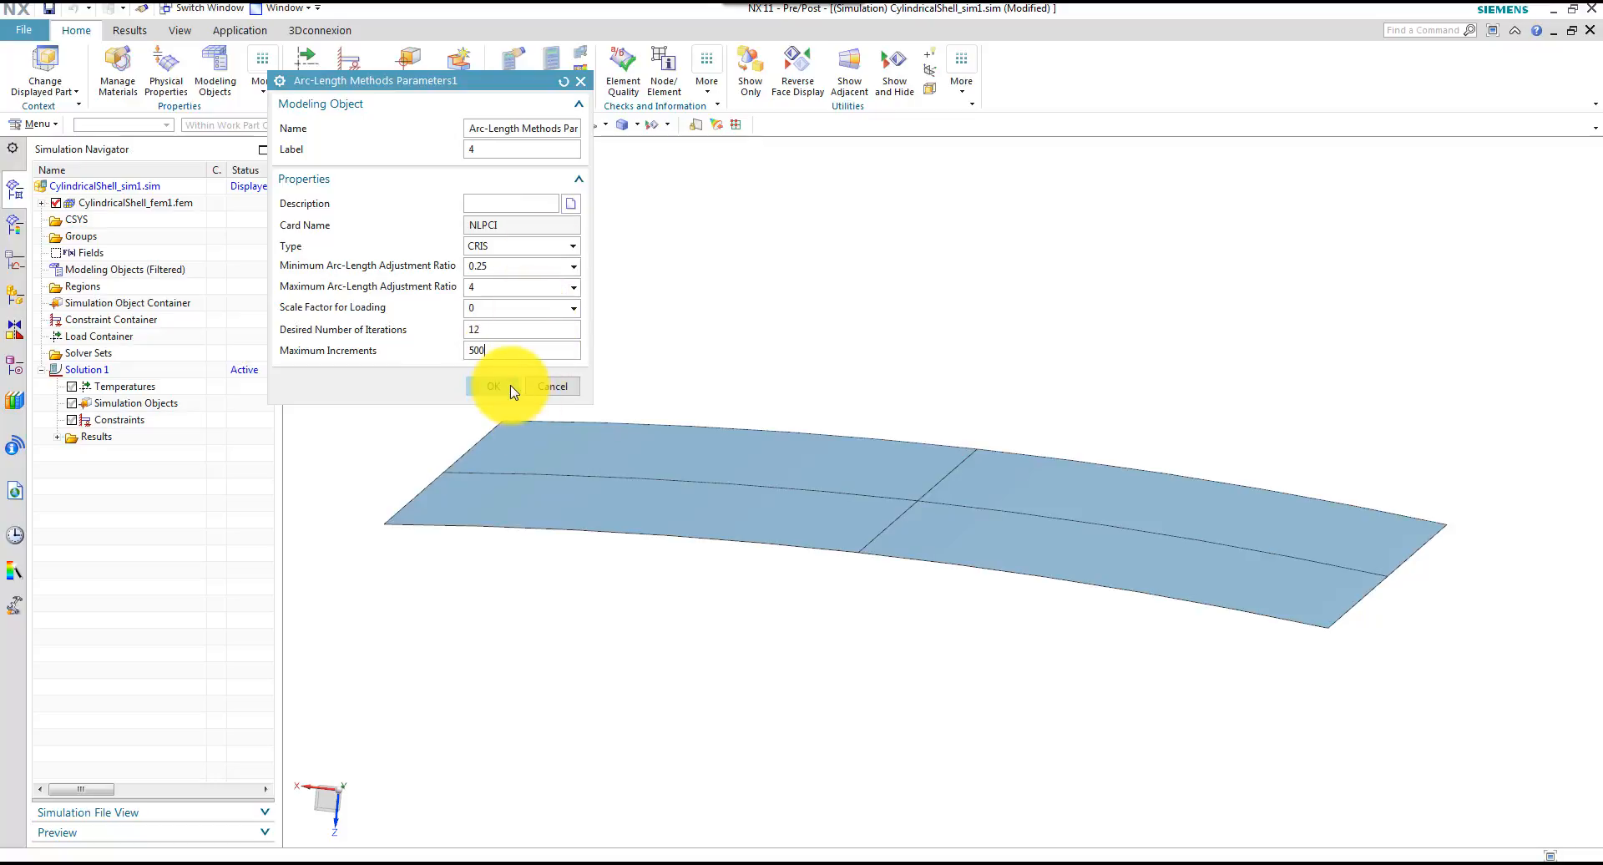
{"action": "left_click", "coordinate": [512, 387]}
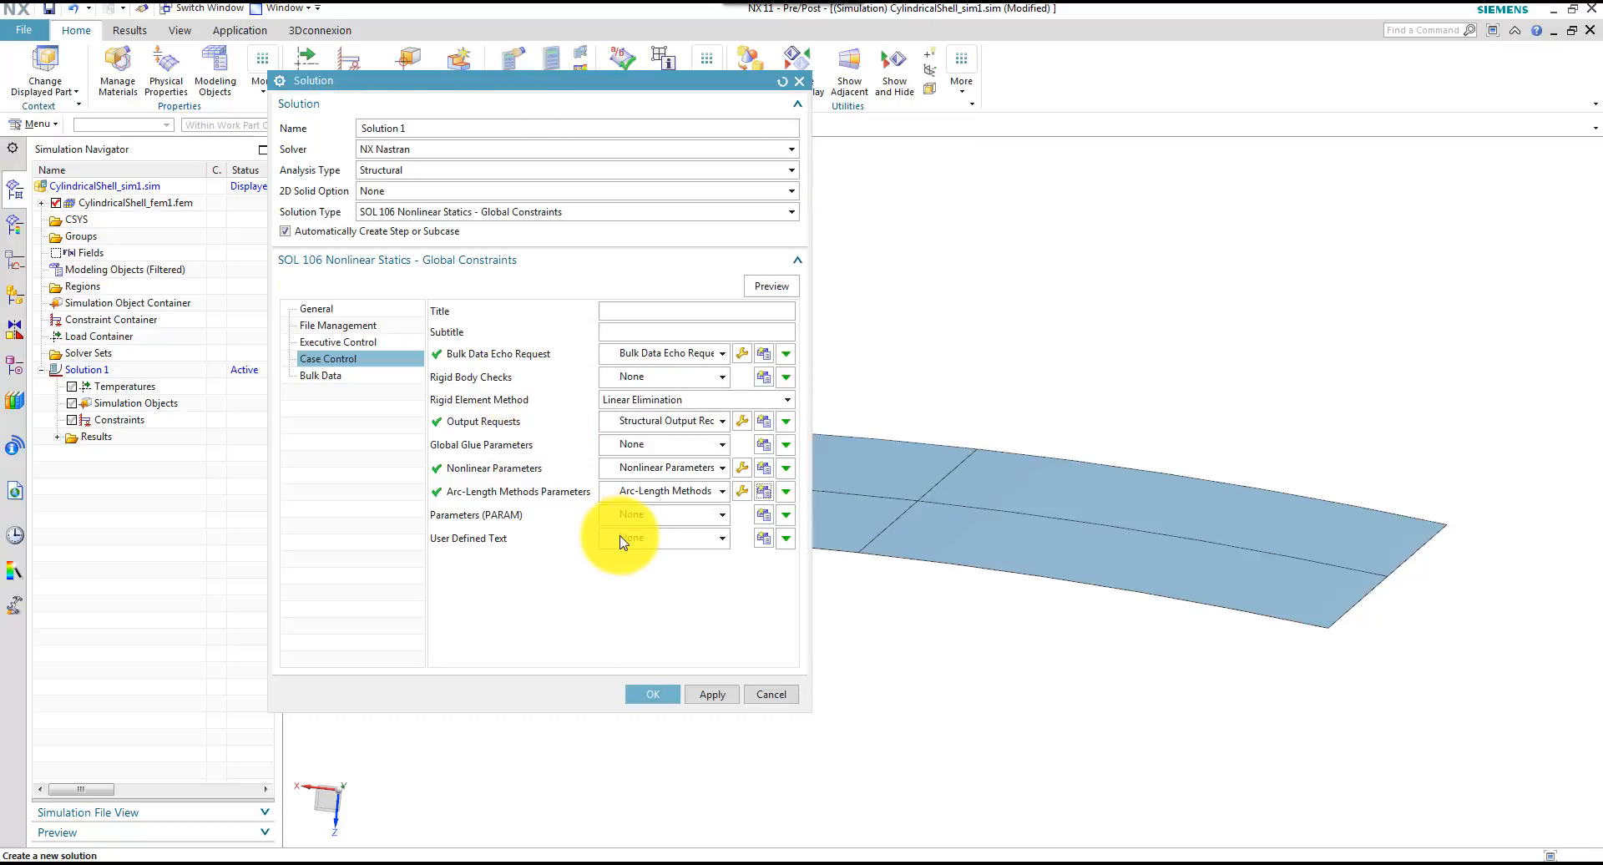
{"action": "left_click", "coordinate": [653, 695]}
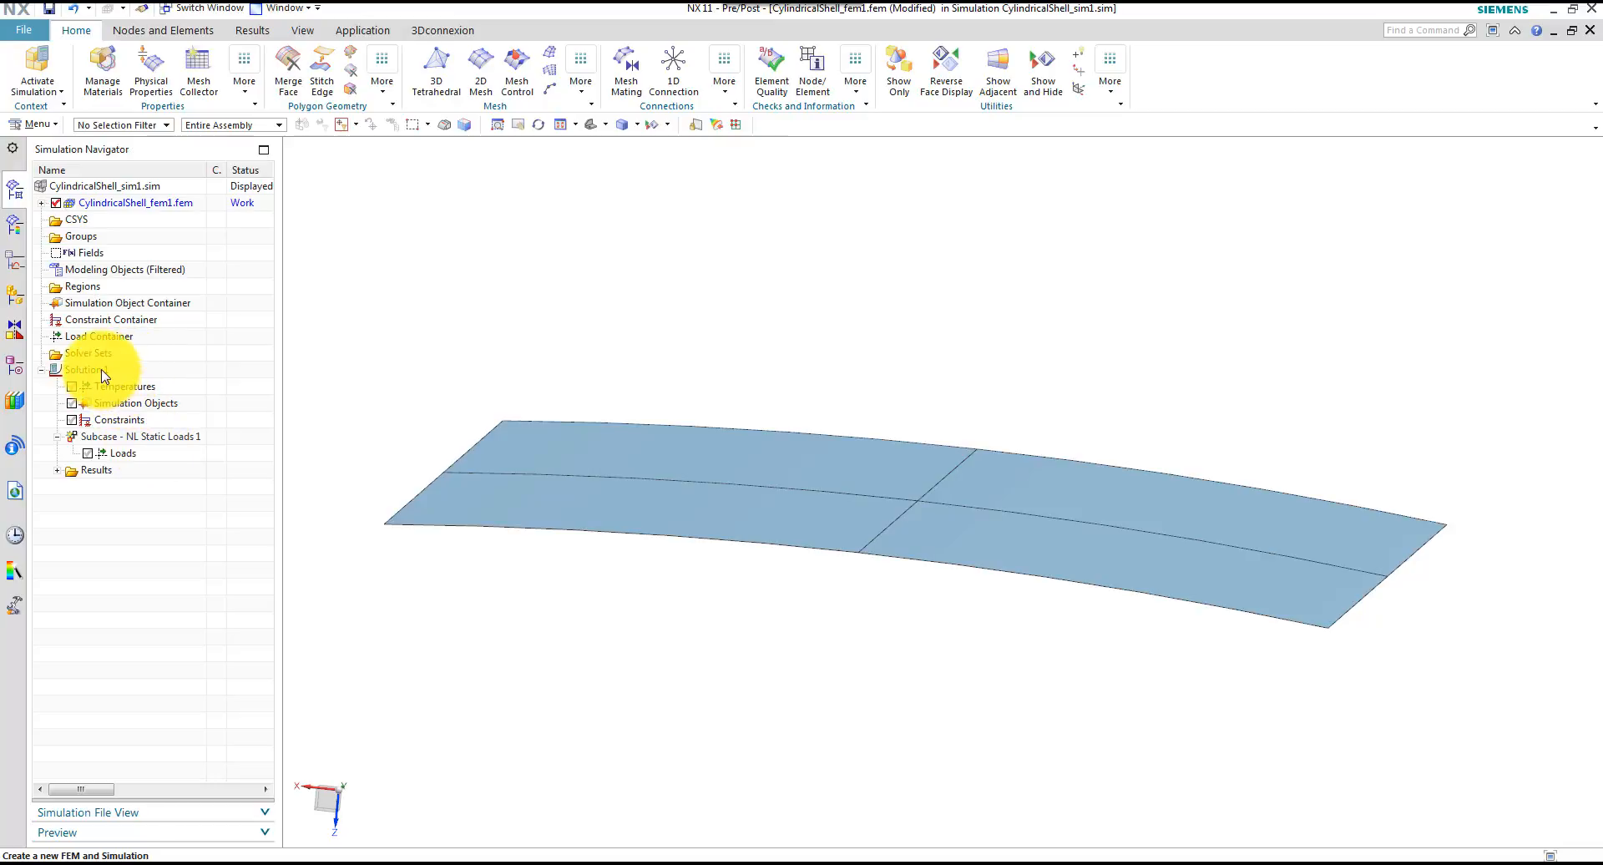
Start a CQUAD4 2D mesh and select the entire cylindrical shell as the objects to mesh
{"action": "left_click", "coordinate": [131, 438]}
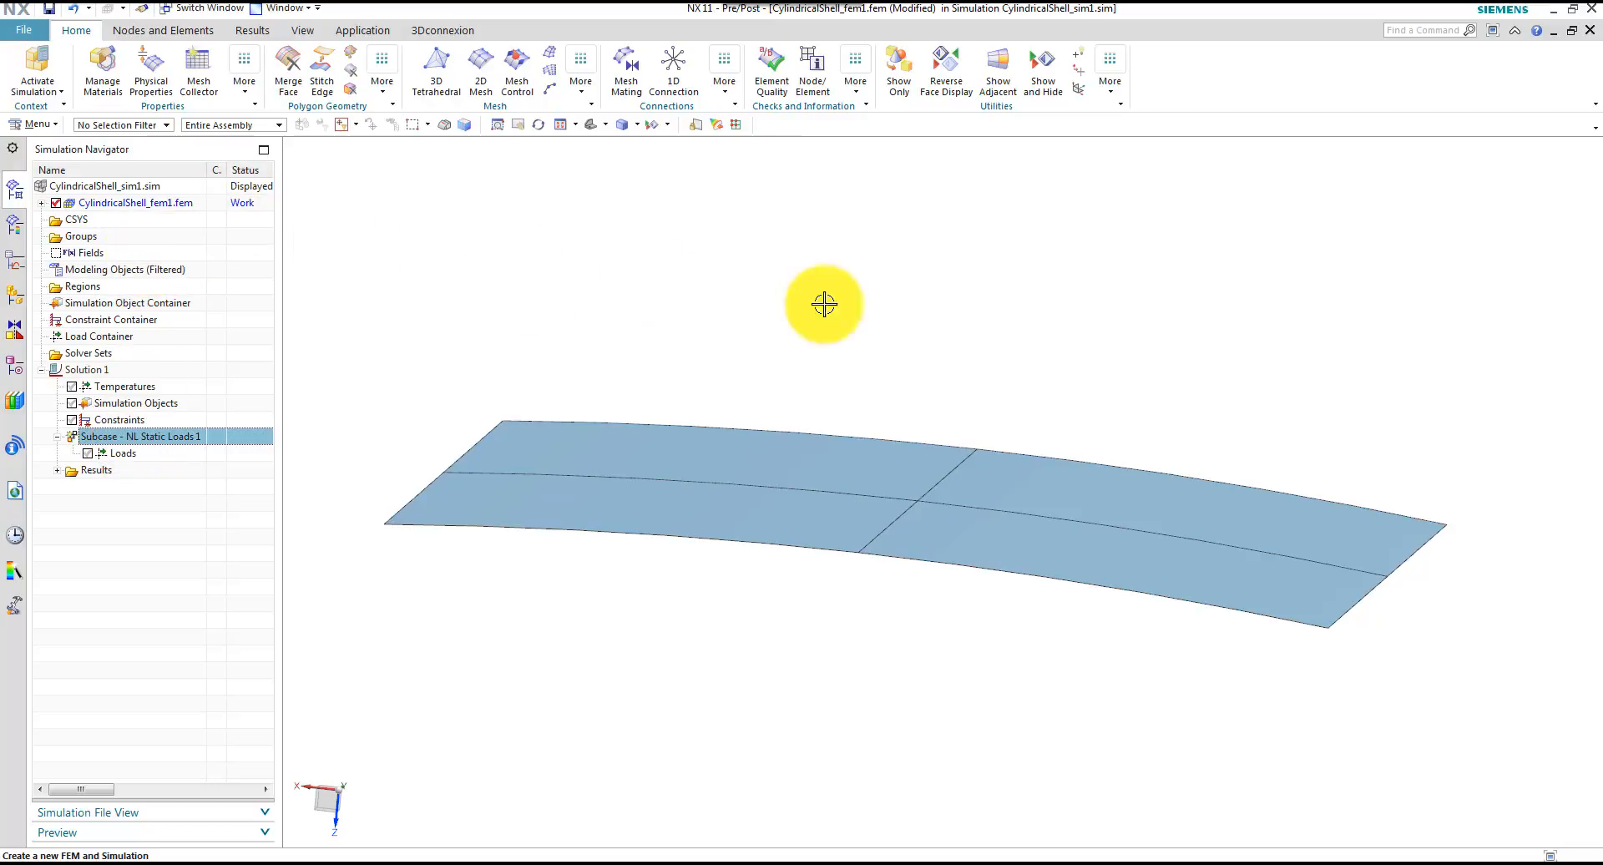
{"action": "left_click", "coordinate": [891, 292]}
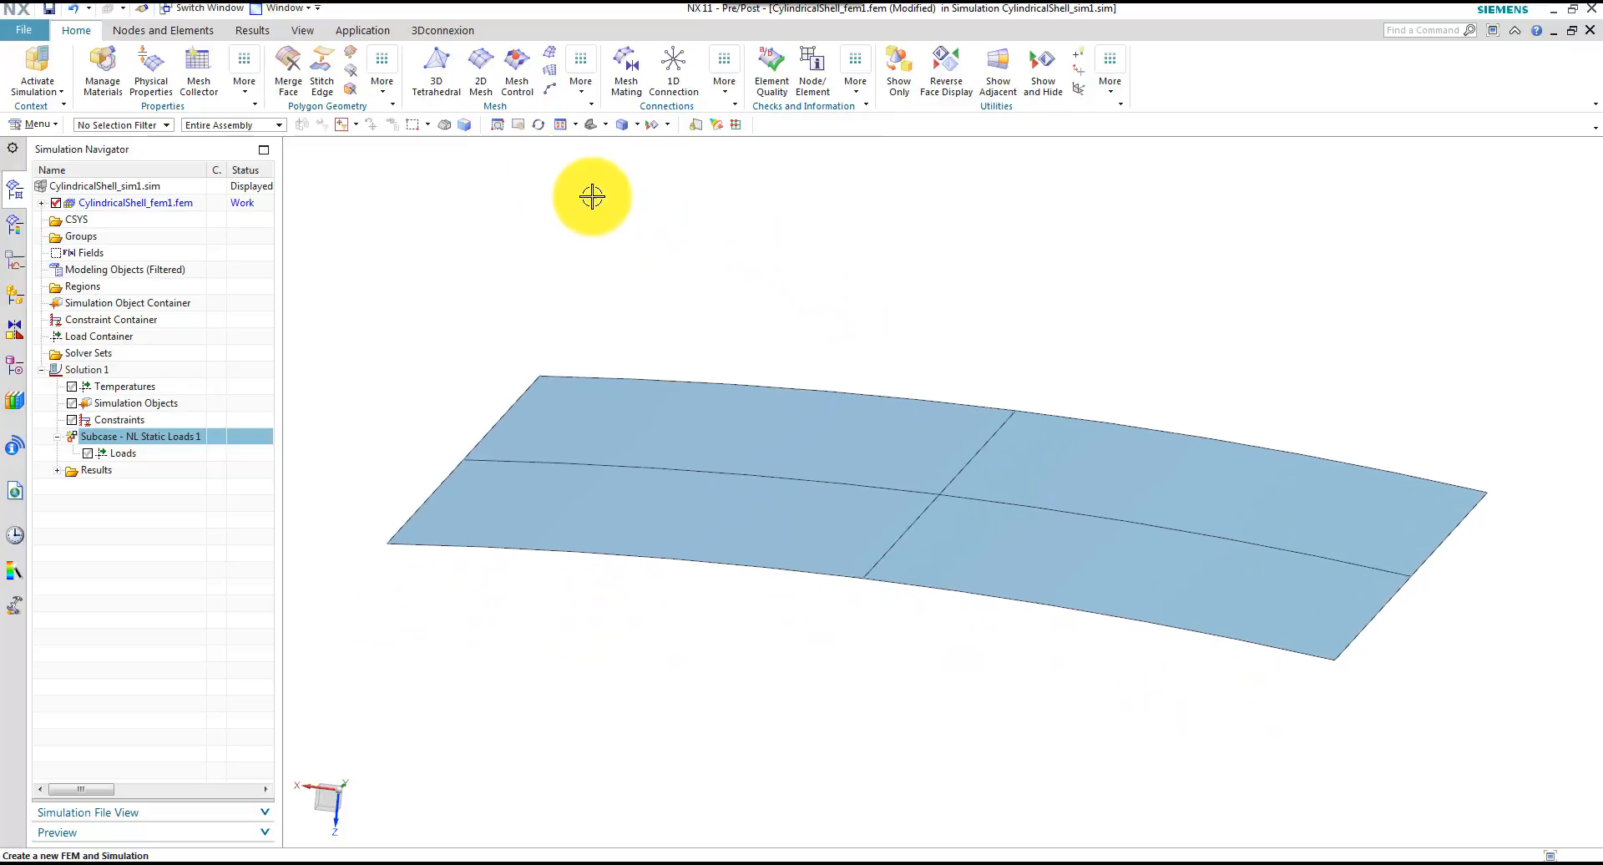
{"action": "left_click", "coordinate": [484, 63]}
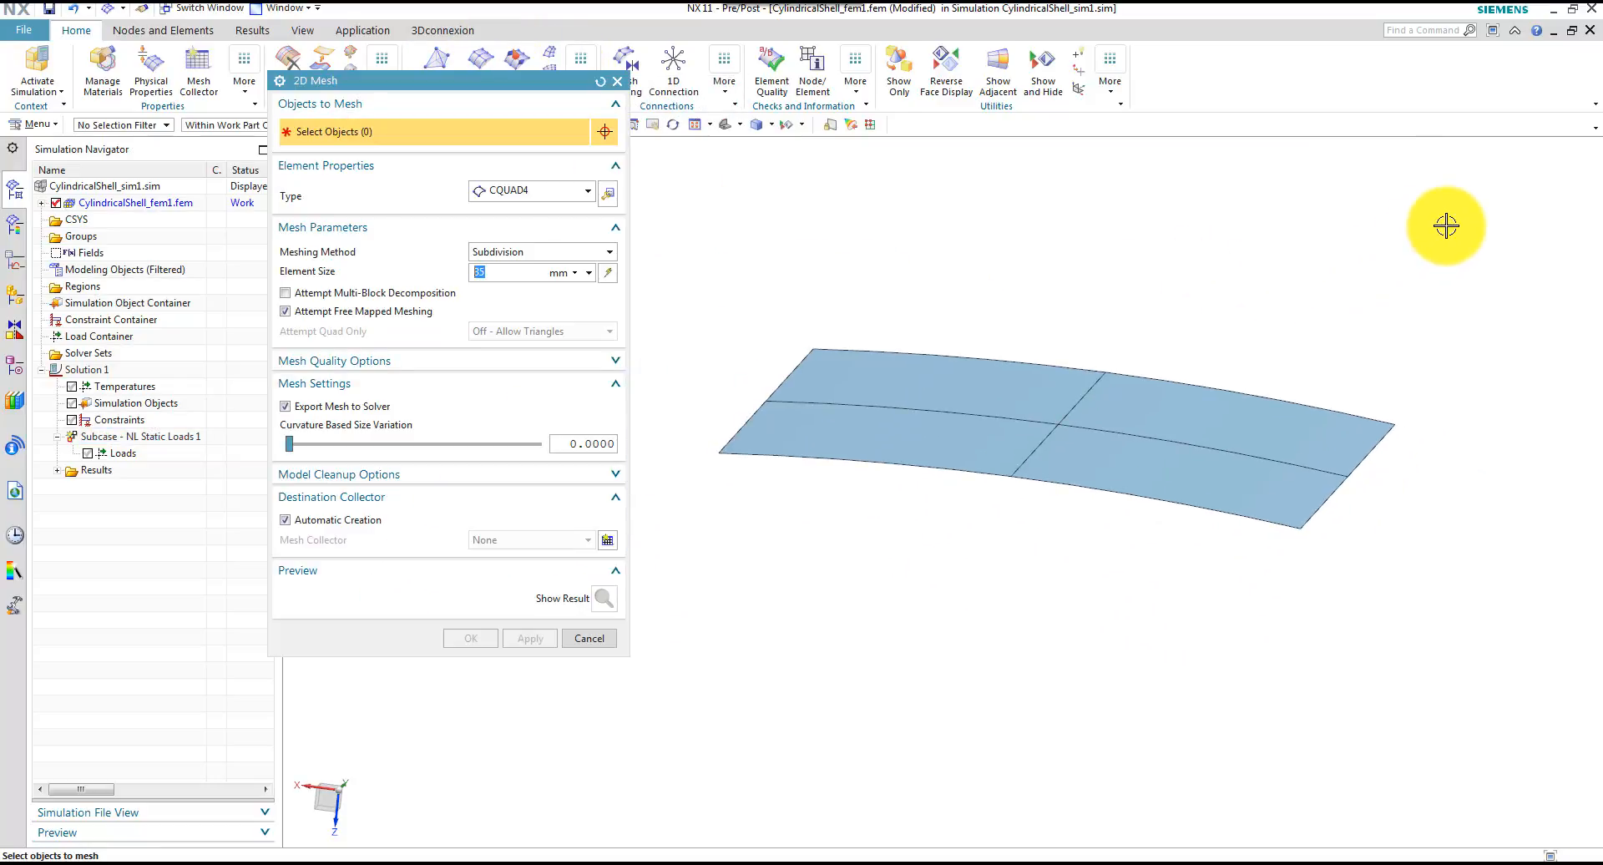
{"action": "left_click_drag", "start_coordinate": [1445, 224], "coordinate": [659, 636]}
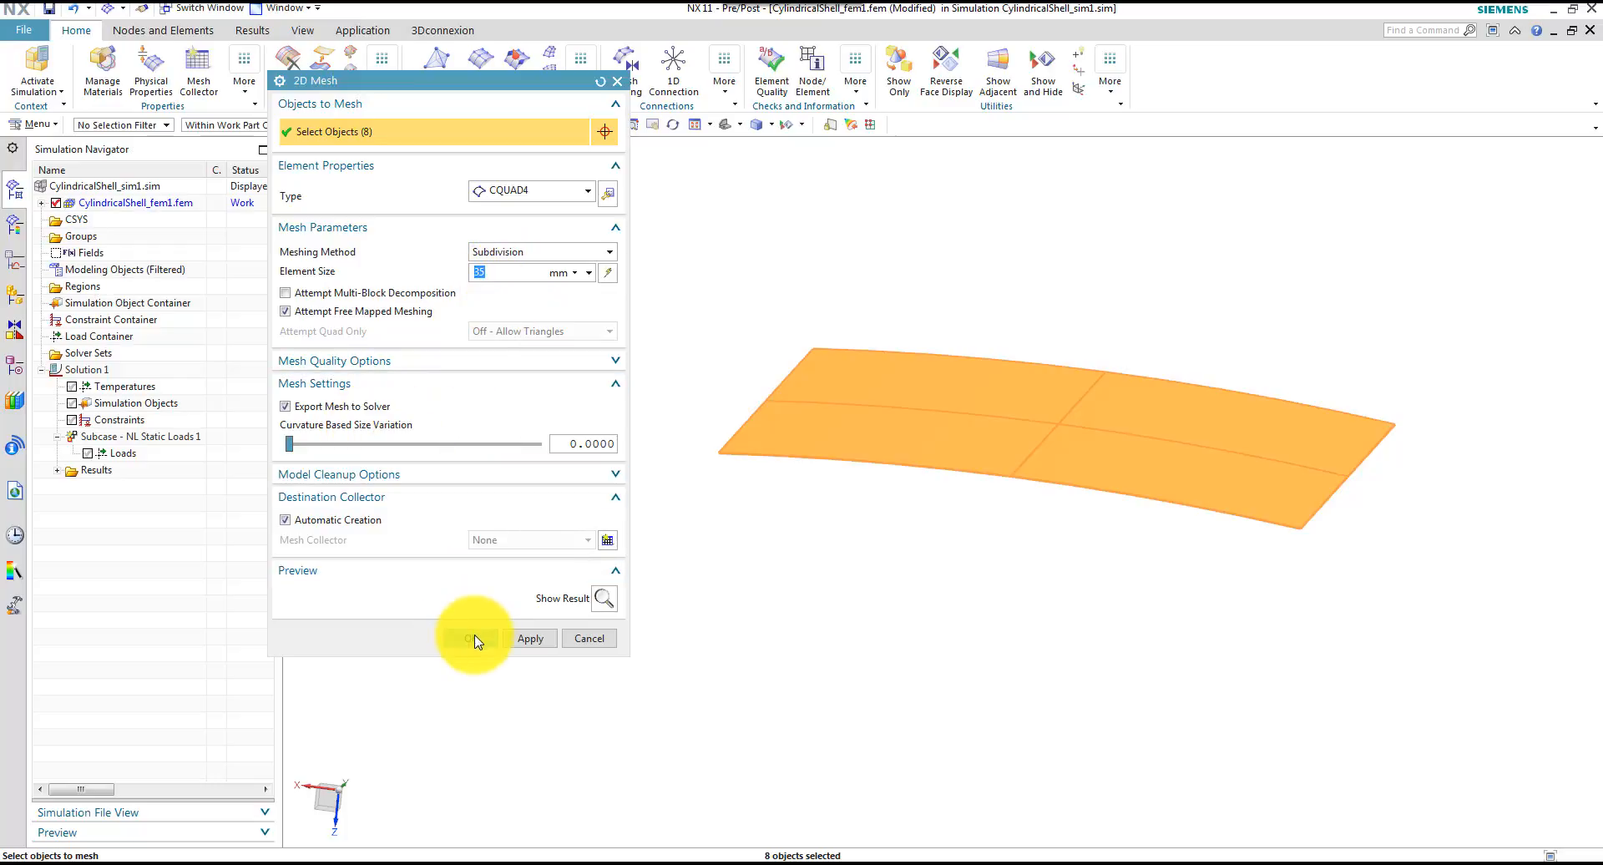
Create a mesh collector named ThinShell(6.35) with a new PSHELL property of 6.35 mm default thickness
{"action": "left_click", "coordinate": [608, 542]}
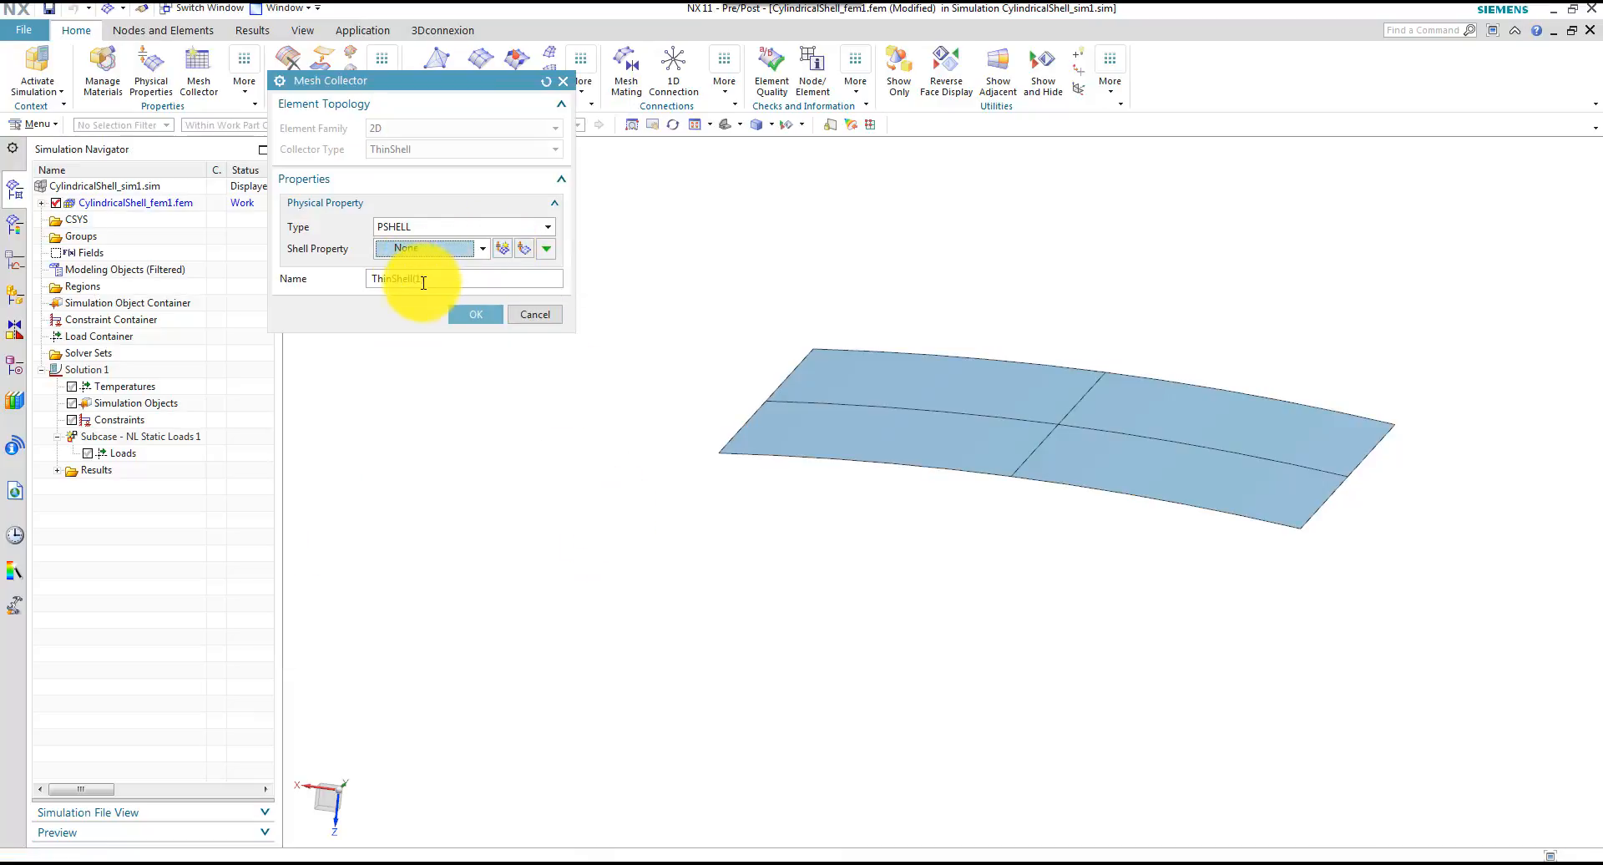
{"action": "left_click", "coordinate": [464, 280]}
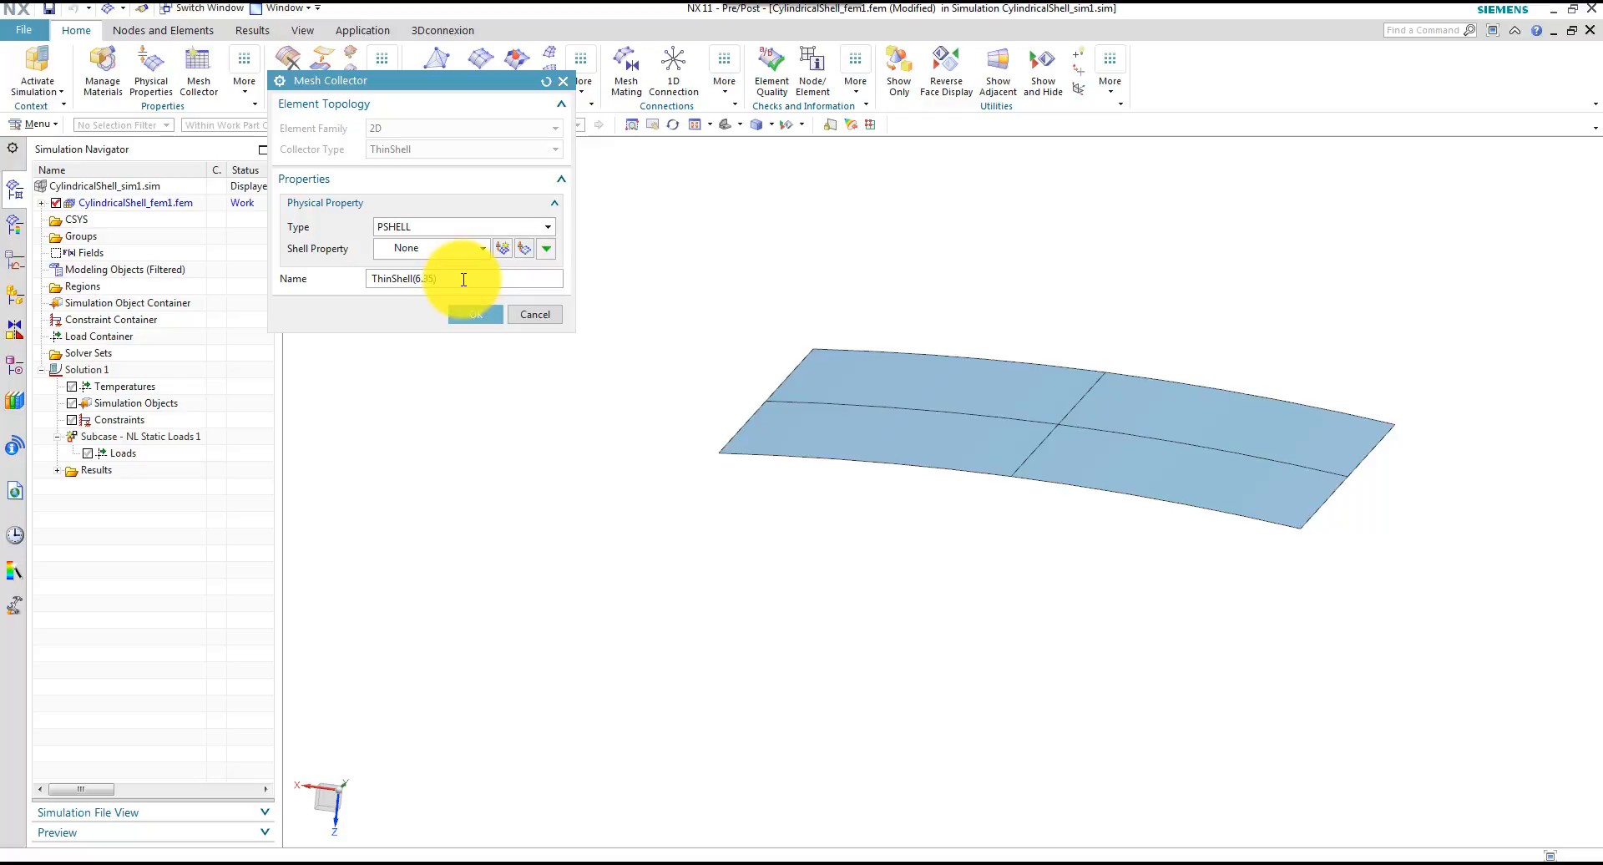
{"action": "left_click", "coordinate": [505, 251]}
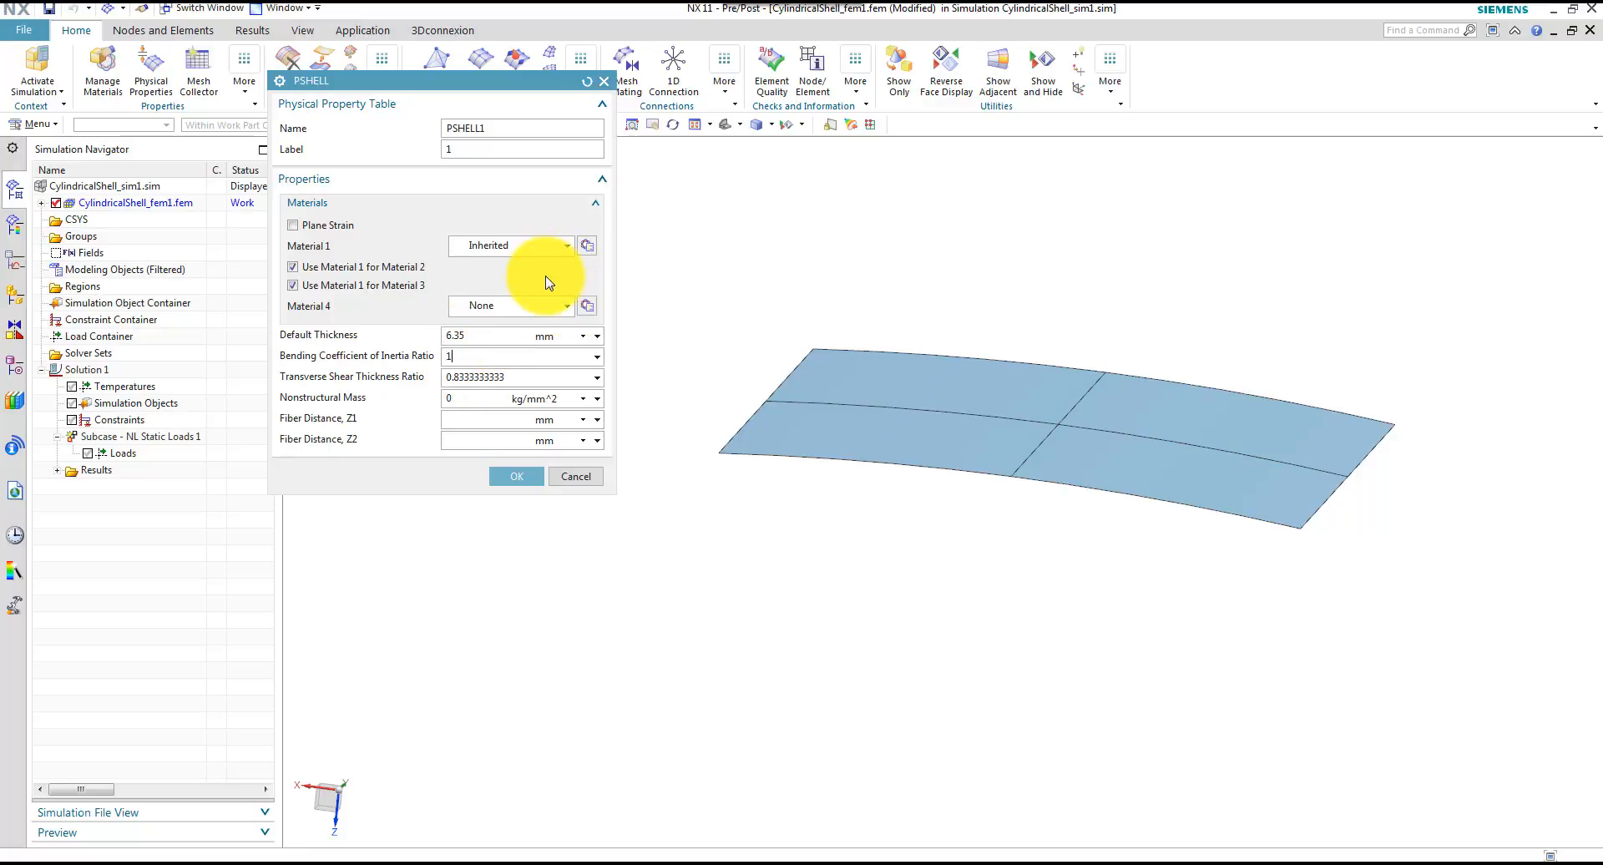
Create isotropic material "Snap back material" with Young's modulus 3102.75 N/mm^2 and Poisson's ratio 0.3, and assign it as Material 1 of the PSHELL property
{"action": "left_click", "coordinate": [588, 247]}
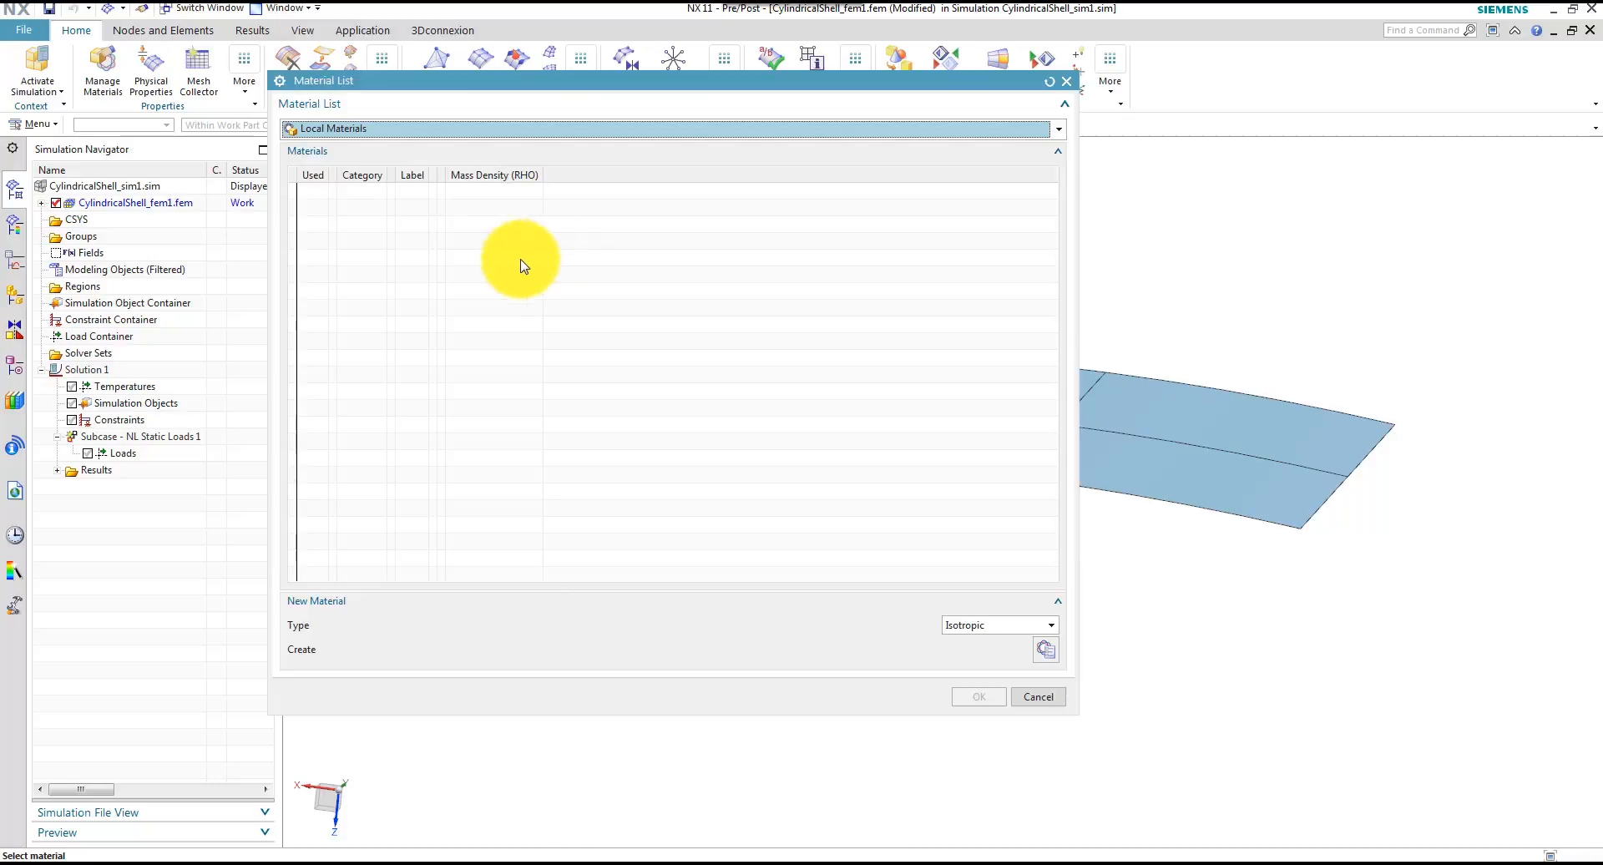
{"action": "left_click", "coordinate": [1046, 649]}
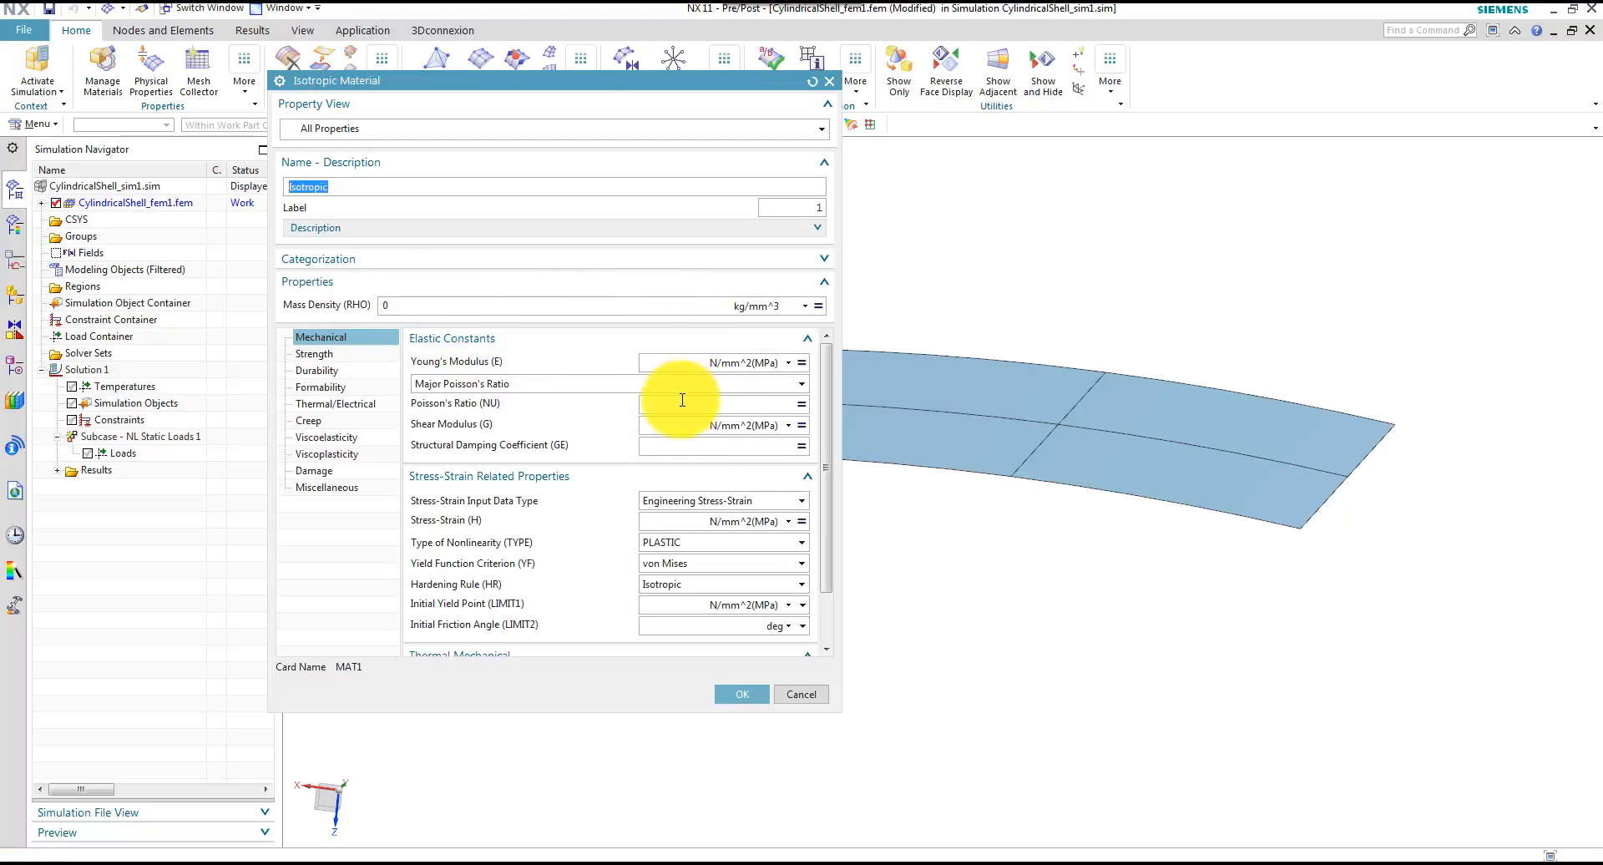
{"action": "left_click", "coordinate": [655, 364]}
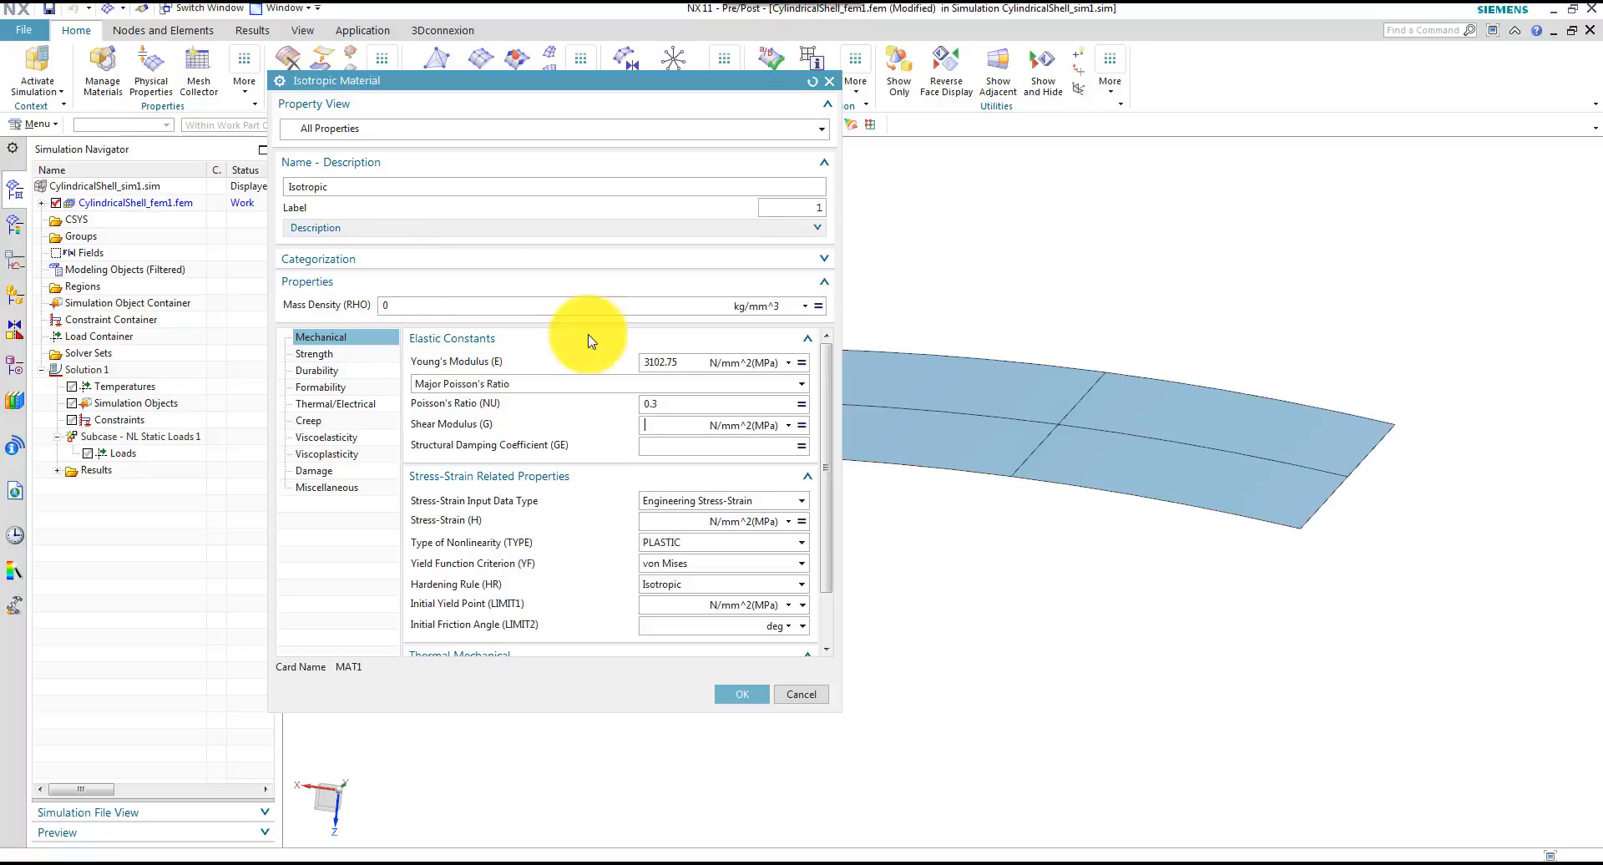
{"action": "double_click", "coordinate": [371, 189]}
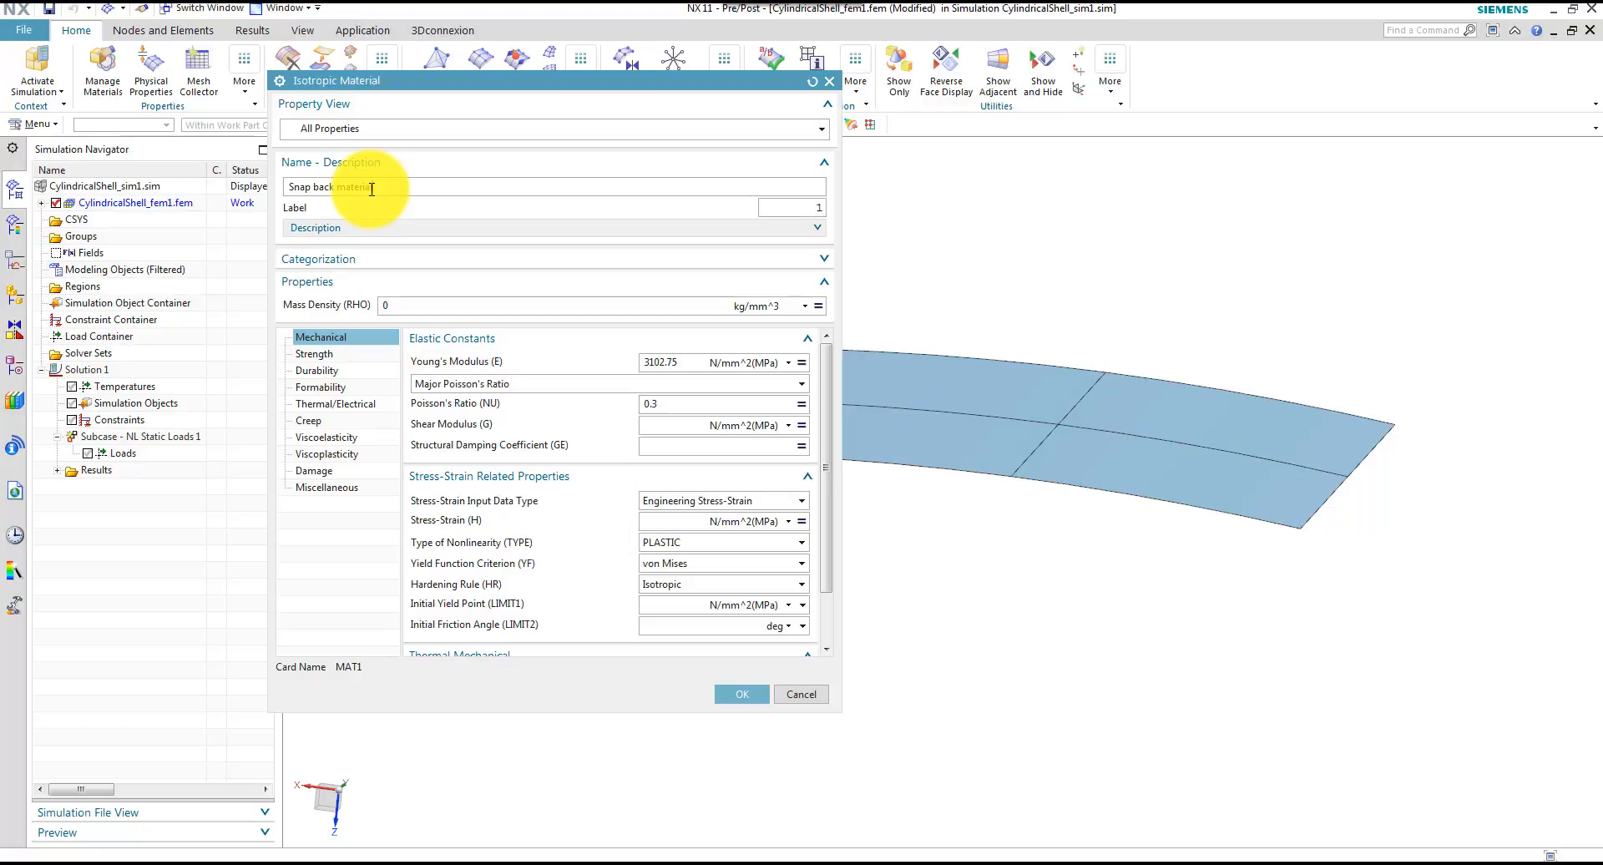
{"action": "left_click", "coordinate": [737, 695]}
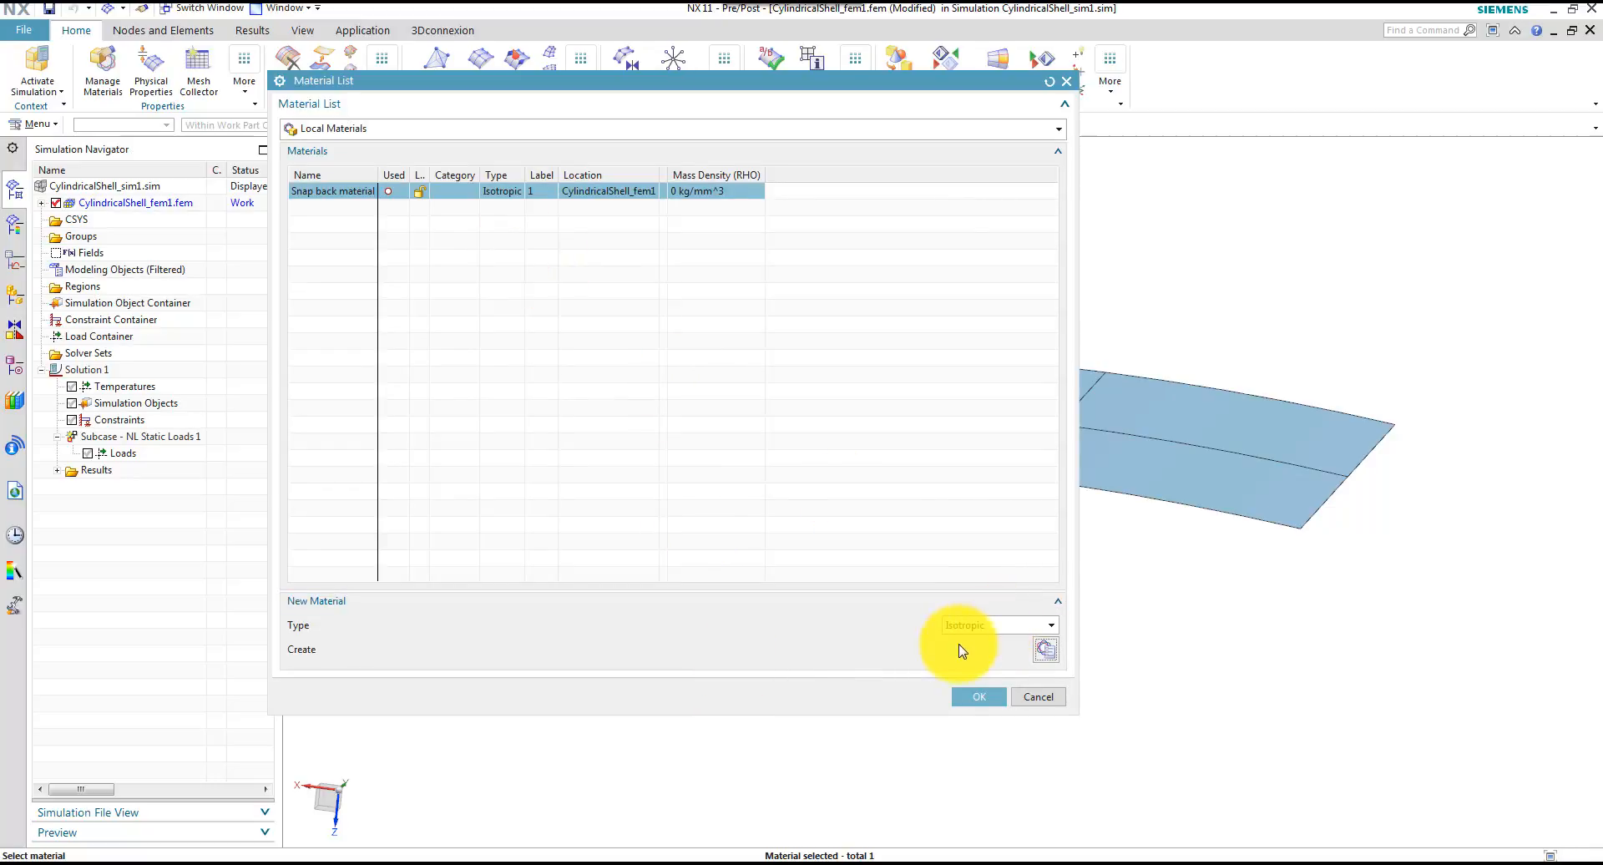
{"action": "left_click", "coordinate": [974, 700]}
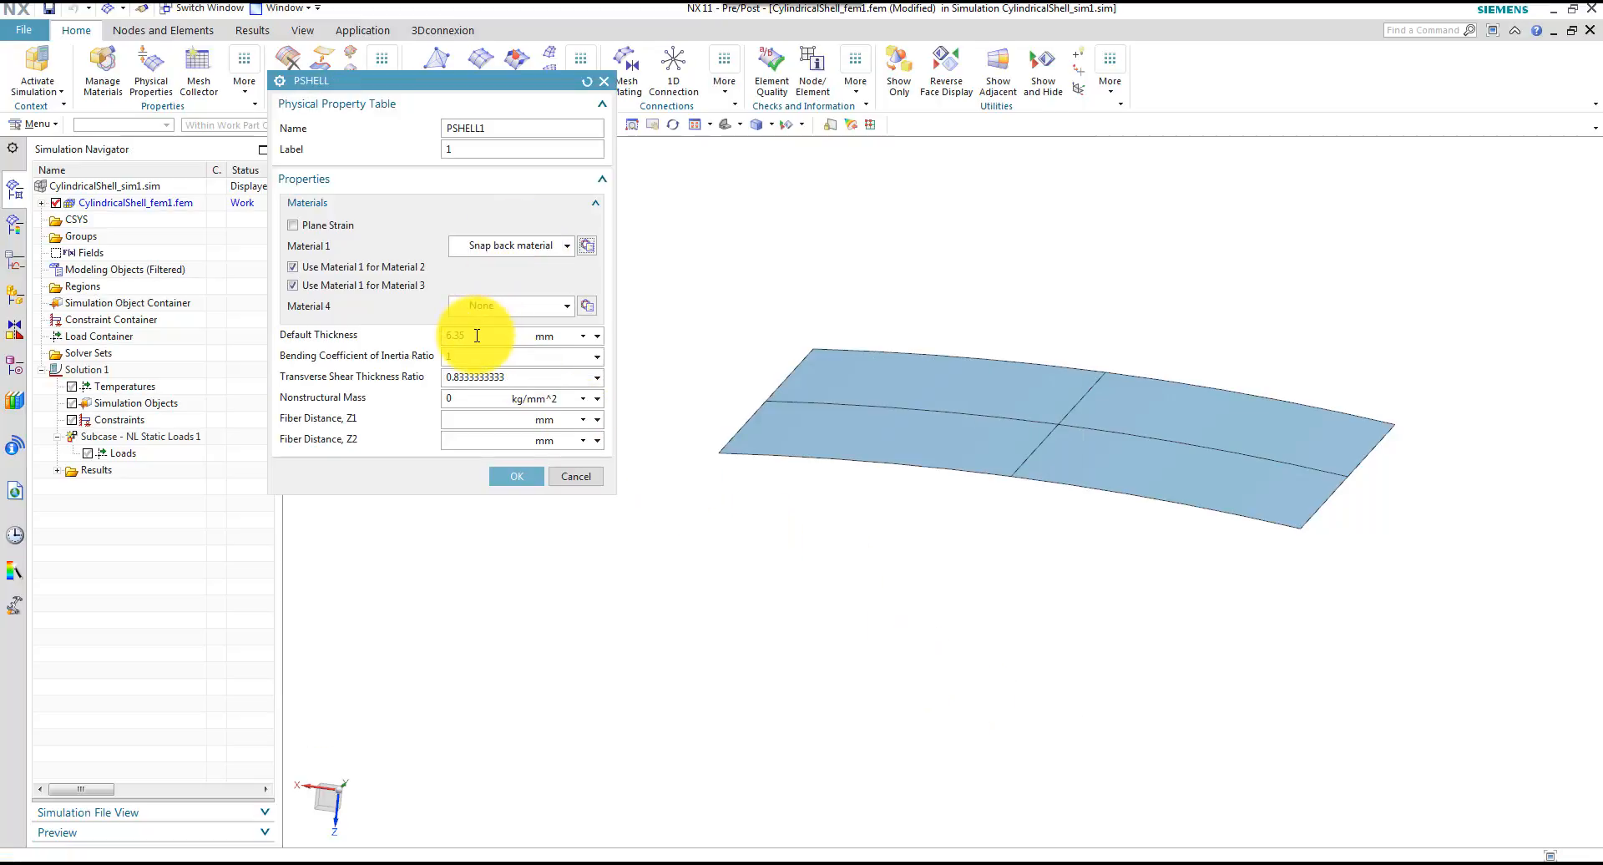
{"action": "left_click", "coordinate": [515, 478]}
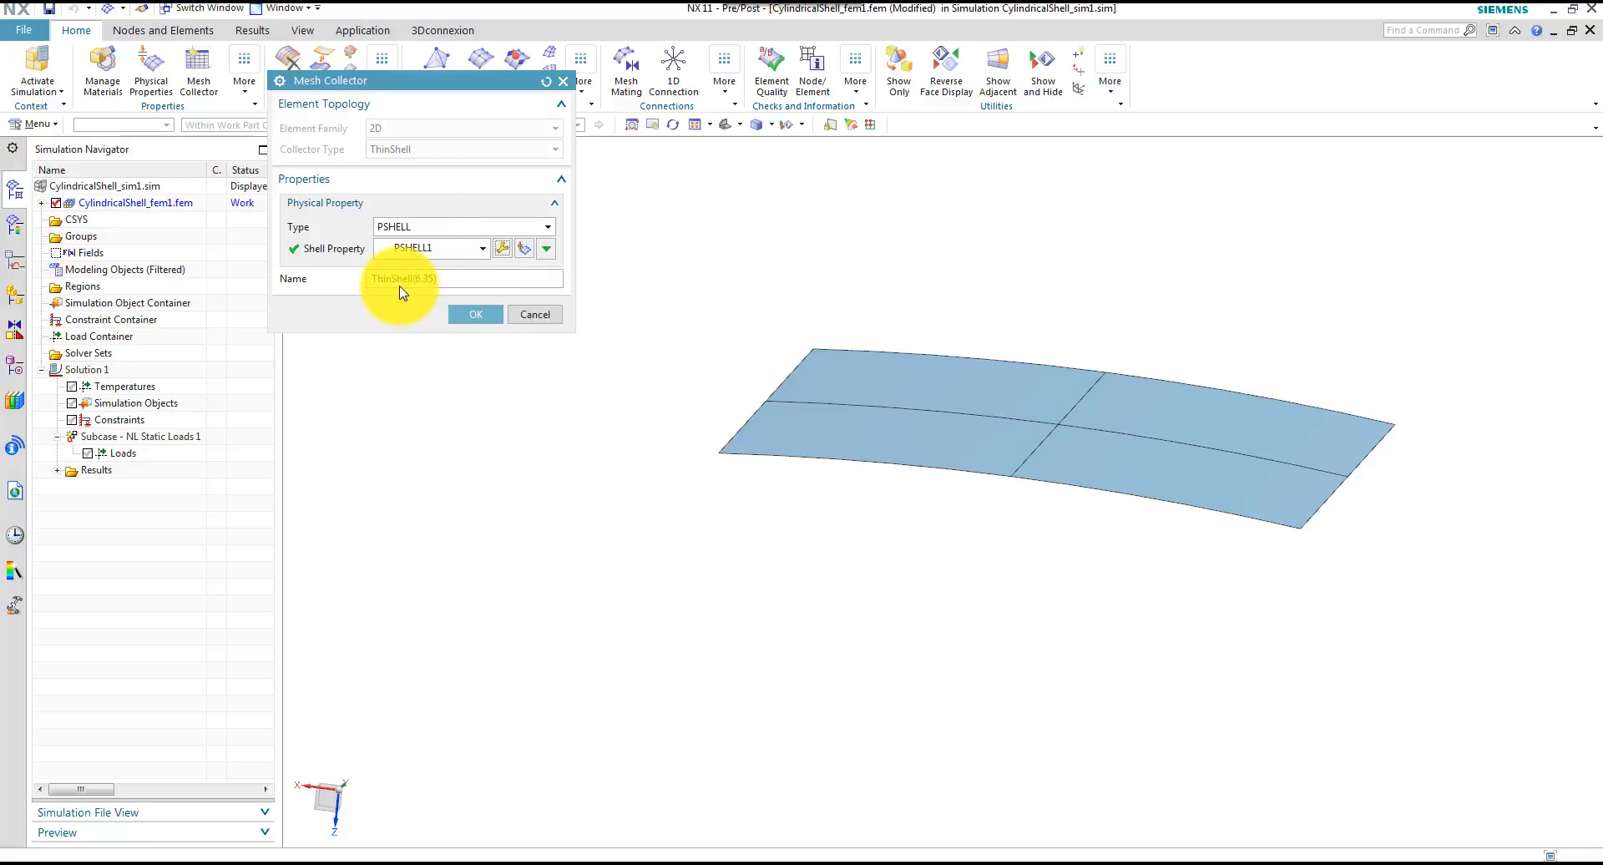
Confirm the ThinShell(6.35) mesh collector and generate the CQUAD4 mesh on the shell with a 35 mm element size
{"action": "left_click", "coordinate": [475, 314]}
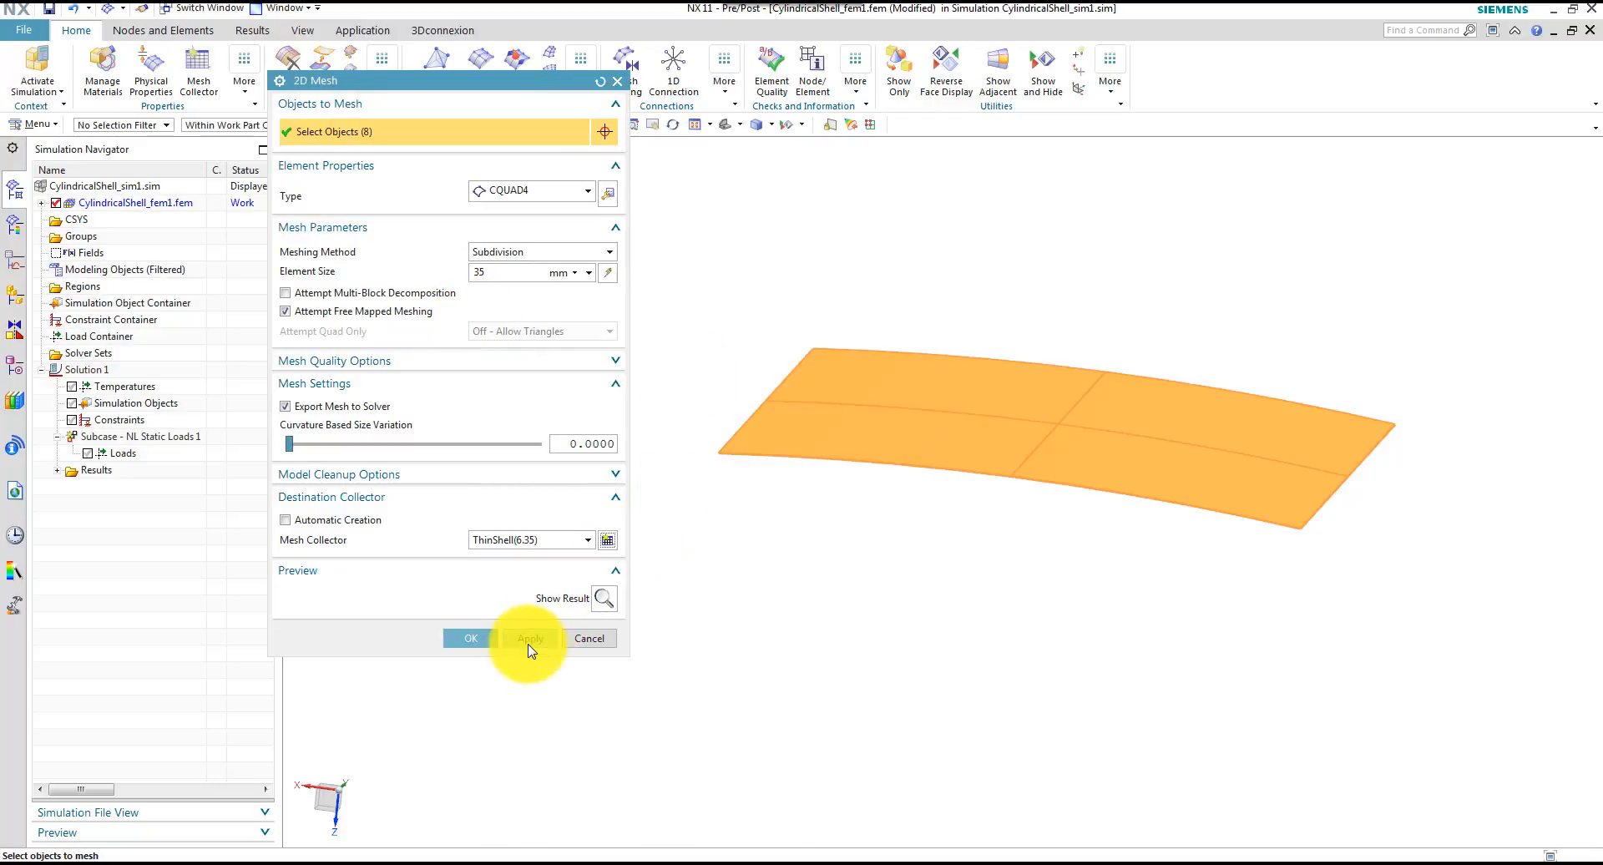
{"action": "left_click", "coordinate": [473, 638]}
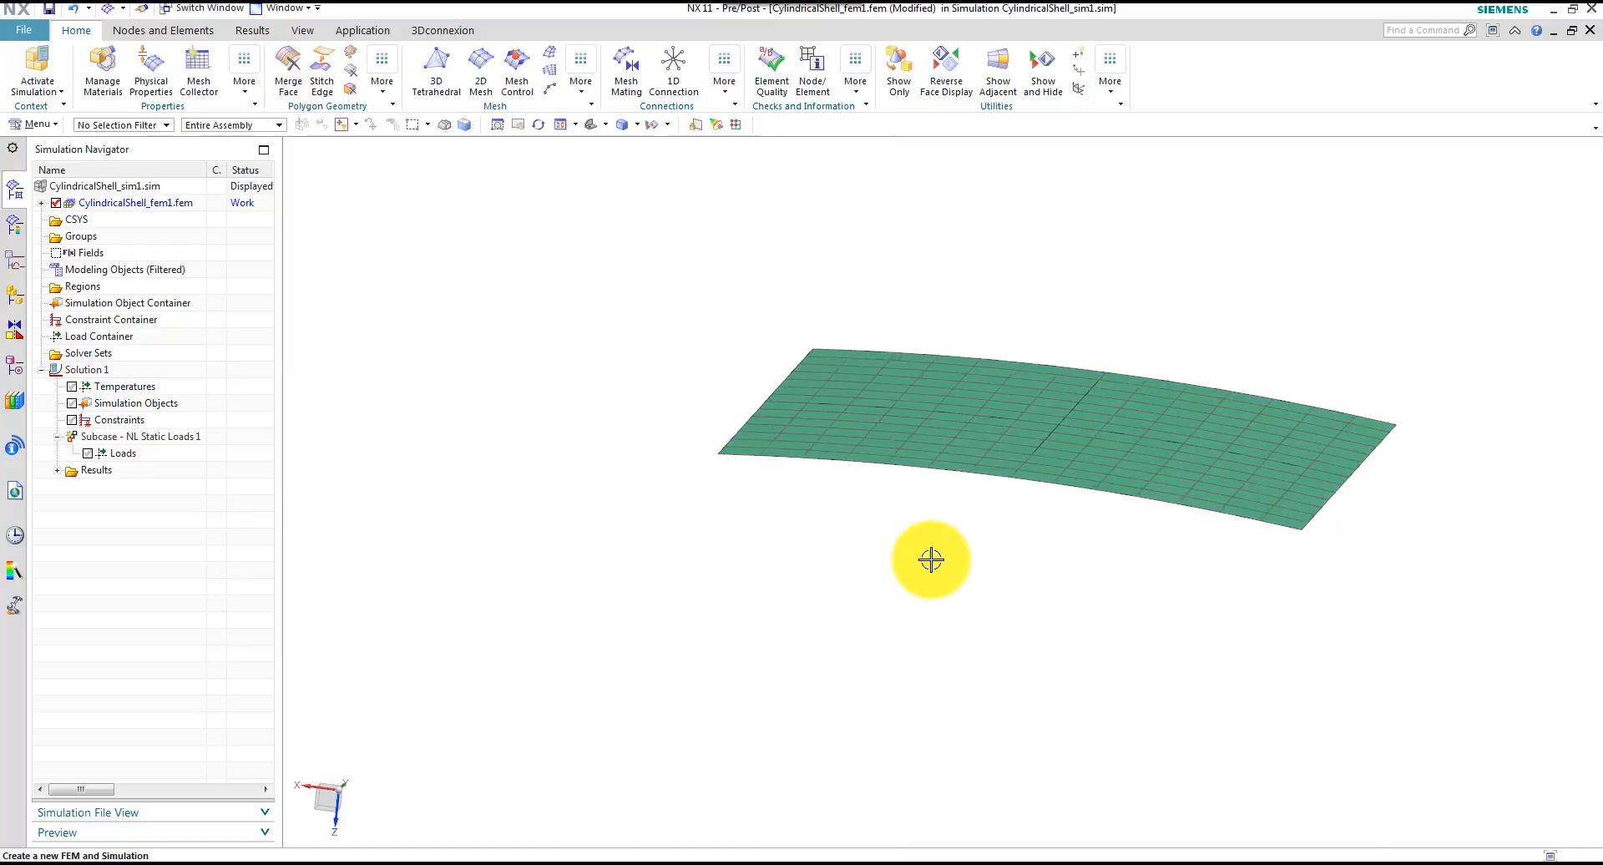
{"action": "middle_click_drag", "start_coordinate": [930, 559], "coordinate": [916, 571]}
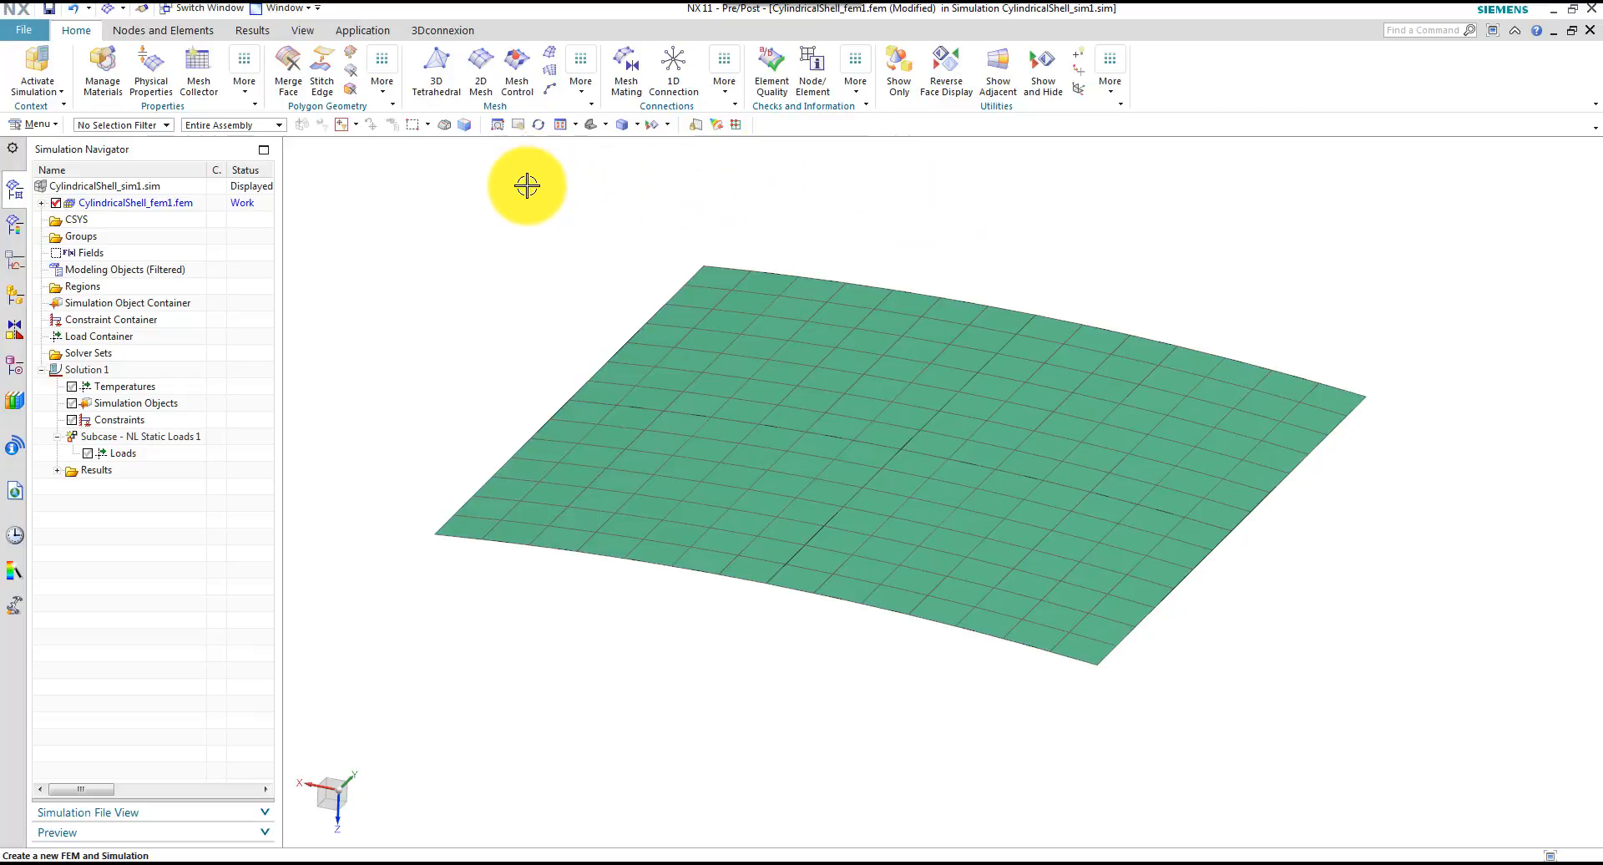
Stitch the edges of all four shell bodies using the Automatic method with Edge to Face
{"action": "left_click", "coordinate": [581, 83]}
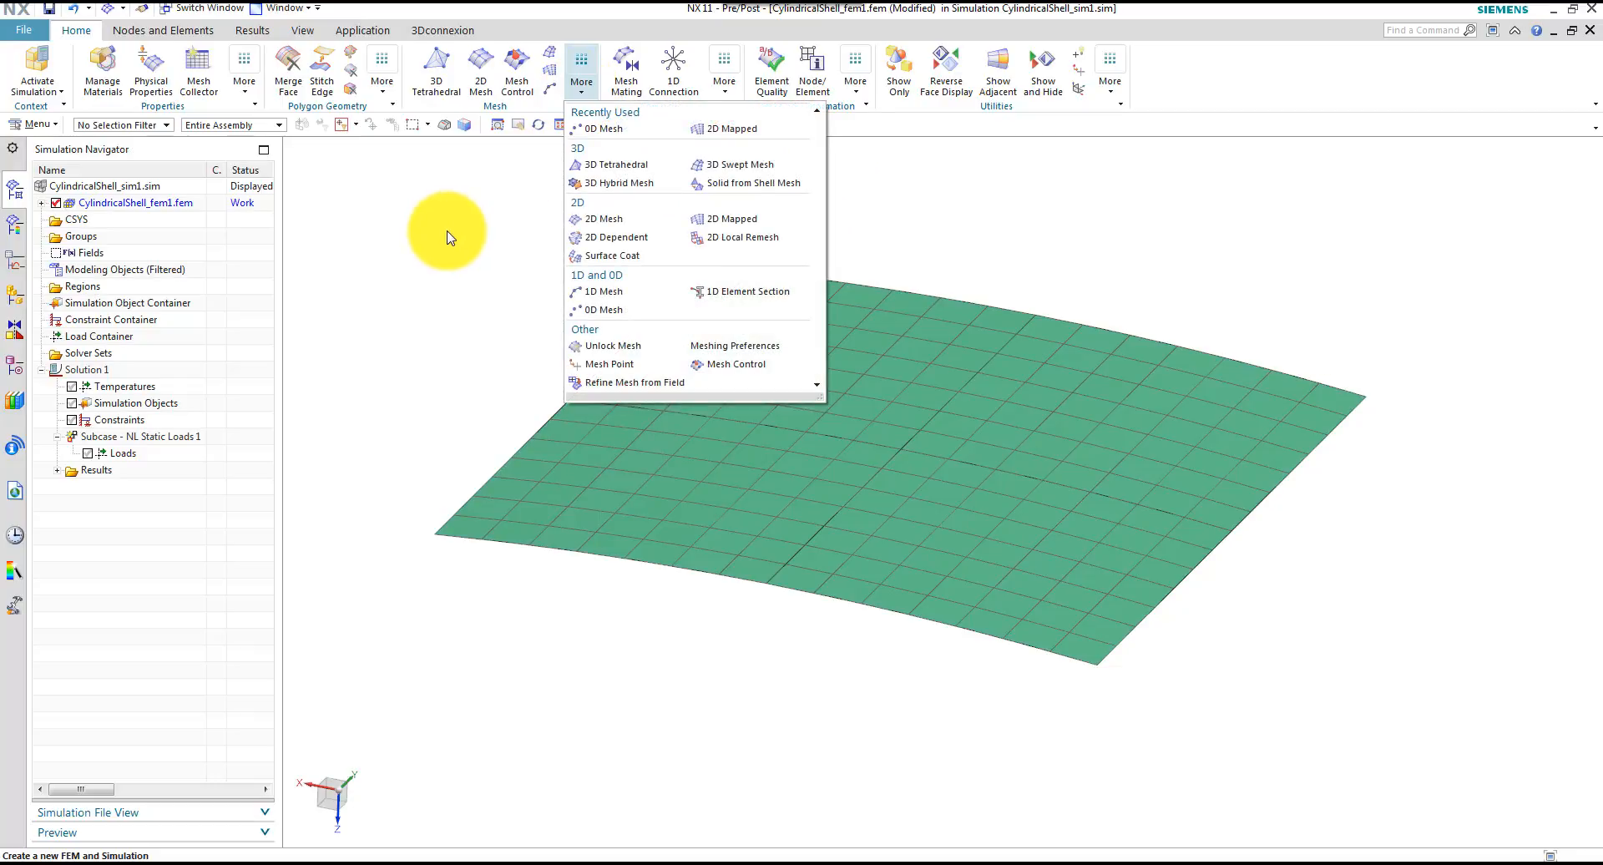
{"action": "left_click", "coordinate": [446, 238]}
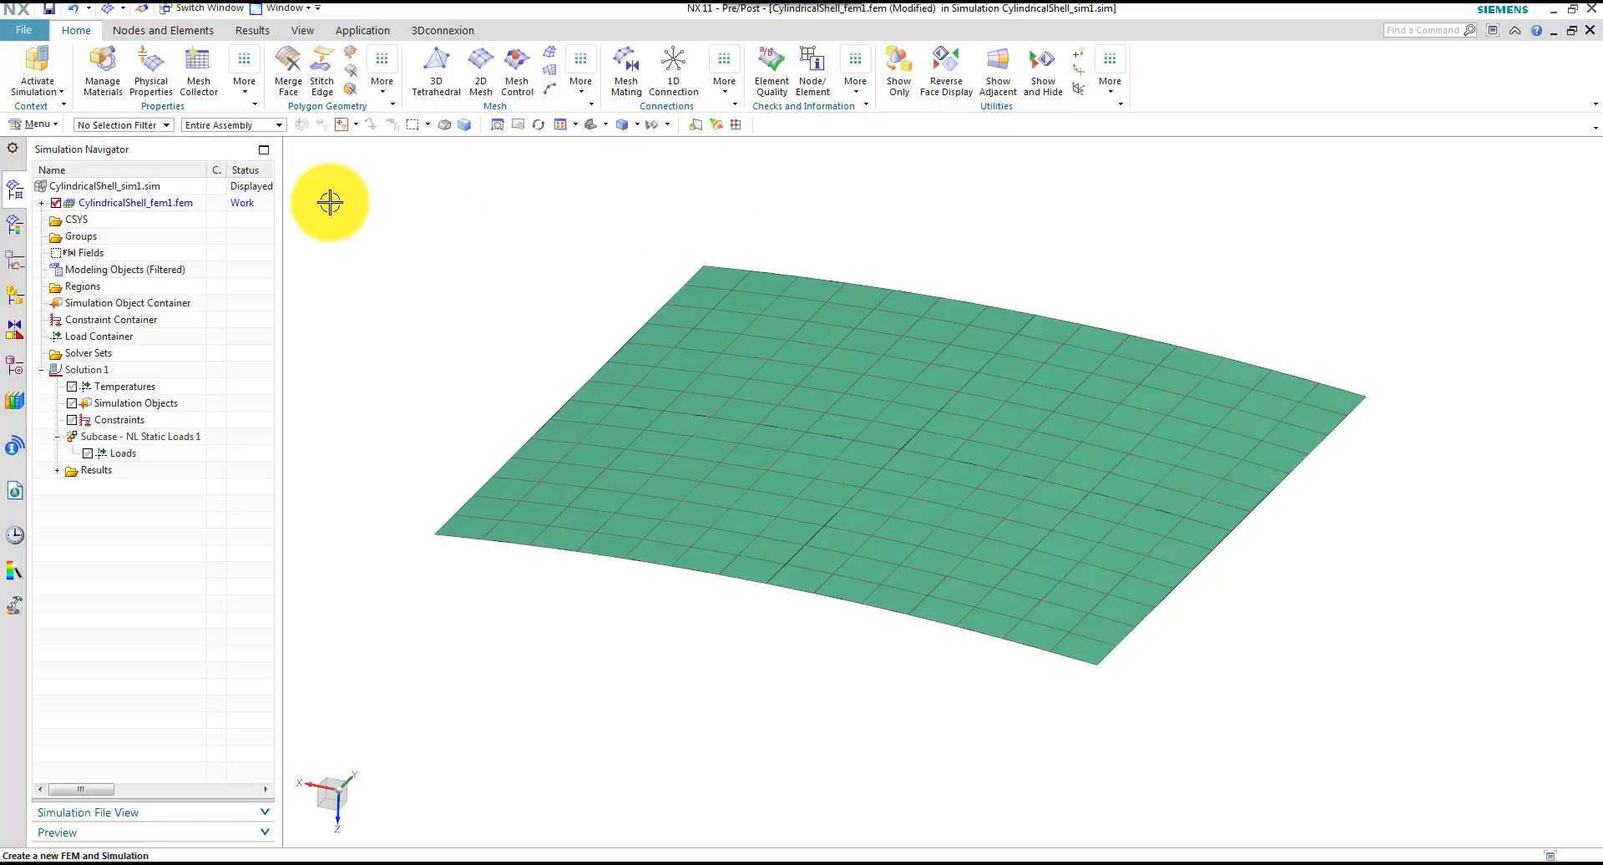
{"action": "left_click", "coordinate": [35, 124]}
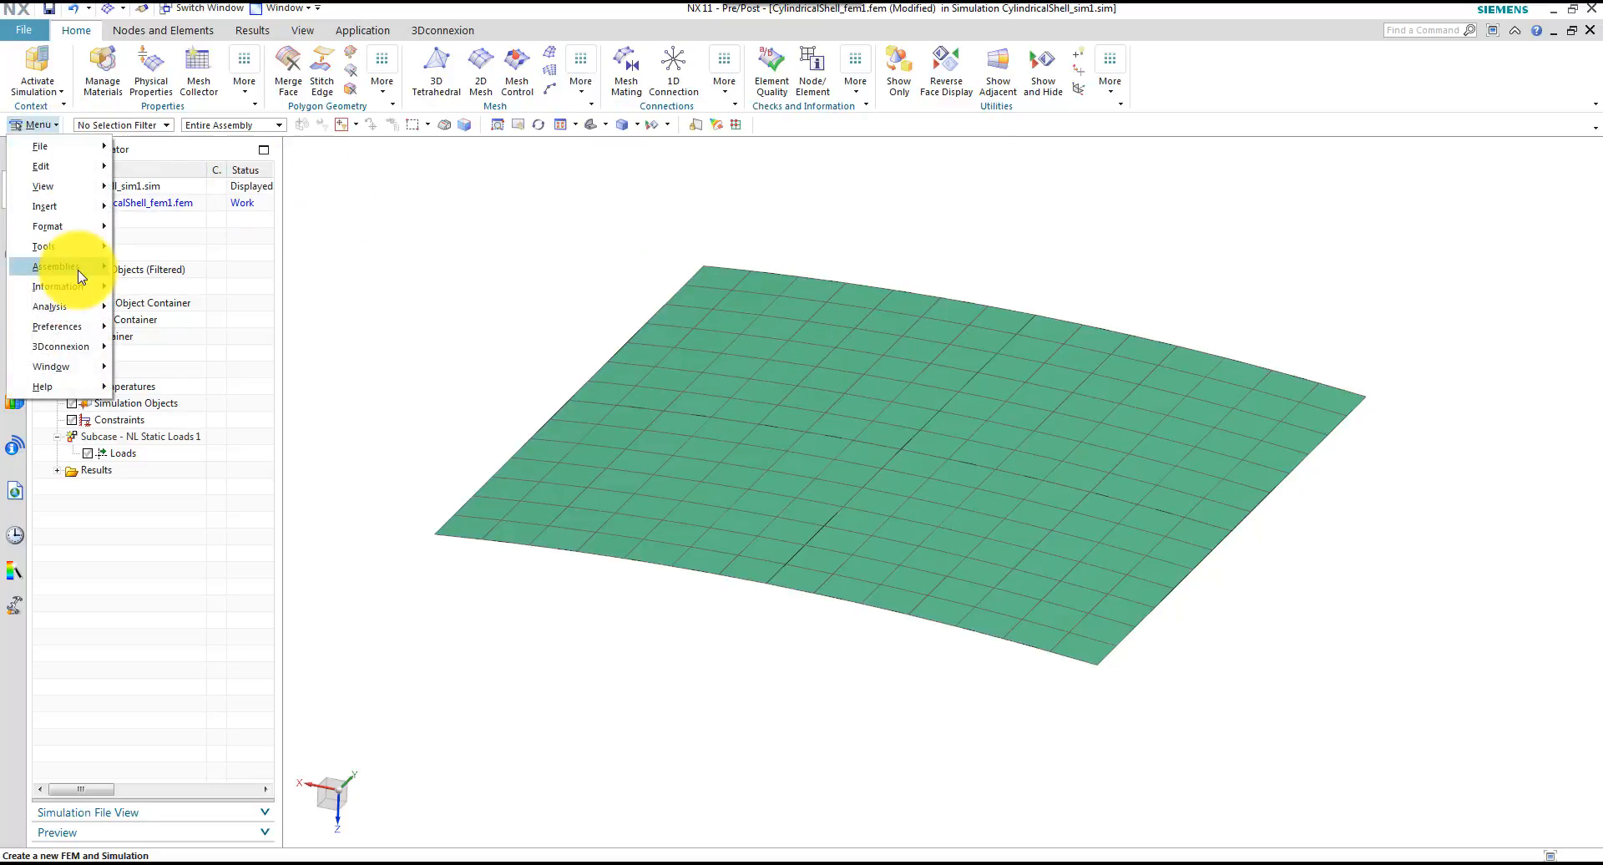
{"action": "mouse_move", "coordinate": [72, 208]}
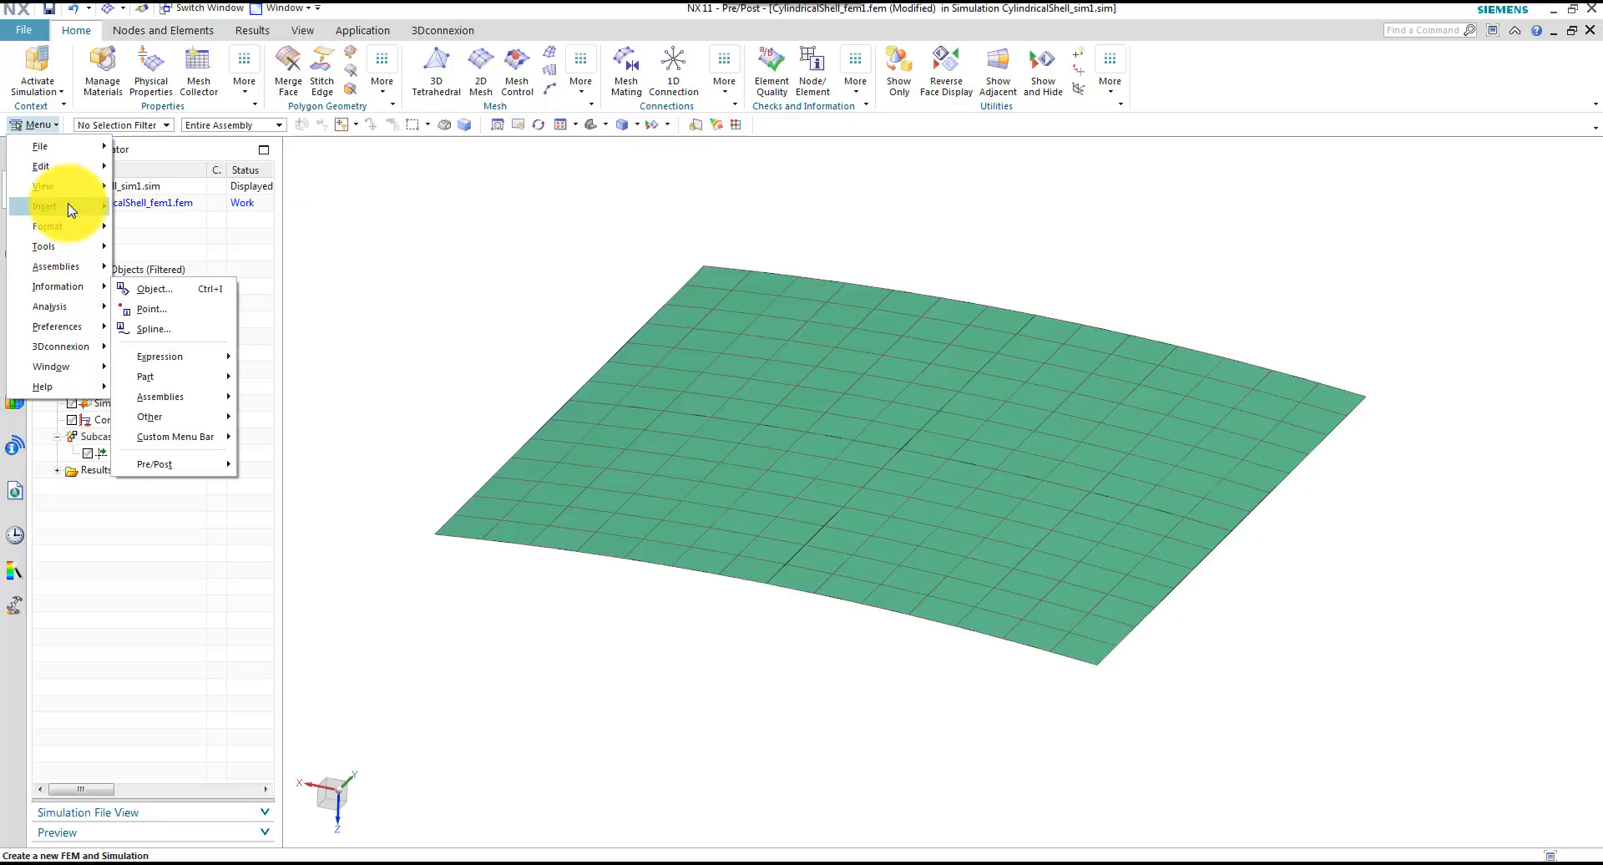
{"action": "mouse_move", "coordinate": [171, 617]}
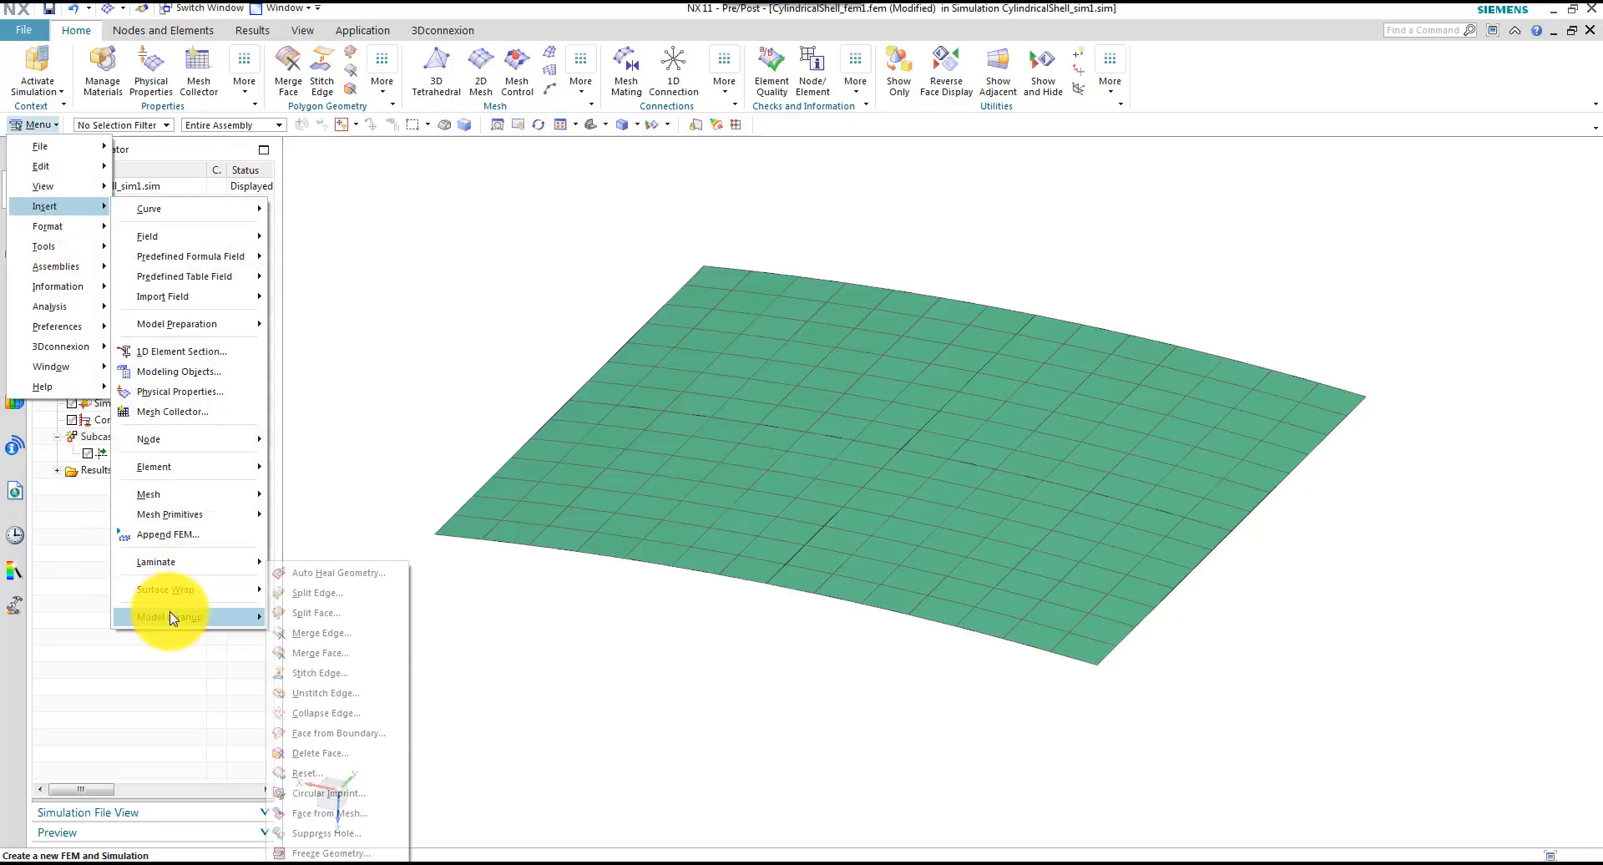
{"action": "left_click", "coordinate": [321, 673]}
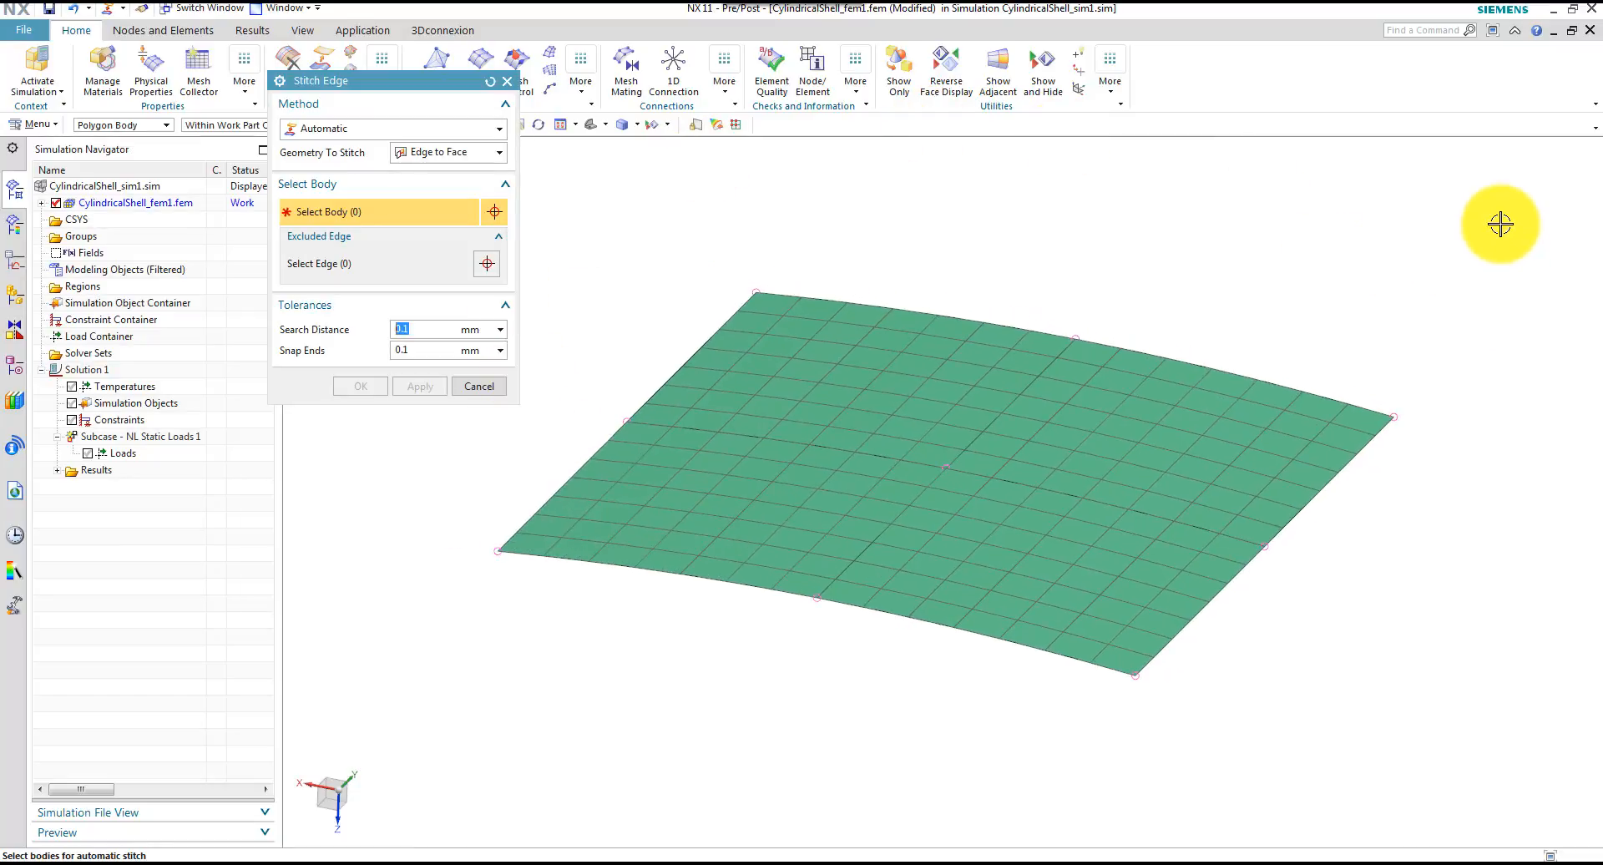
{"action": "left_click_drag", "start_coordinate": [1500, 224], "coordinate": [433, 709]}
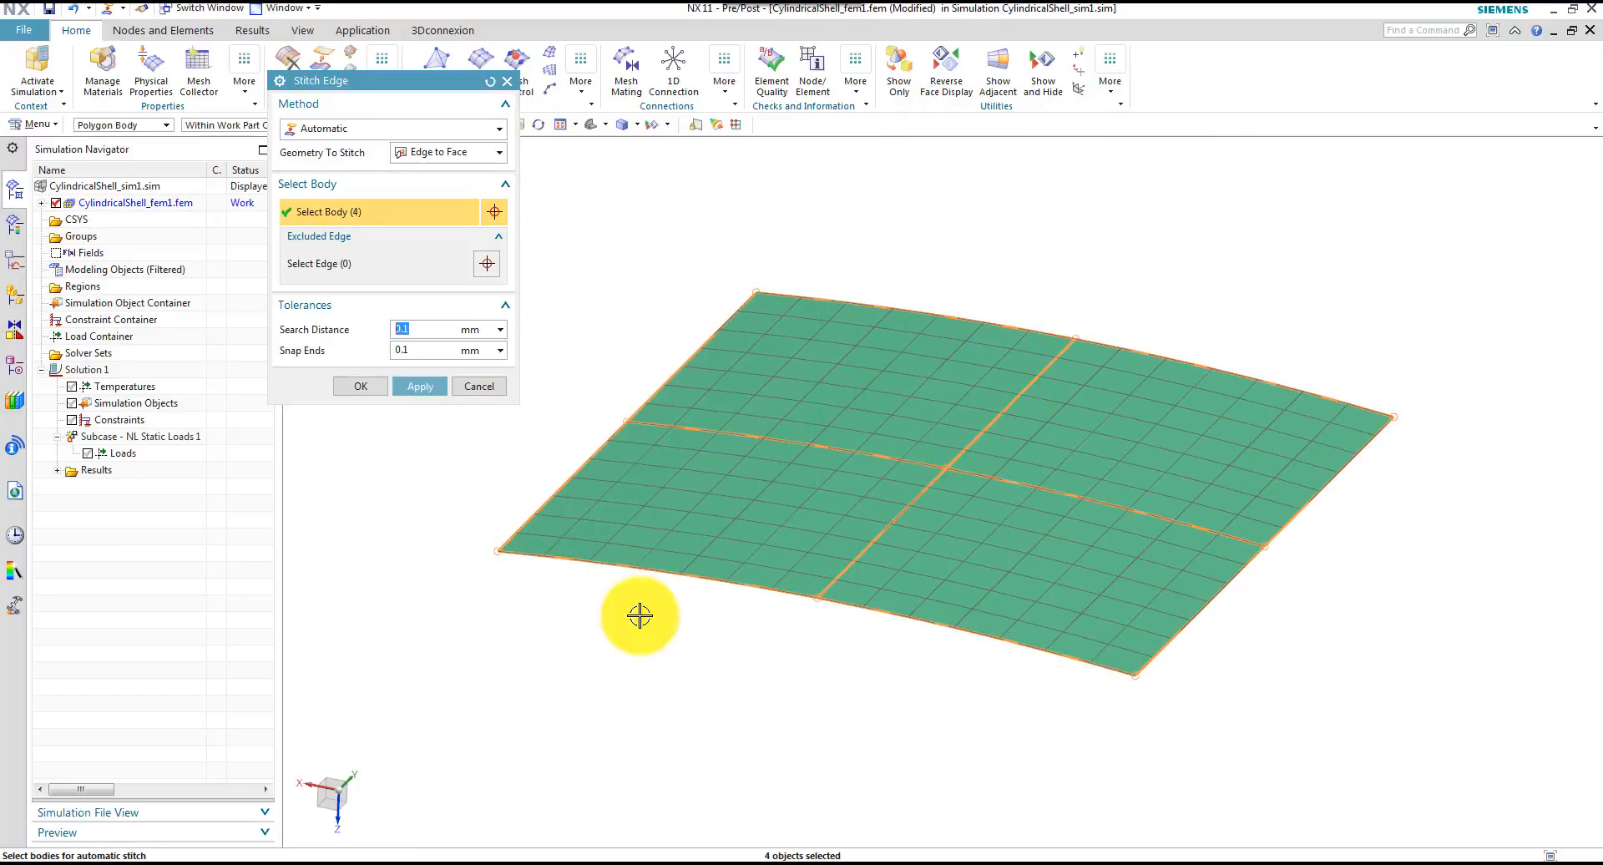
{"action": "left_click", "coordinate": [396, 392]}
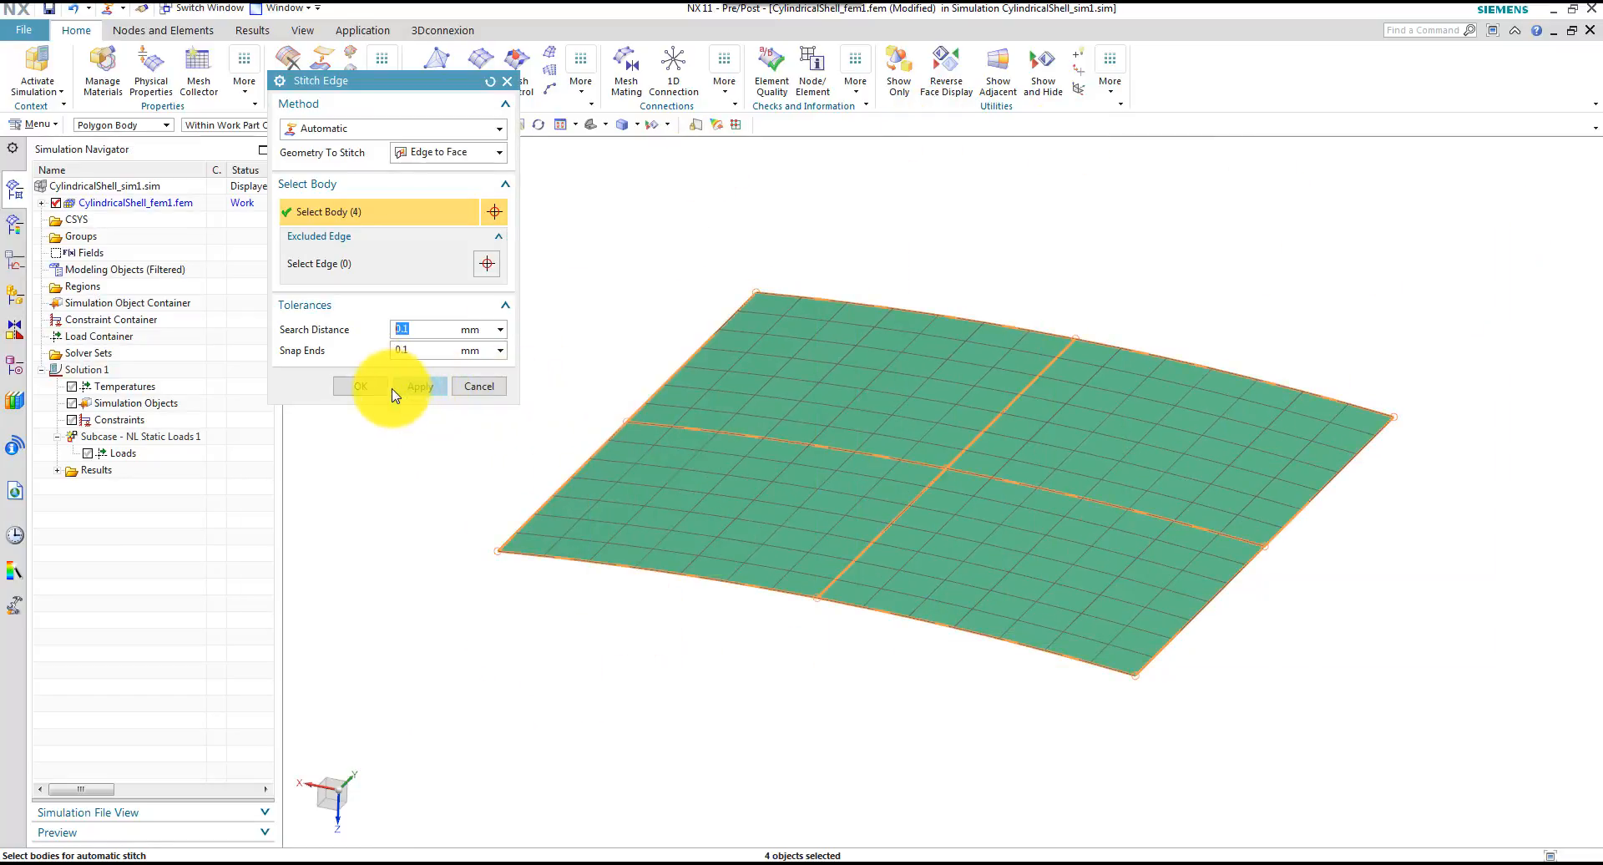
{"action": "left_click", "coordinate": [359, 386]}
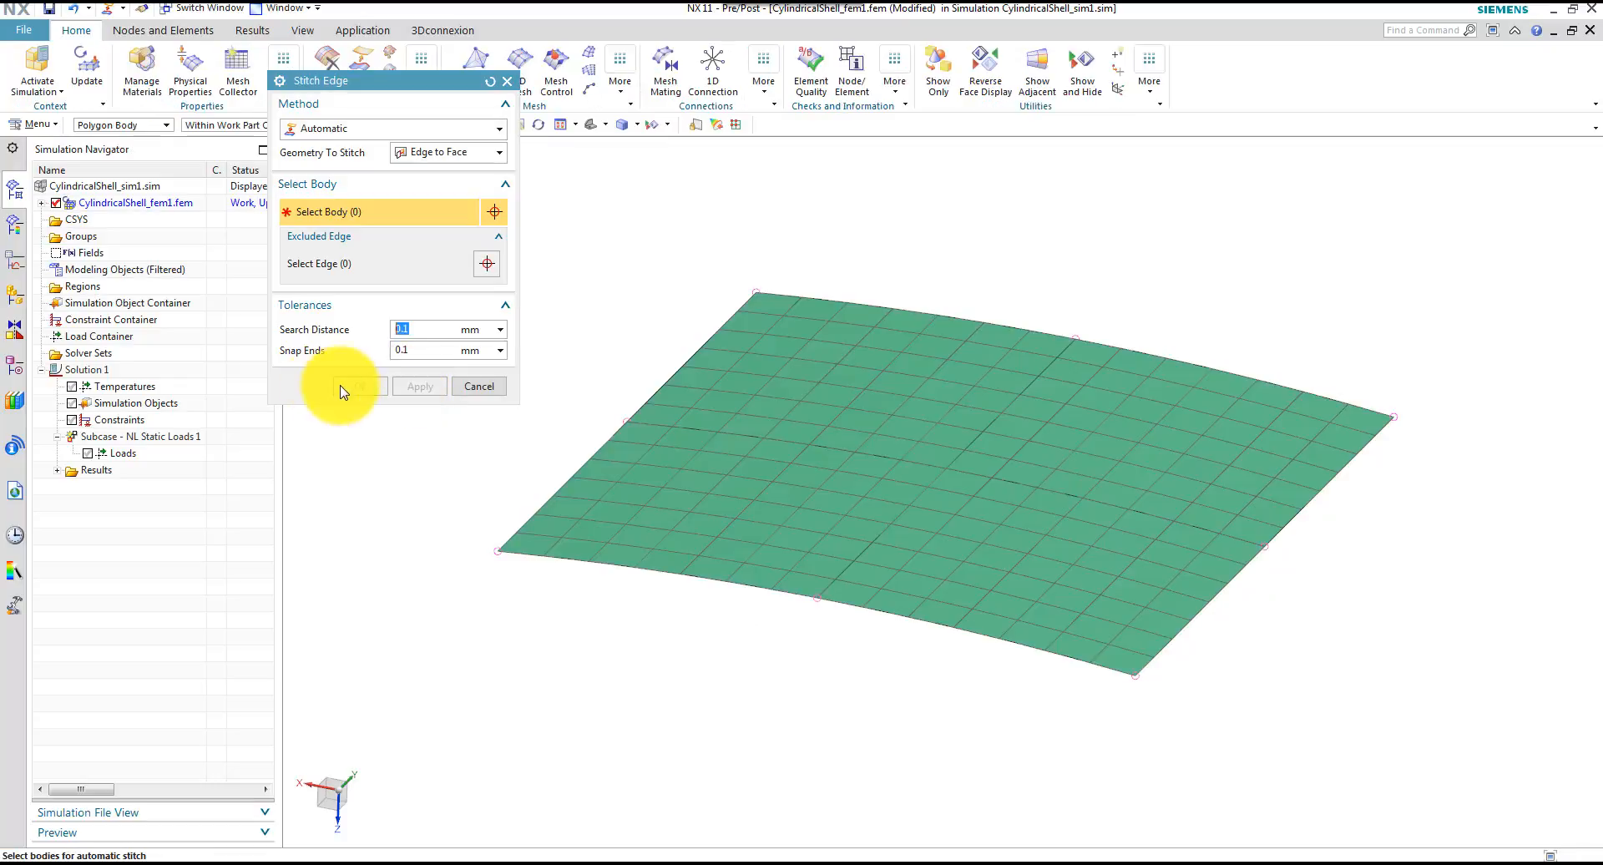
Update CylindricalShell_fem1.fem to regenerate the mesh on the stitched geometry
{"action": "left_click", "coordinate": [112, 206]}
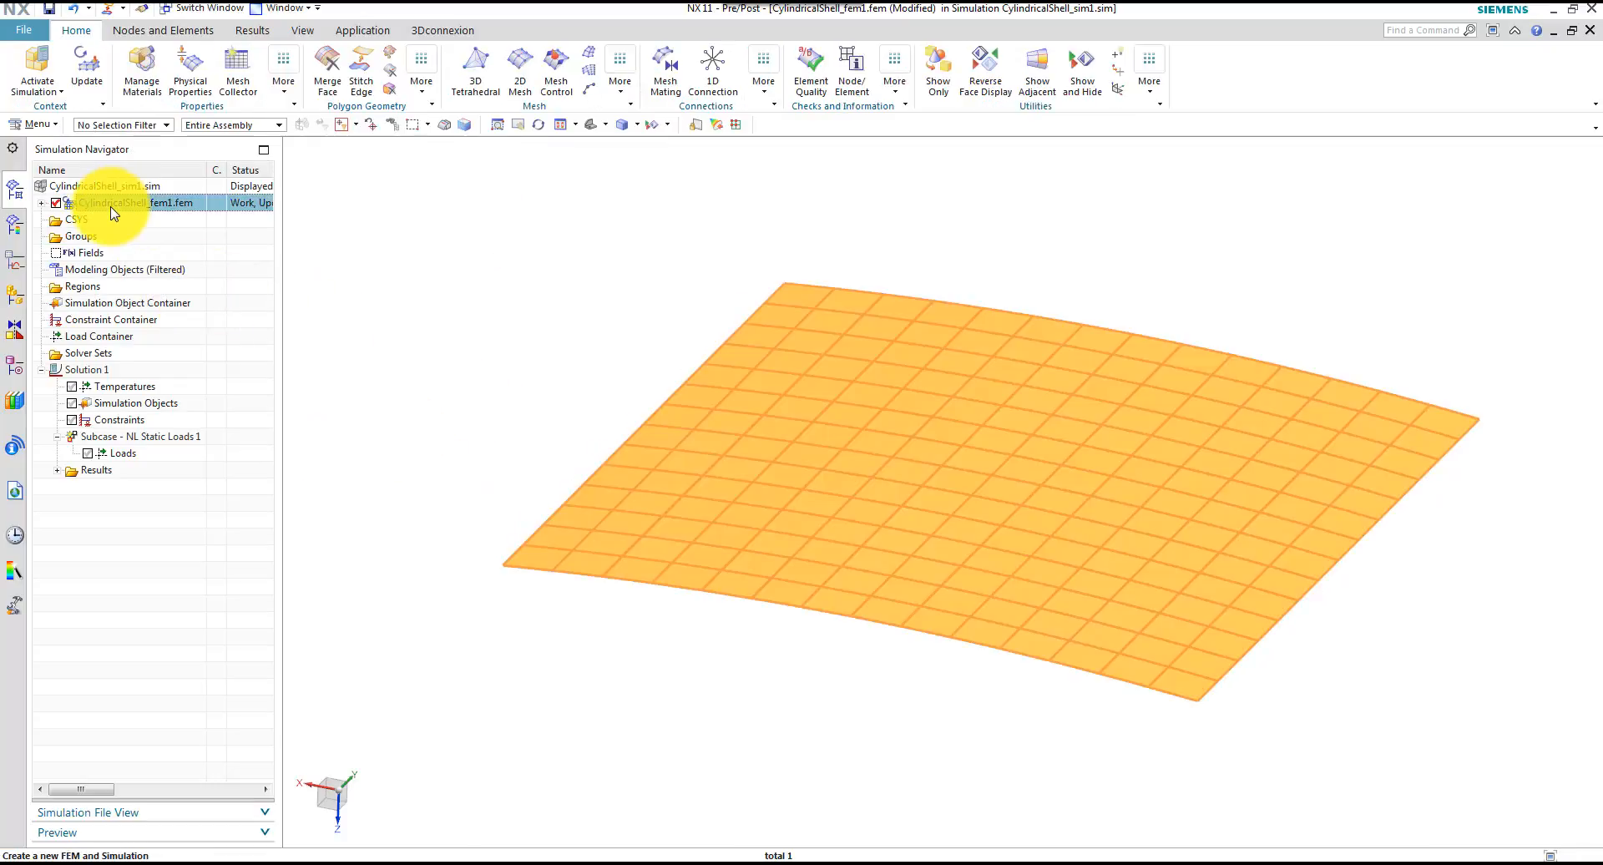
{"action": "left_click", "coordinate": [85, 74]}
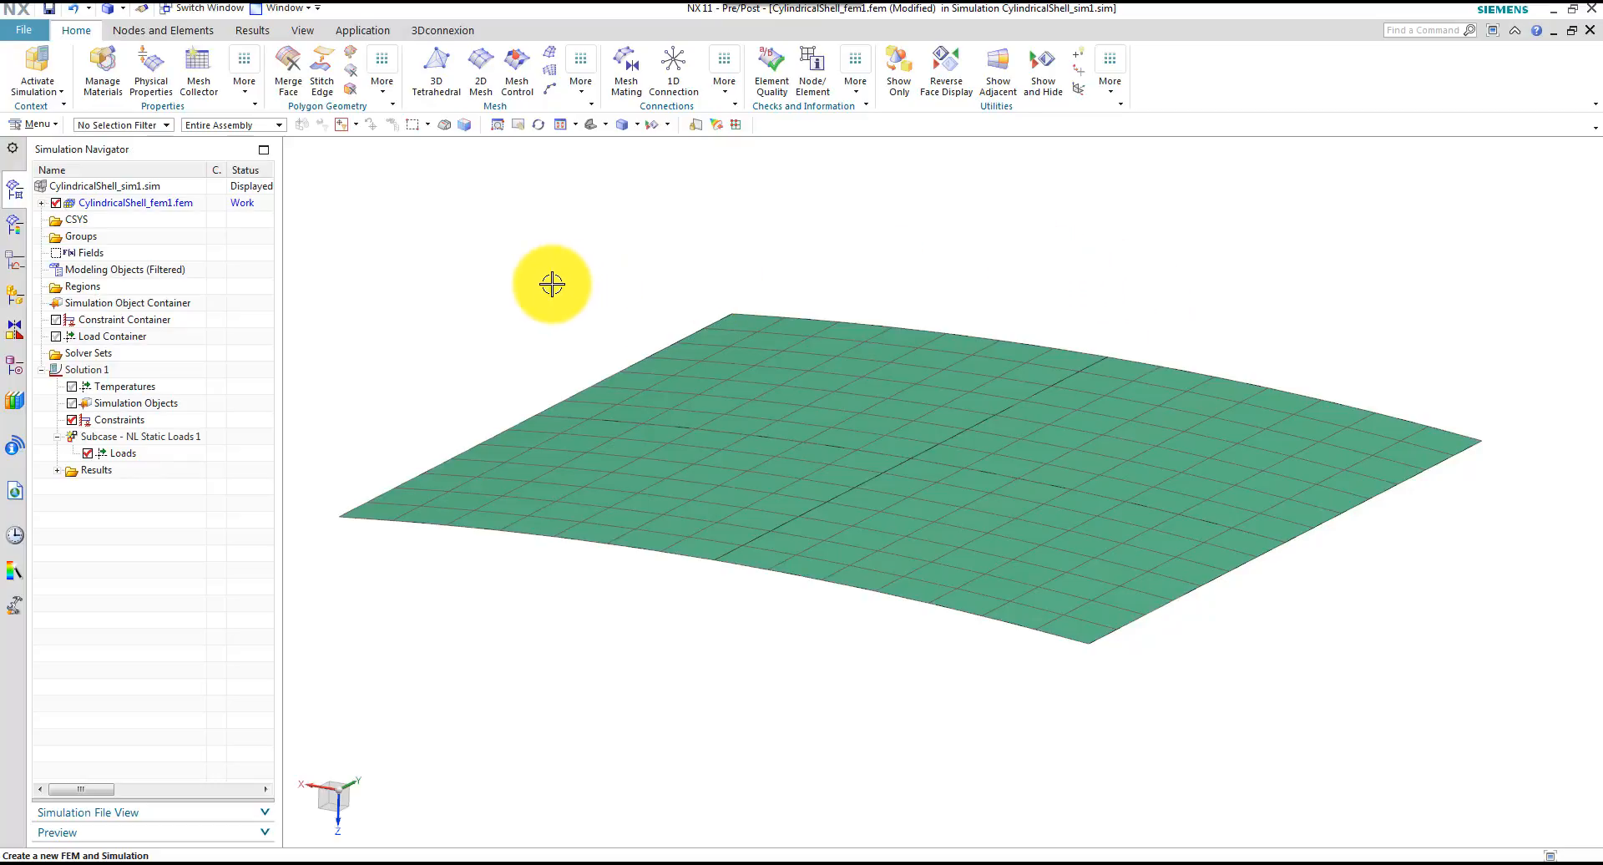
{"action": "left_click", "coordinate": [548, 284]}
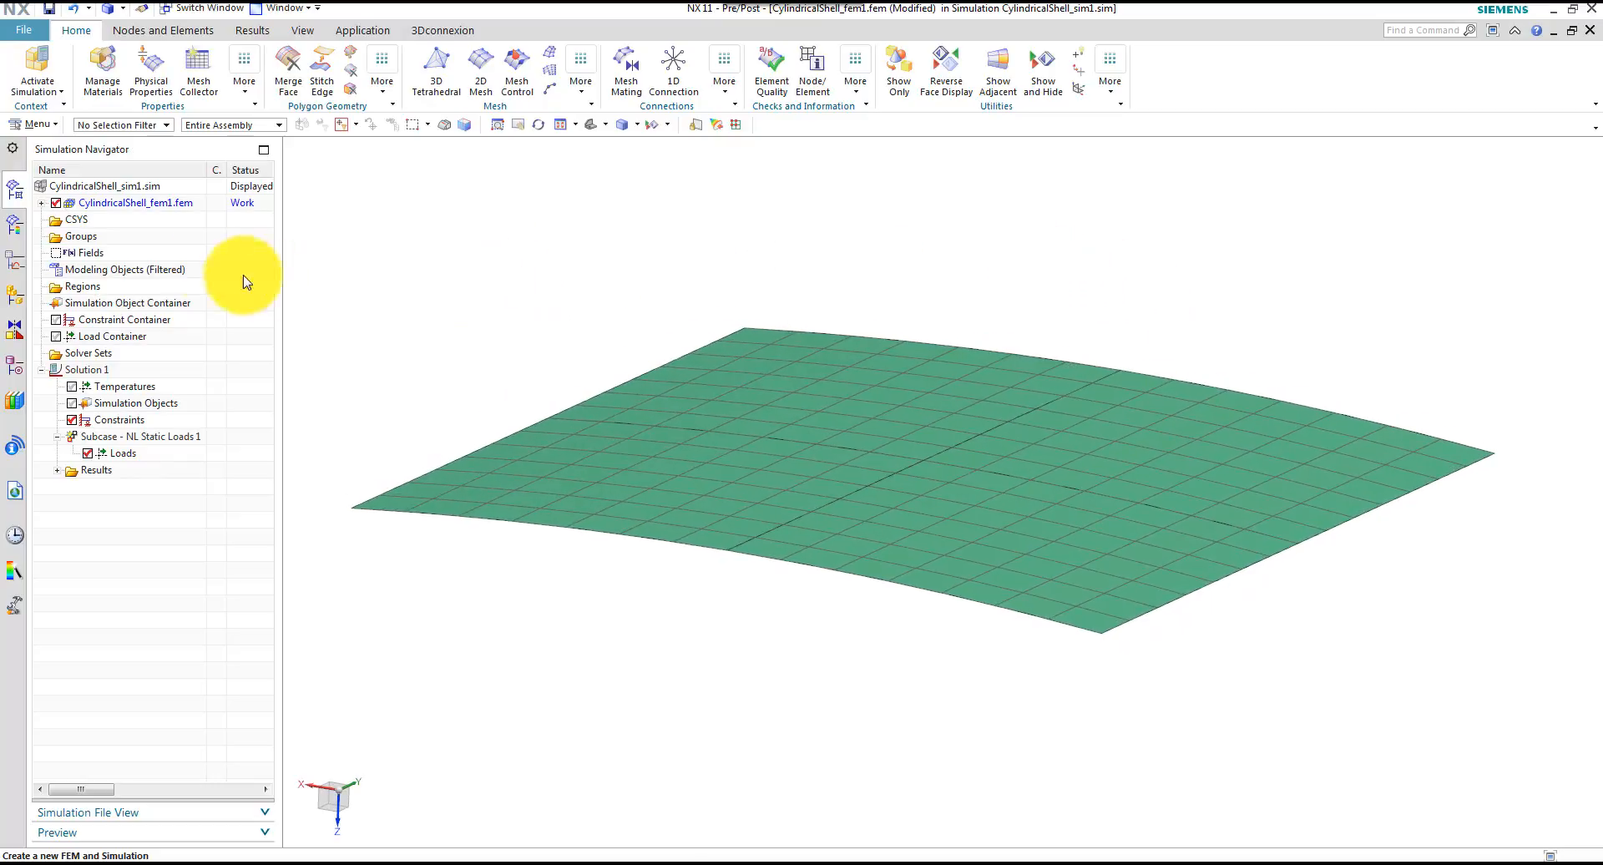
Show element thickness and offset on the 2D mesh, inspect the shell's thickness, and turn that display off again
{"action": "left_click", "coordinate": [43, 203]}
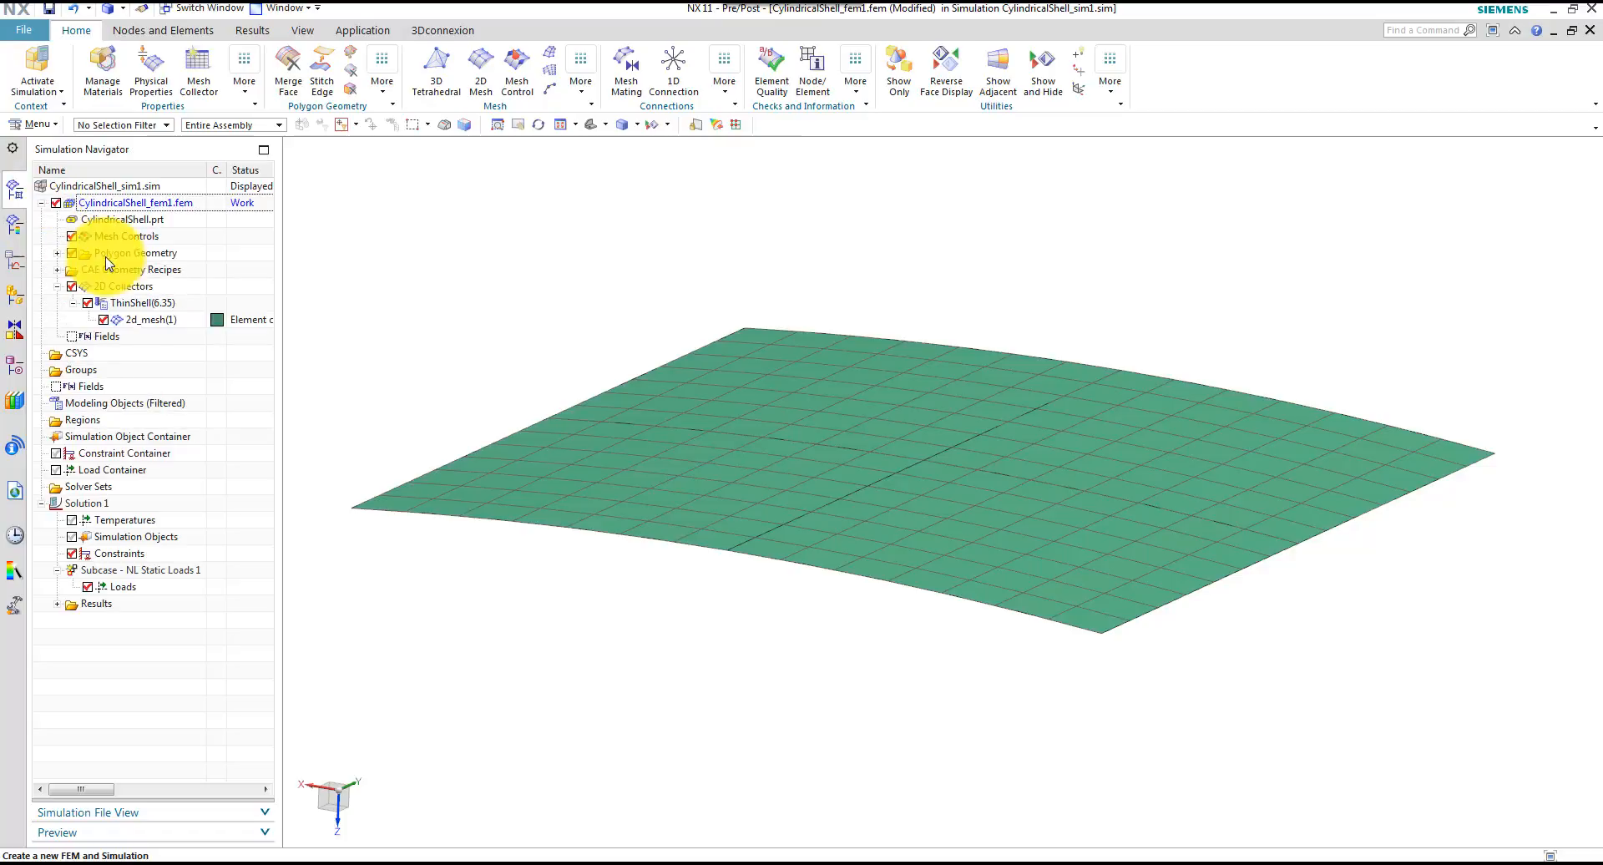
{"action": "left_click", "coordinate": [158, 321]}
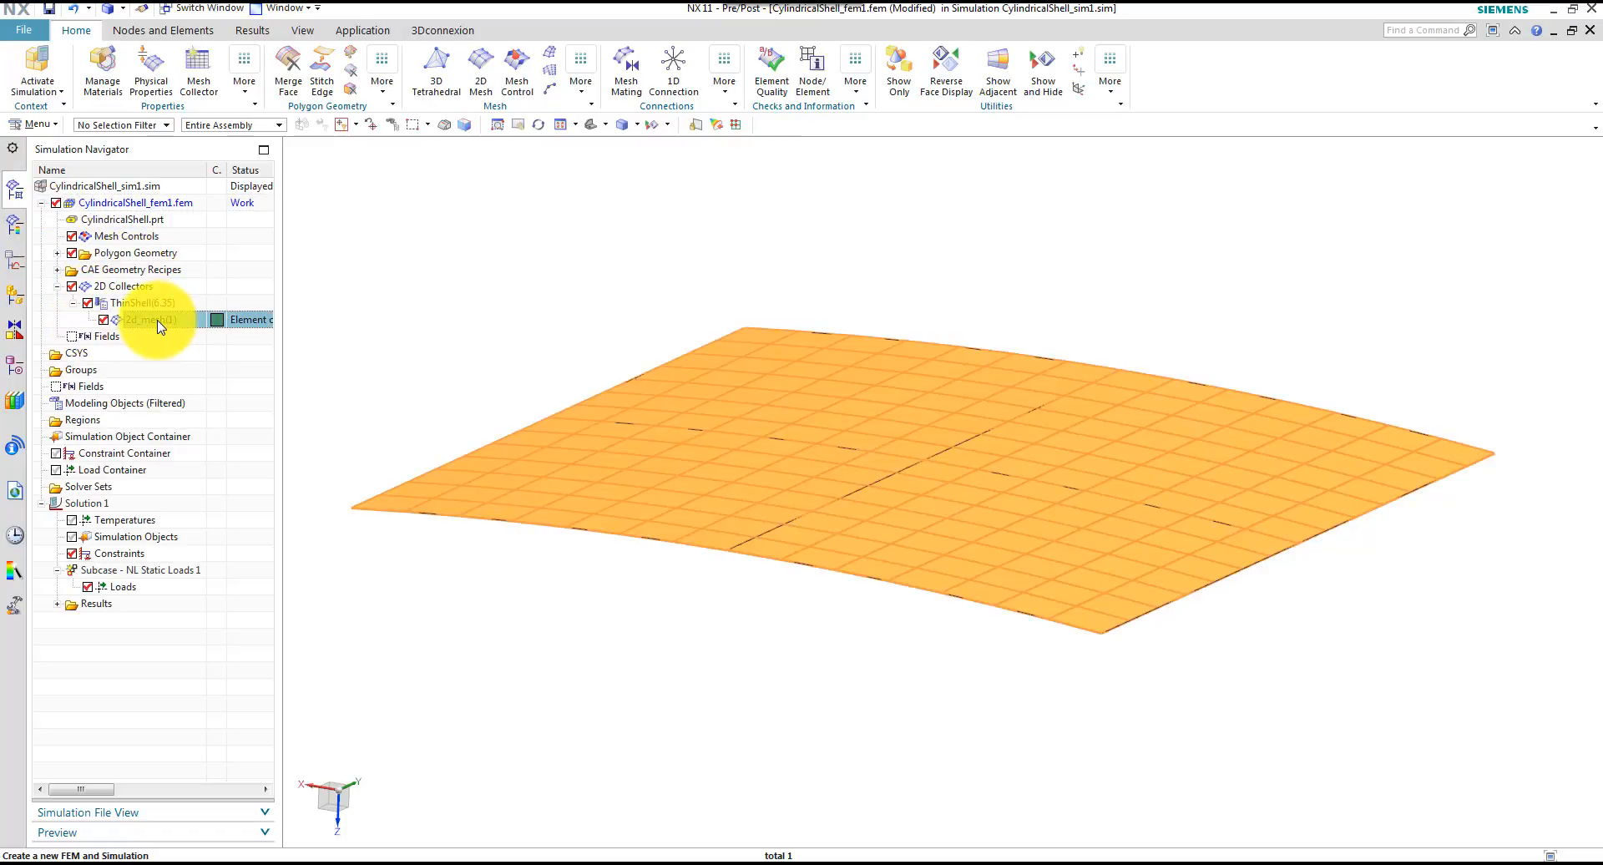
{"action": "right_click", "coordinate": [158, 325]}
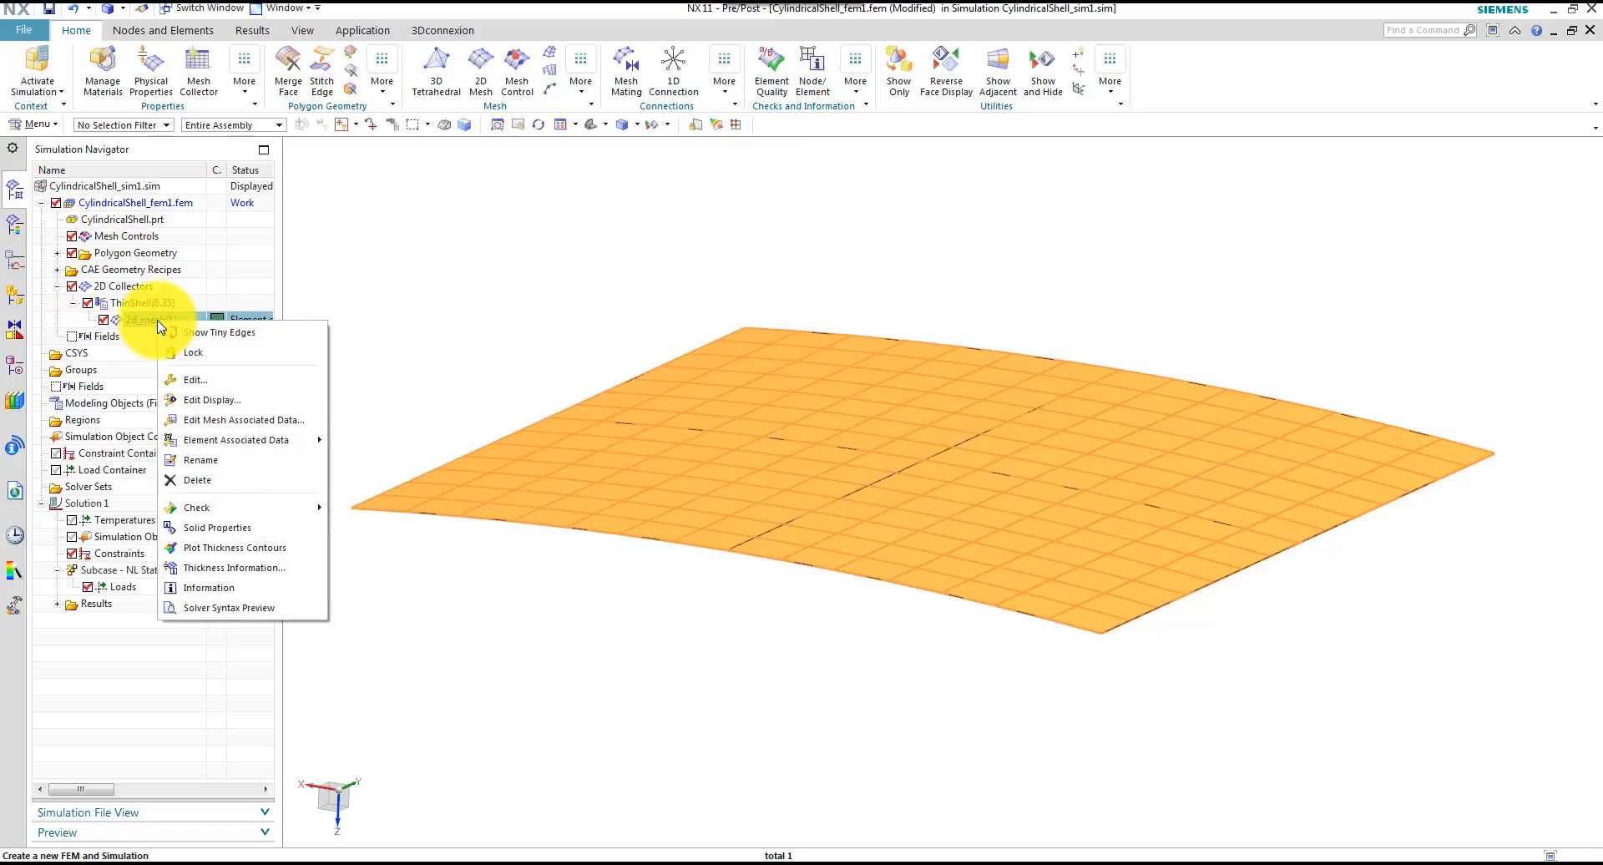
{"action": "left_click", "coordinate": [213, 400]}
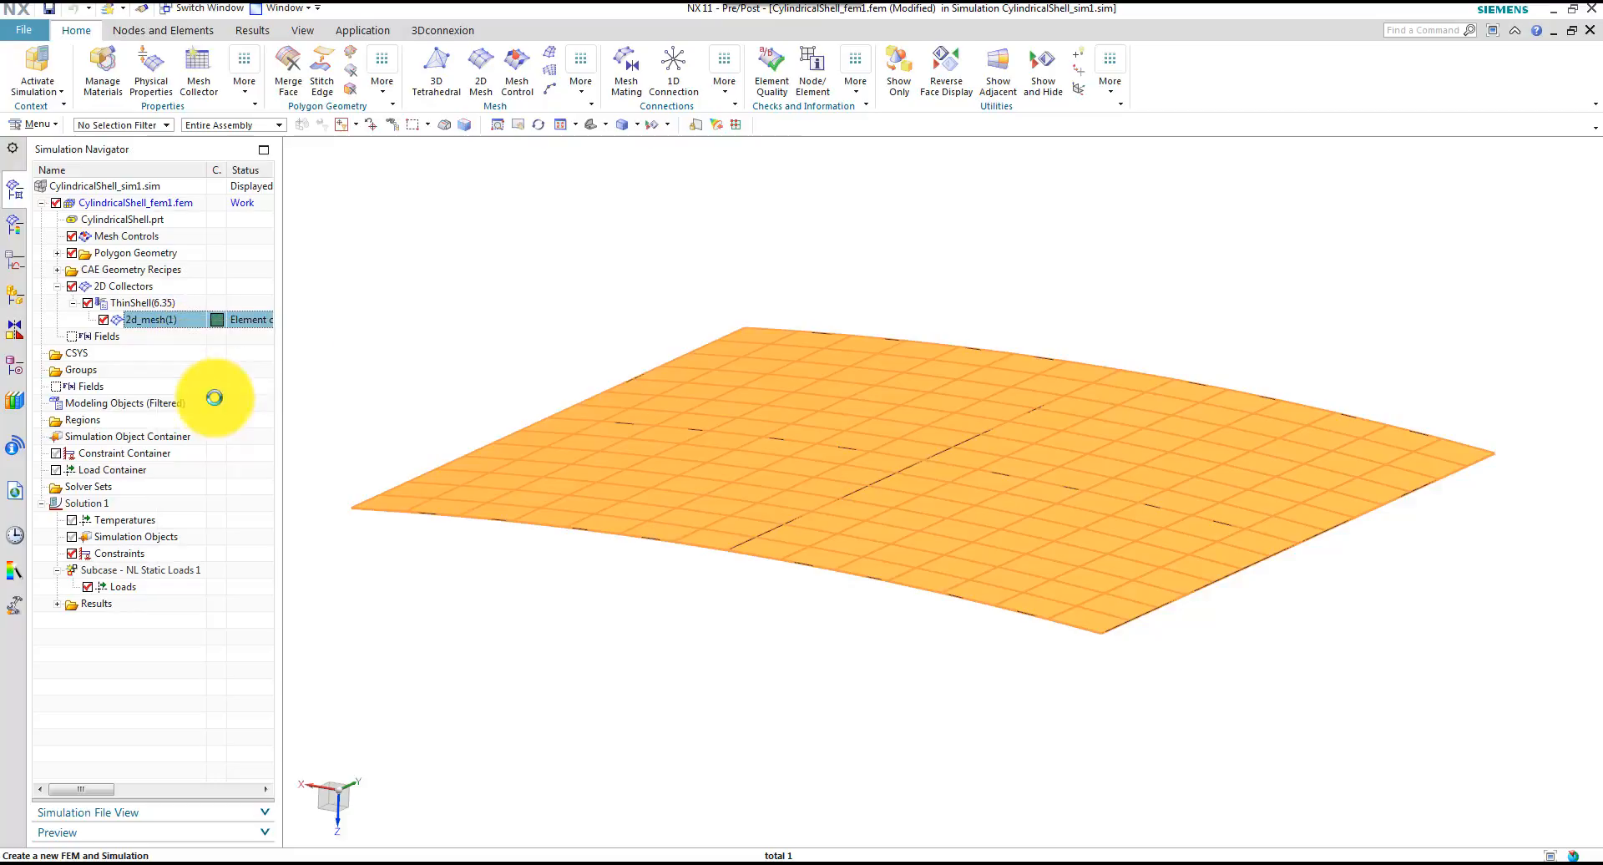
{"action": "left_click", "coordinate": [418, 451]}
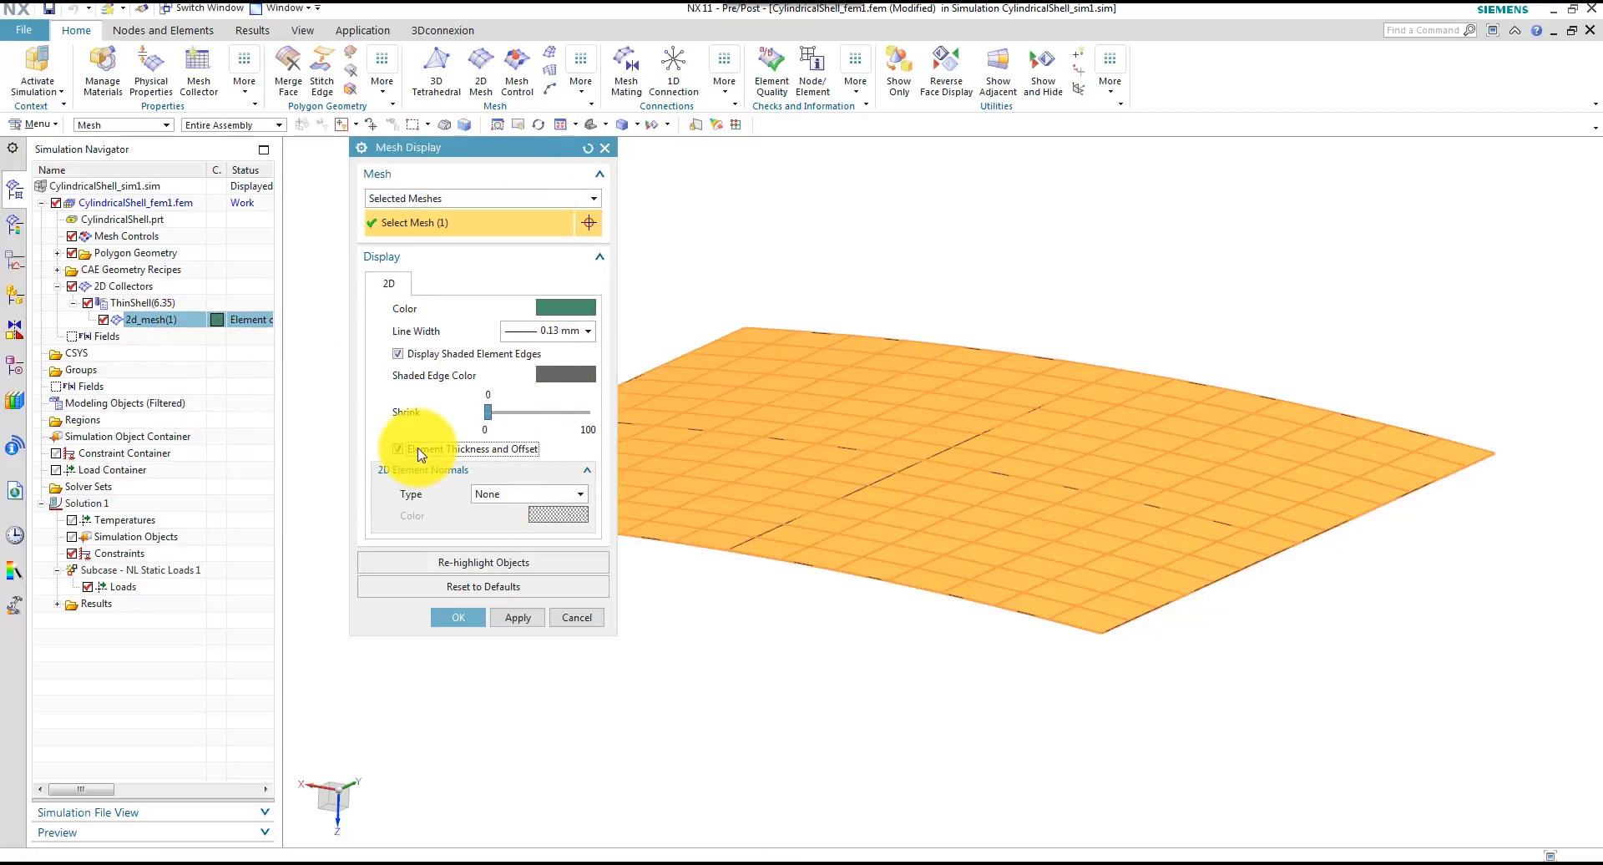
{"action": "left_click", "coordinate": [520, 622]}
{"action": "scroll", "coordinate": [805, 696], "scroll_direction": "up", "scroll_amount": 5}
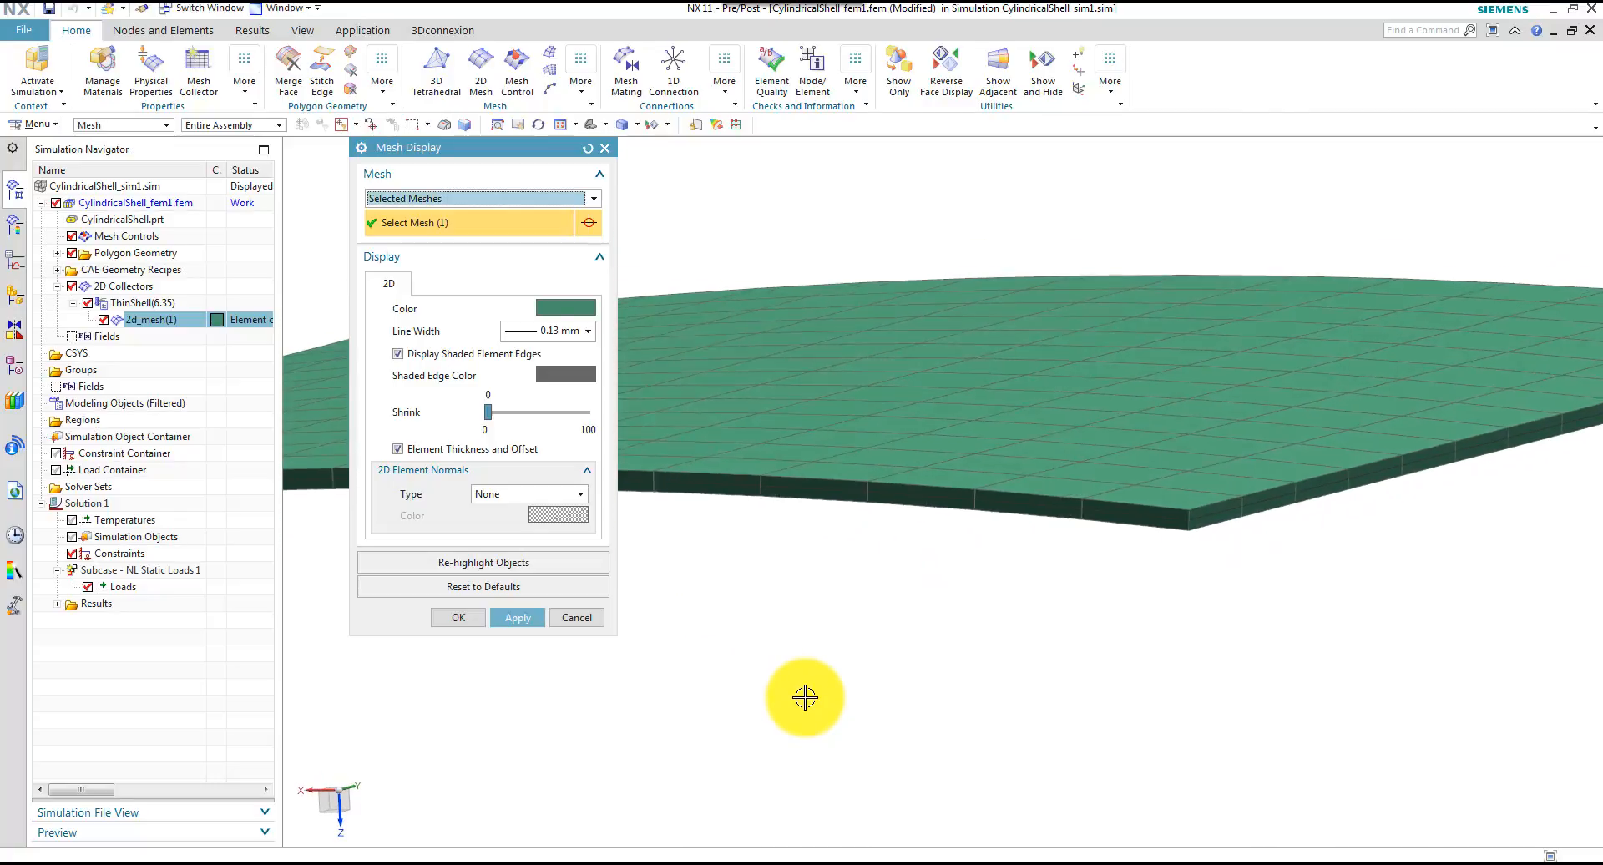
{"action": "scroll", "coordinate": [805, 697], "scroll_direction": "down", "scroll_amount": 5}
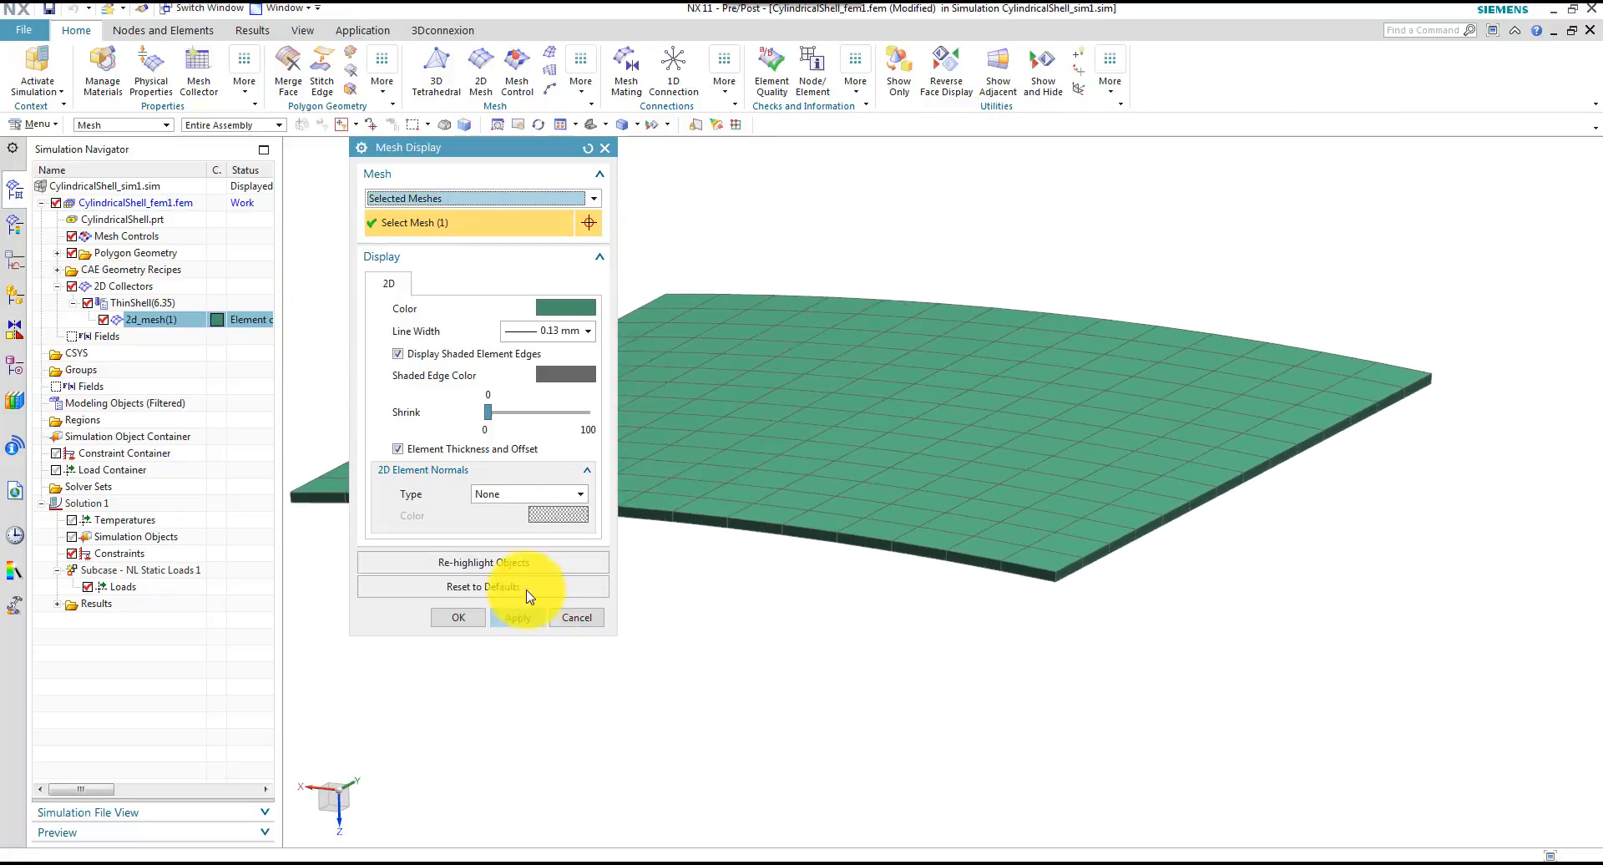
{"action": "left_click", "coordinate": [399, 451]}
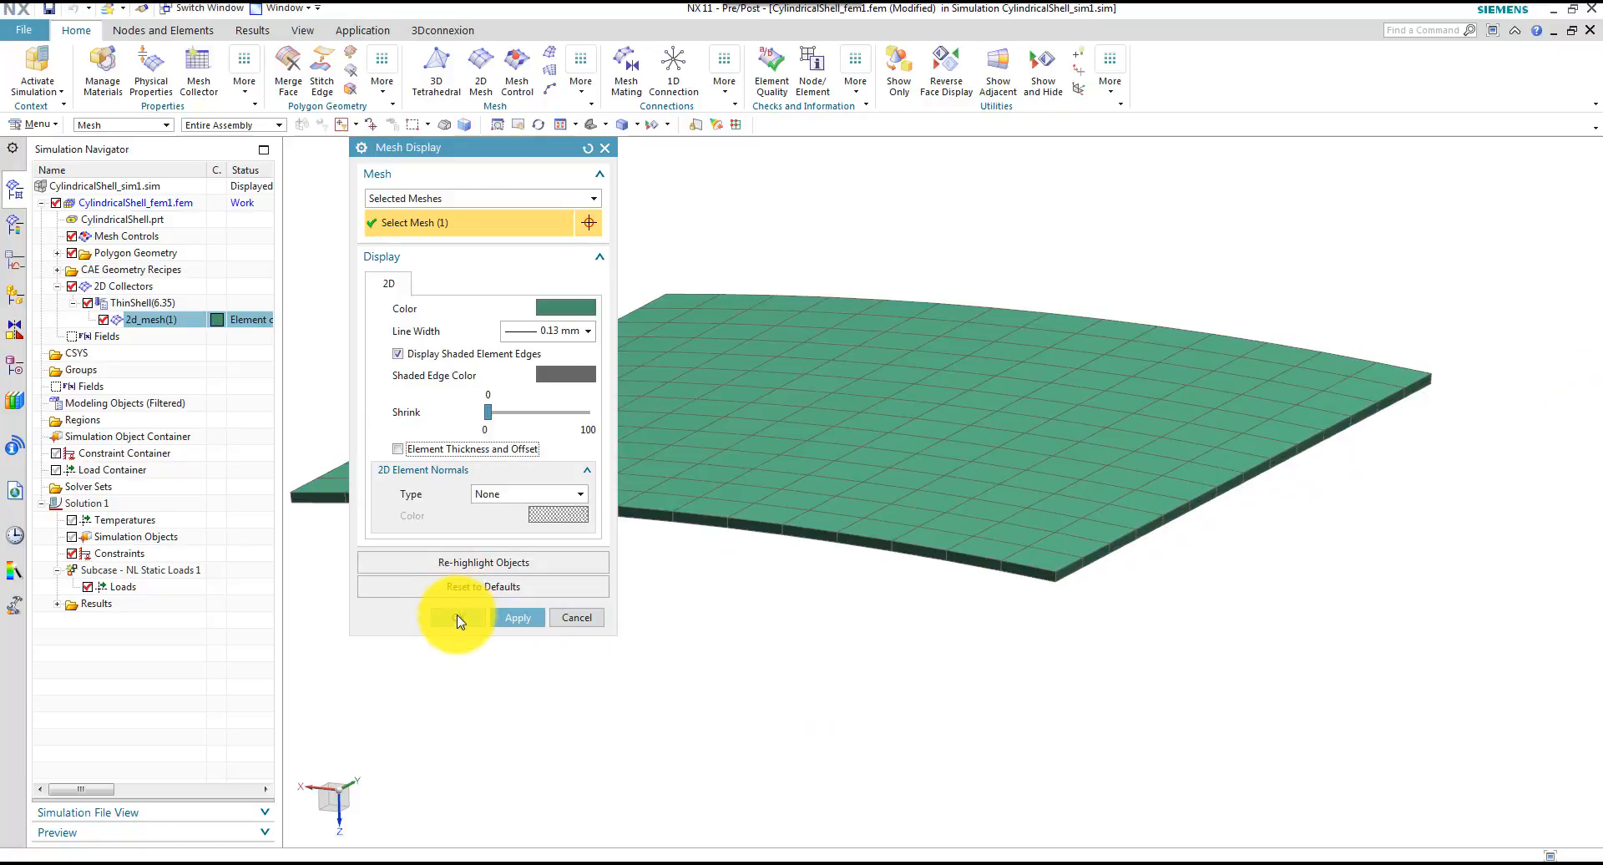
{"action": "left_click", "coordinate": [456, 716]}
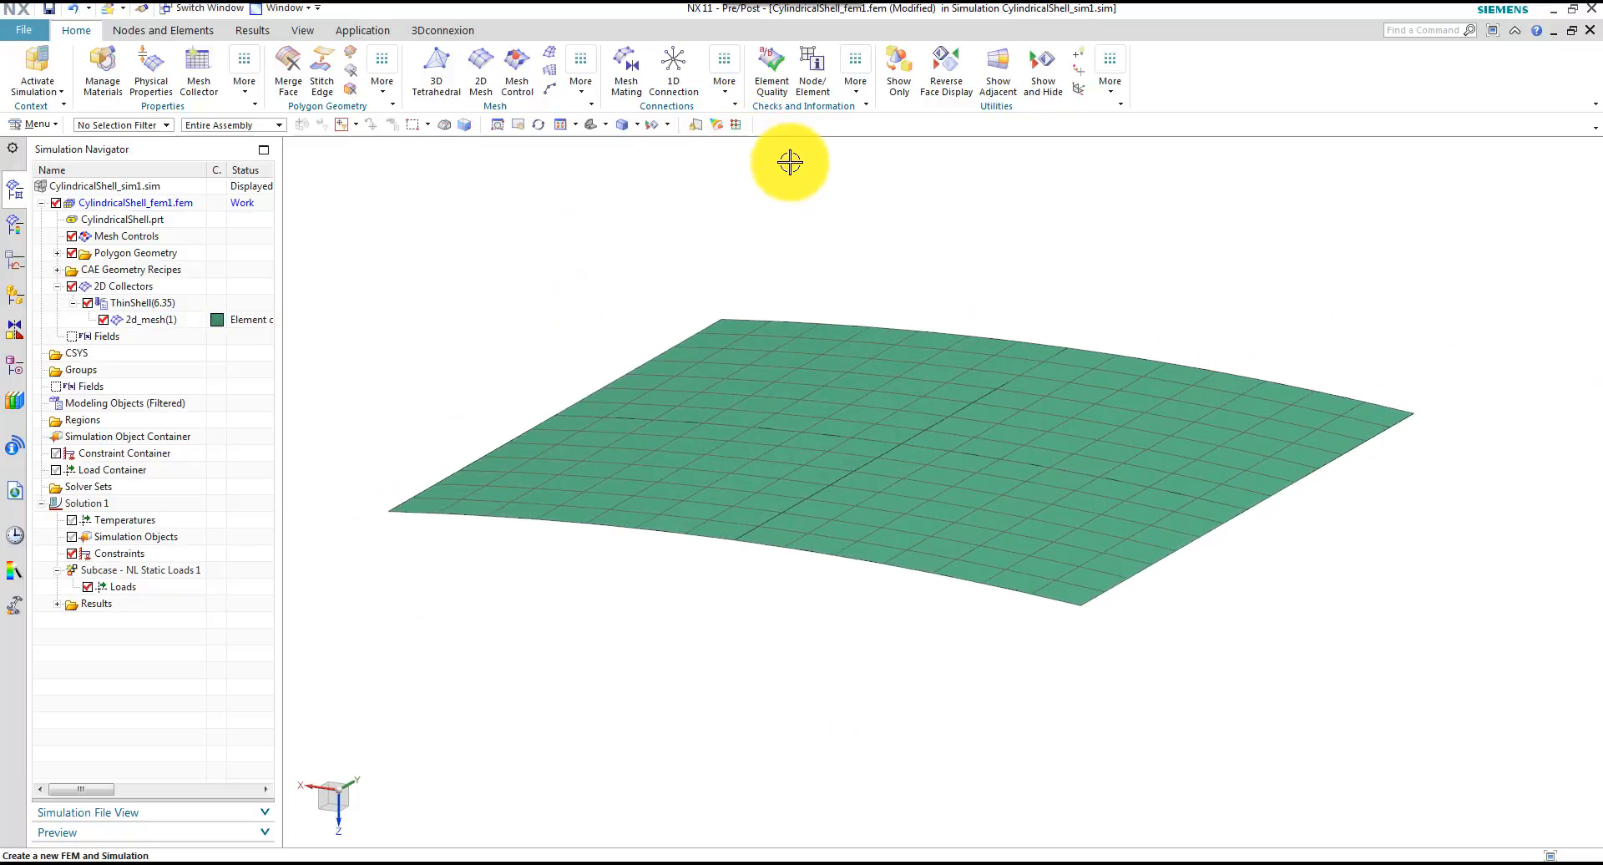
Check 2d_mesh(1) for duplicate nodes with a 0.001 mm tolerance and list the result
{"action": "left_click", "coordinate": [723, 100]}
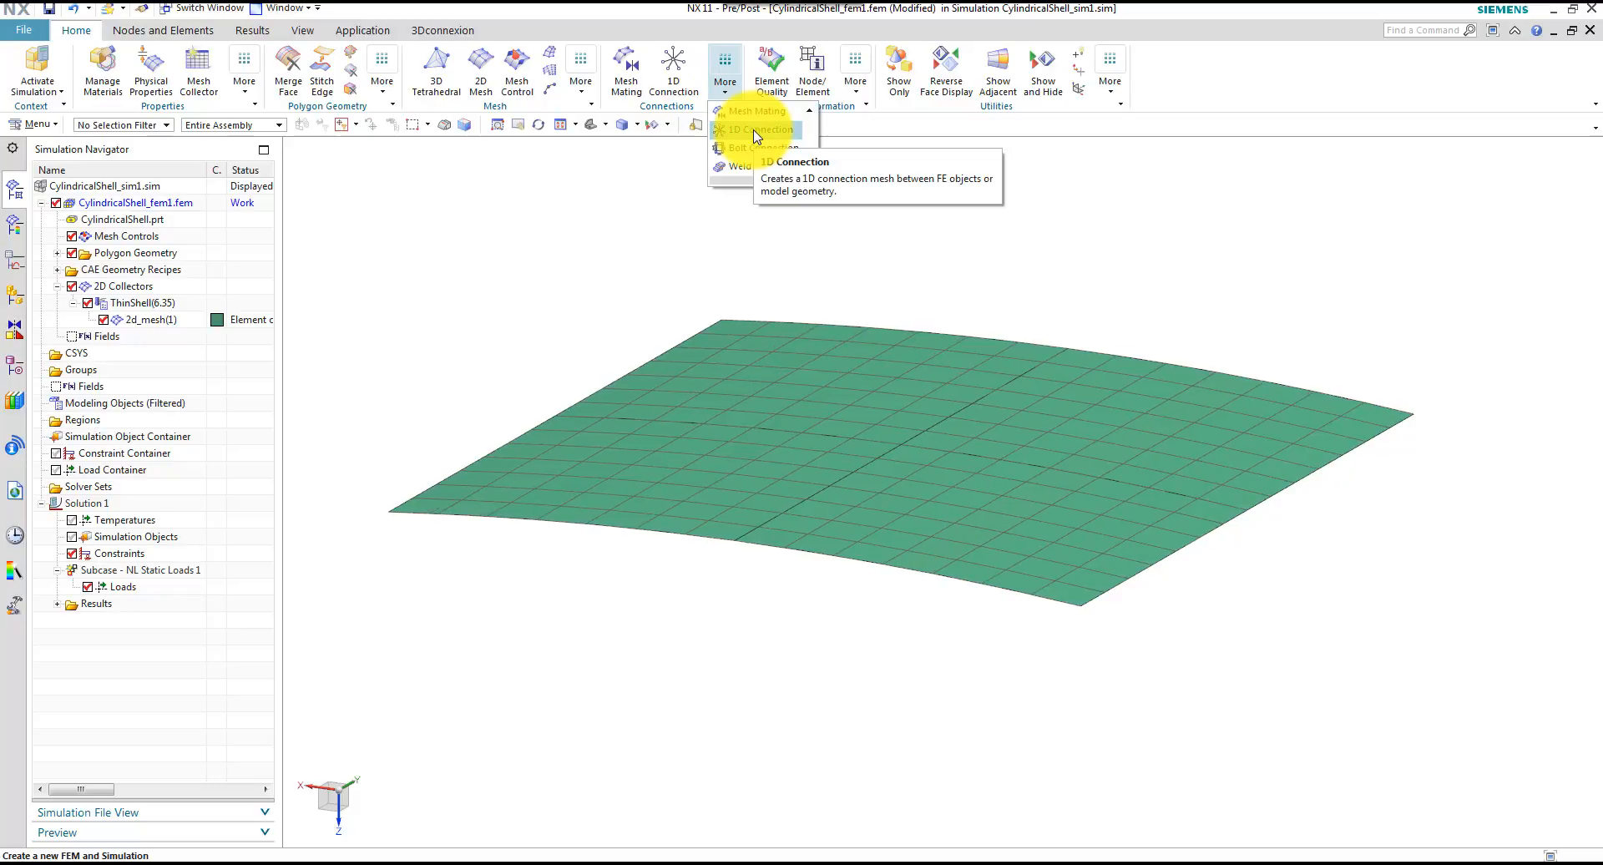
{"action": "left_click", "coordinate": [860, 96]}
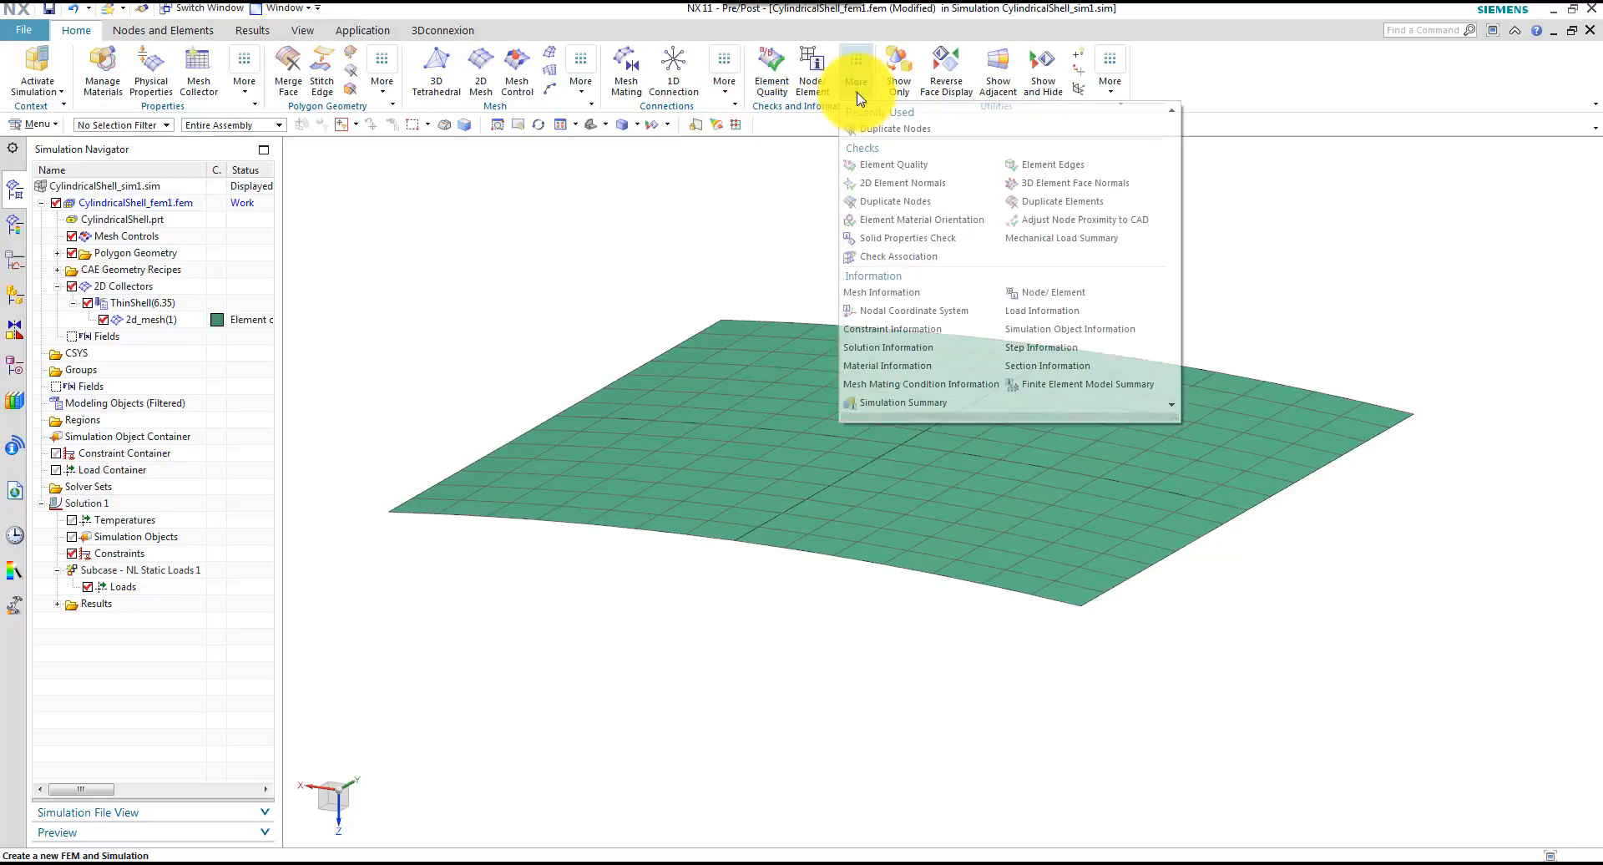
{"action": "left_click", "coordinate": [895, 201]}
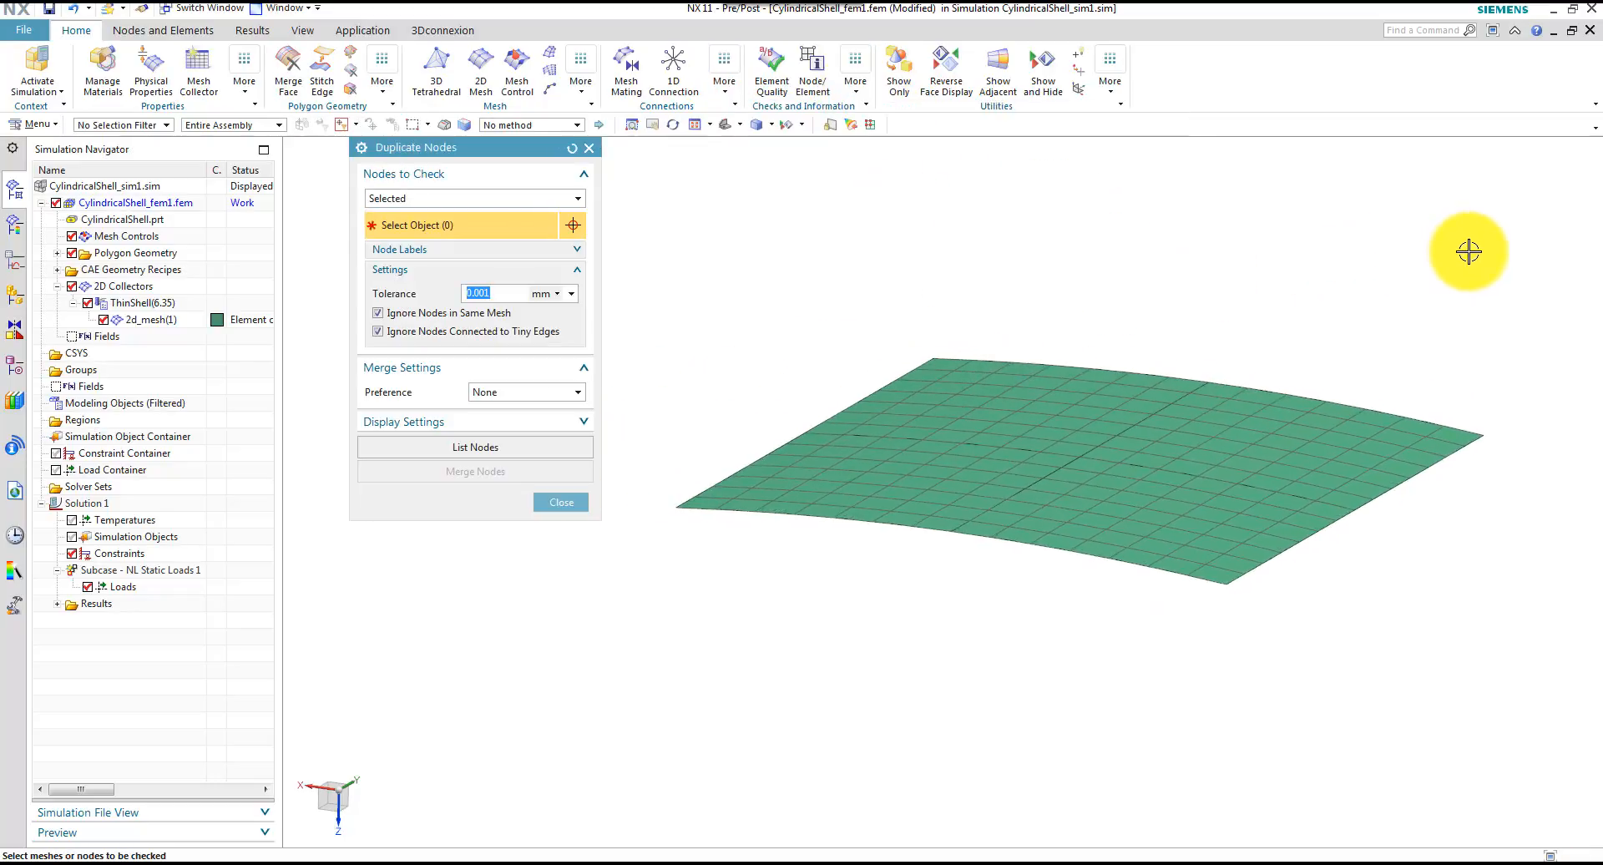
{"action": "left_click_drag", "start_coordinate": [1513, 269], "coordinate": [580, 683]}
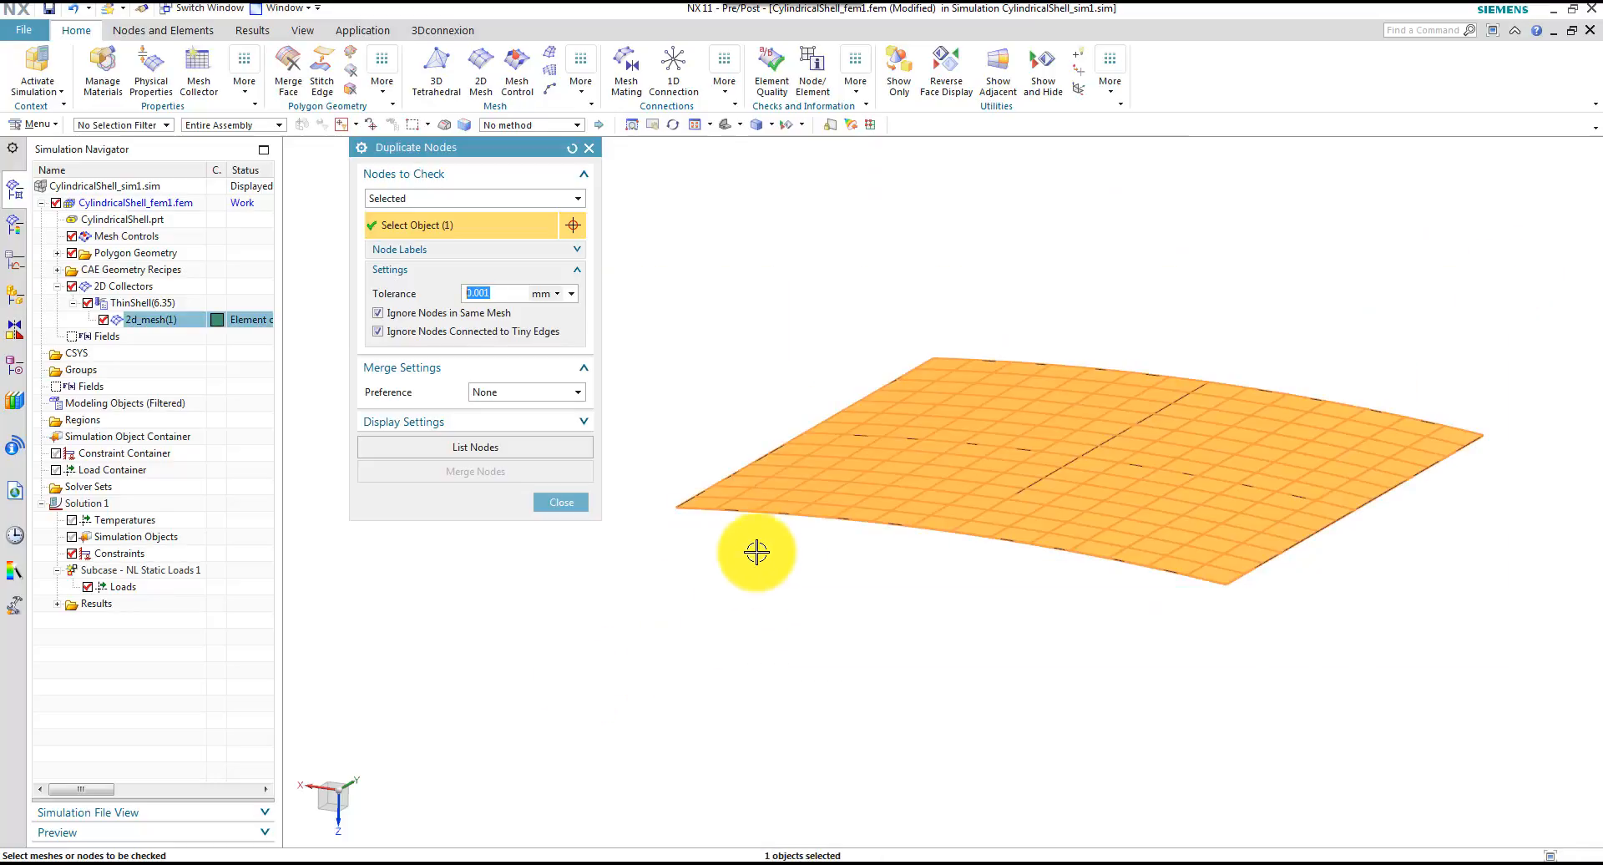
{"action": "left_click", "coordinate": [476, 447]}
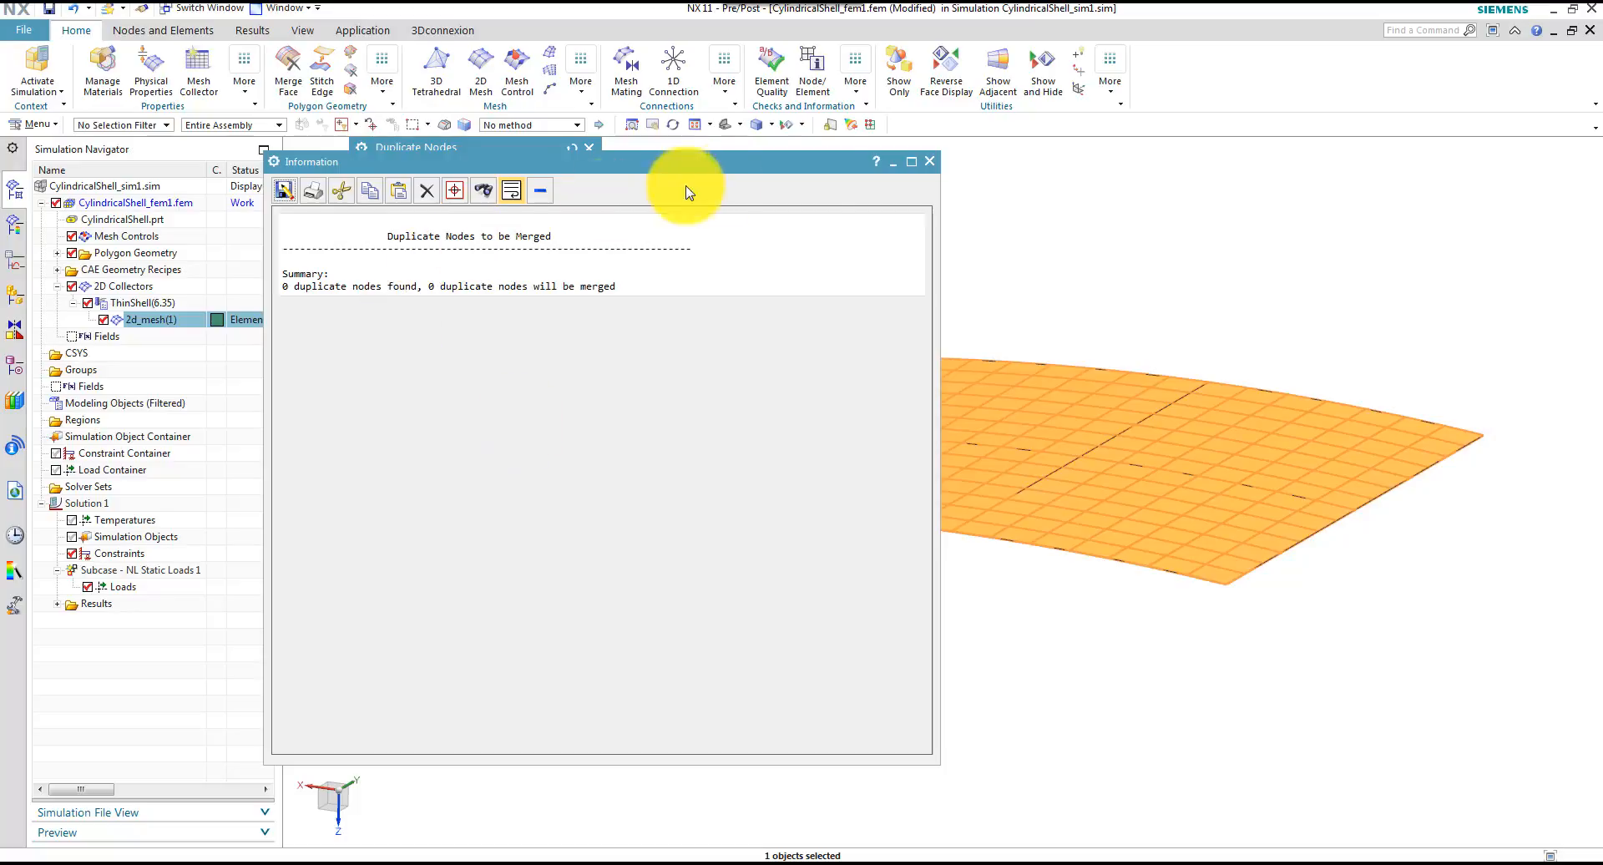
{"action": "left_click", "coordinate": [930, 161]}
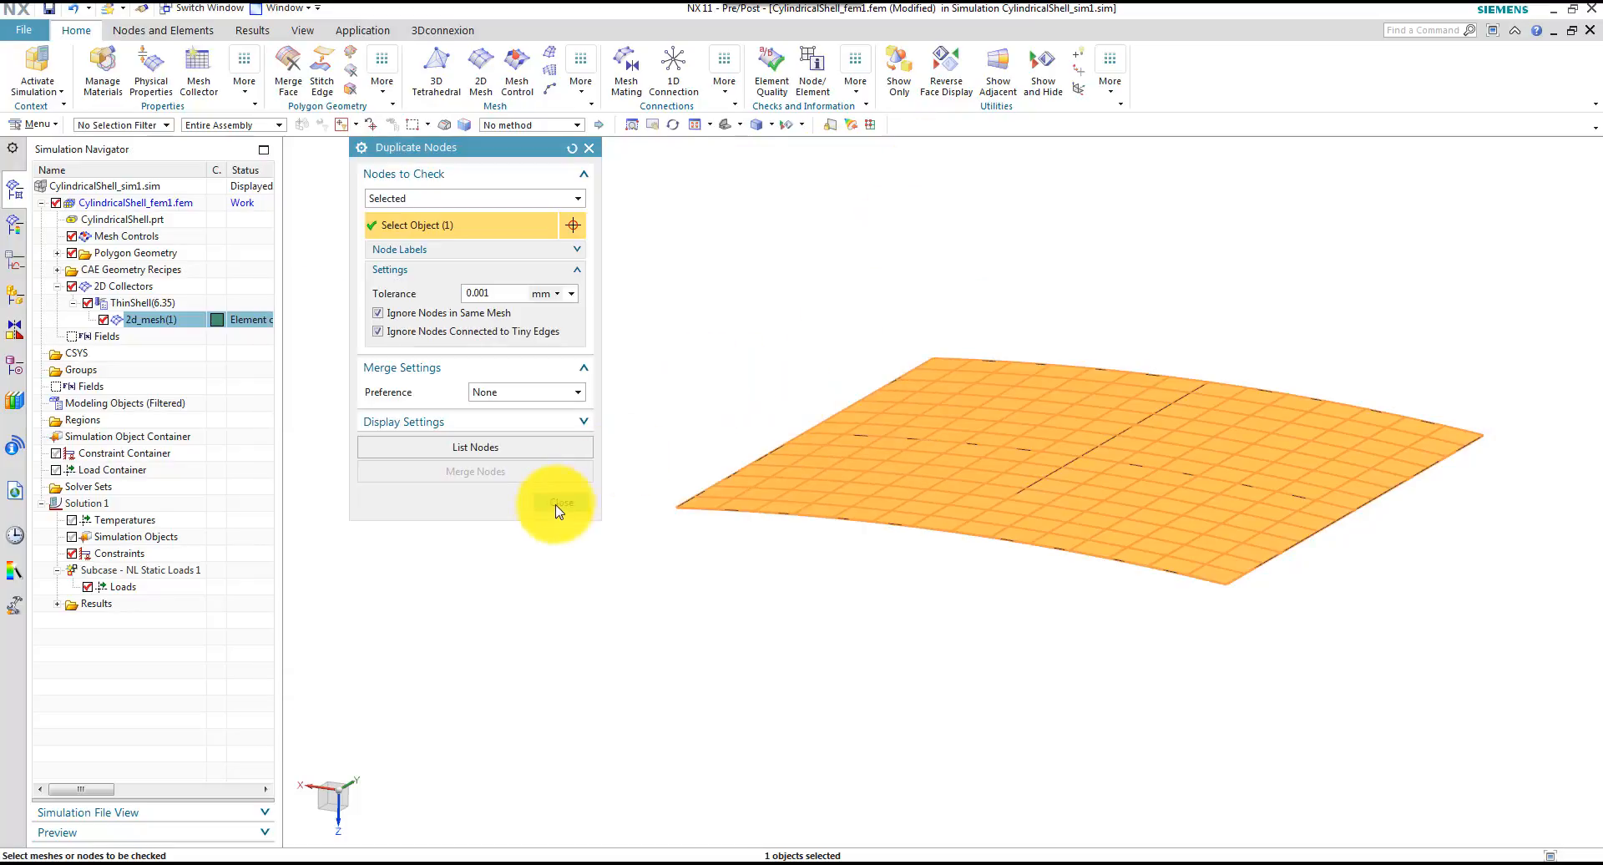
{"action": "left_click", "coordinate": [555, 504]}
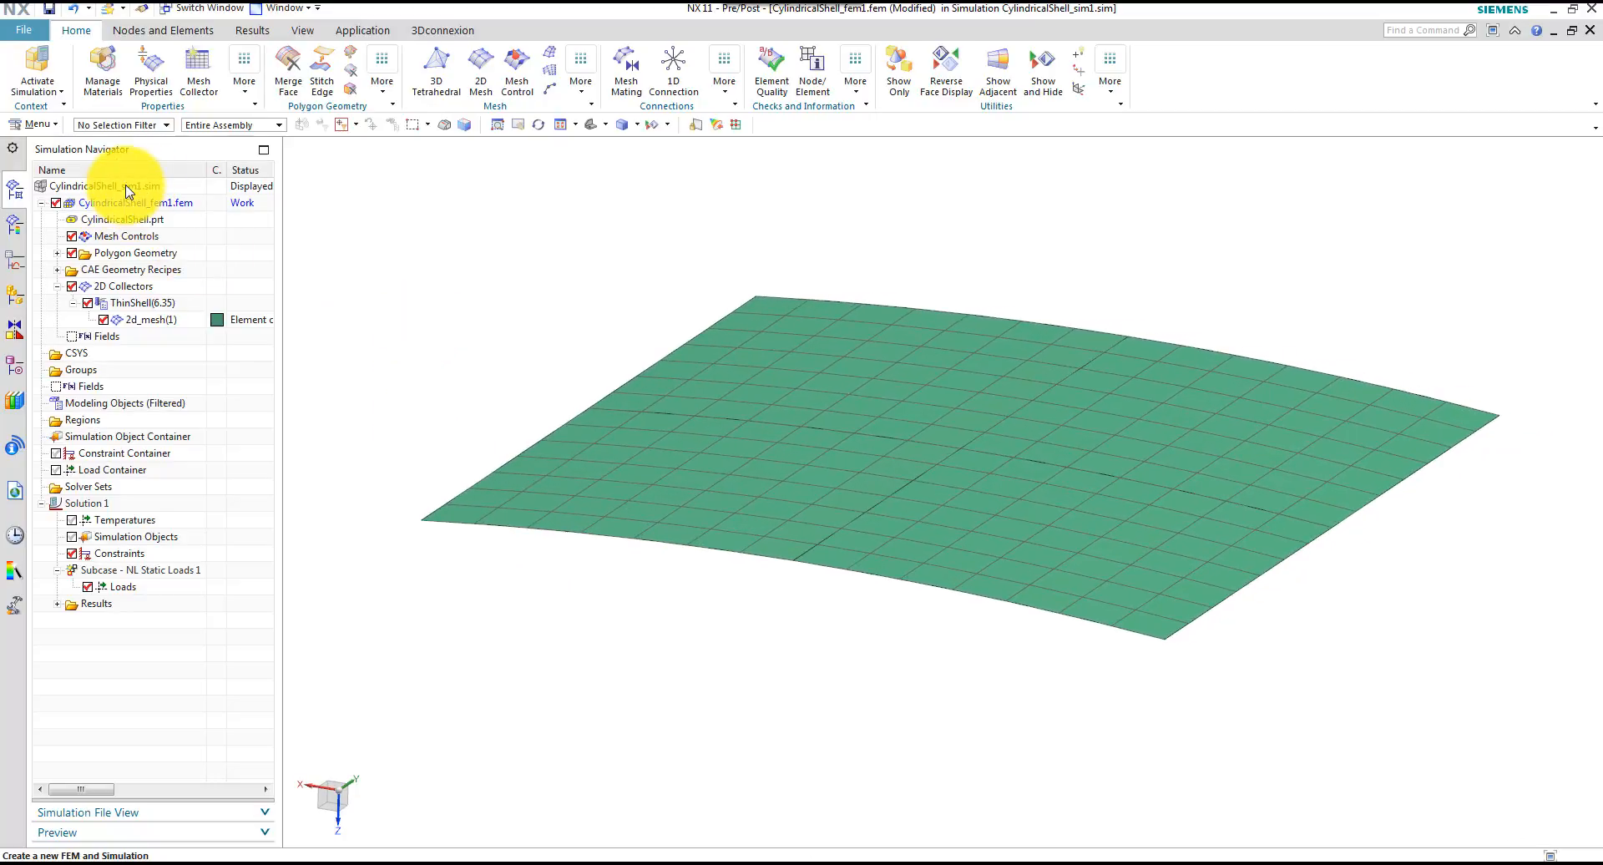
Make CylindricalShell_sim1.sim the work part and collapse the CylindricalShell_fem1.fem branch
{"action": "right_click", "coordinate": [126, 189]}
{"action": "left_click", "coordinate": [178, 198]}
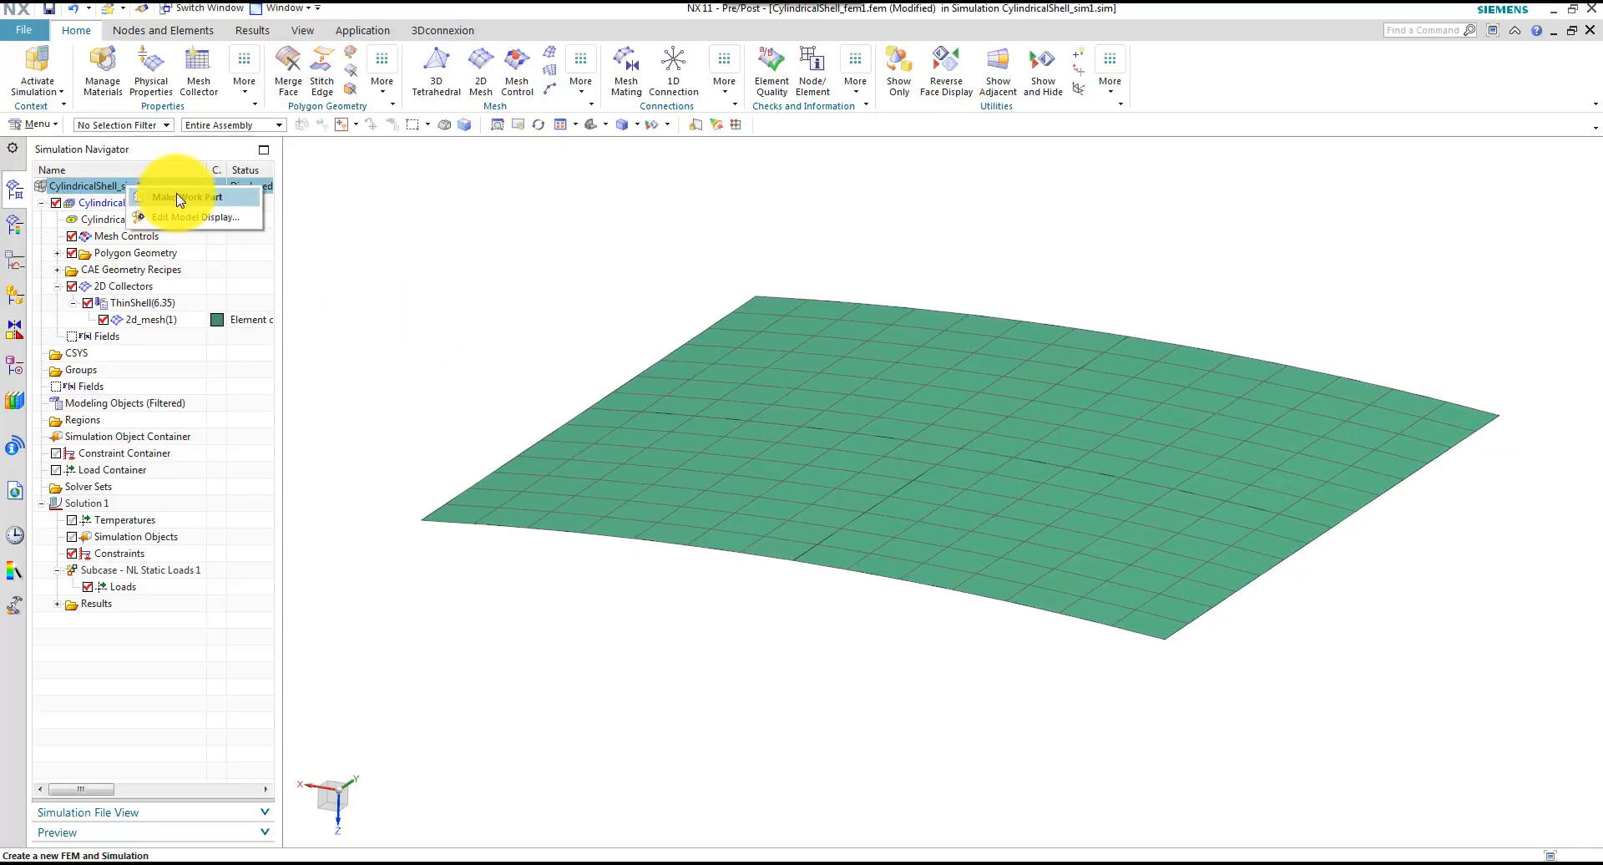
{"action": "left_click", "coordinate": [41, 203]}
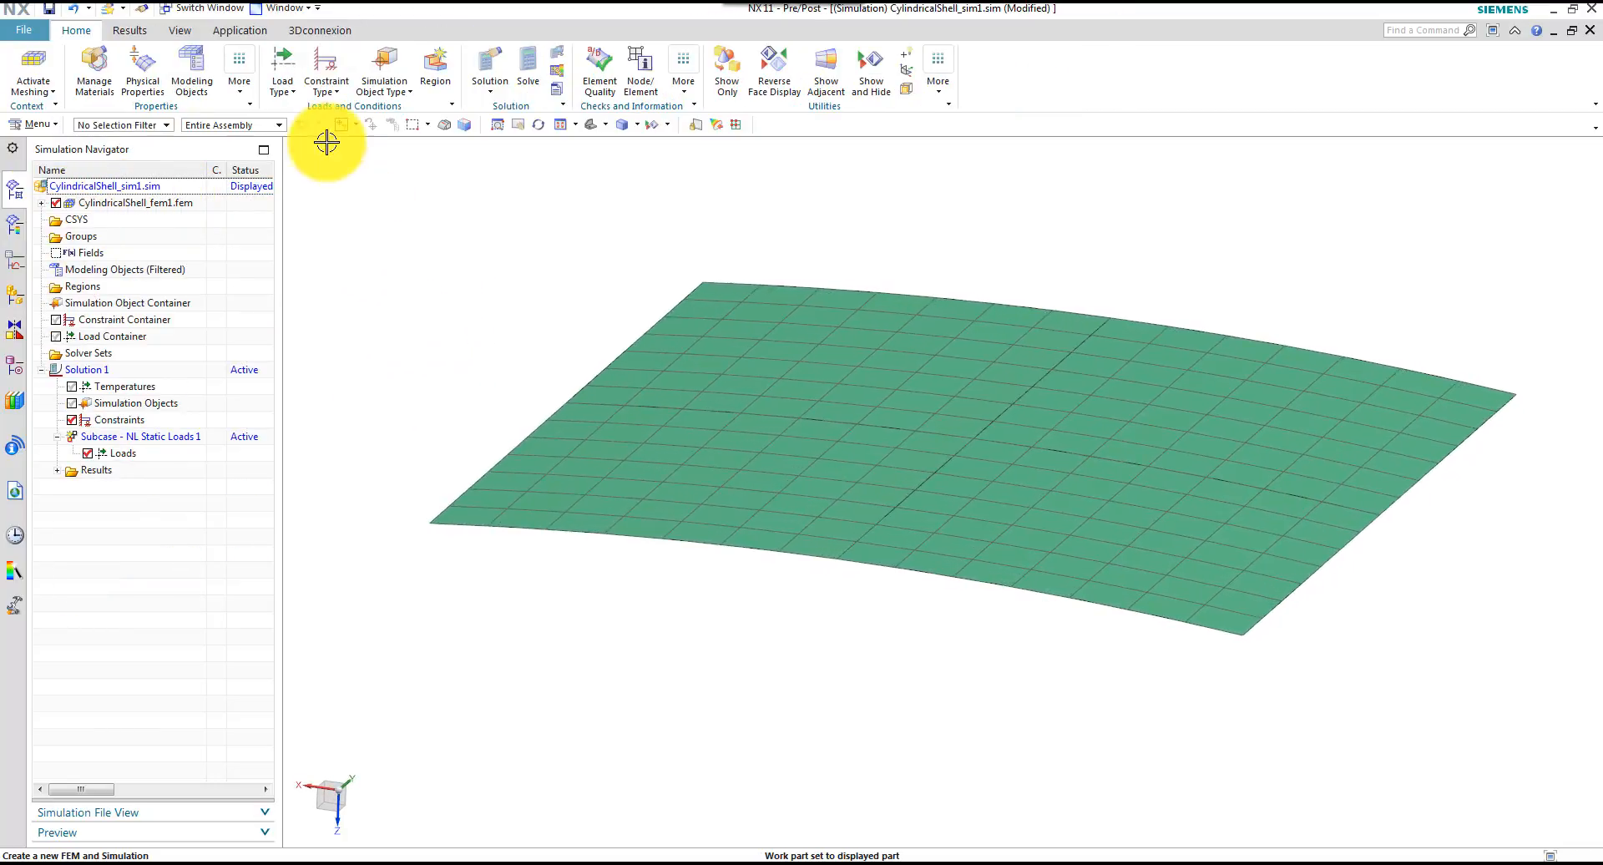
Start a User Defined Constraint in Solution 1 and select the four polygon edges along the shell's two straight sides
{"action": "right_click", "coordinate": [102, 421]}
{"action": "mouse_move", "coordinate": [159, 439]}
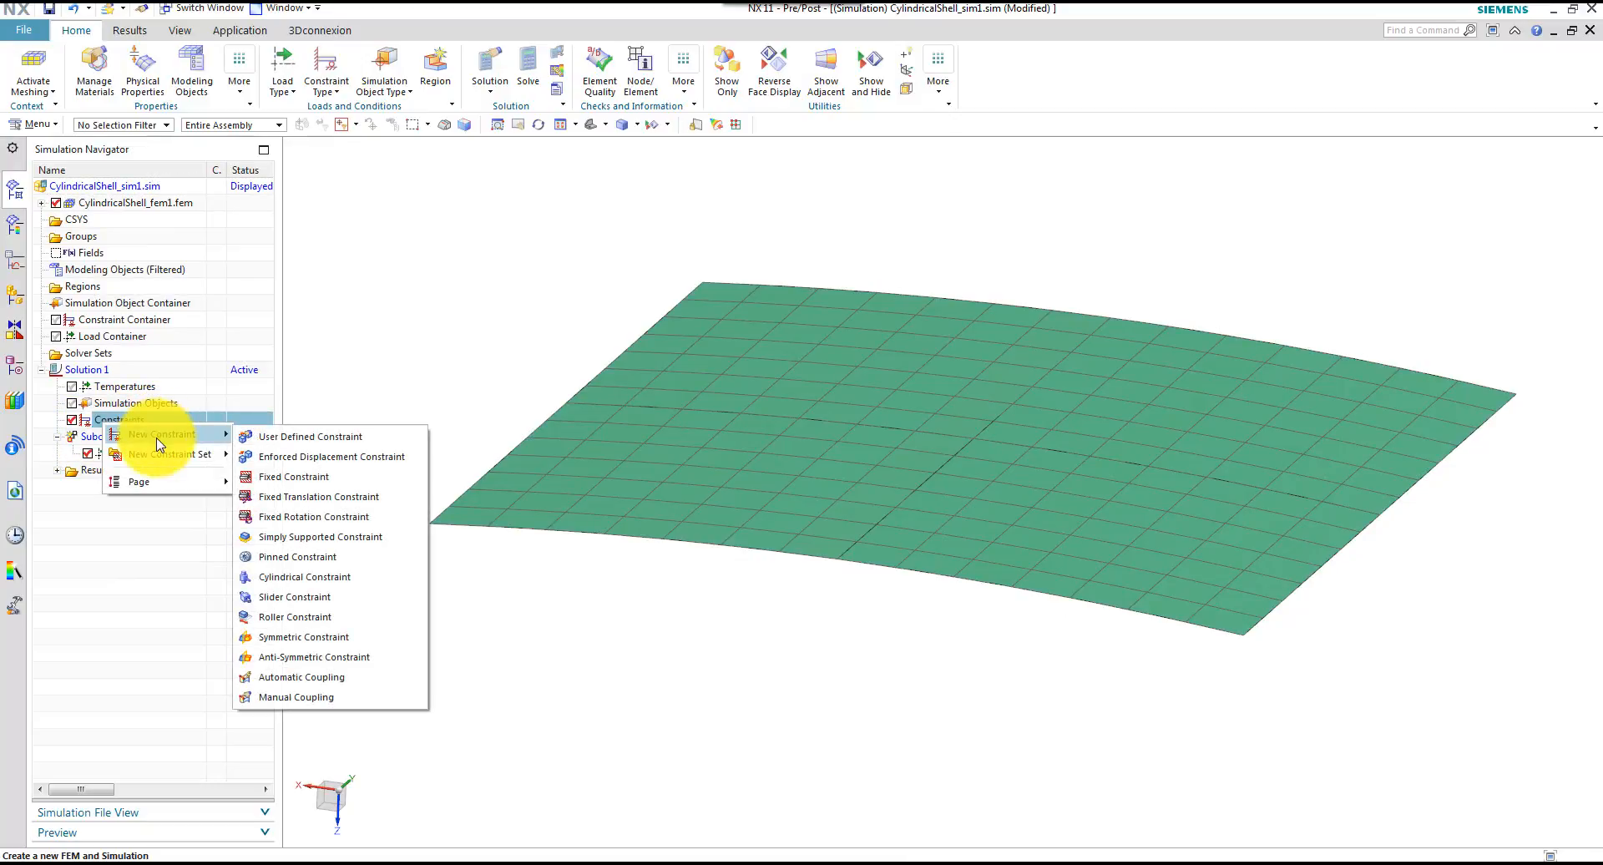
{"action": "left_click", "coordinate": [305, 441]}
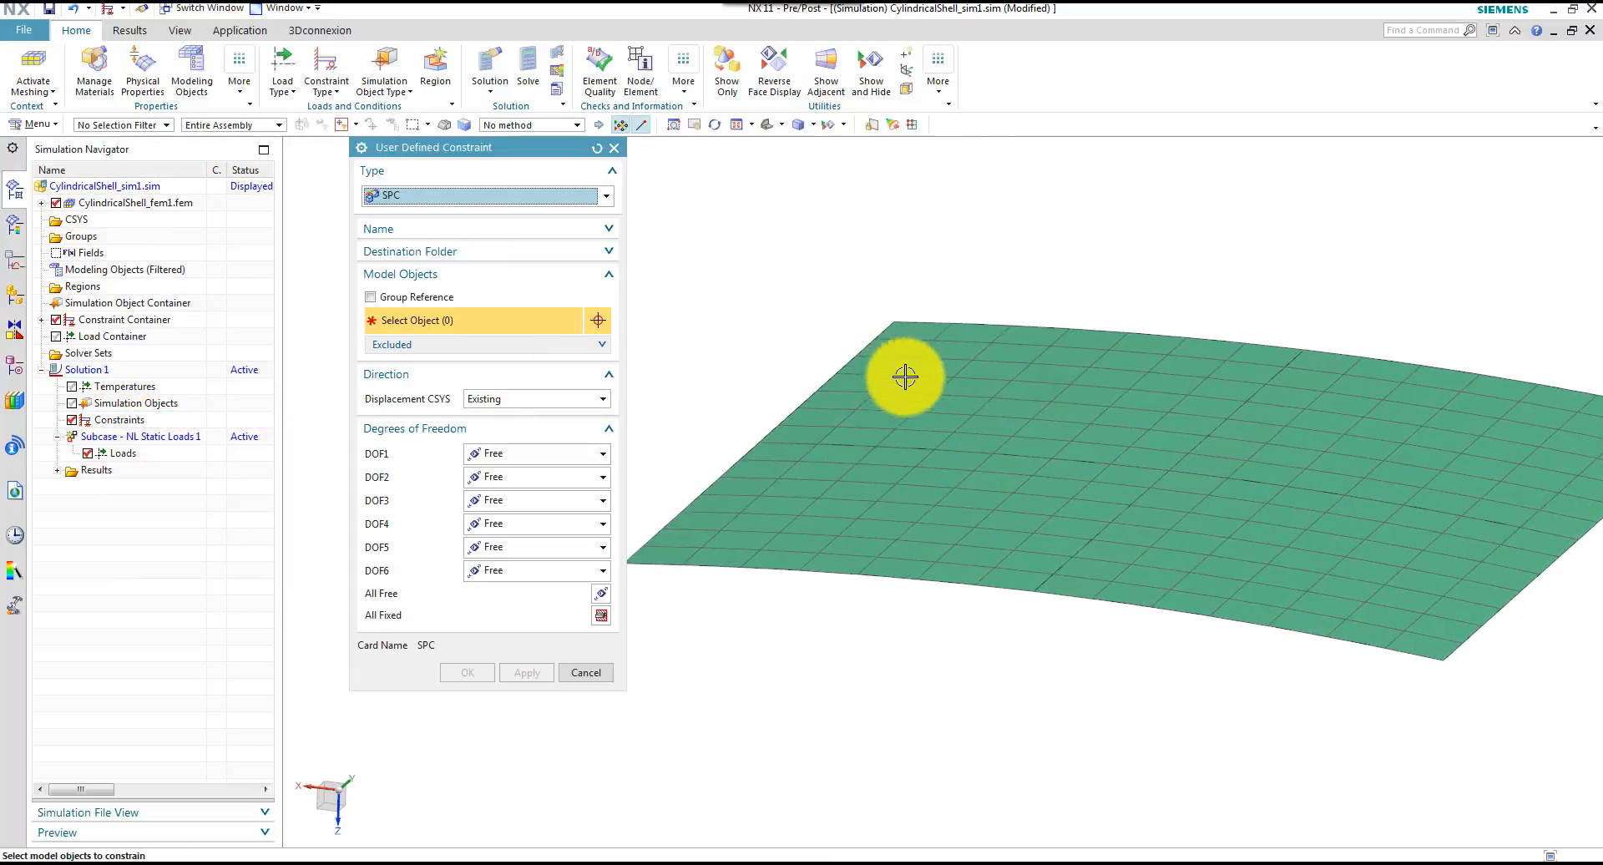
{"action": "left_click", "coordinate": [762, 451]}
{"action": "left_click", "coordinate": [734, 485]}
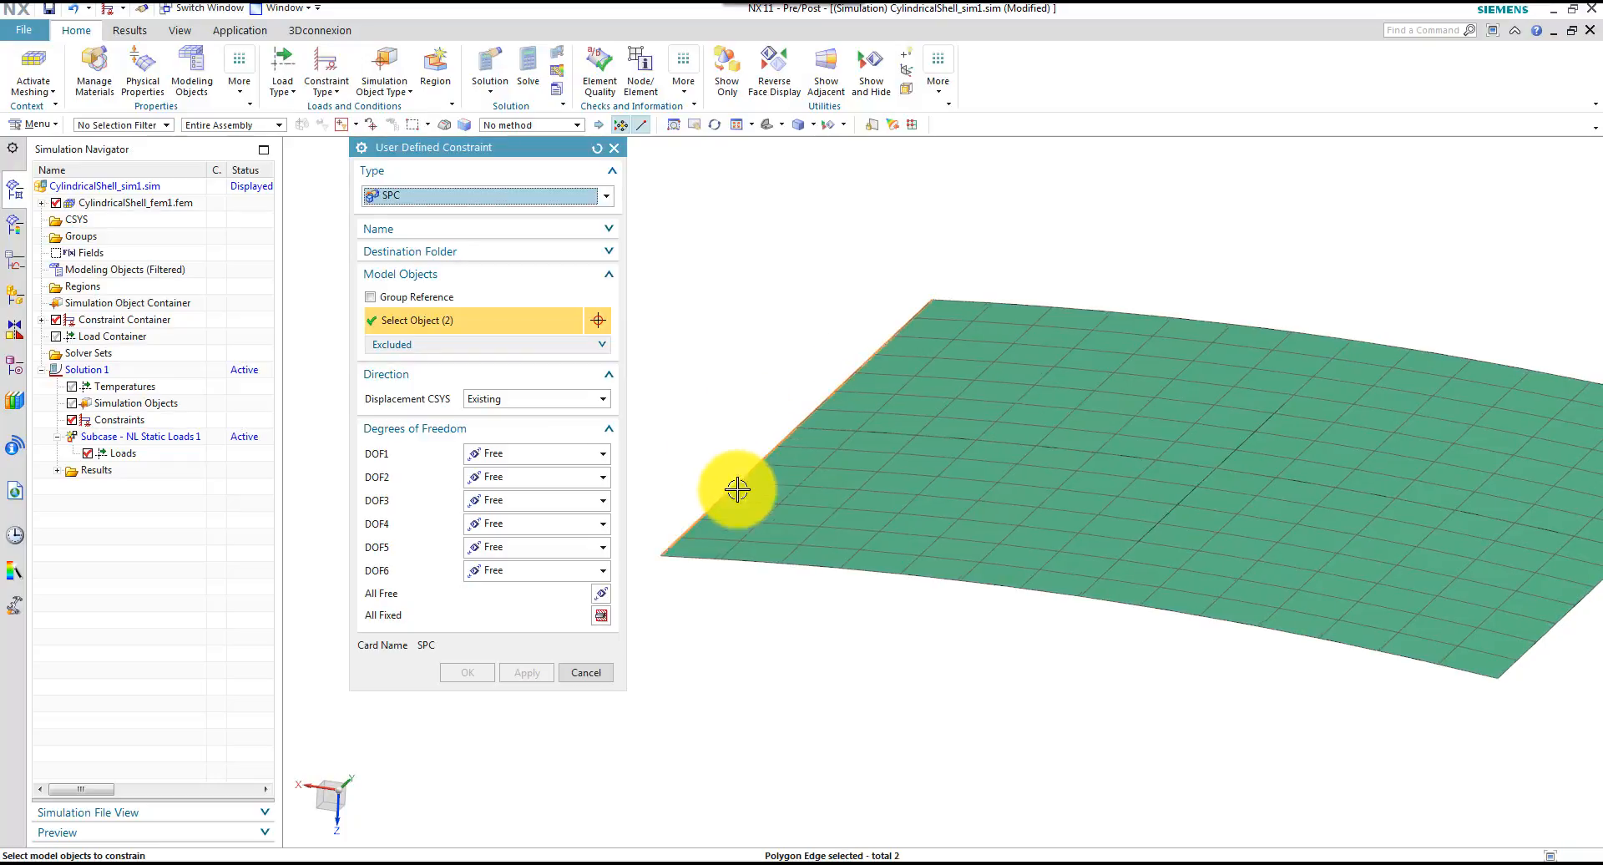
{"action": "left_click", "coordinate": [1210, 504]}
{"action": "left_click", "coordinate": [1141, 562]}
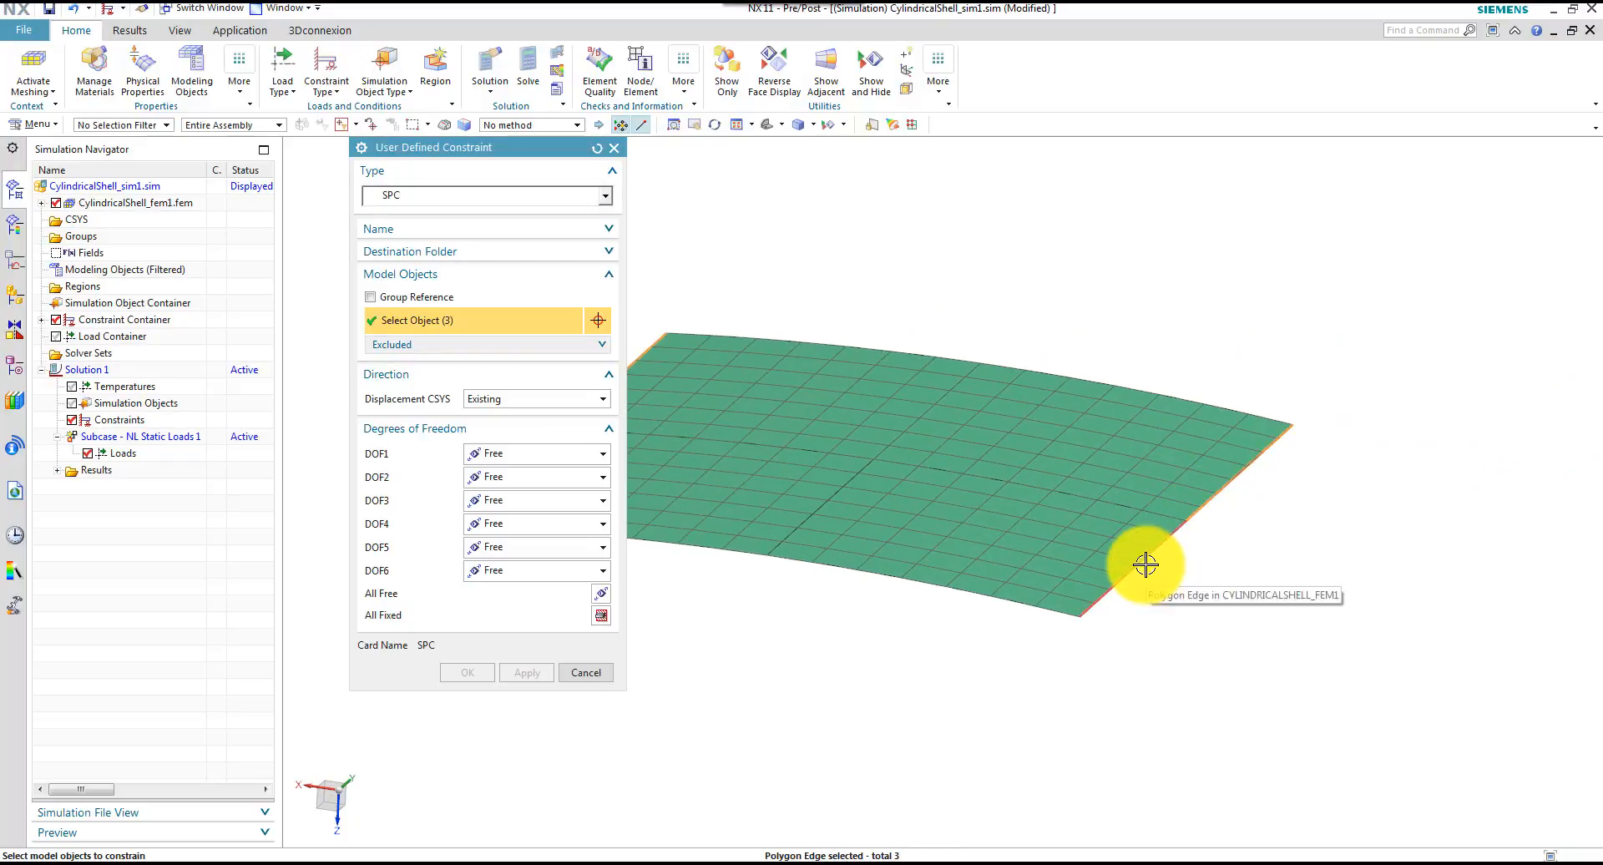
Set DOF1, DOF2 and DOF3 to Fixed and create the SPC constraint, leaving the rotations free
{"action": "left_click", "coordinate": [493, 453]}
{"action": "left_click", "coordinate": [501, 492]}
{"action": "left_click", "coordinate": [494, 476]}
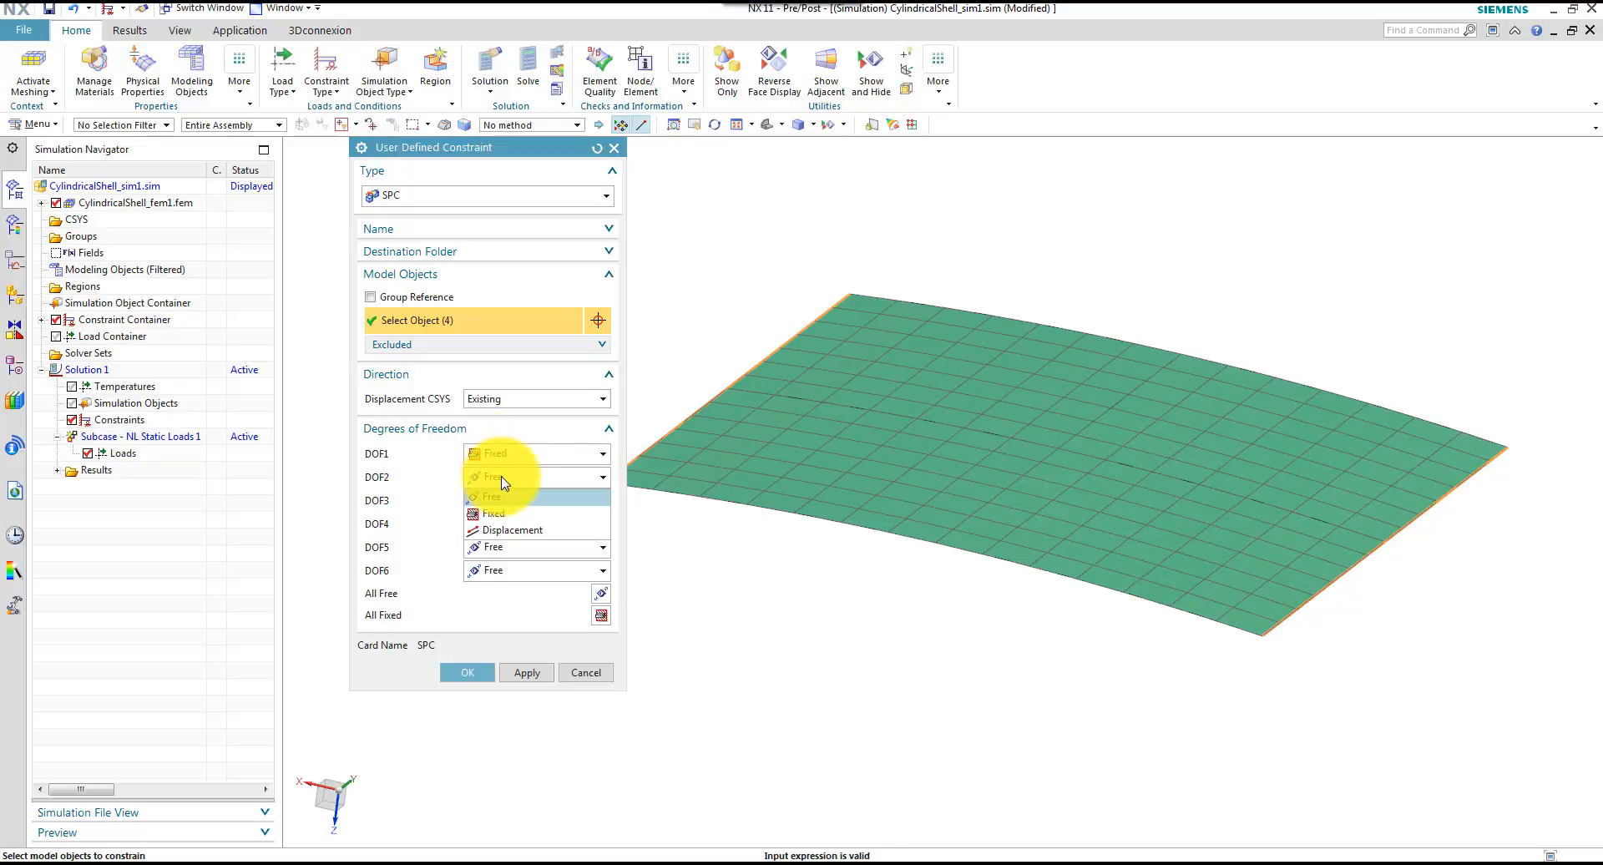
{"action": "left_click", "coordinate": [501, 512]}
{"action": "left_click", "coordinate": [500, 499]}
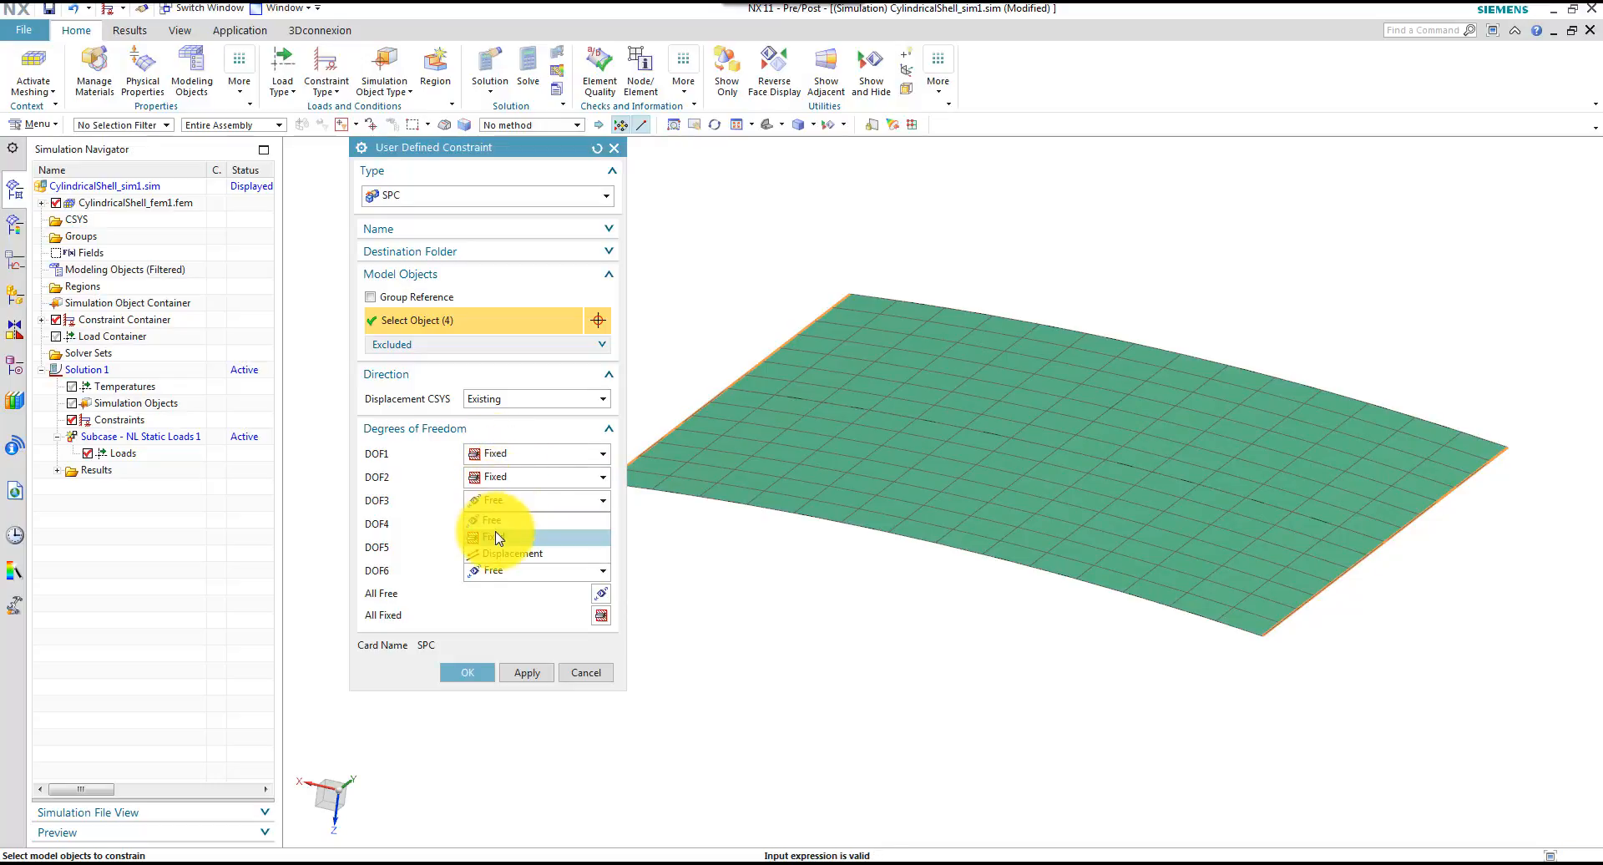
{"action": "left_click", "coordinate": [493, 535]}
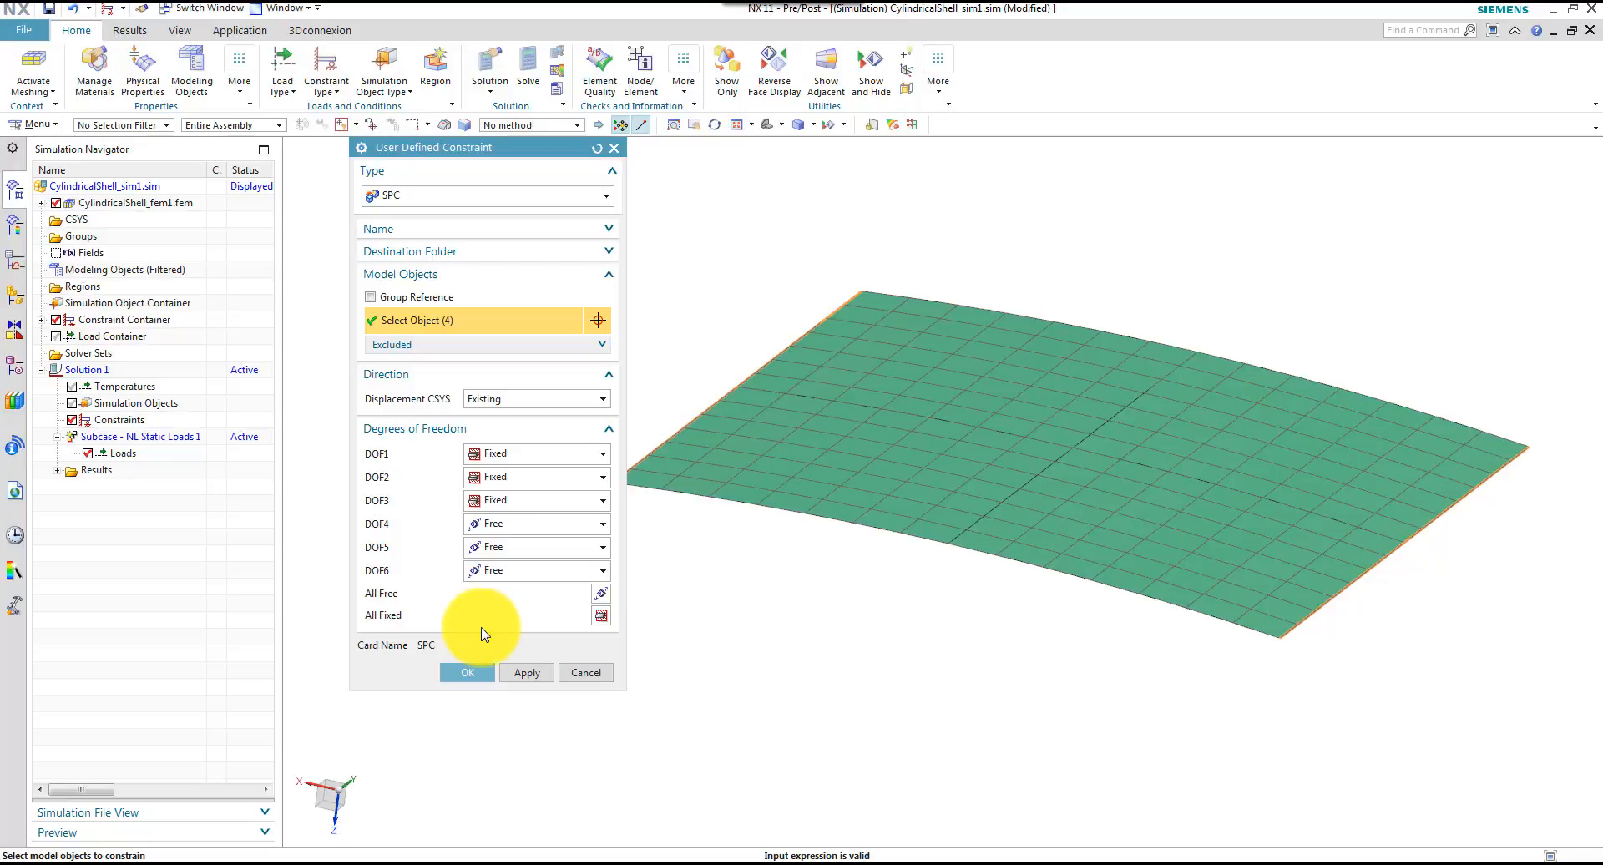
{"action": "left_click", "coordinate": [473, 673]}
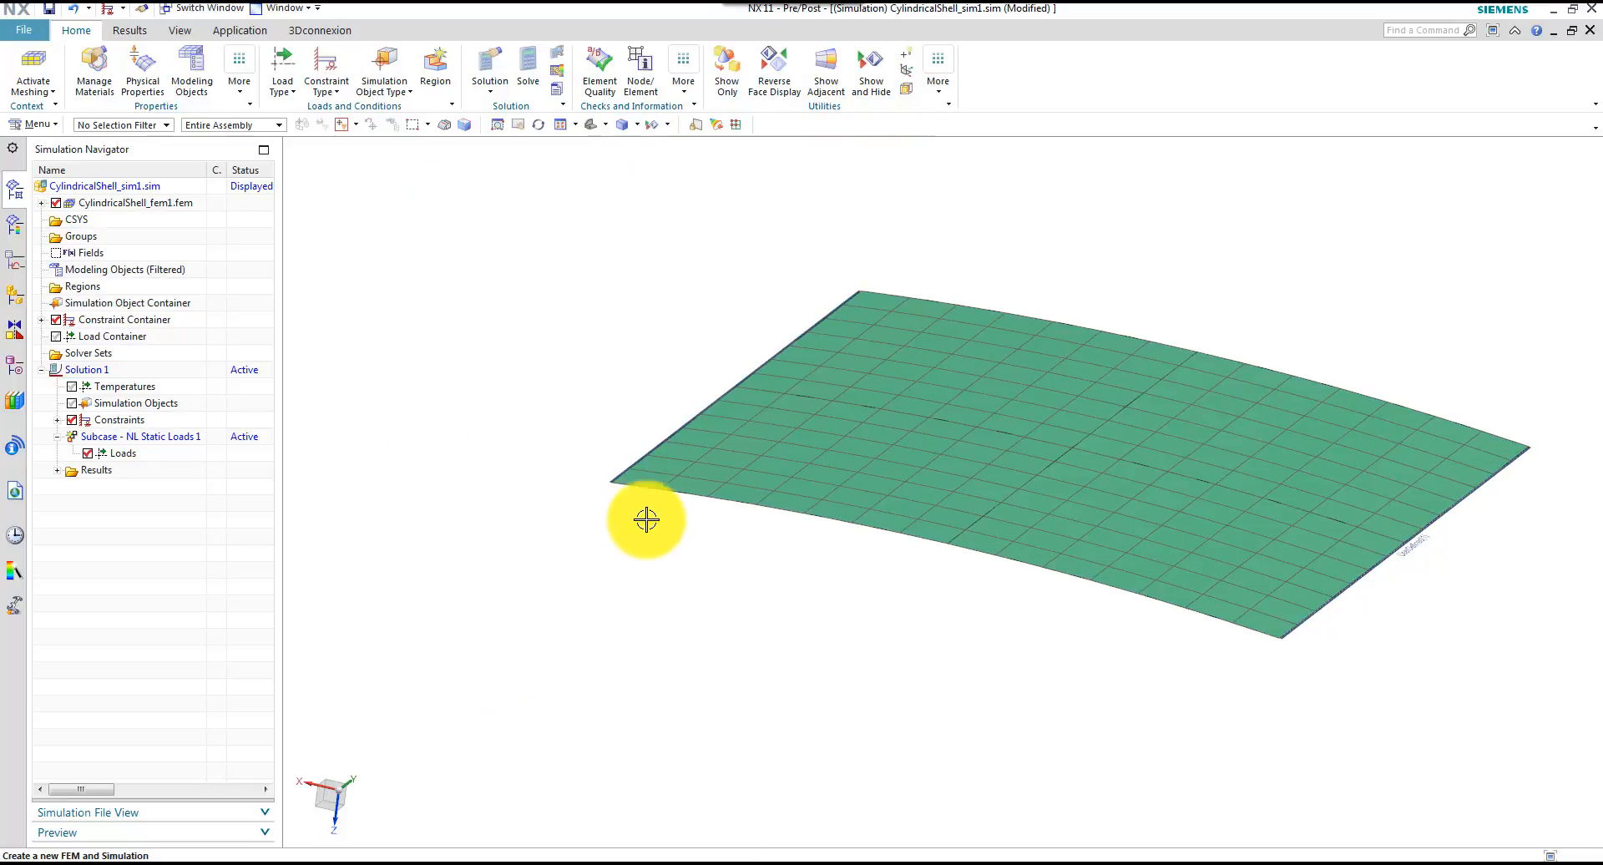
Expand the solution's constraints and highlight UserDefined(1) to inspect the constrained edges
{"action": "middle_click_drag", "start_coordinate": [643, 521], "coordinate": [380, 493]}
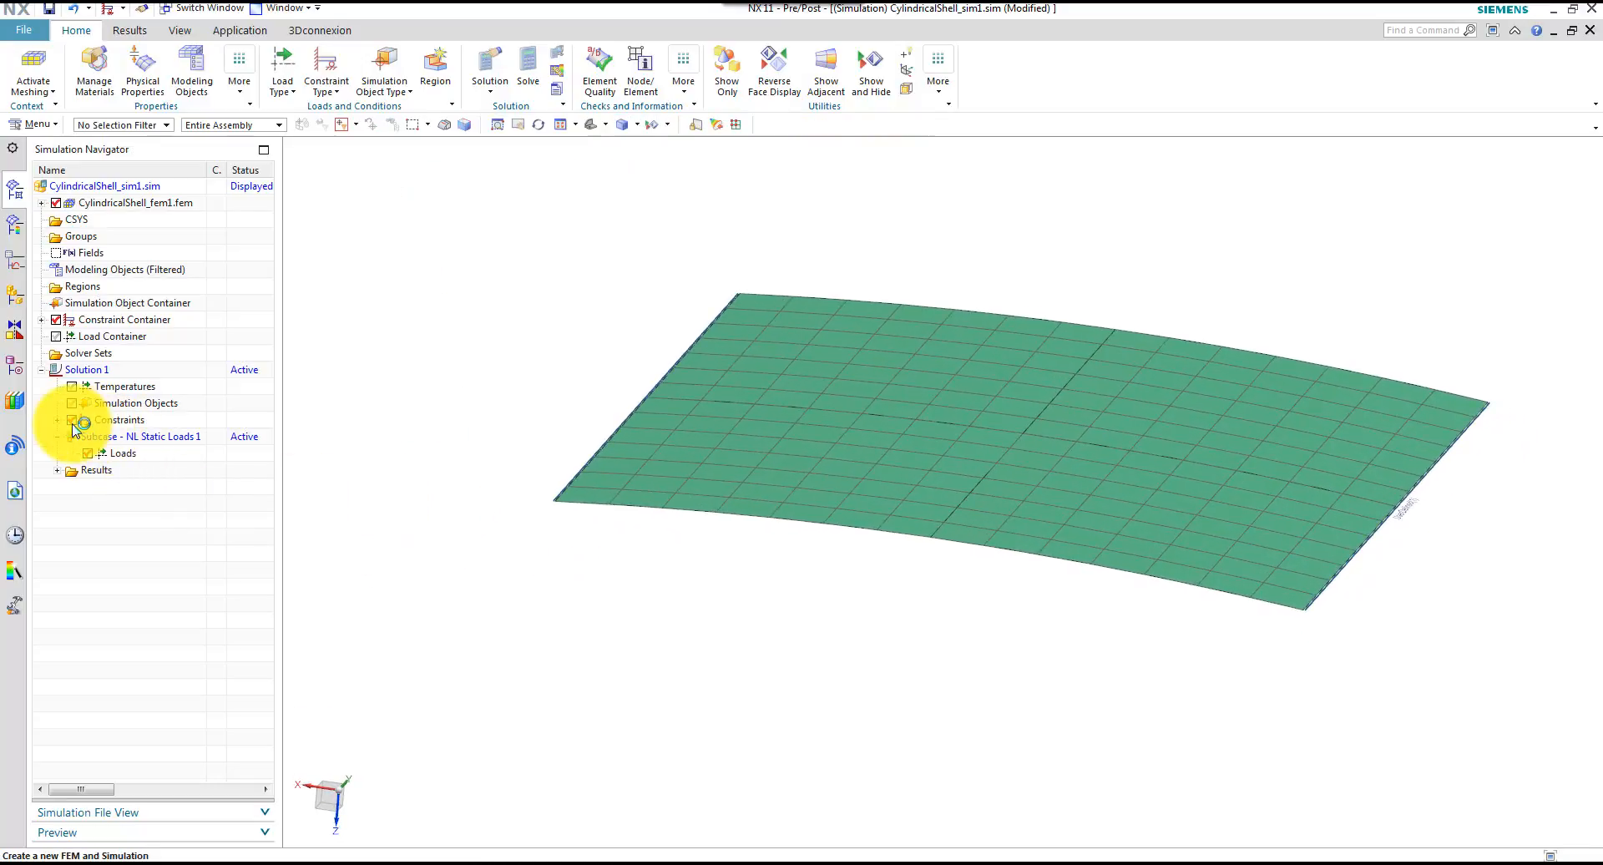
{"action": "left_click", "coordinate": [56, 421]}
{"action": "left_click", "coordinate": [117, 437]}
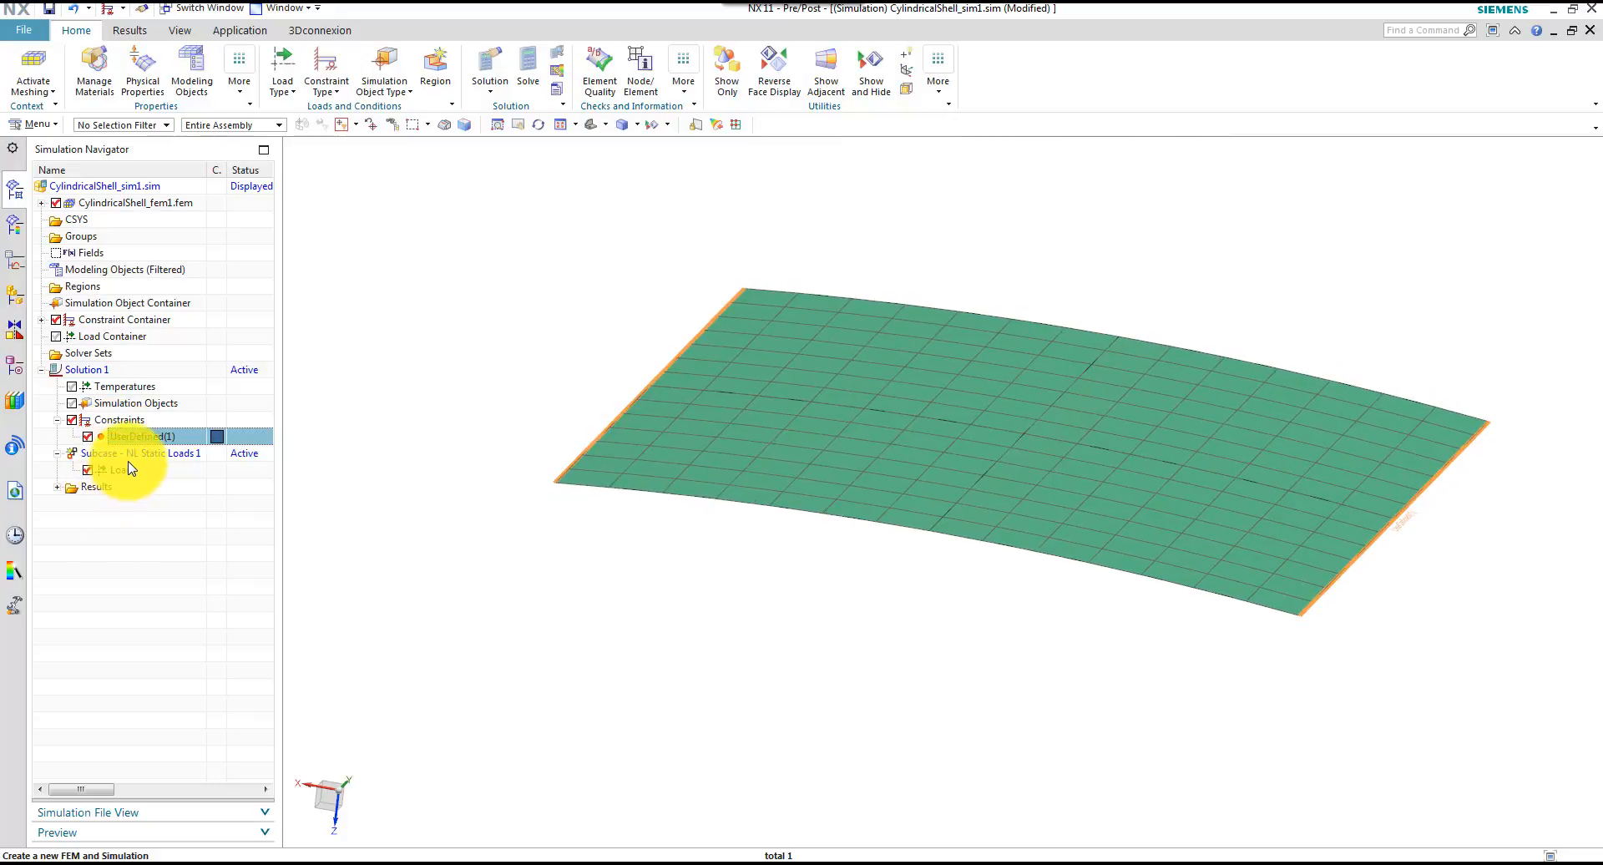
Start a Force load in the nonlinear static subcase, switch to wireframe display and select the shell's centre vertex
{"action": "left_click", "coordinate": [129, 472]}
{"action": "right_click", "coordinate": [127, 476]}
{"action": "mouse_move", "coordinate": [176, 484]}
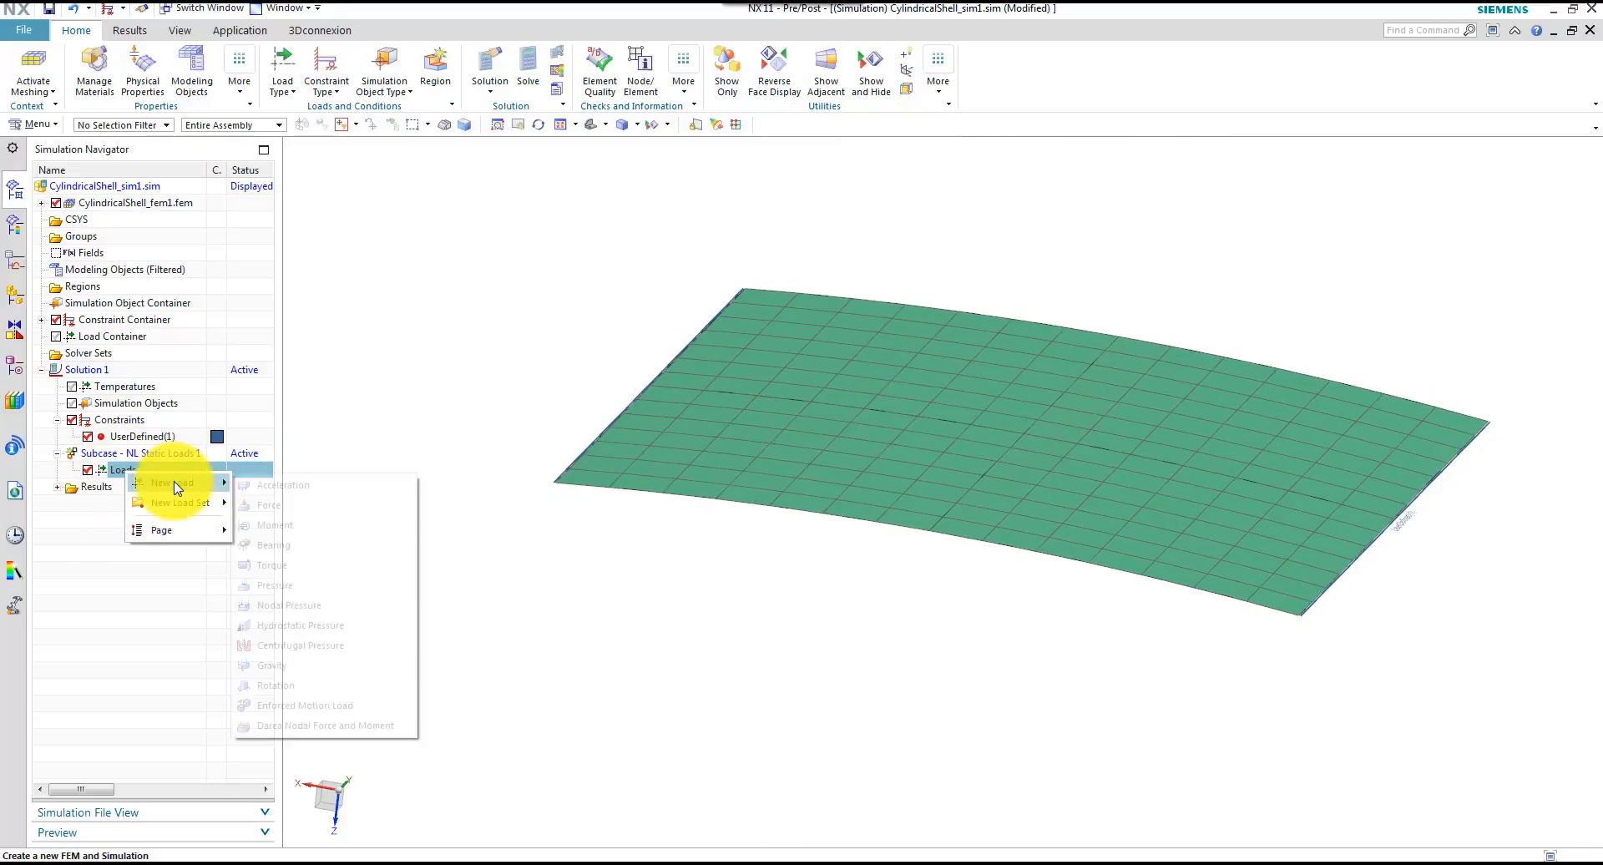
{"action": "left_click", "coordinate": [266, 504]}
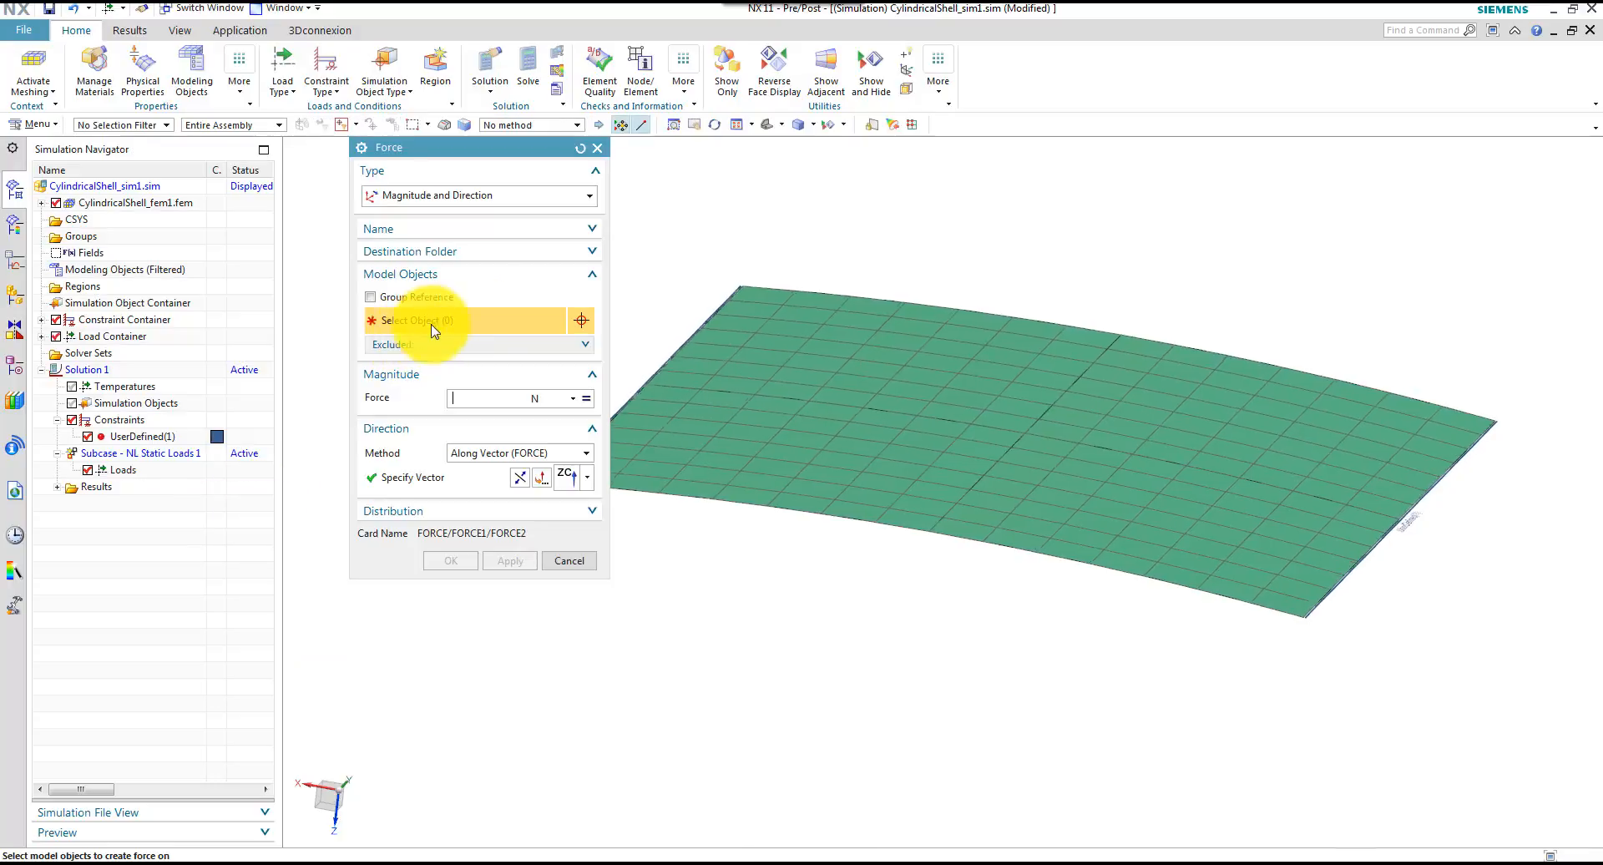
{"action": "left_click", "coordinate": [814, 126]}
{"action": "left_click", "coordinate": [816, 222]}
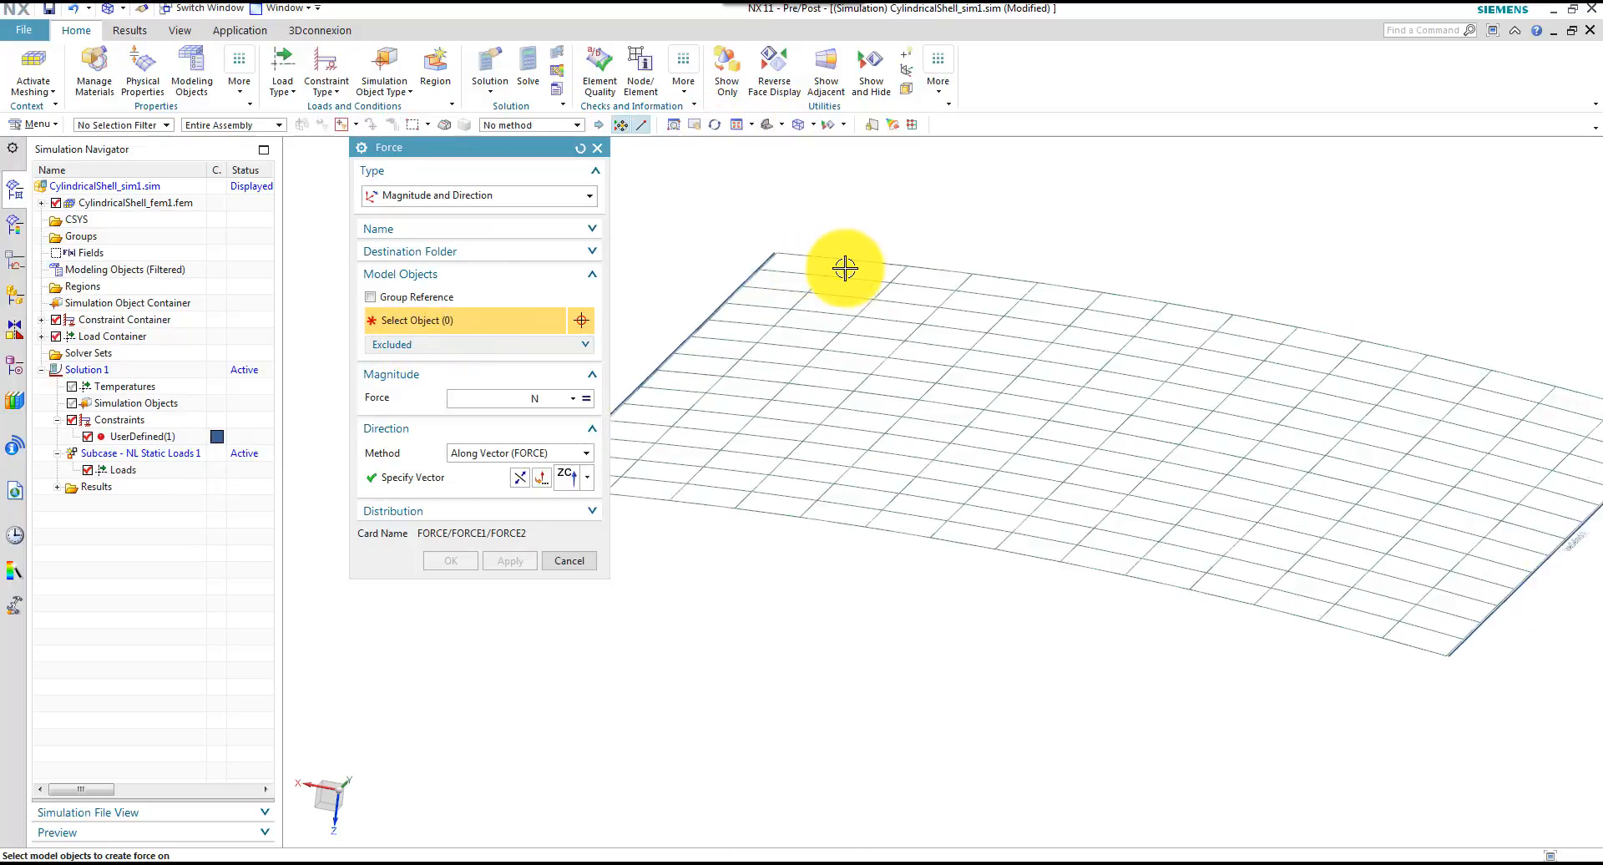
{"action": "left_click", "coordinate": [1014, 429]}
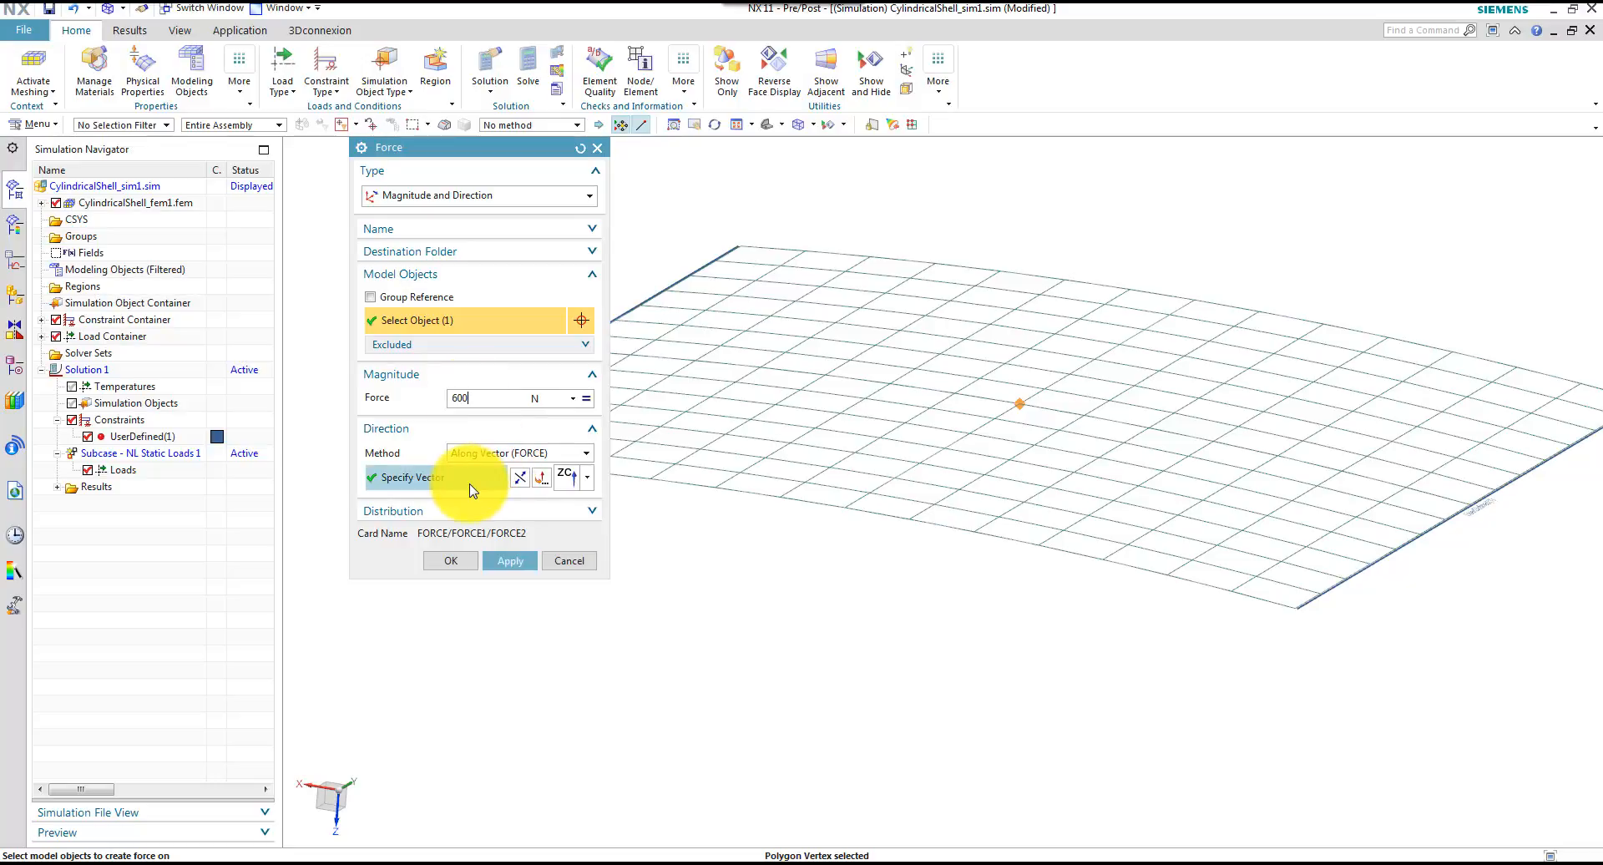
Create the 600 N force at the centre vertex, directed along the ZC vector, and inspect its arrow
{"action": "left_click", "coordinate": [583, 480]}
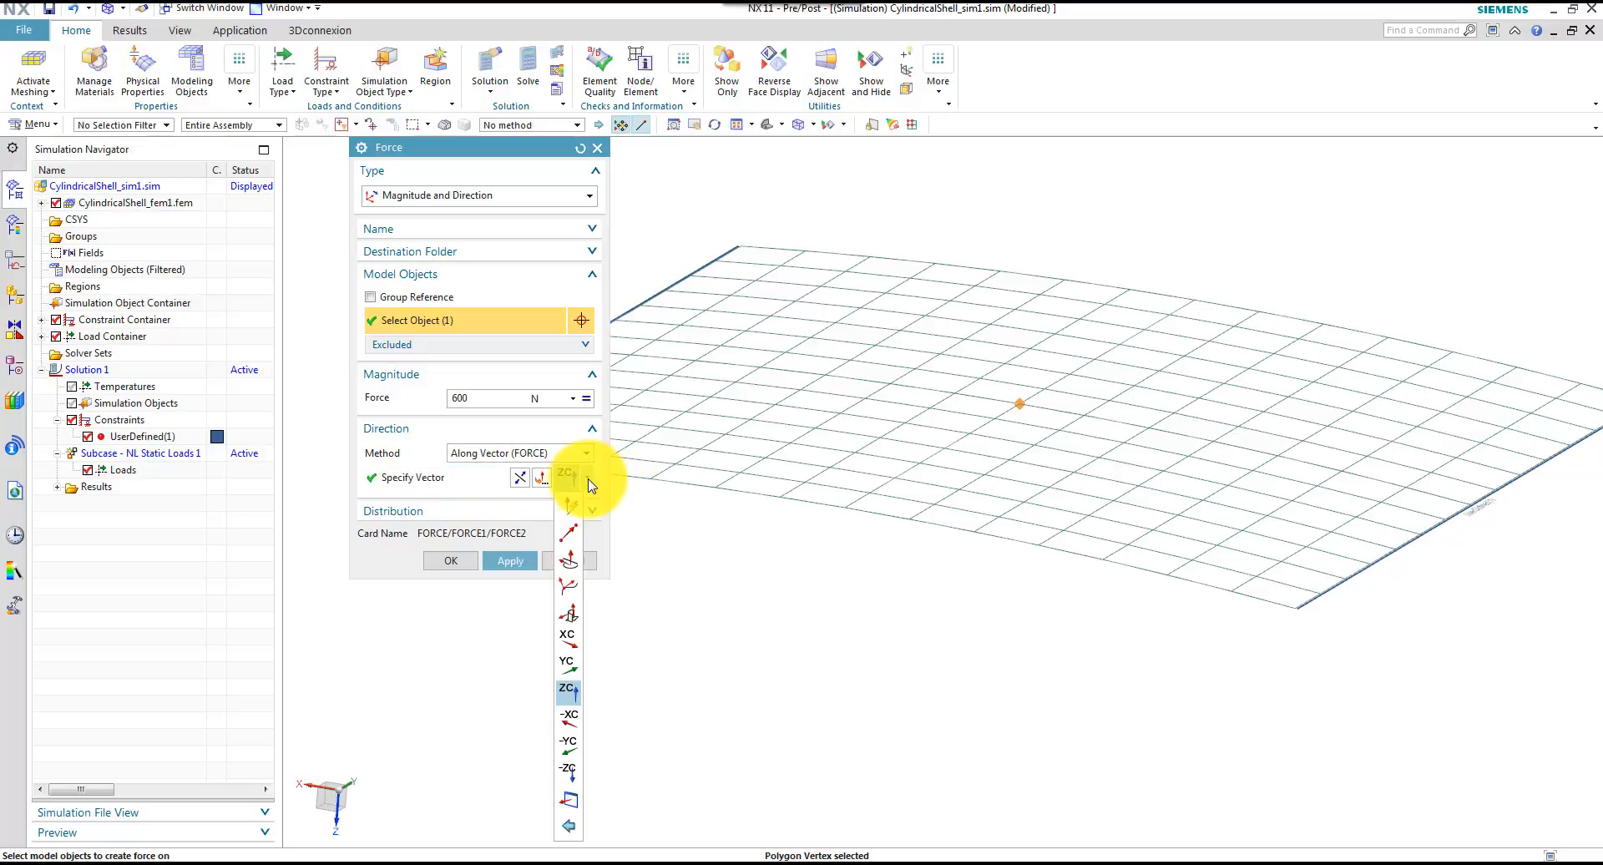
{"action": "left_click", "coordinate": [566, 695]}
{"action": "middle_click_drag", "start_coordinate": [648, 703], "coordinate": [912, 512]}
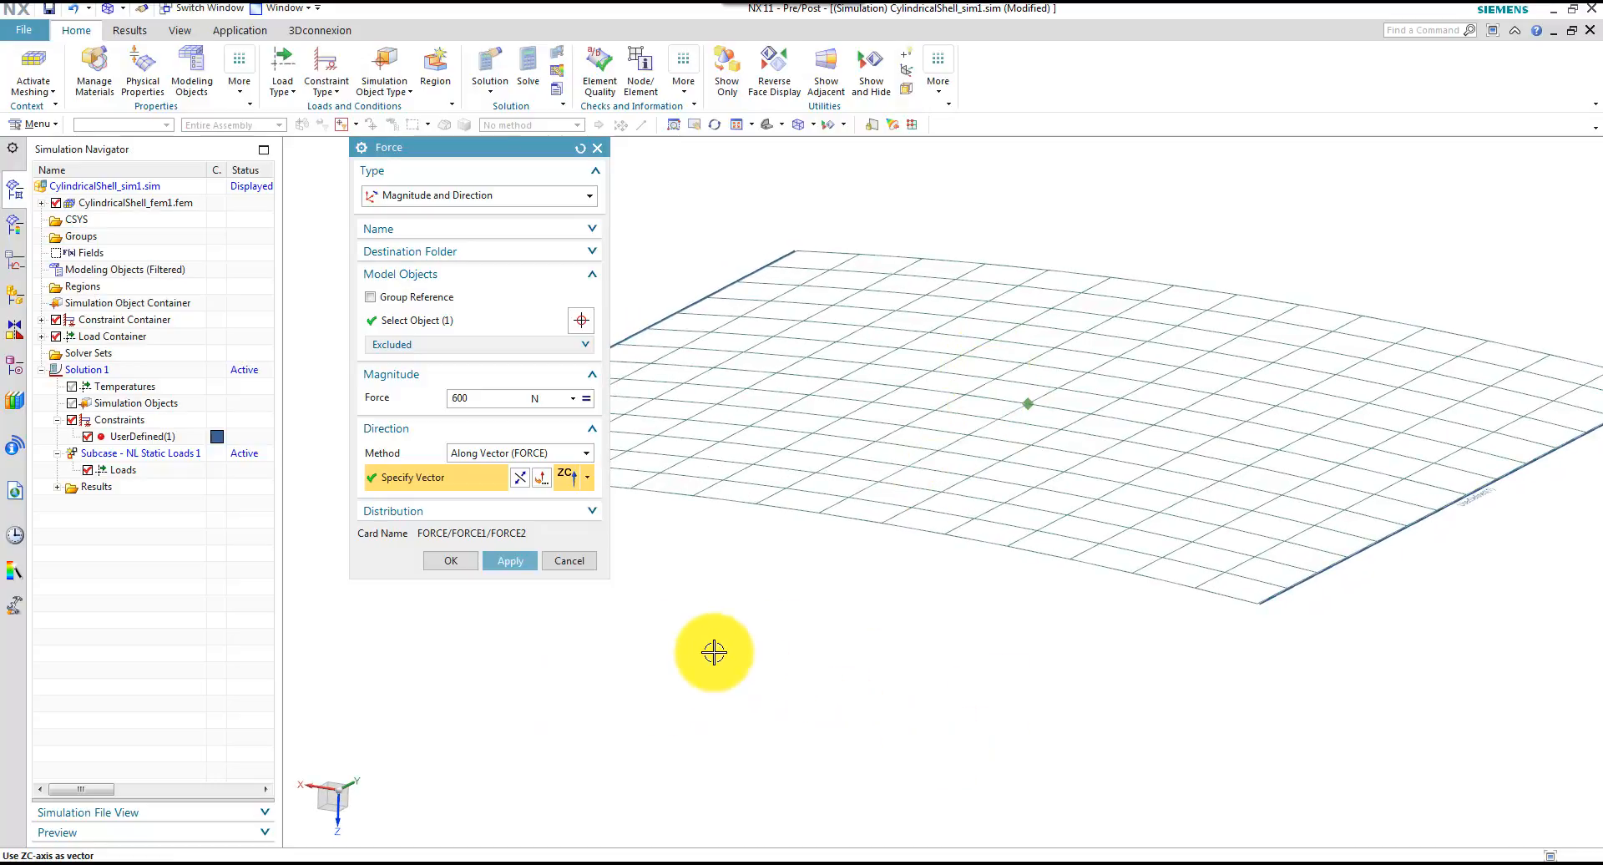
{"action": "left_click", "coordinate": [470, 562]}
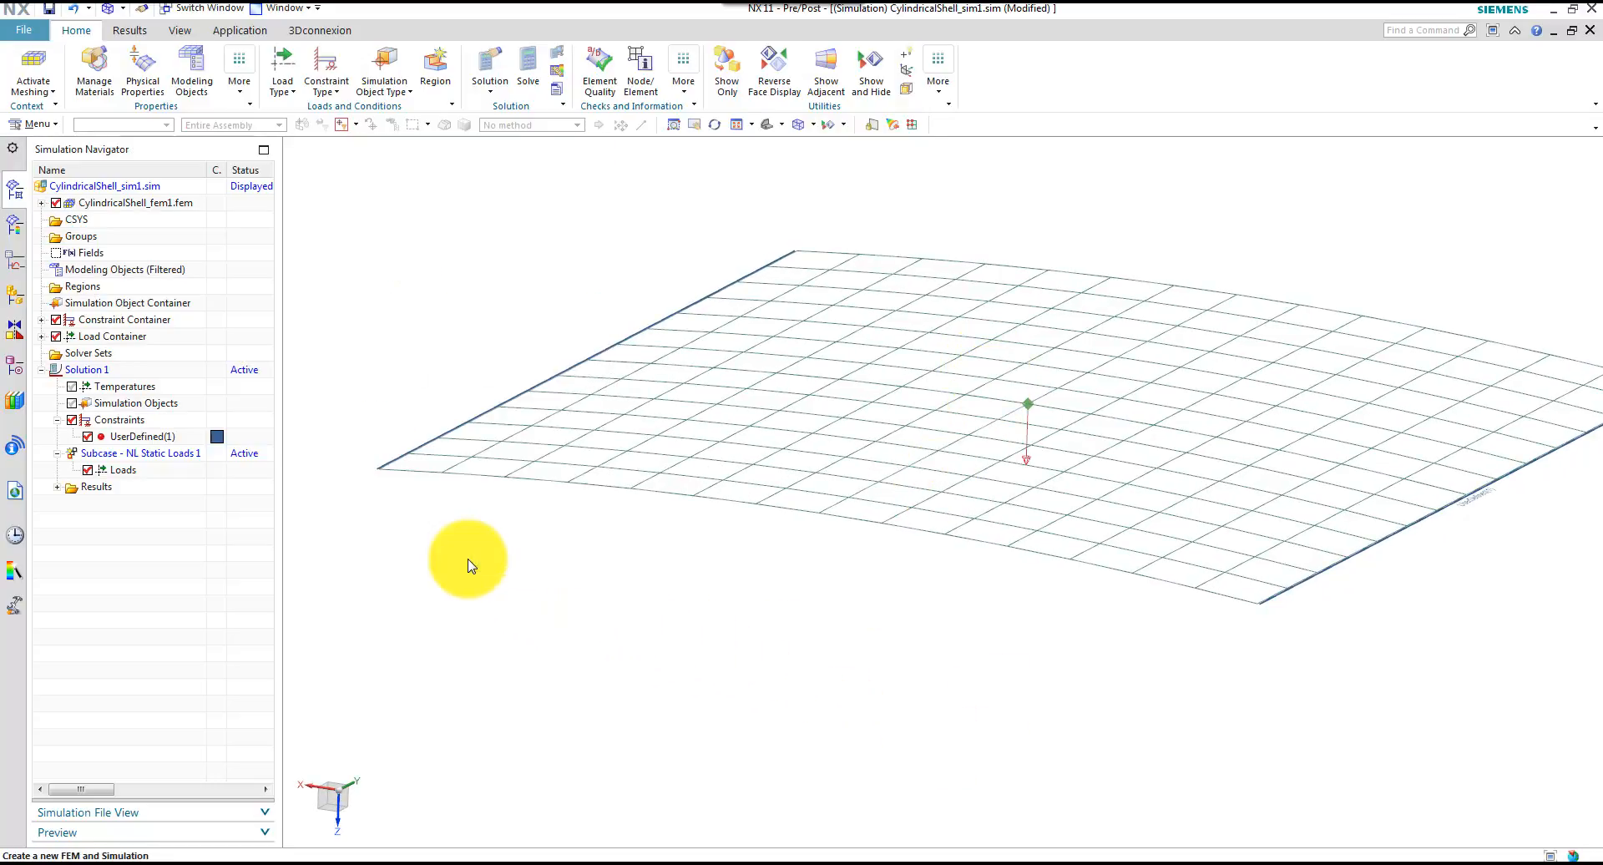
{"action": "scroll", "coordinate": [951, 622], "scroll_direction": "up", "scroll_amount": 4}
{"action": "scroll", "coordinate": [815, 676], "scroll_direction": "down", "scroll_amount": 2}
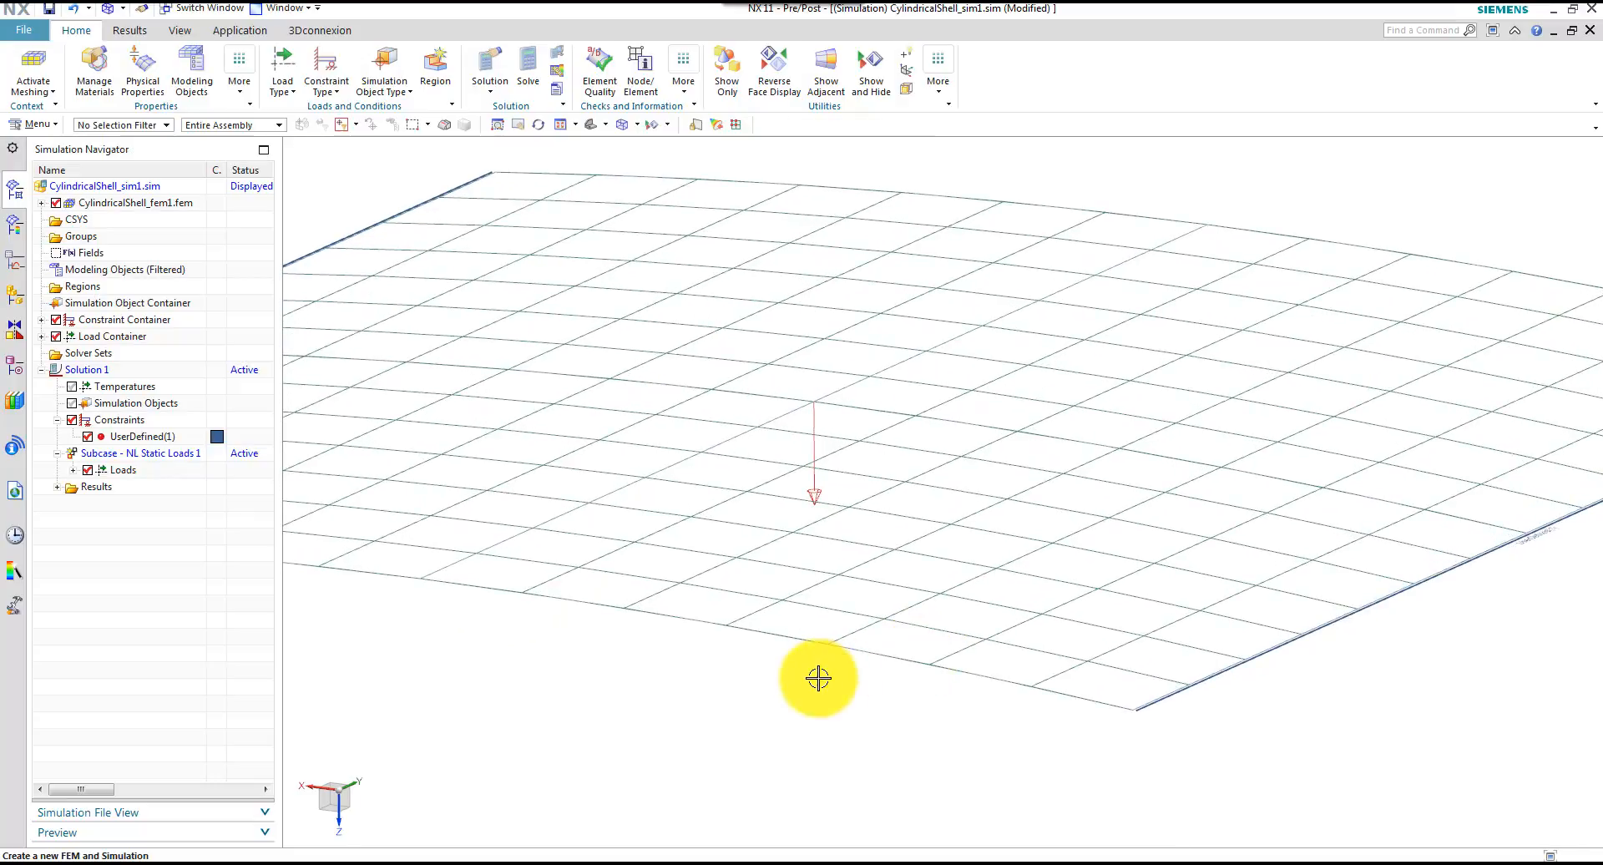
{"action": "scroll", "coordinate": [807, 684], "scroll_direction": "down", "scroll_amount": 2}
{"action": "scroll", "coordinate": [806, 684], "scroll_direction": "down", "scroll_amount": 3}
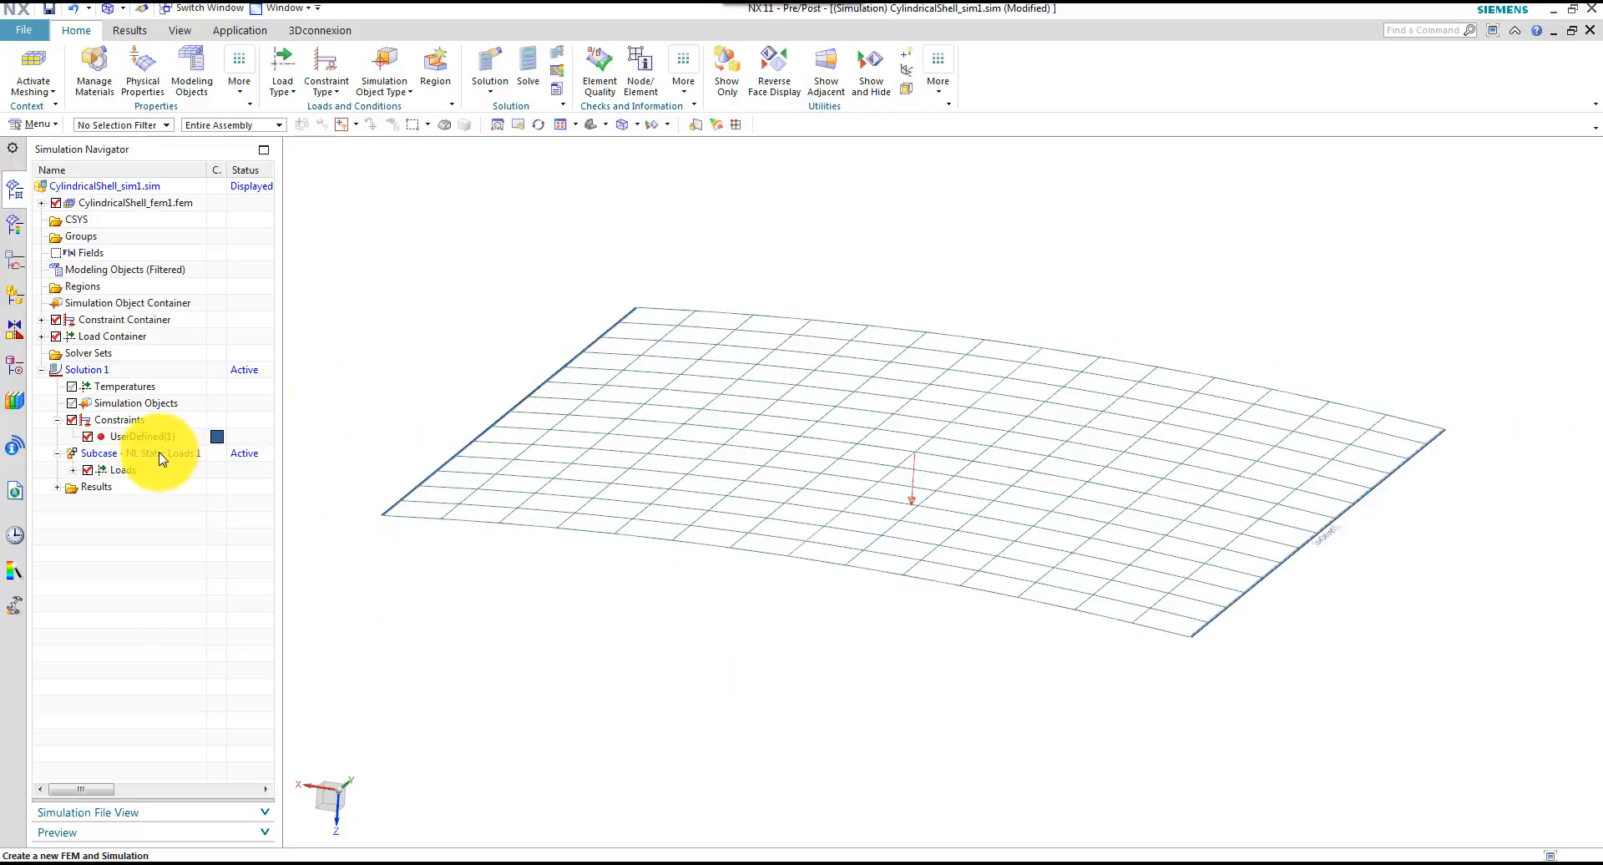
Edit the nonlinear static subcase, reselecting Structural Output Requests1, Nonlinear Parameters1 and Arc-Length Methods Parameters1
{"action": "left_click", "coordinate": [105, 370]}
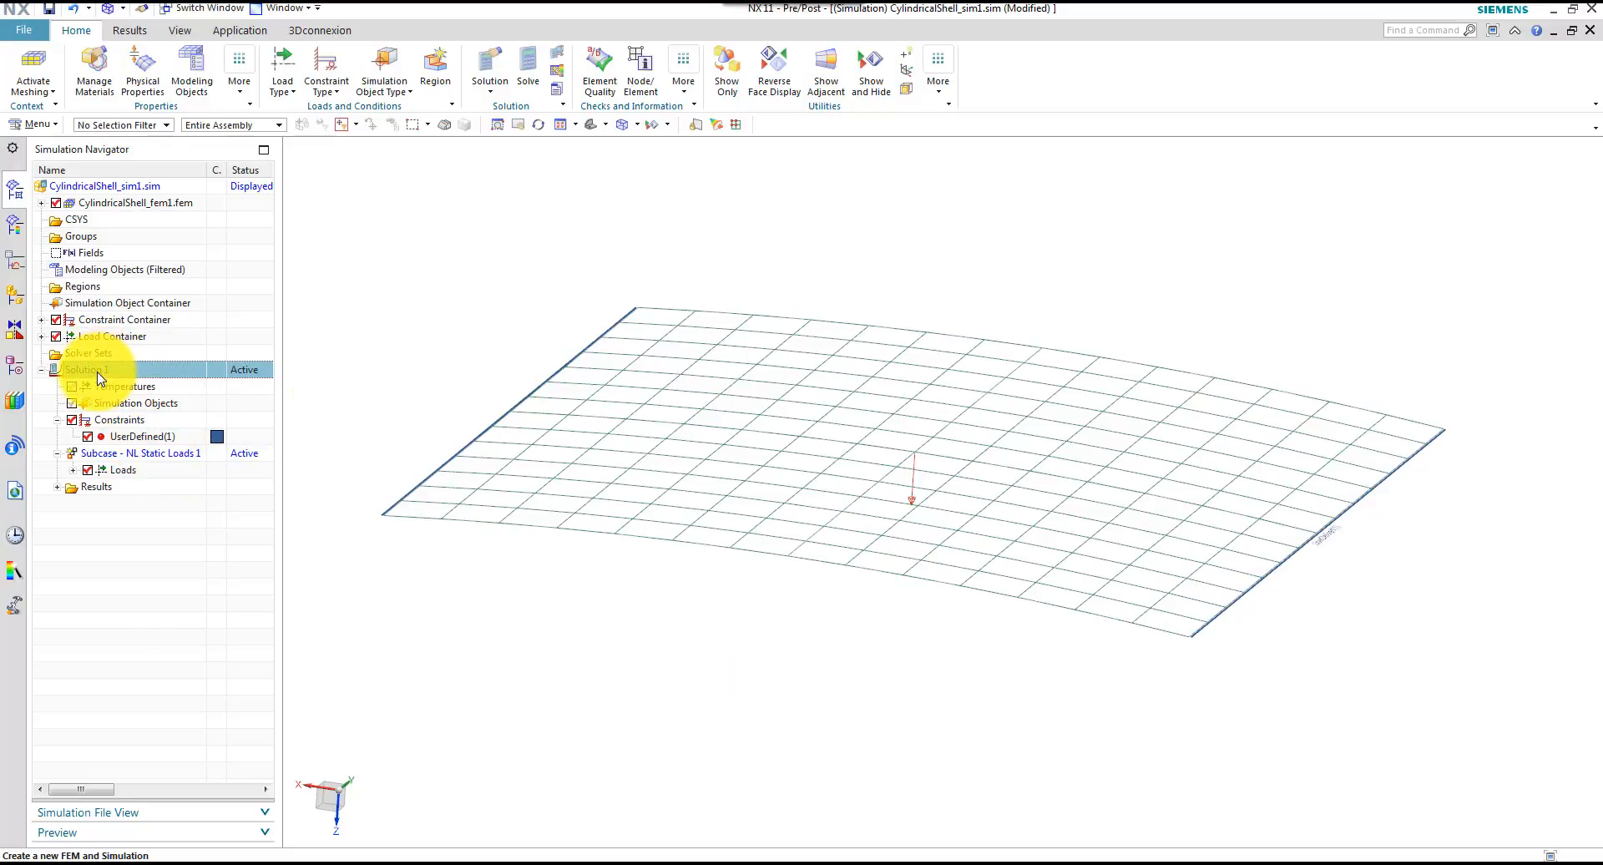
{"action": "right_click", "coordinate": [147, 457]}
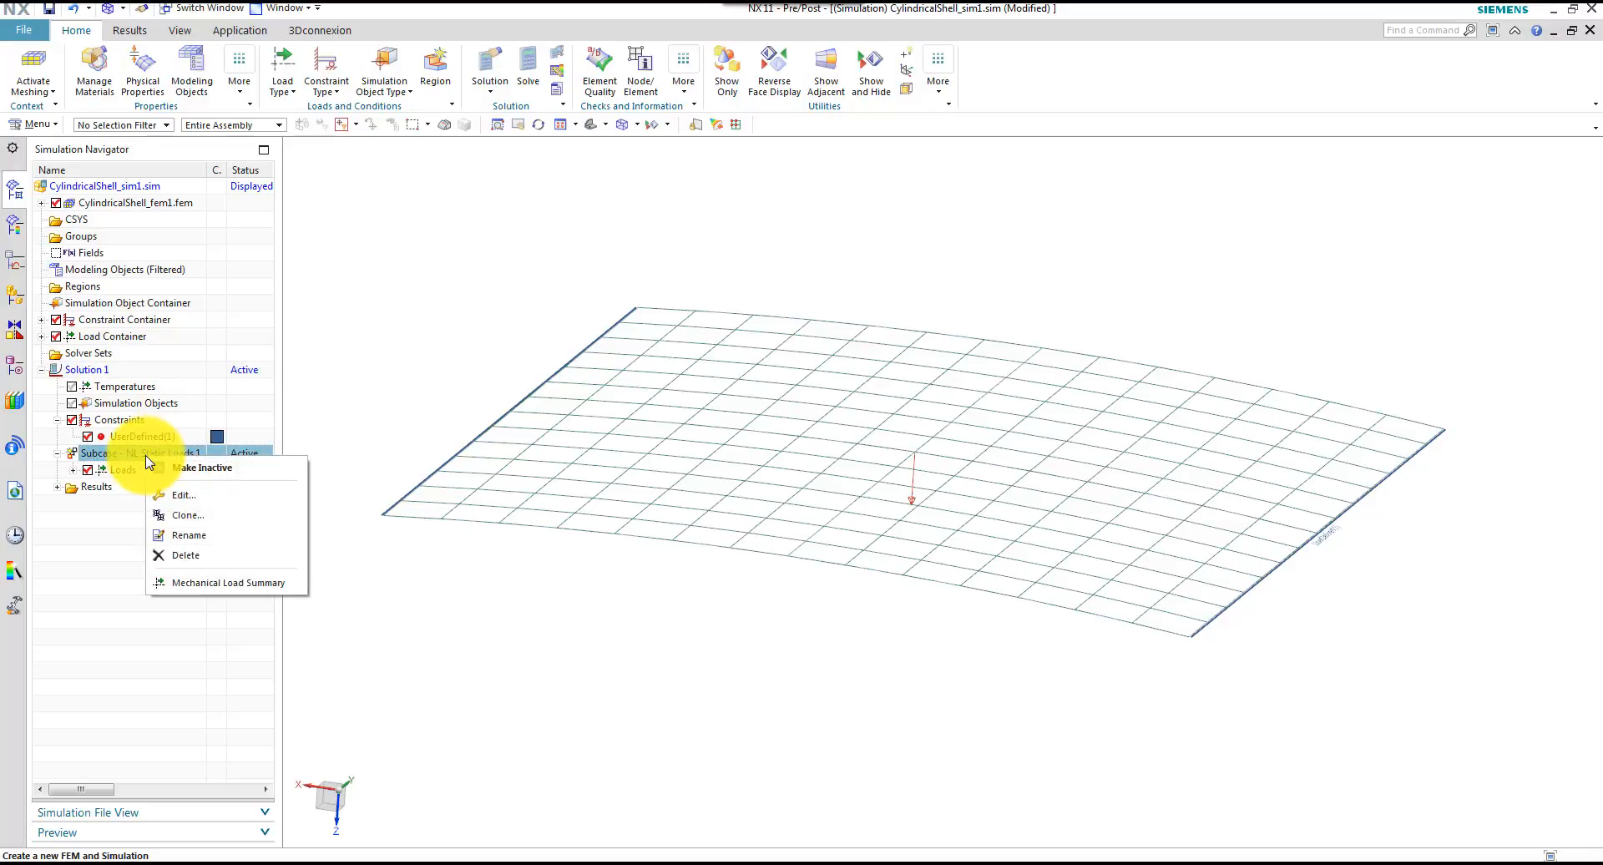
{"action": "left_click", "coordinate": [183, 495]}
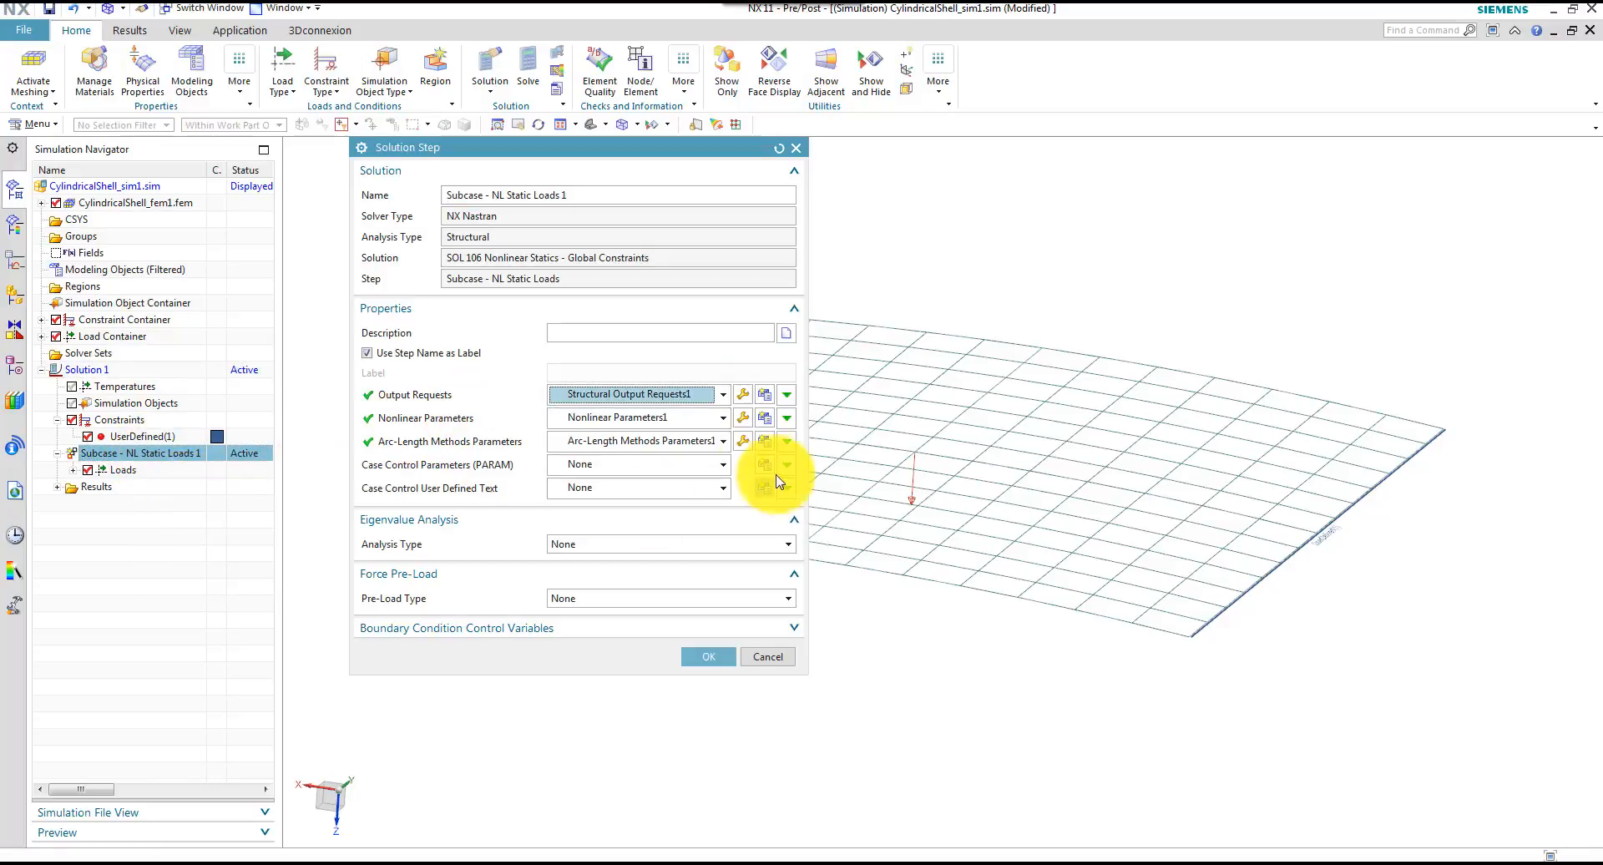
{"action": "left_click", "coordinate": [723, 402]}
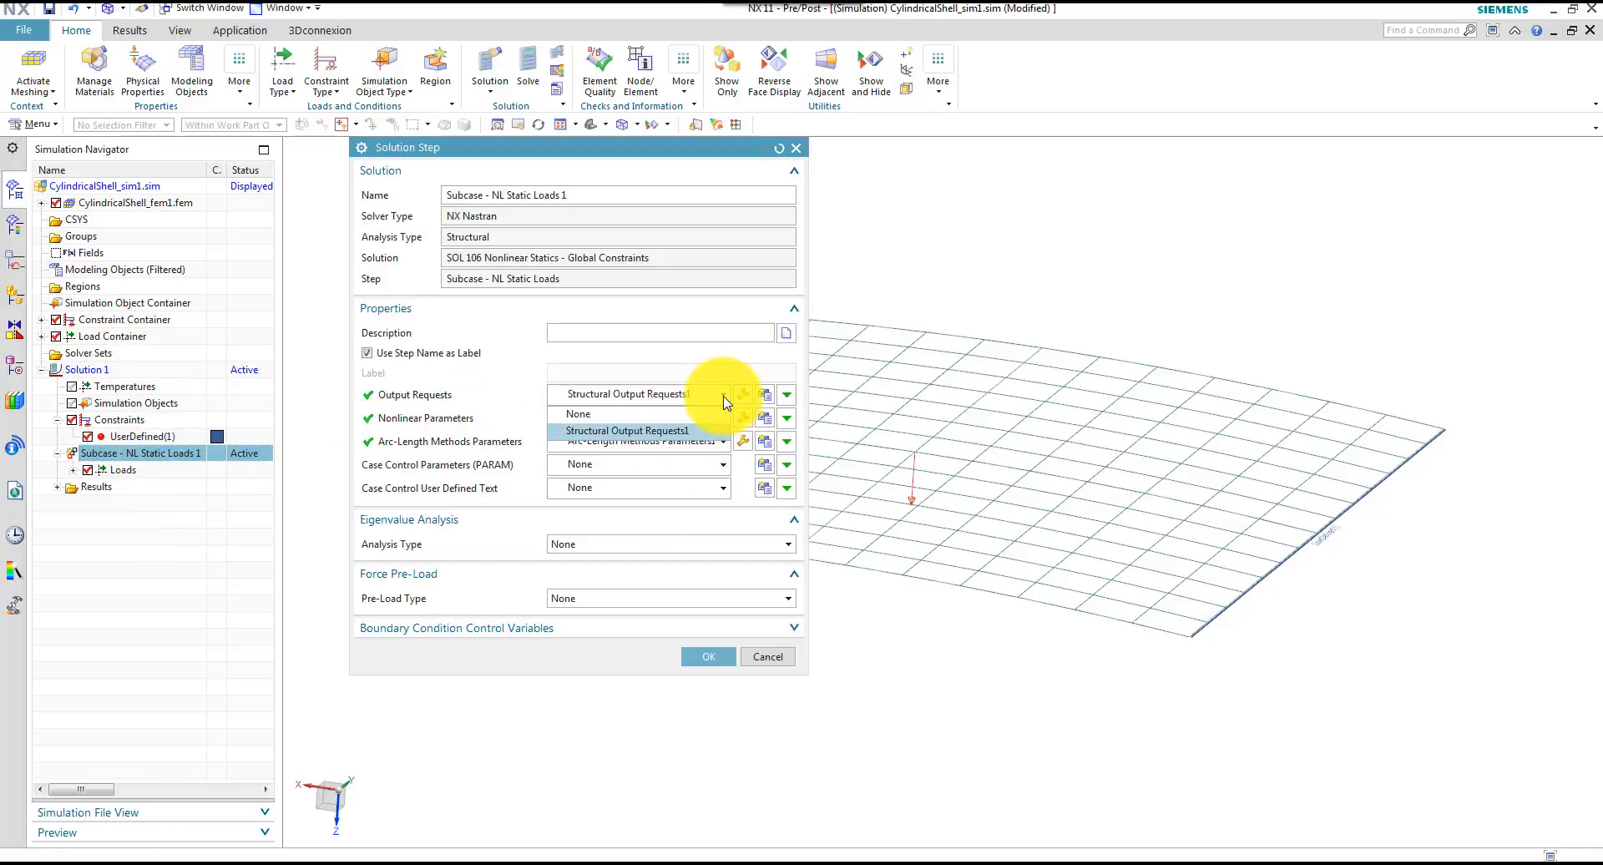
{"action": "left_click", "coordinate": [676, 431]}
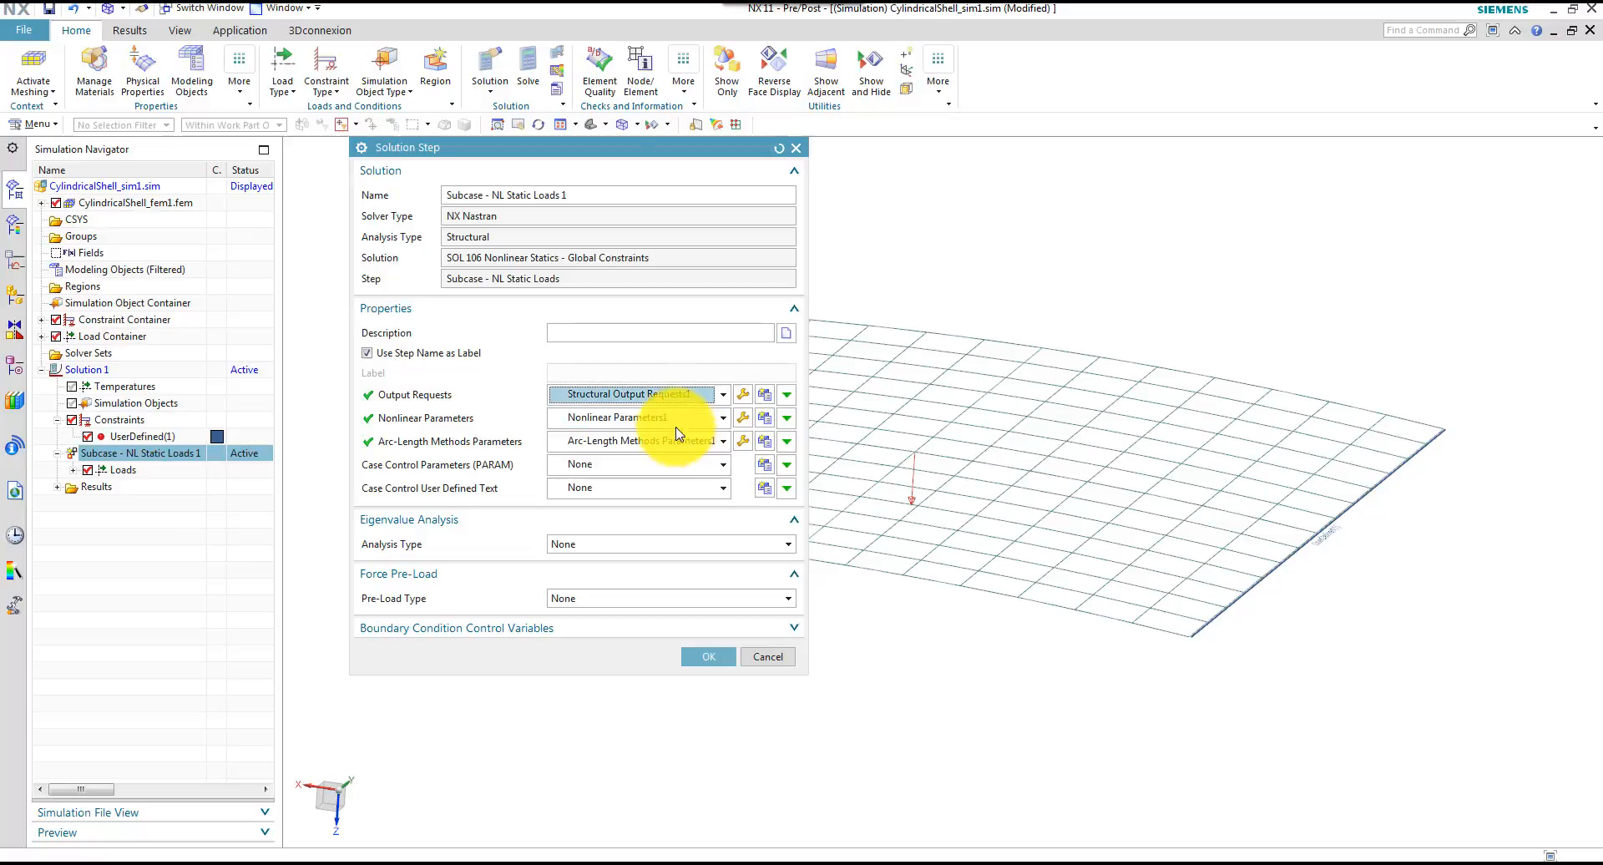
{"action": "left_click", "coordinate": [723, 419]}
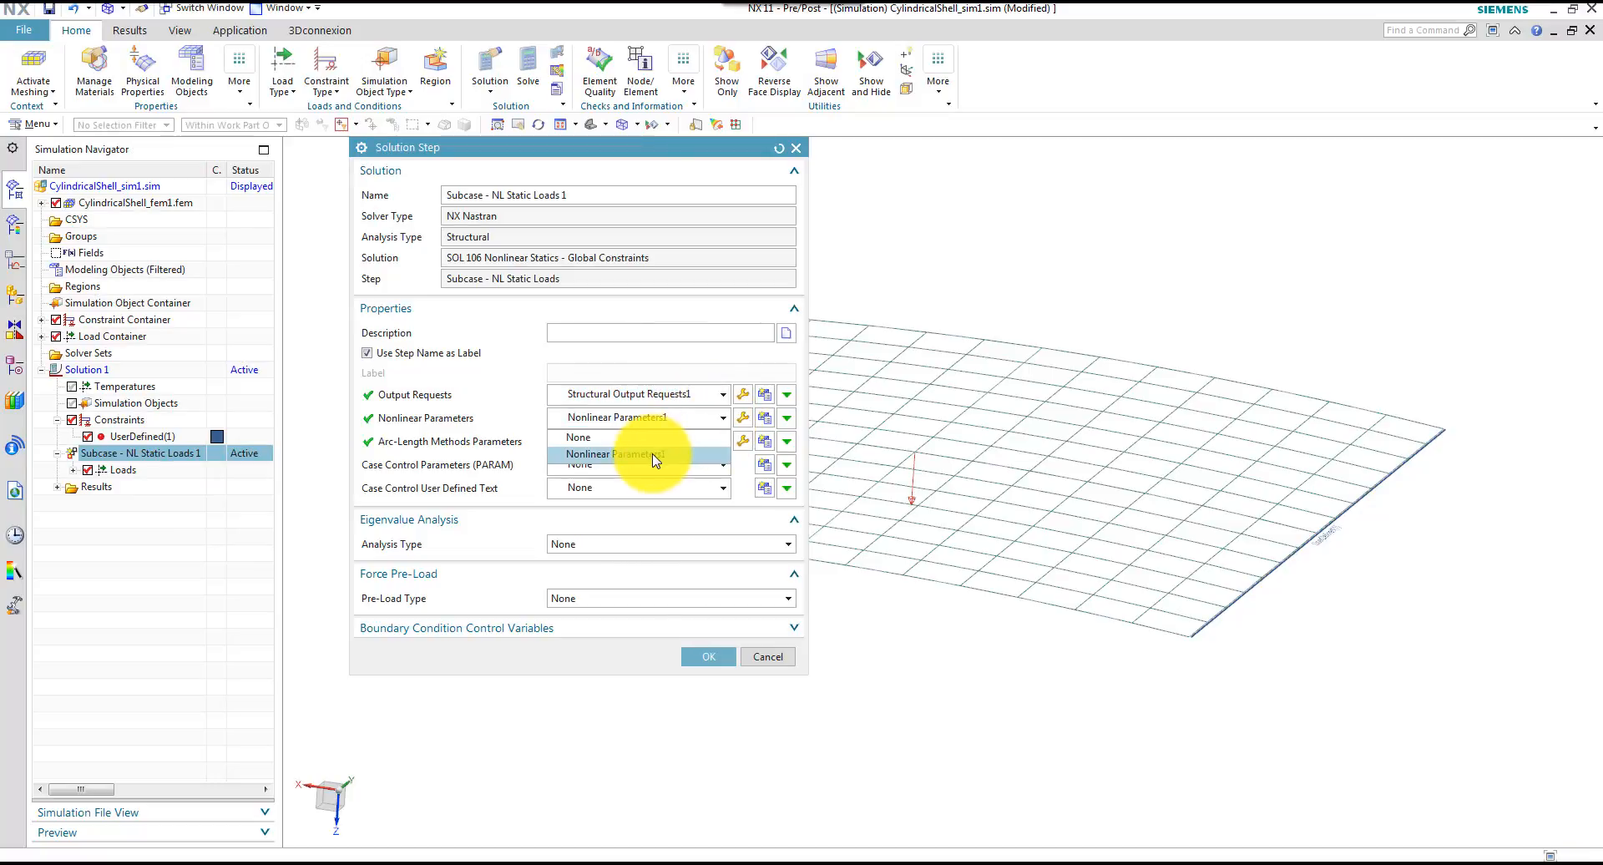
{"action": "left_click", "coordinate": [653, 457]}
{"action": "left_click", "coordinate": [721, 441]}
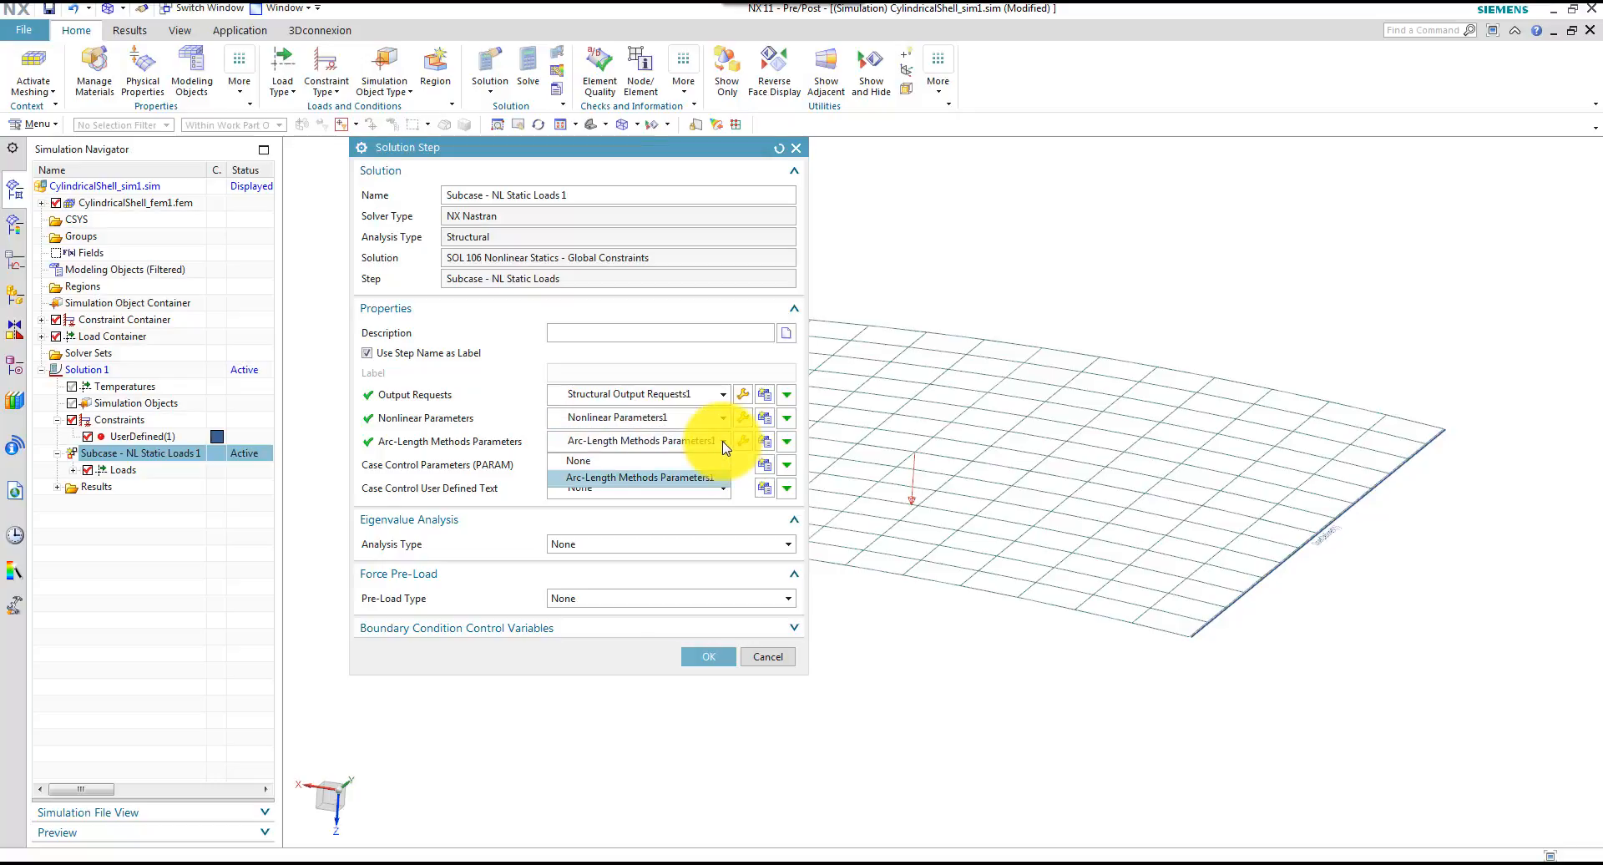
{"action": "left_click", "coordinate": [652, 485]}
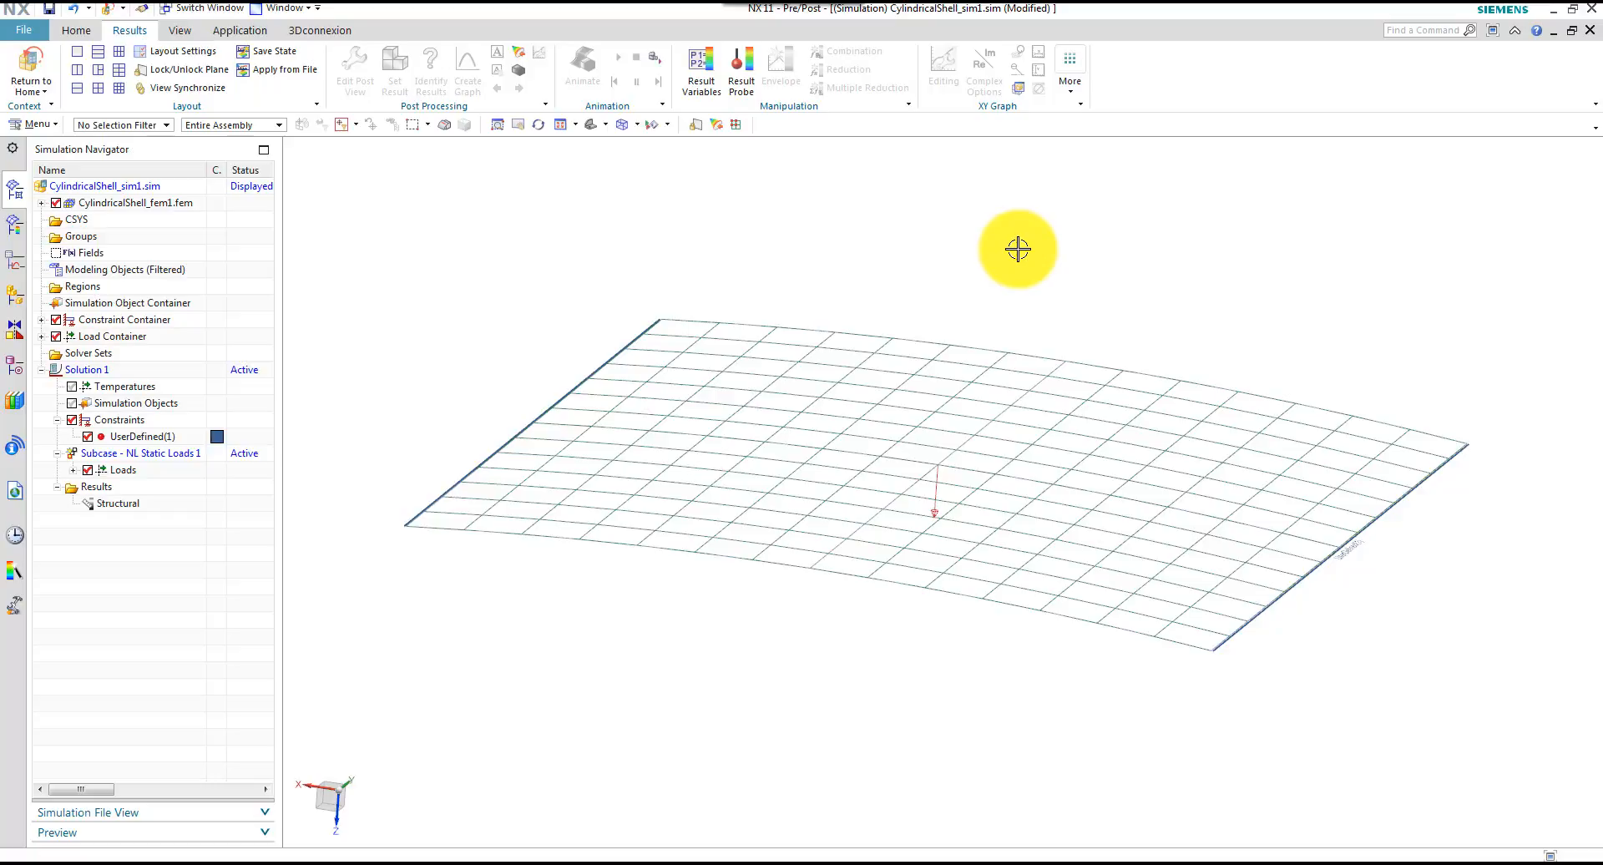
Enable Large Displacements (LGDISP) in the bulk data settings of Solution 1
{"action": "left_click", "coordinate": [115, 376]}
{"action": "right_click", "coordinate": [115, 379]}
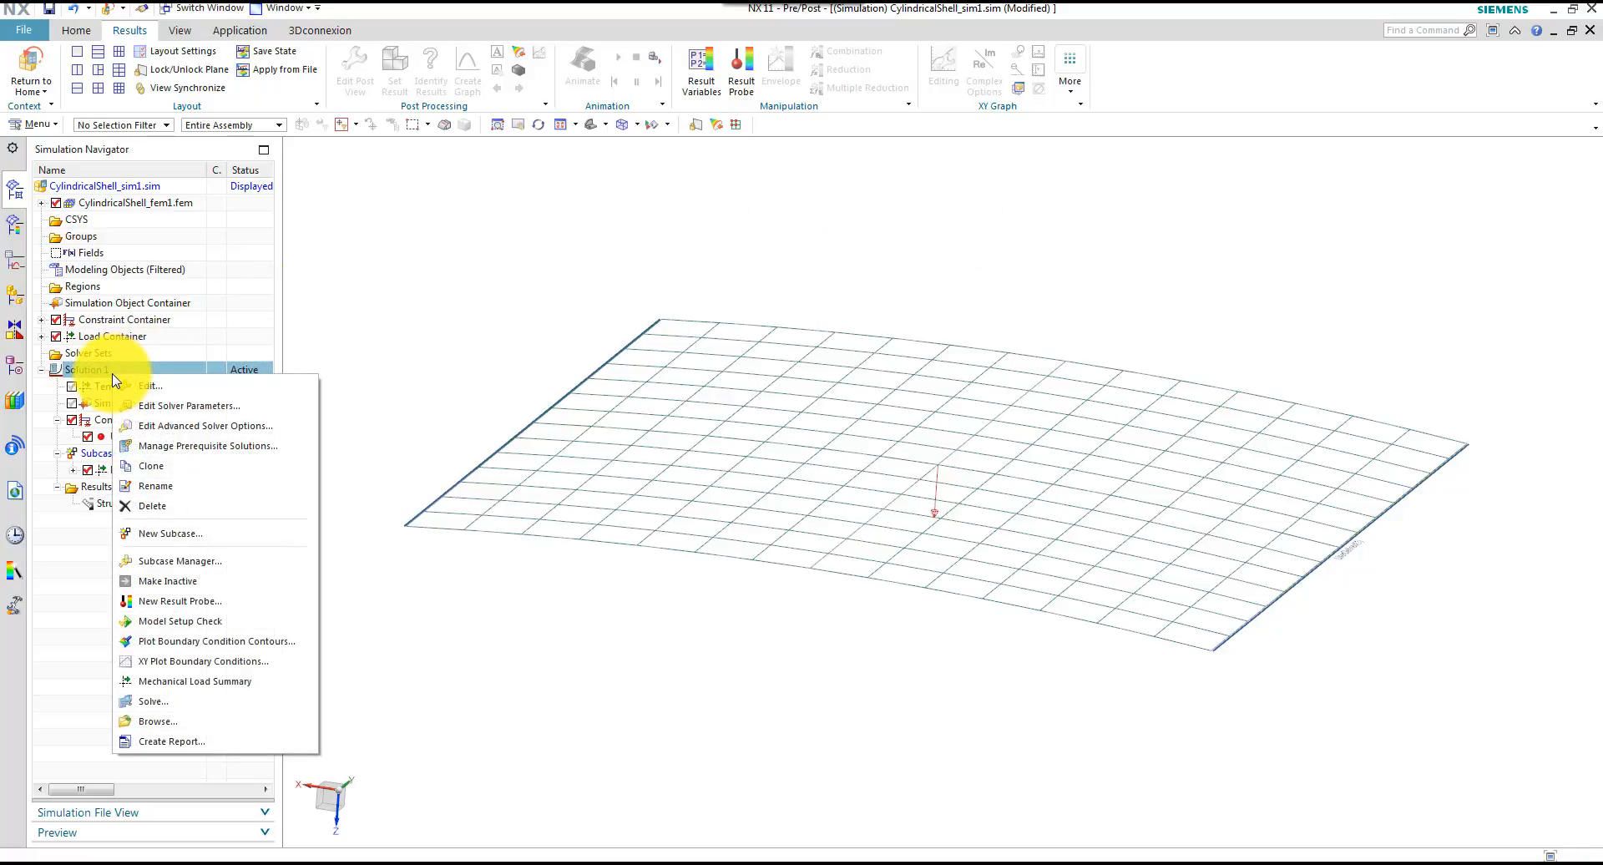
{"action": "left_click", "coordinate": [178, 388]}
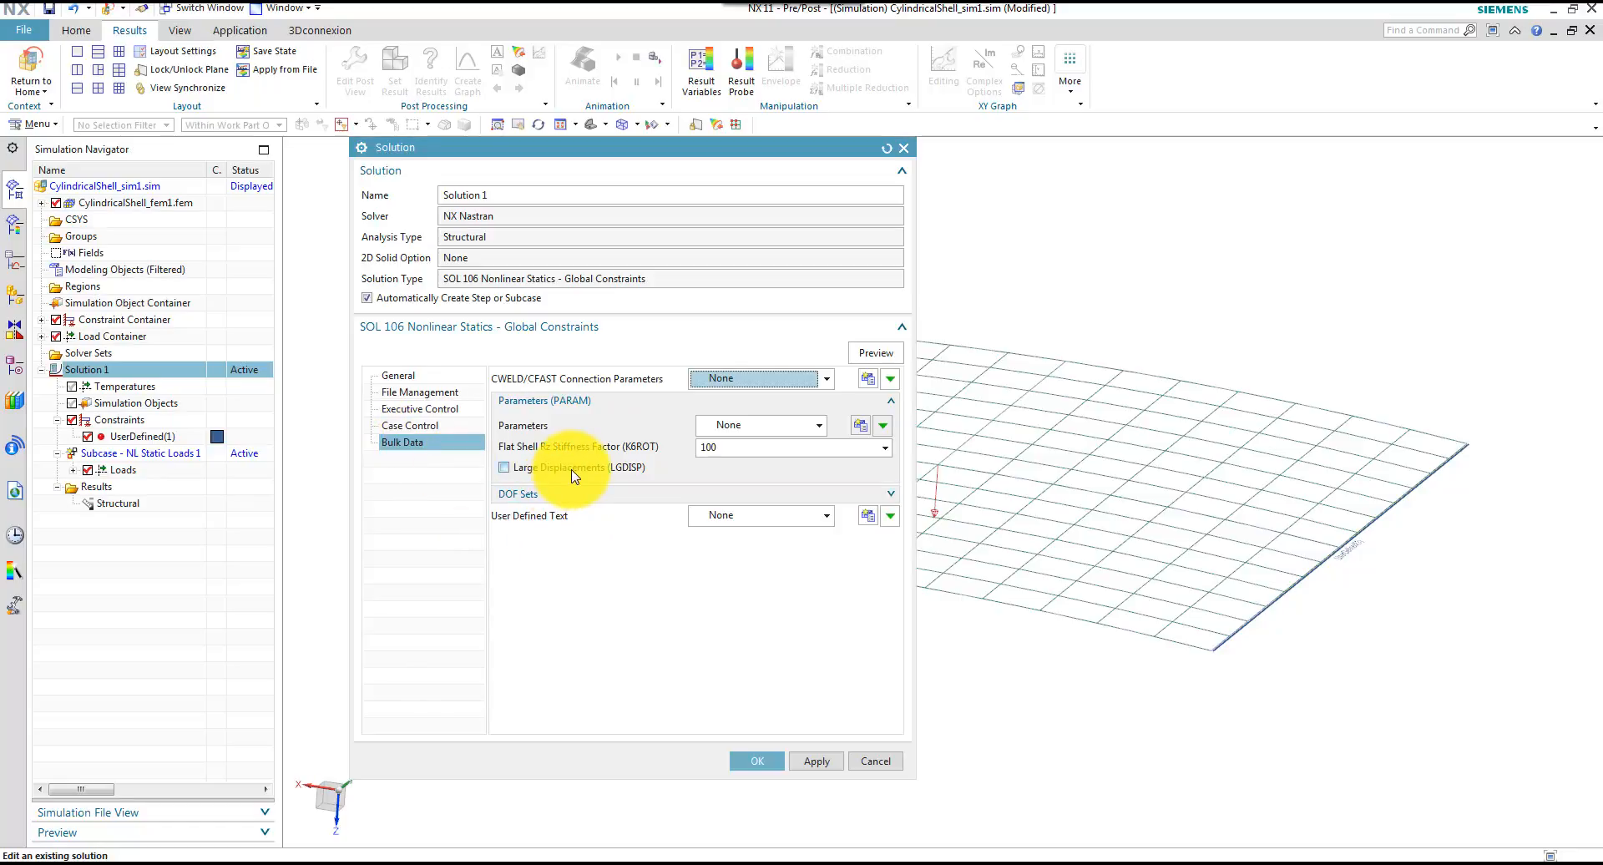
{"action": "left_click", "coordinate": [505, 470]}
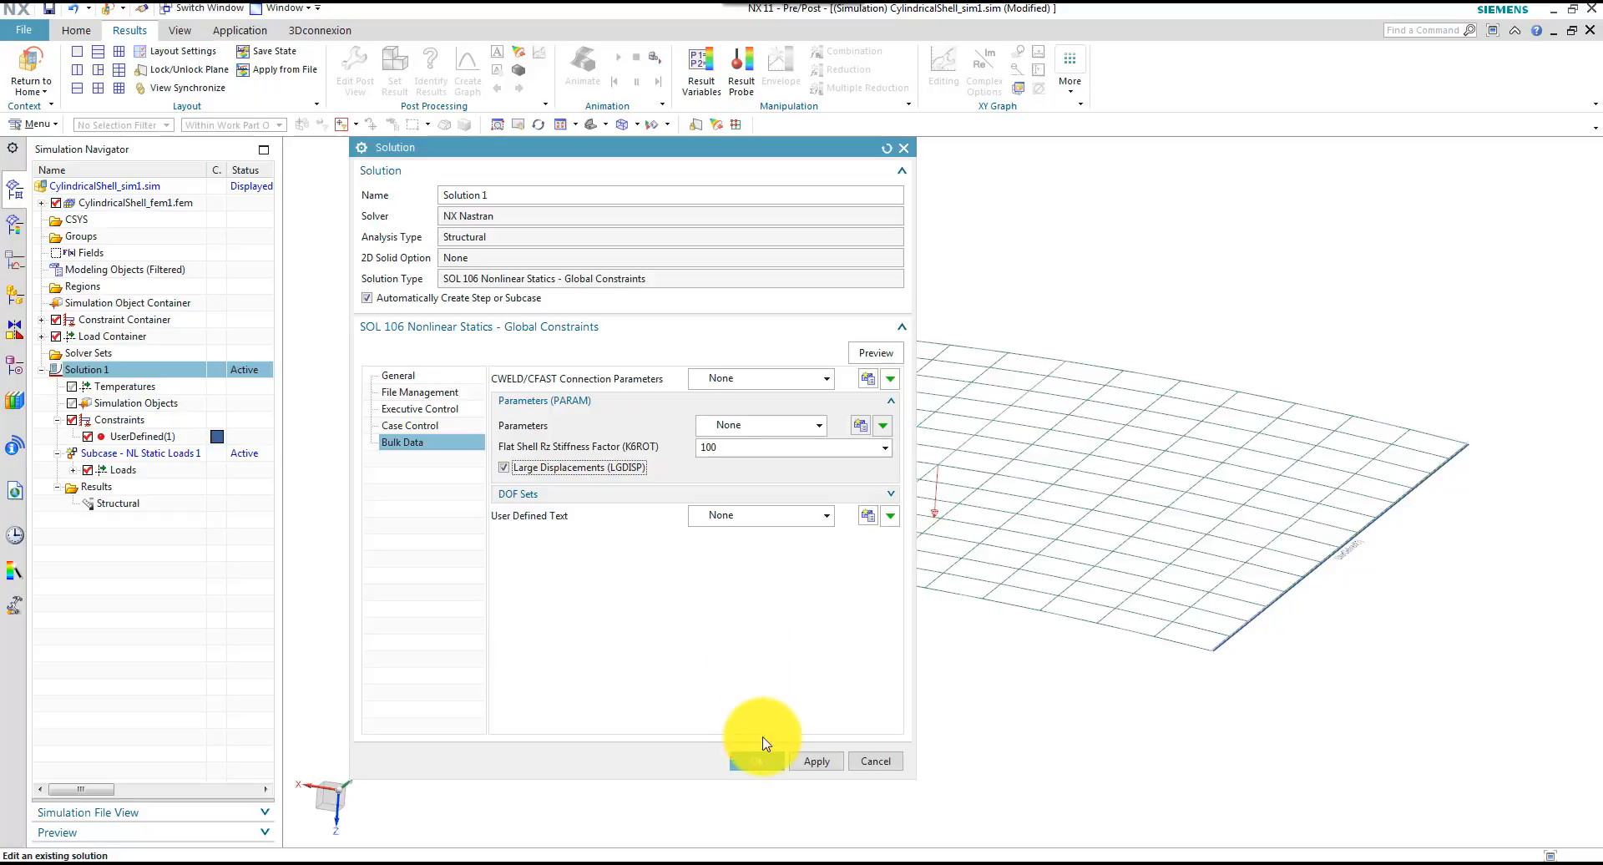
{"action": "left_click", "coordinate": [757, 761]}
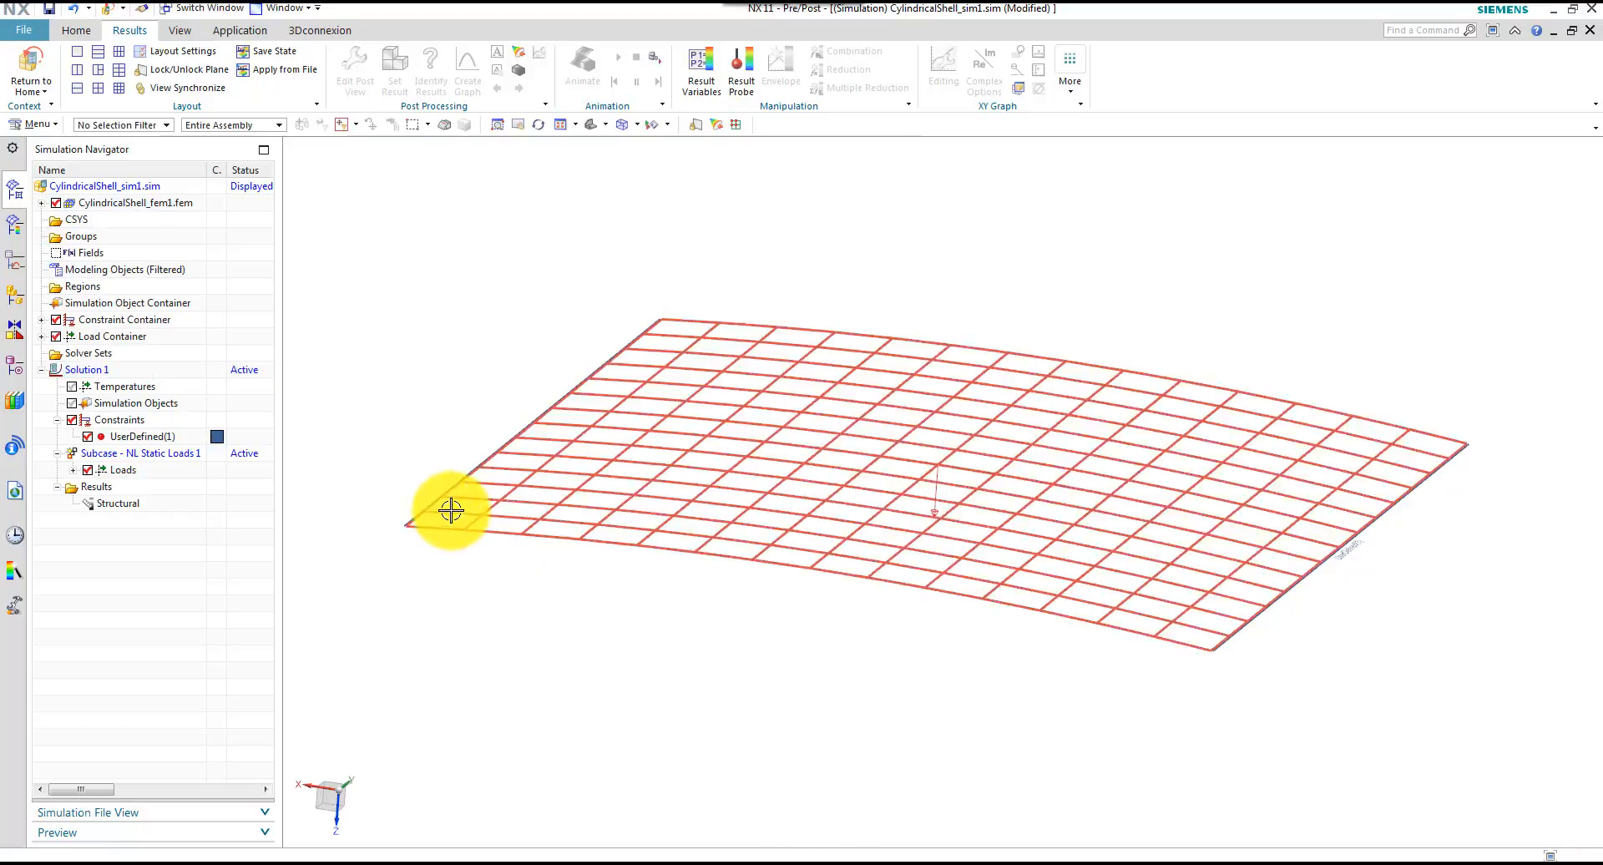
Solve Solution 1 with the Model Setup Check enabled
{"action": "right_click", "coordinate": [108, 373]}
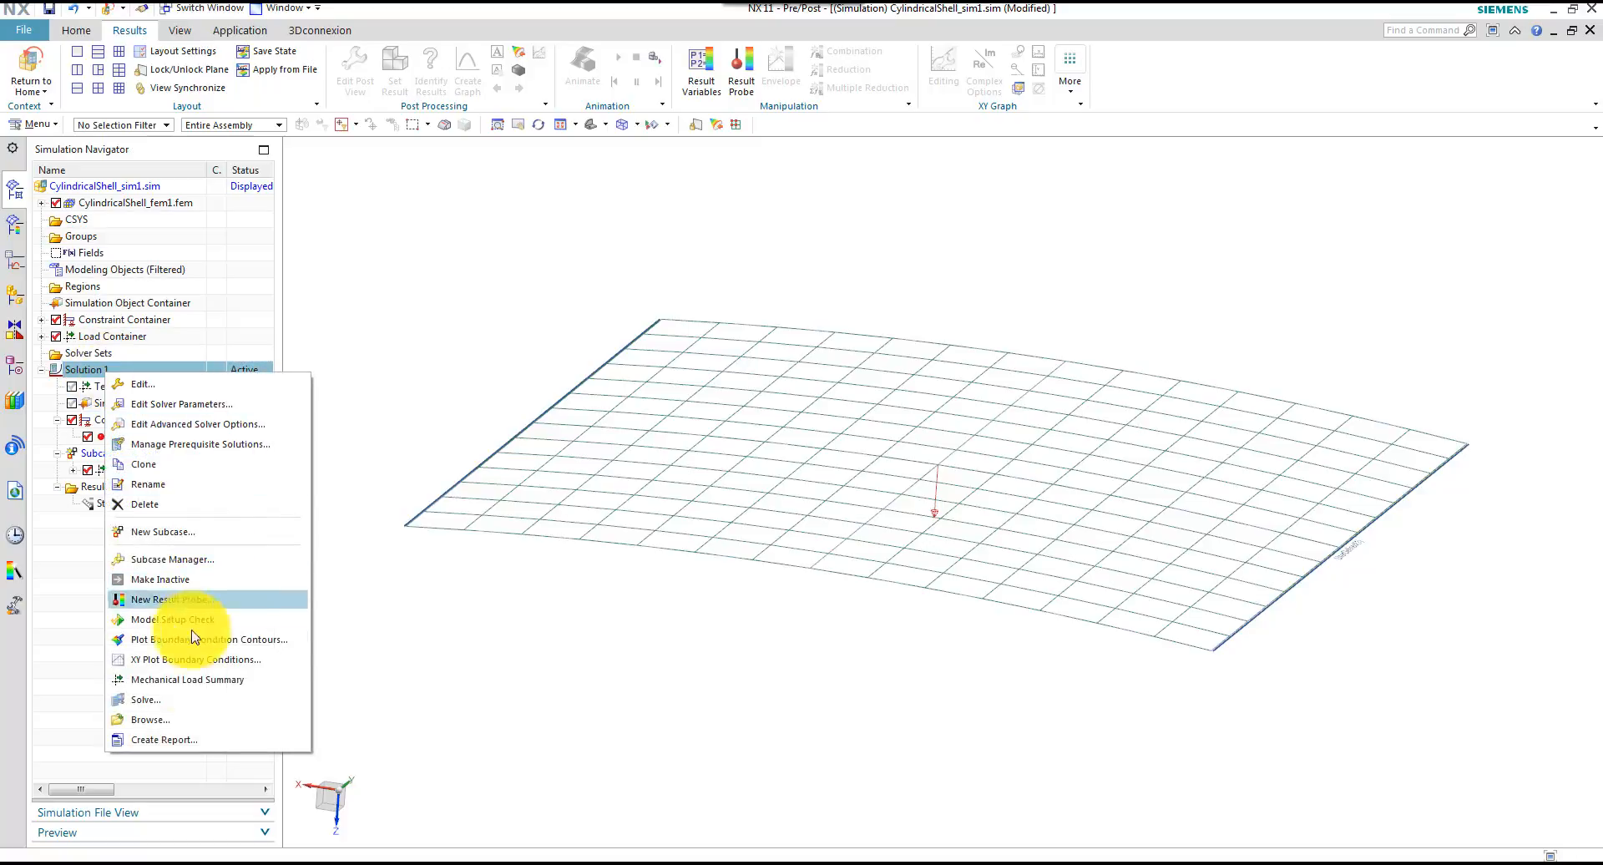
{"action": "left_click", "coordinate": [180, 701]}
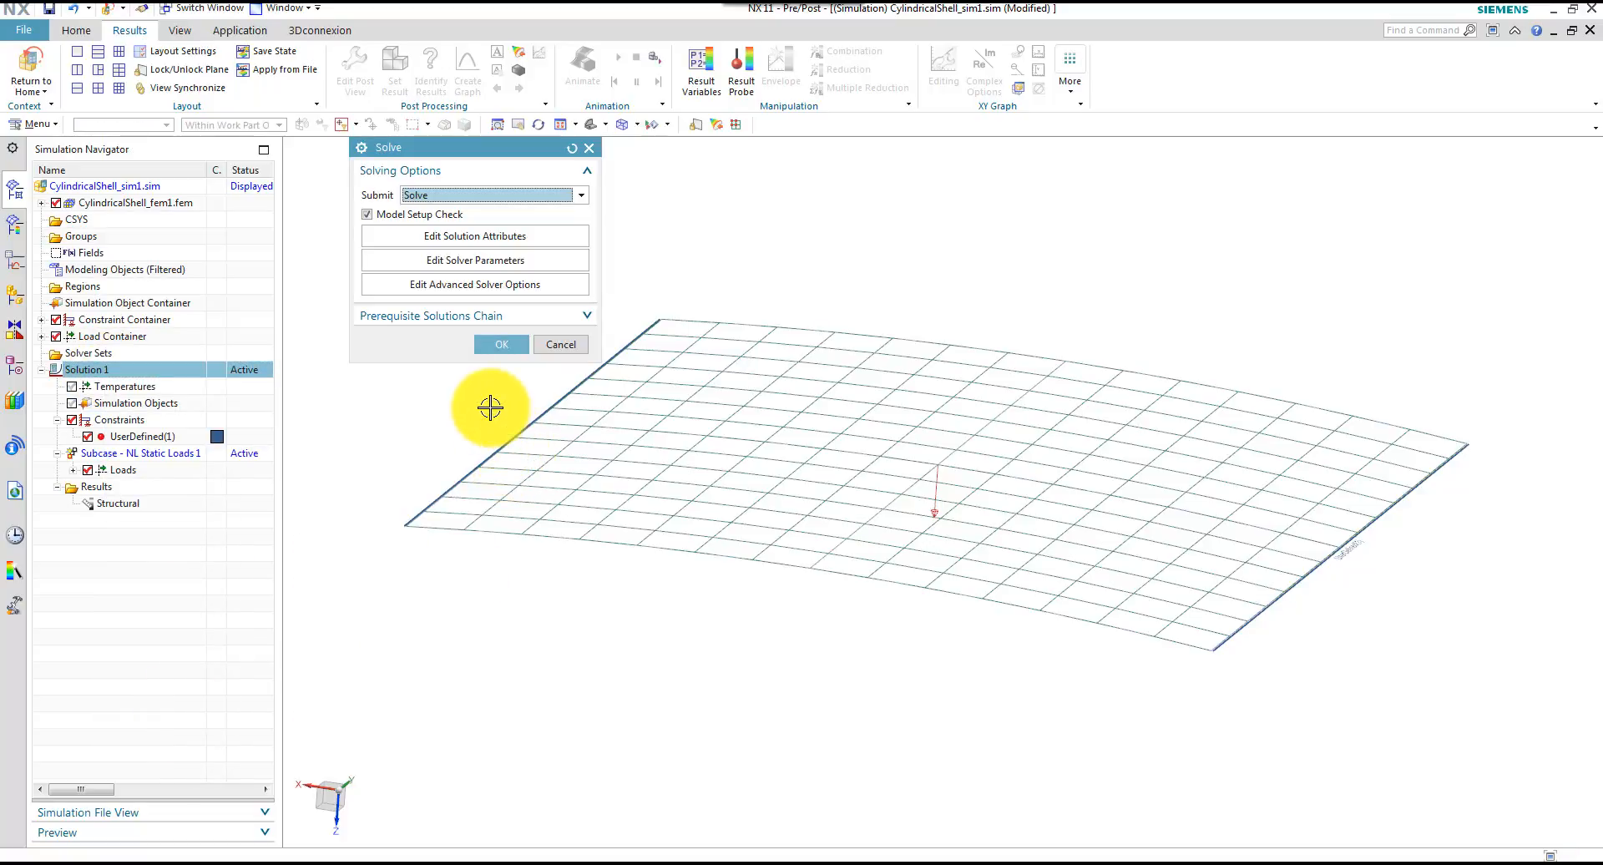
{"action": "left_click", "coordinate": [502, 344]}
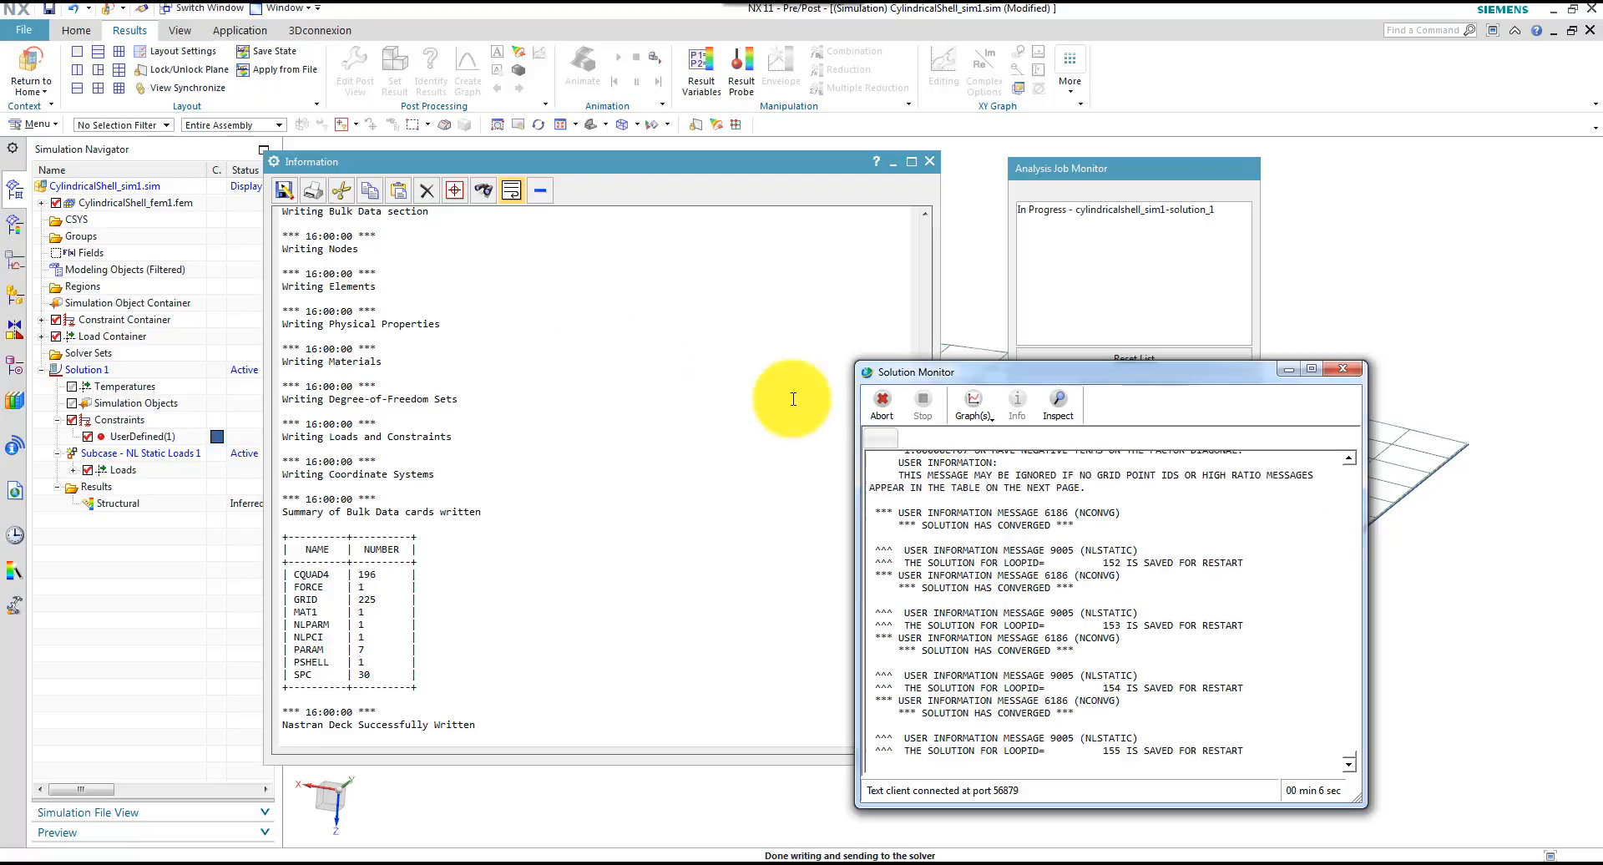
Examine the solver's Load Step Convergence graph, accept reviewing all messages when the run ends, and dismiss the graph
{"action": "left_click", "coordinate": [973, 407]}
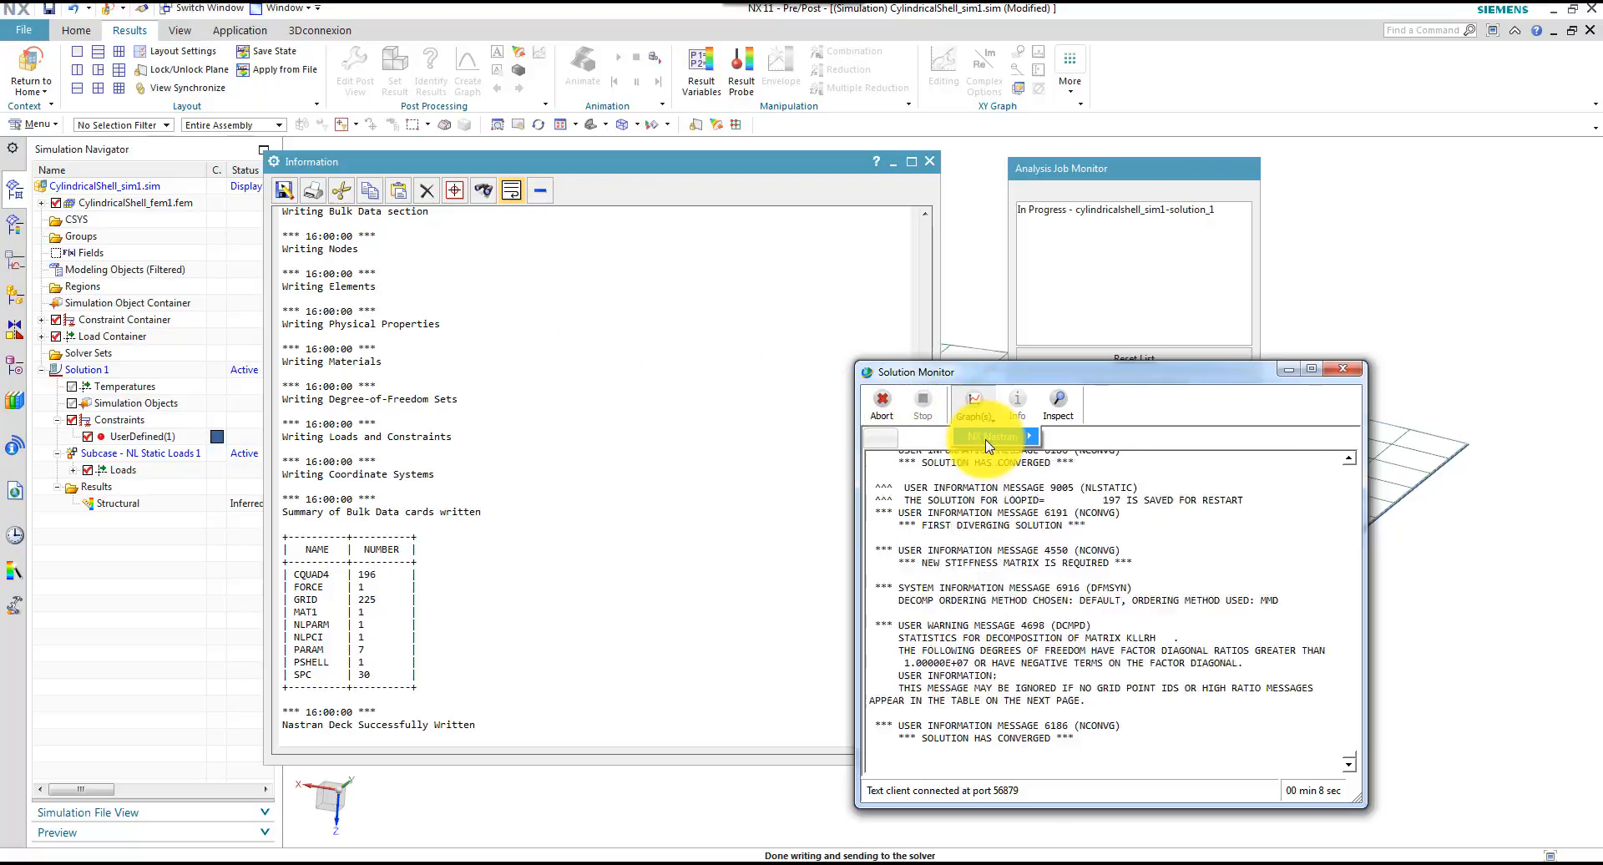
{"action": "mouse_move", "coordinate": [1008, 448]}
{"action": "left_click", "coordinate": [1065, 438]}
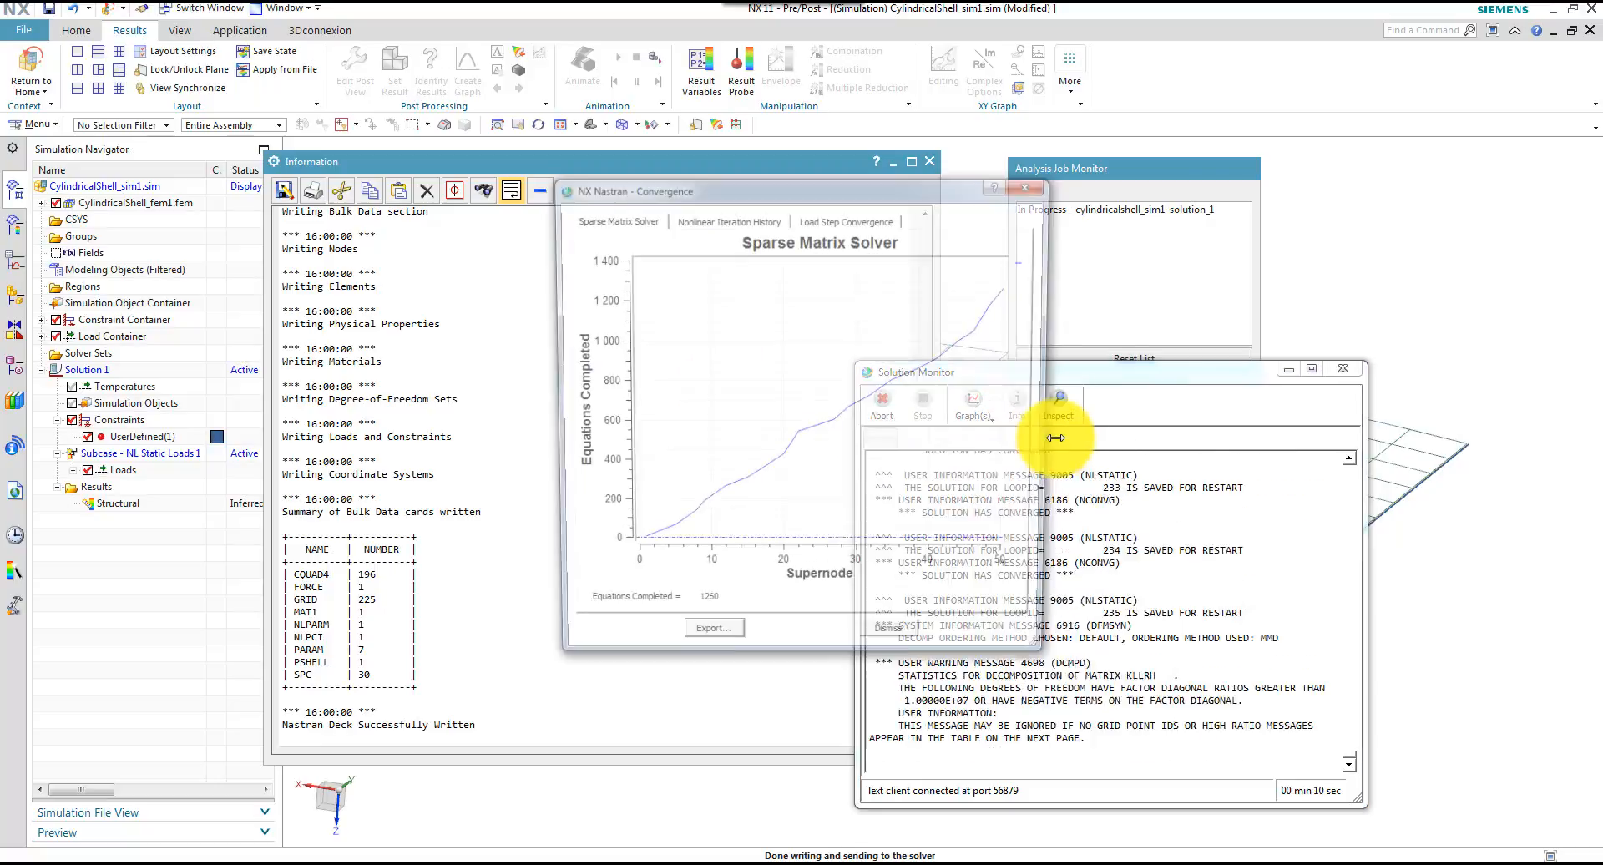
{"action": "left_click", "coordinate": [817, 217]}
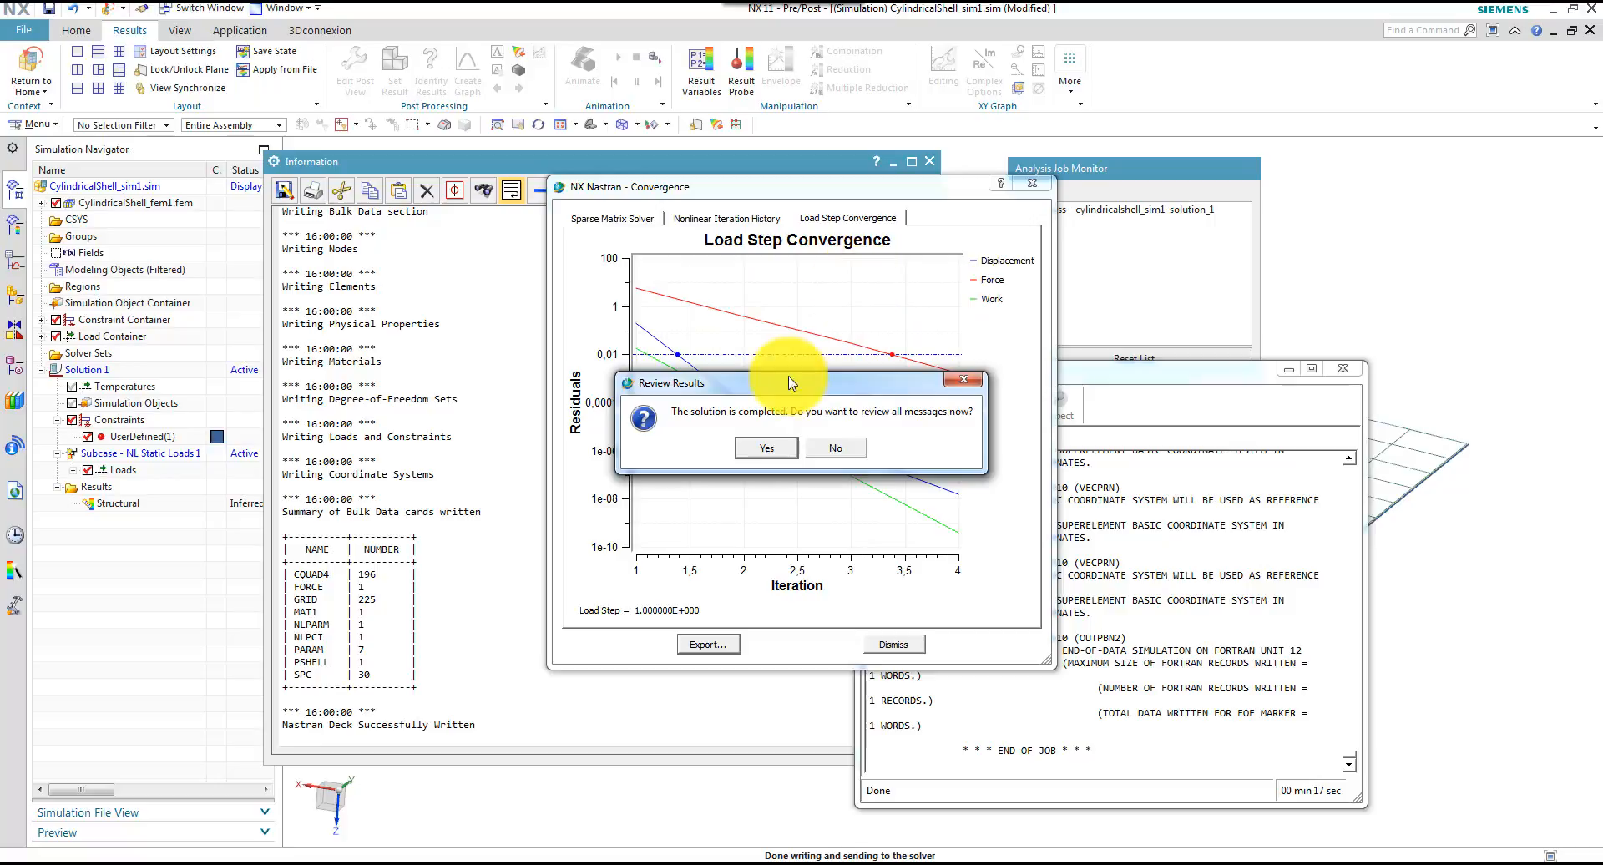
{"action": "left_click", "coordinate": [766, 449]}
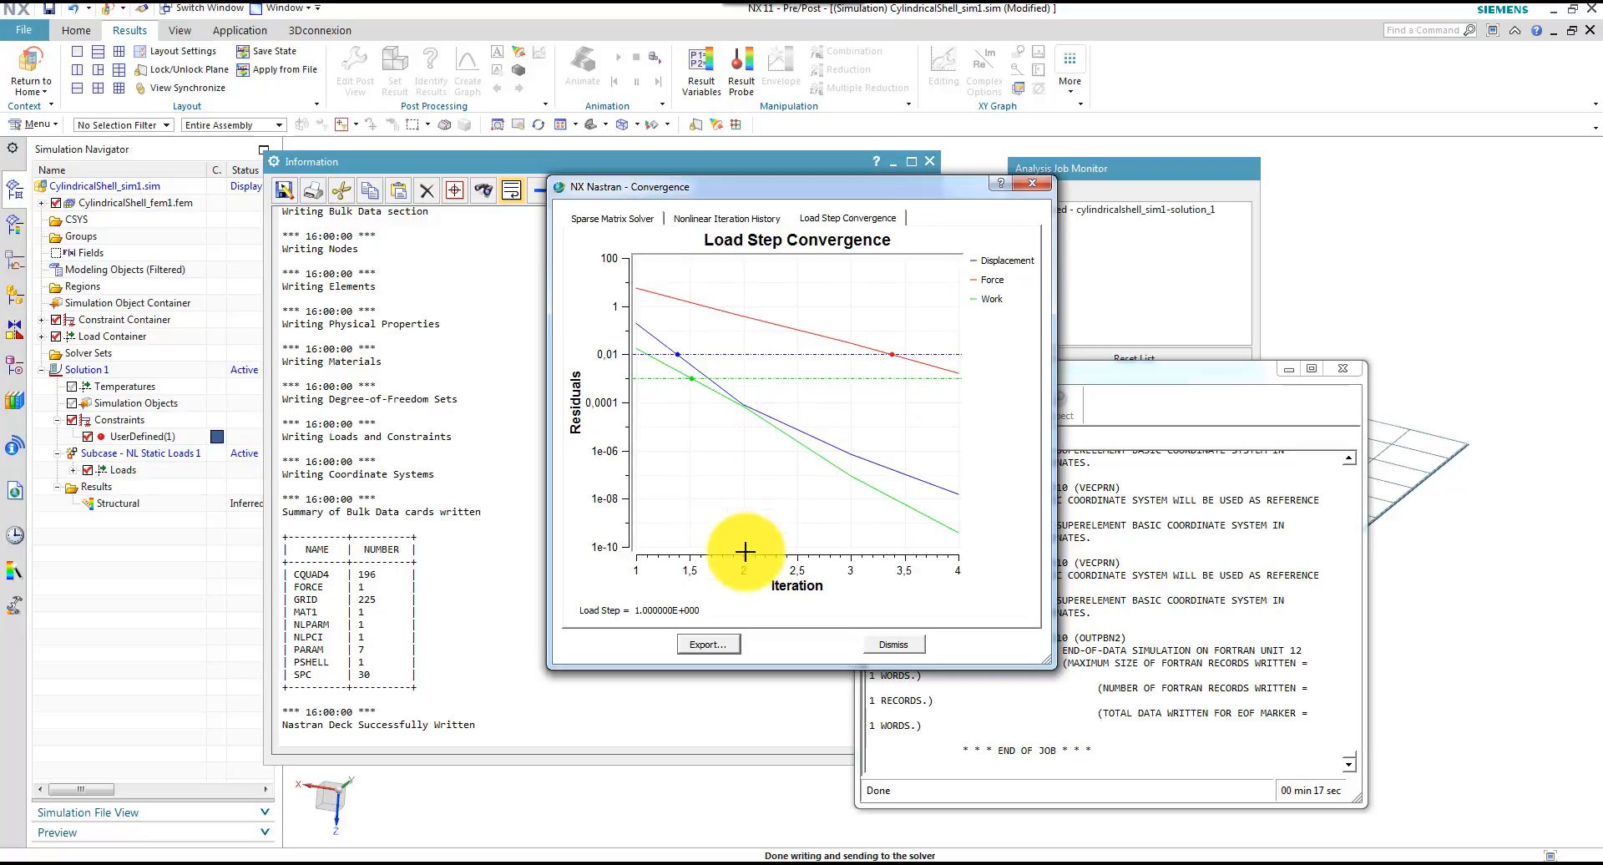
{"action": "left_click", "coordinate": [895, 646]}
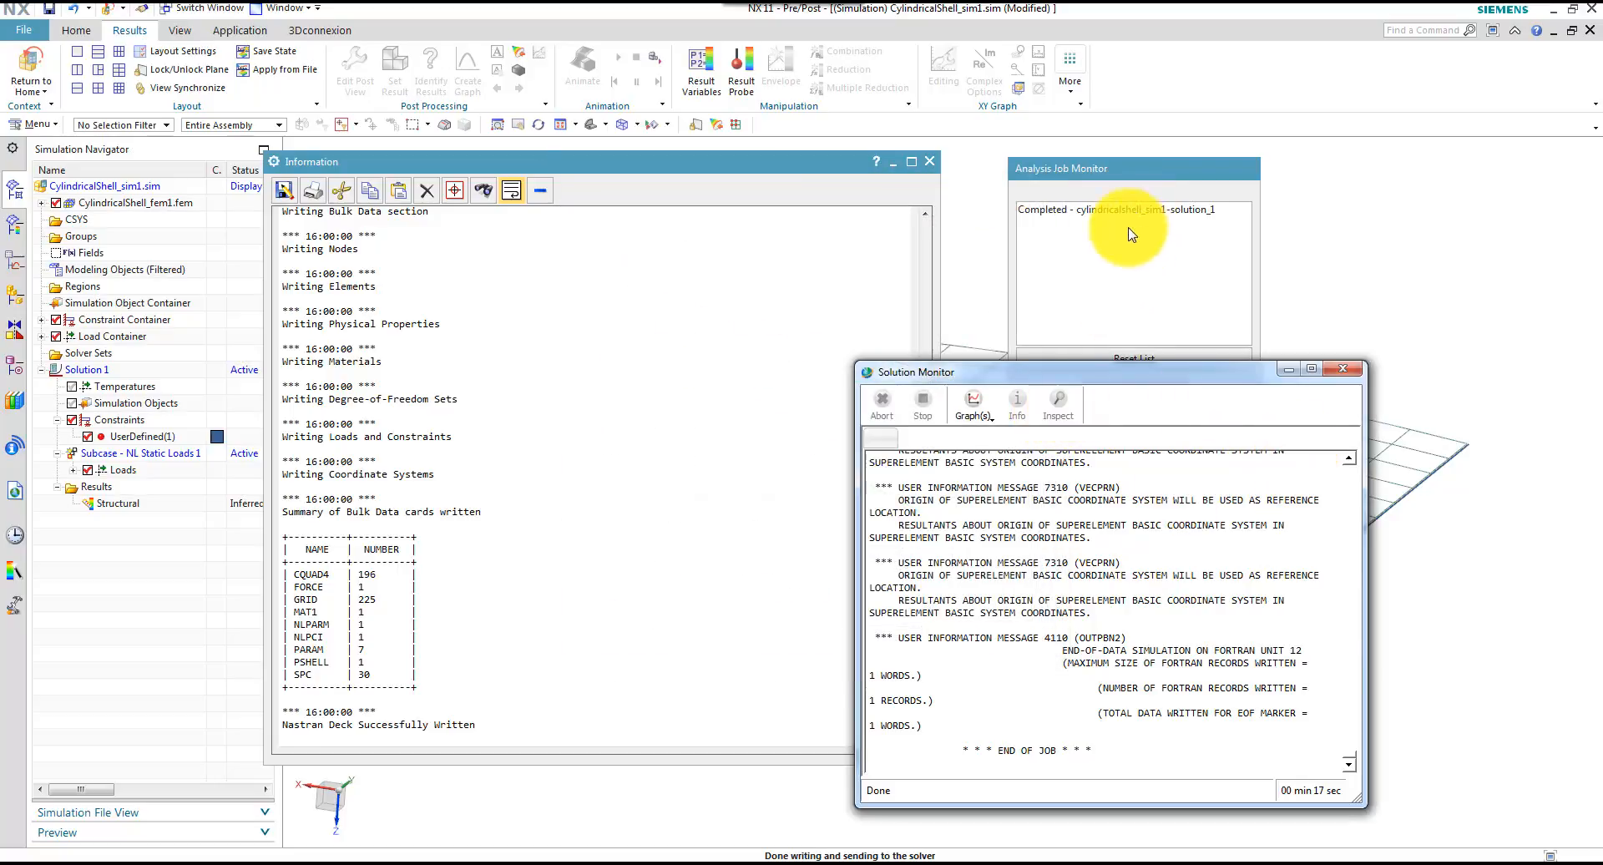
Review the analysis job information for the cylindricalshell_sim1-solution_1 job
{"action": "left_click", "coordinate": [1114, 163]}
{"action": "left_click", "coordinate": [1087, 210]}
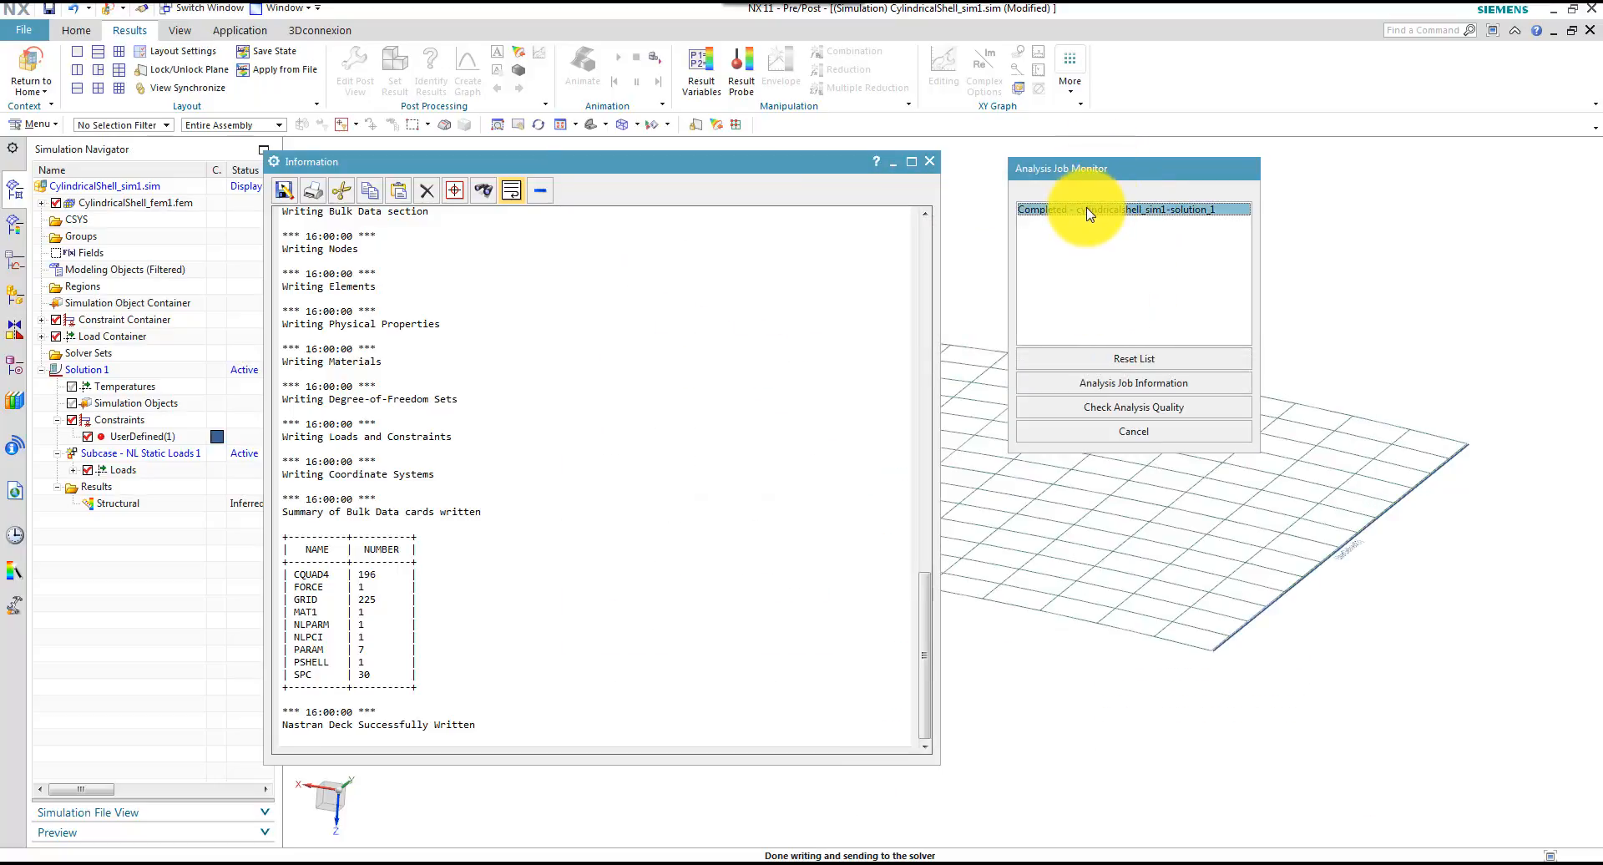
{"action": "left_click", "coordinate": [1117, 384]}
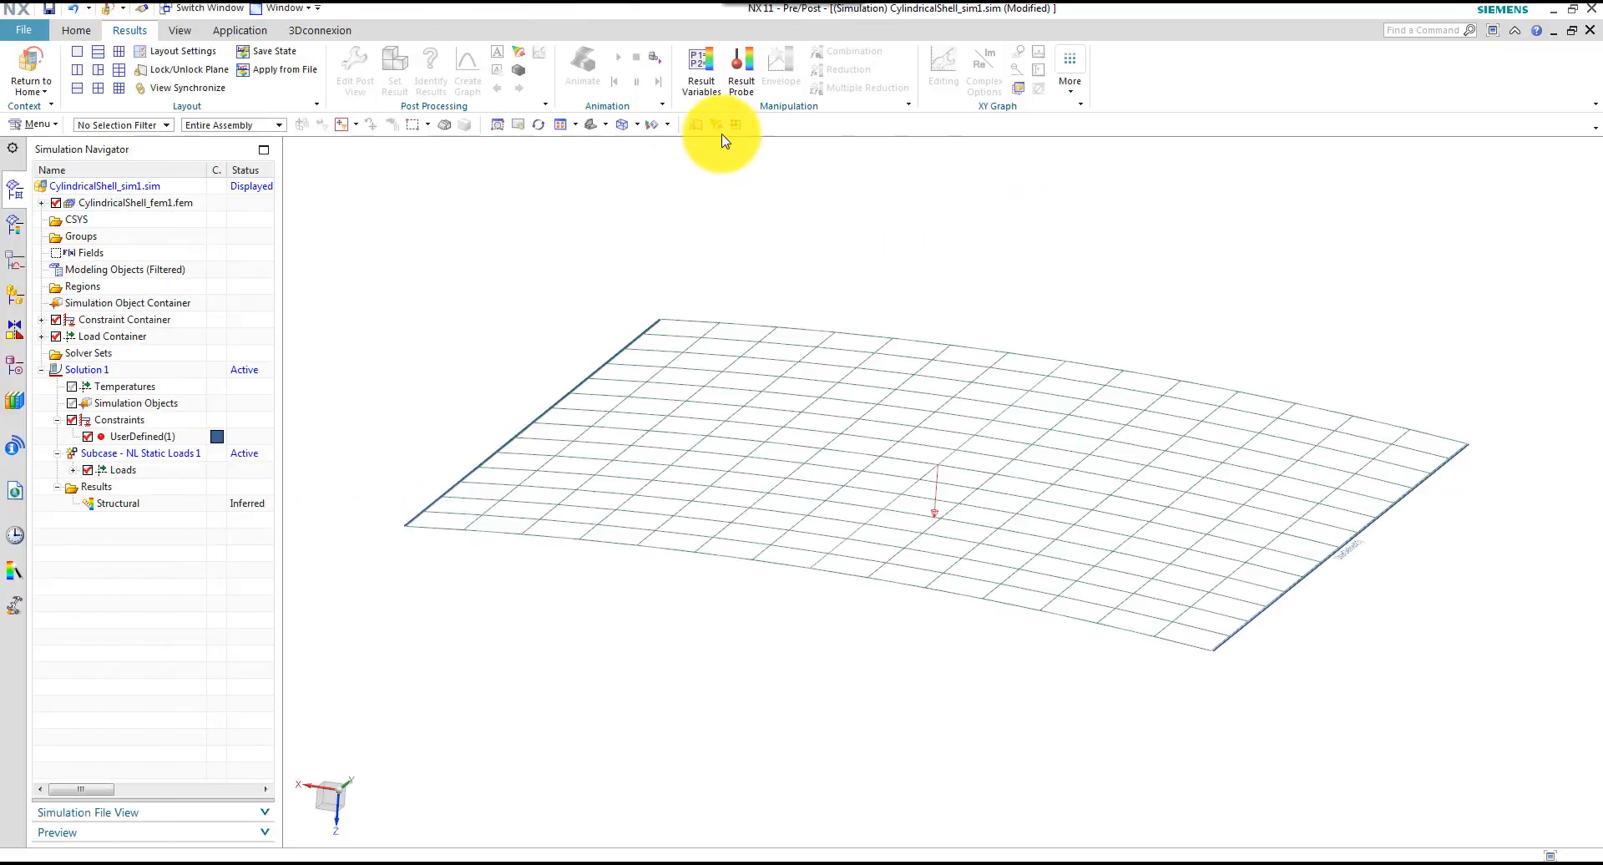
Switch the shell model to shaded display with edges and fit it in the view
{"action": "left_click", "coordinate": [637, 125]}
{"action": "left_click", "coordinate": [658, 151]}
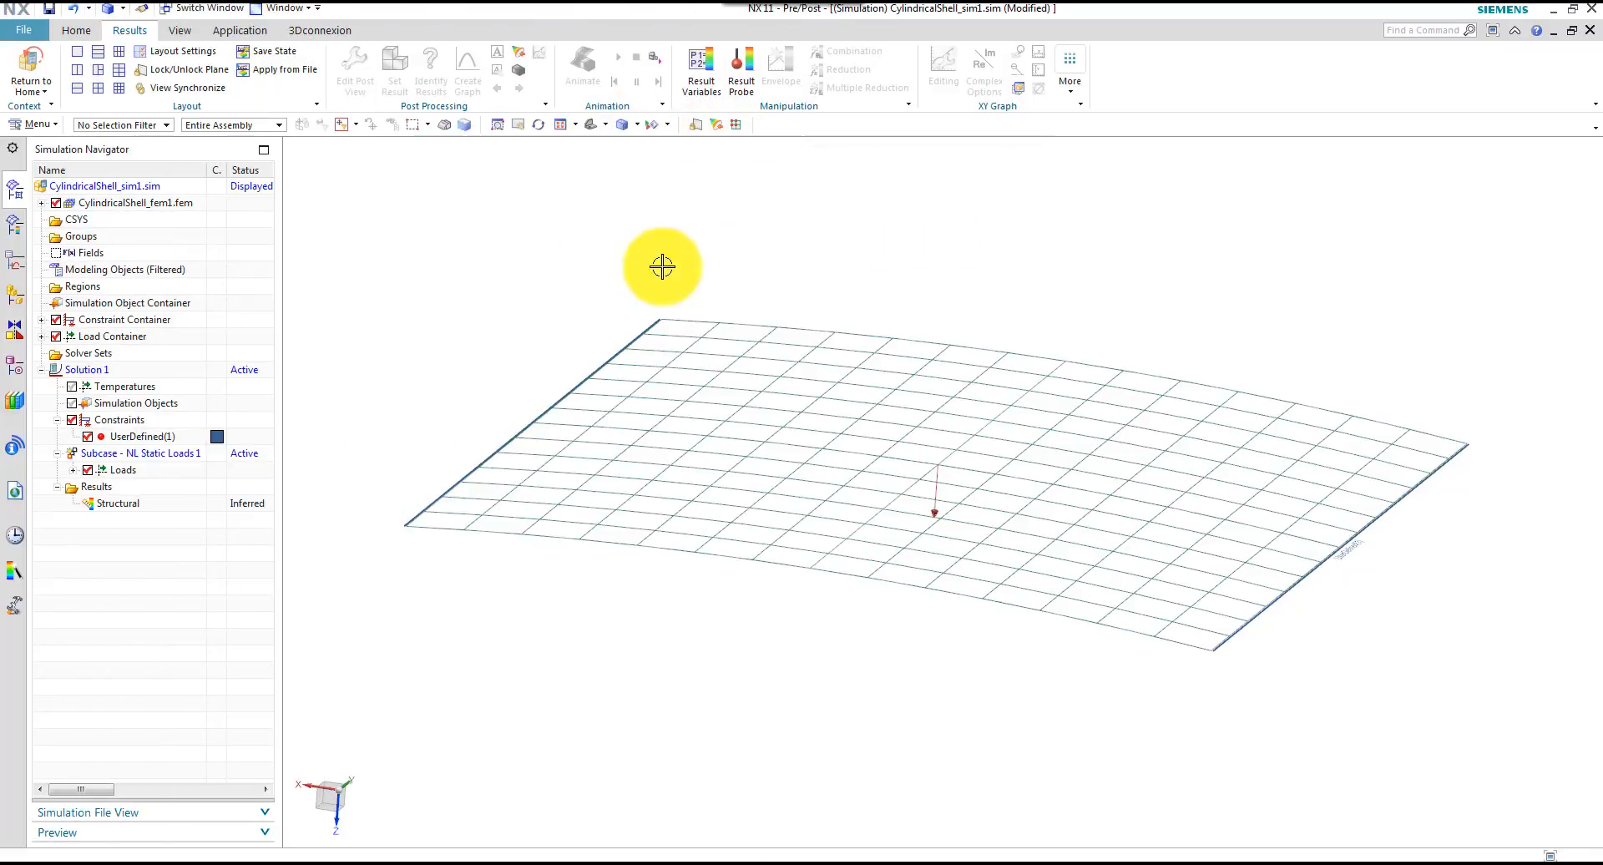
{"action": "key", "text": "ctrl+f"}
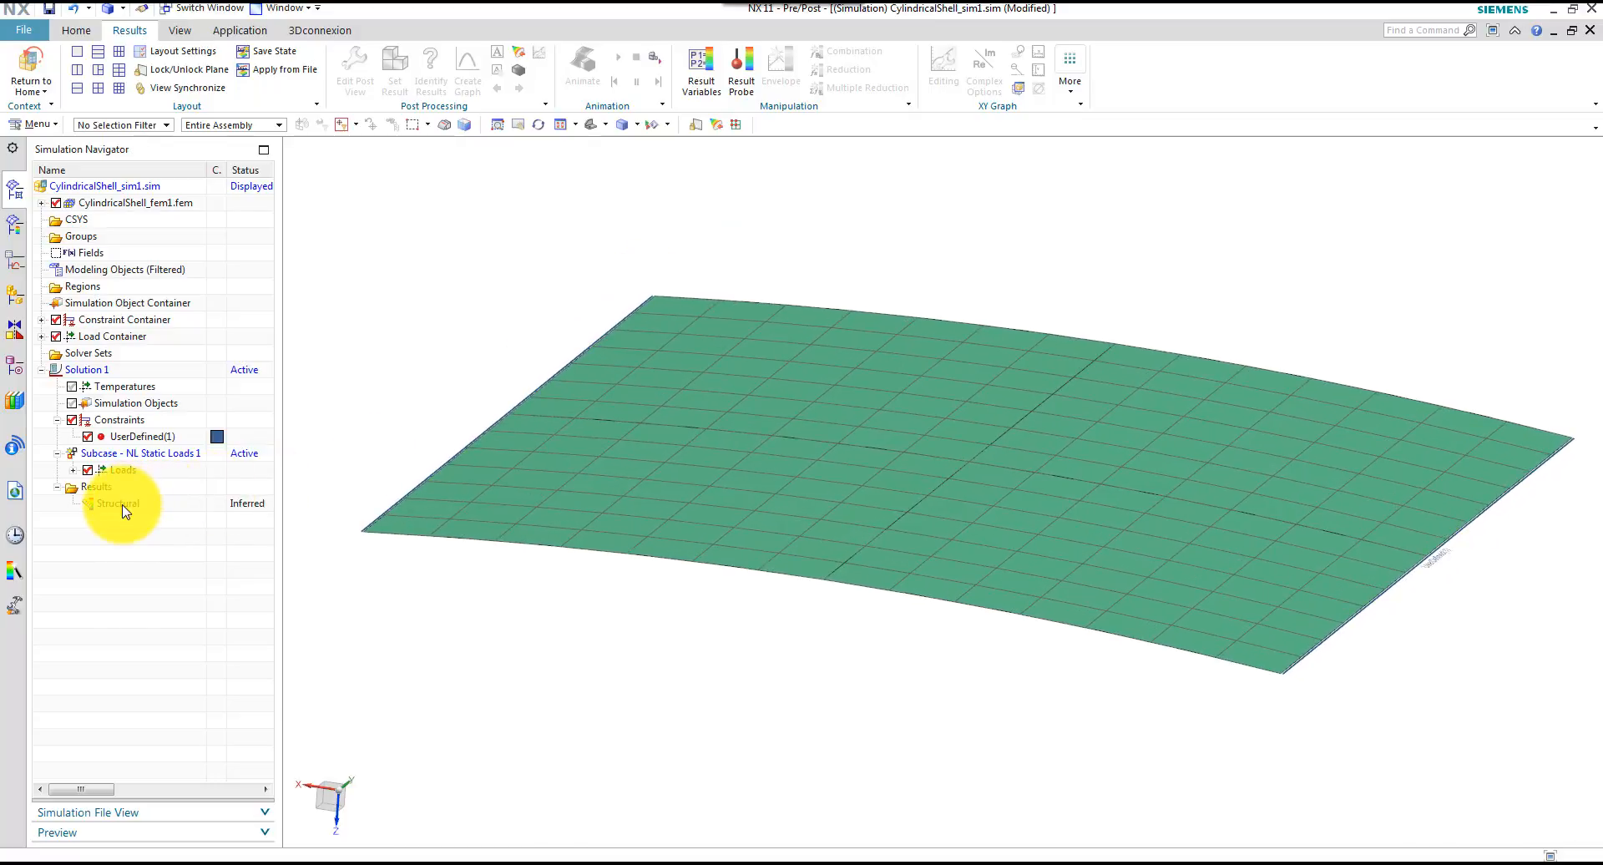
Load the structural results and plot the nodal displacement magnitude for Non-Linear Step 1
{"action": "double_click", "coordinate": [123, 505]}
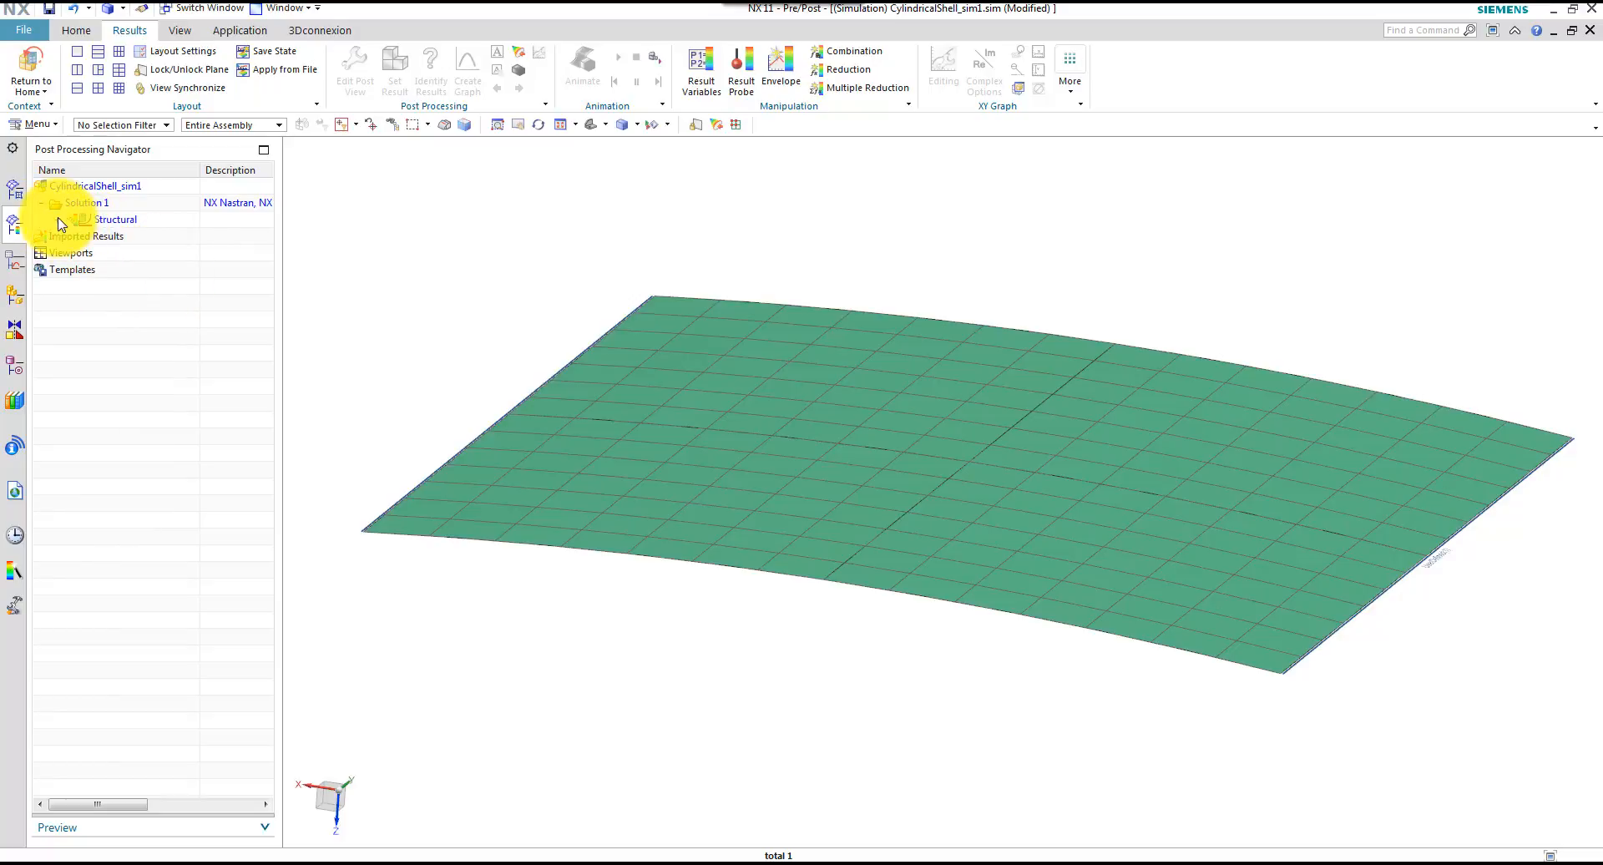
{"action": "left_click", "coordinate": [57, 220]}
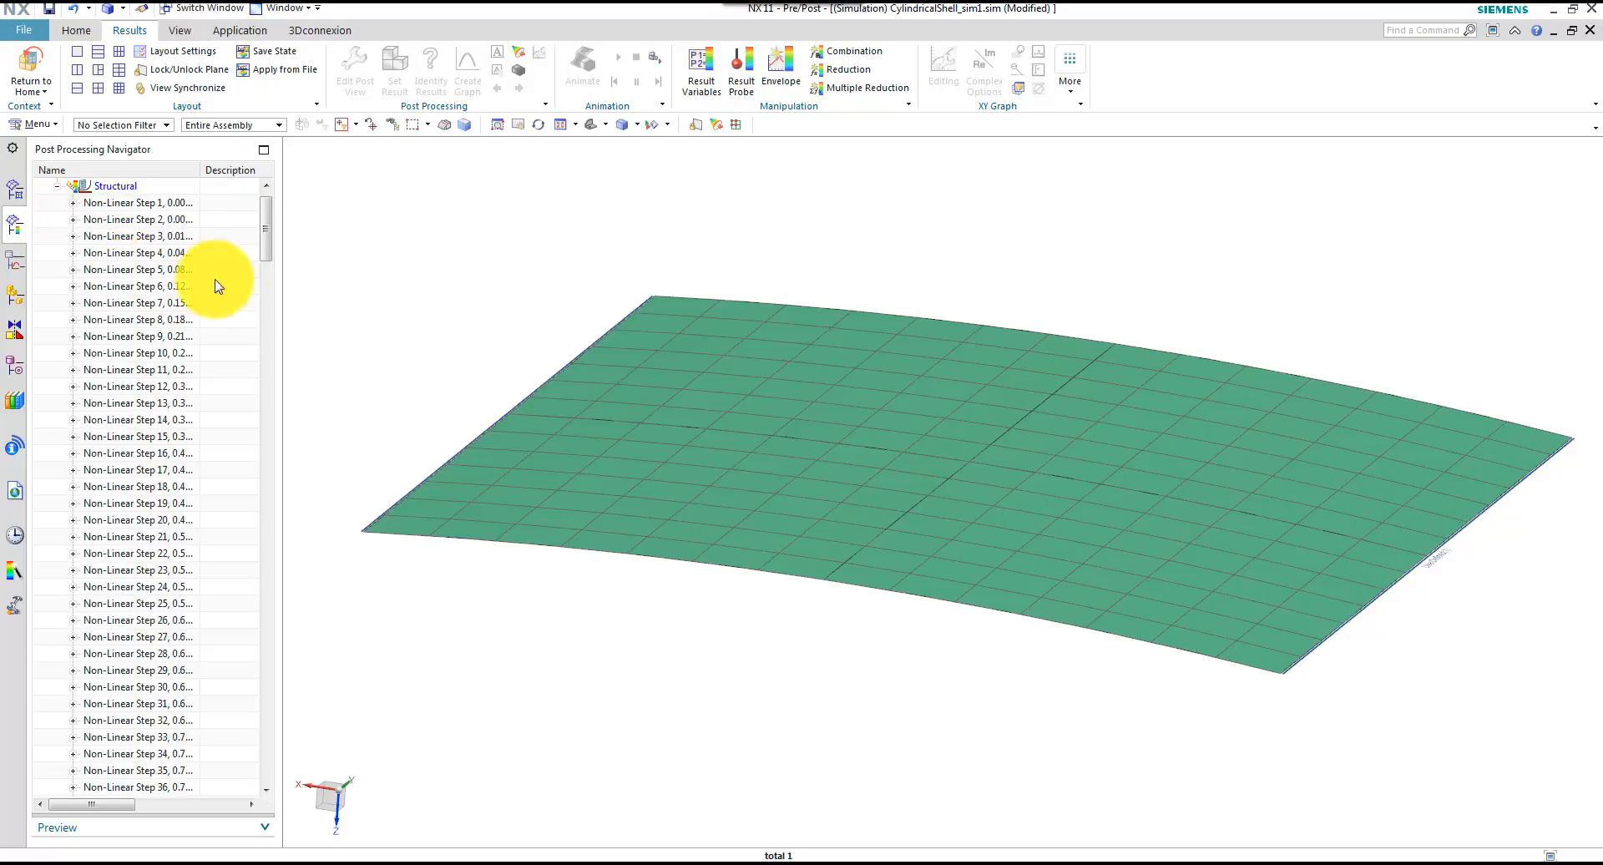
{"action": "left_click", "coordinate": [73, 202]}
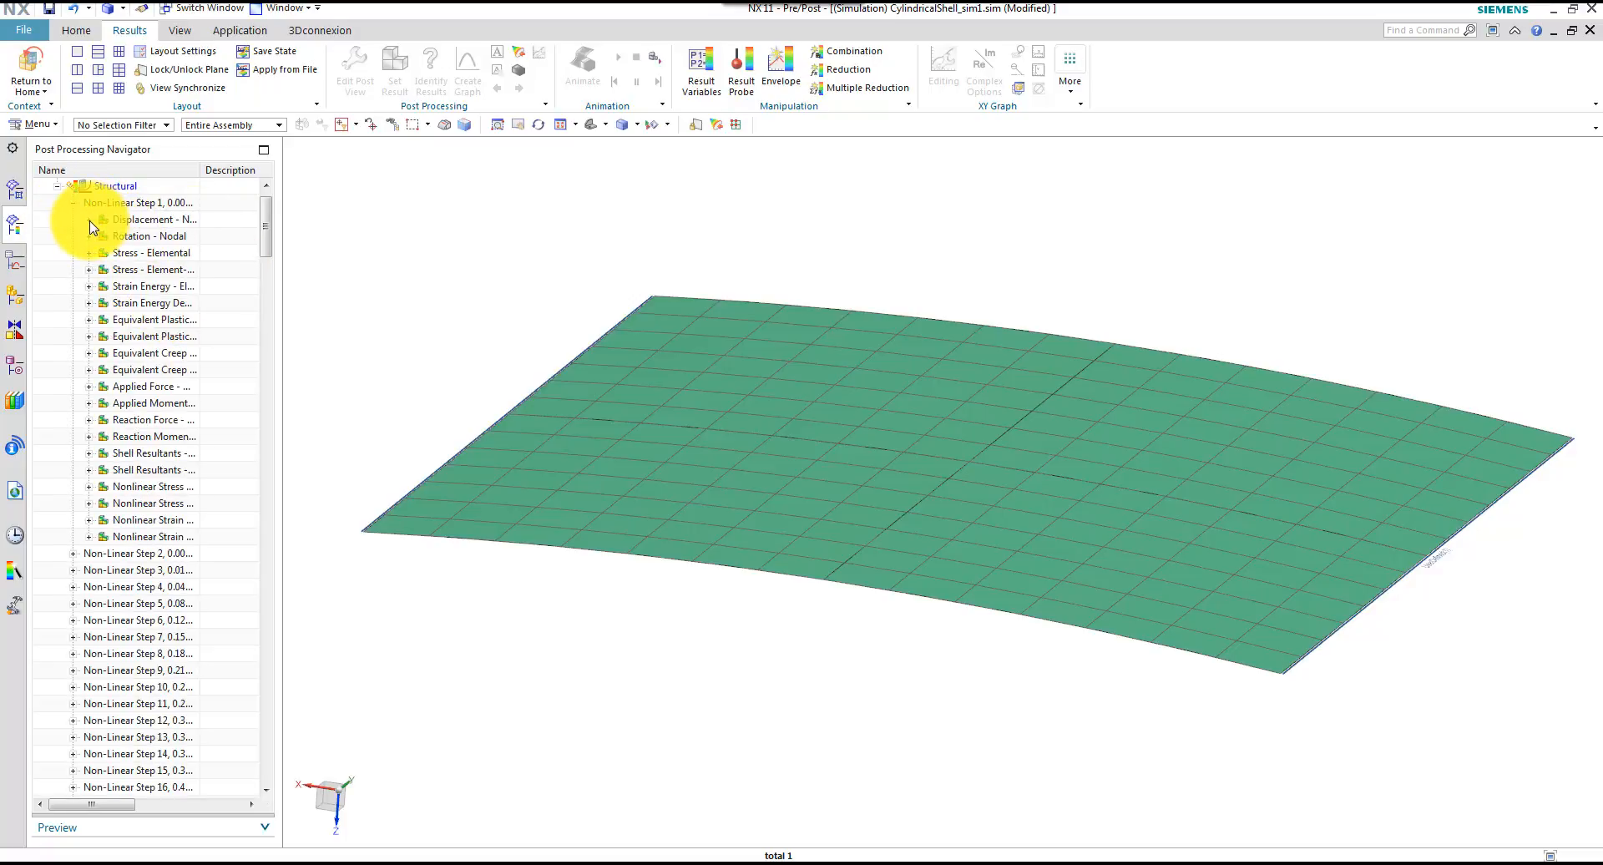
{"action": "left_click", "coordinate": [89, 219]}
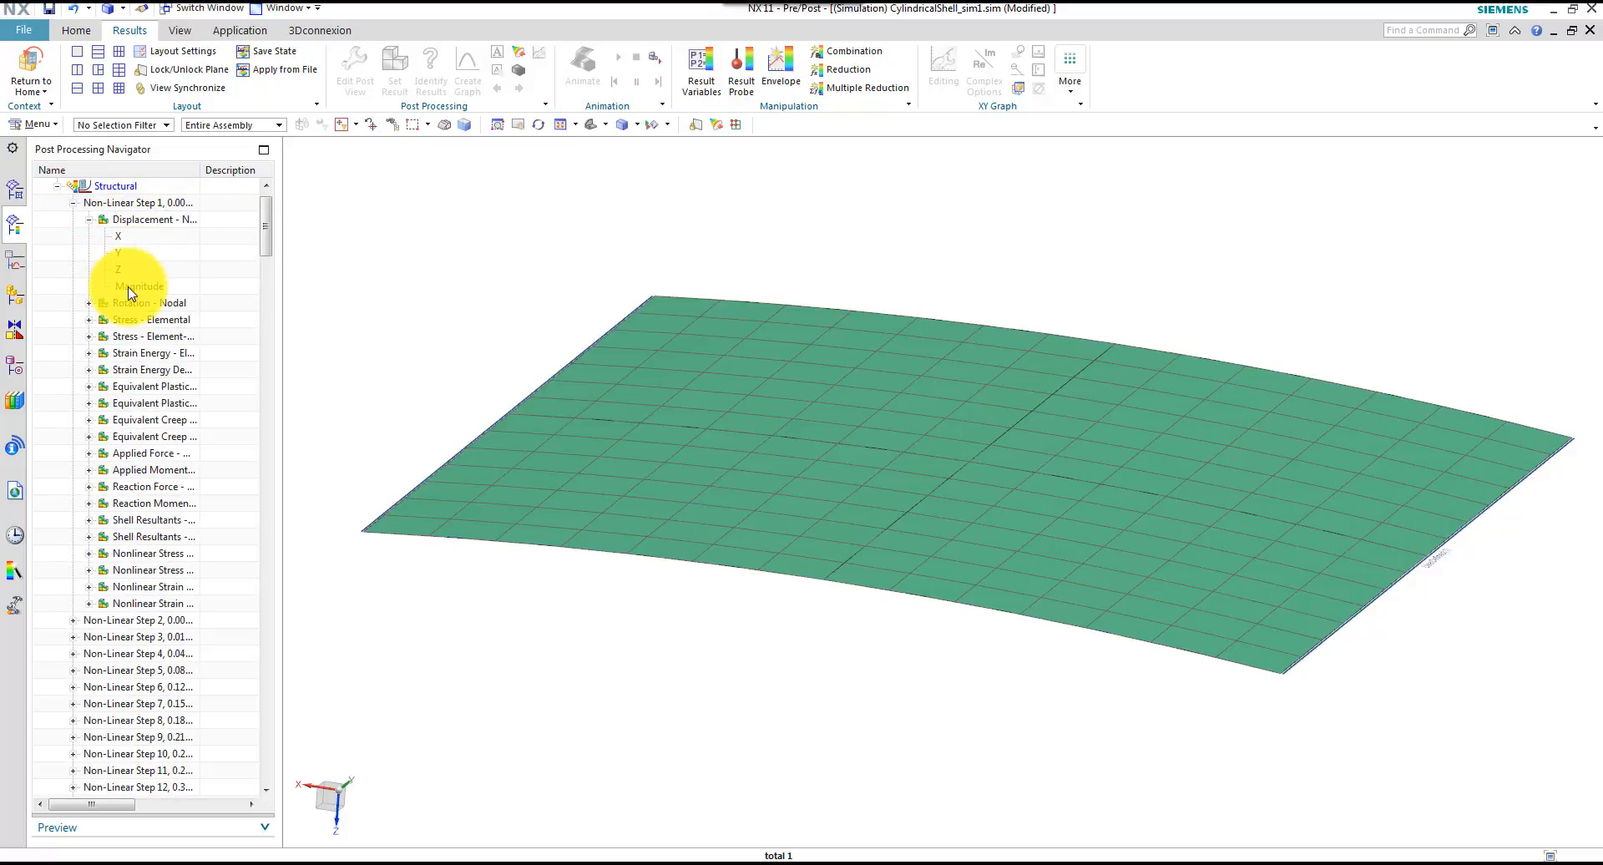
{"action": "double_click", "coordinate": [130, 285]}
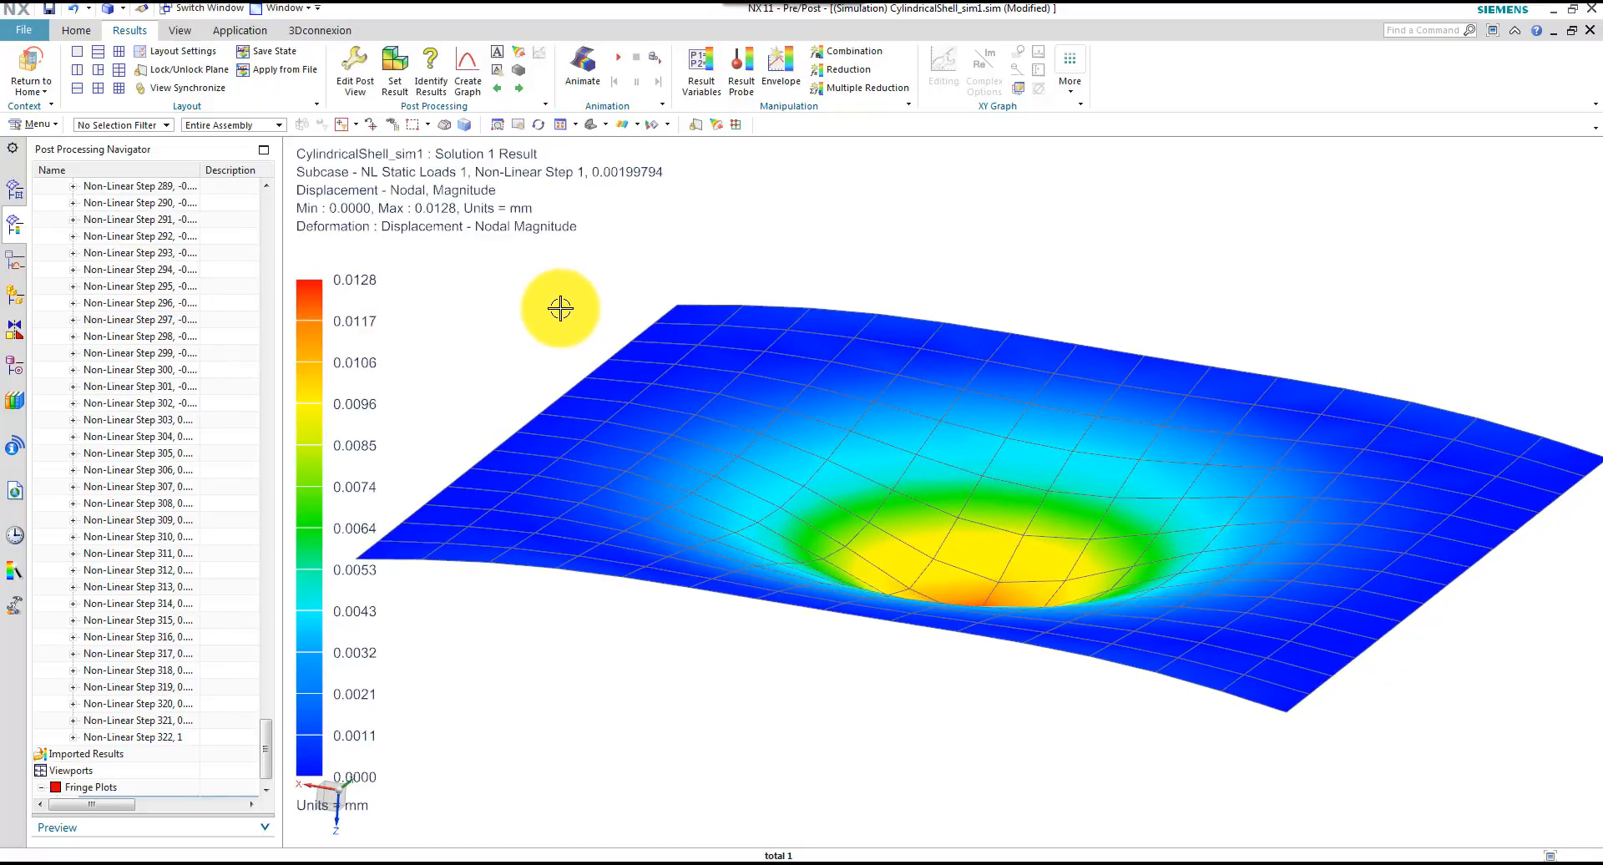
Set the post view's deformation scale to 1 with the Absolute option
{"action": "left_click", "coordinate": [356, 65]}
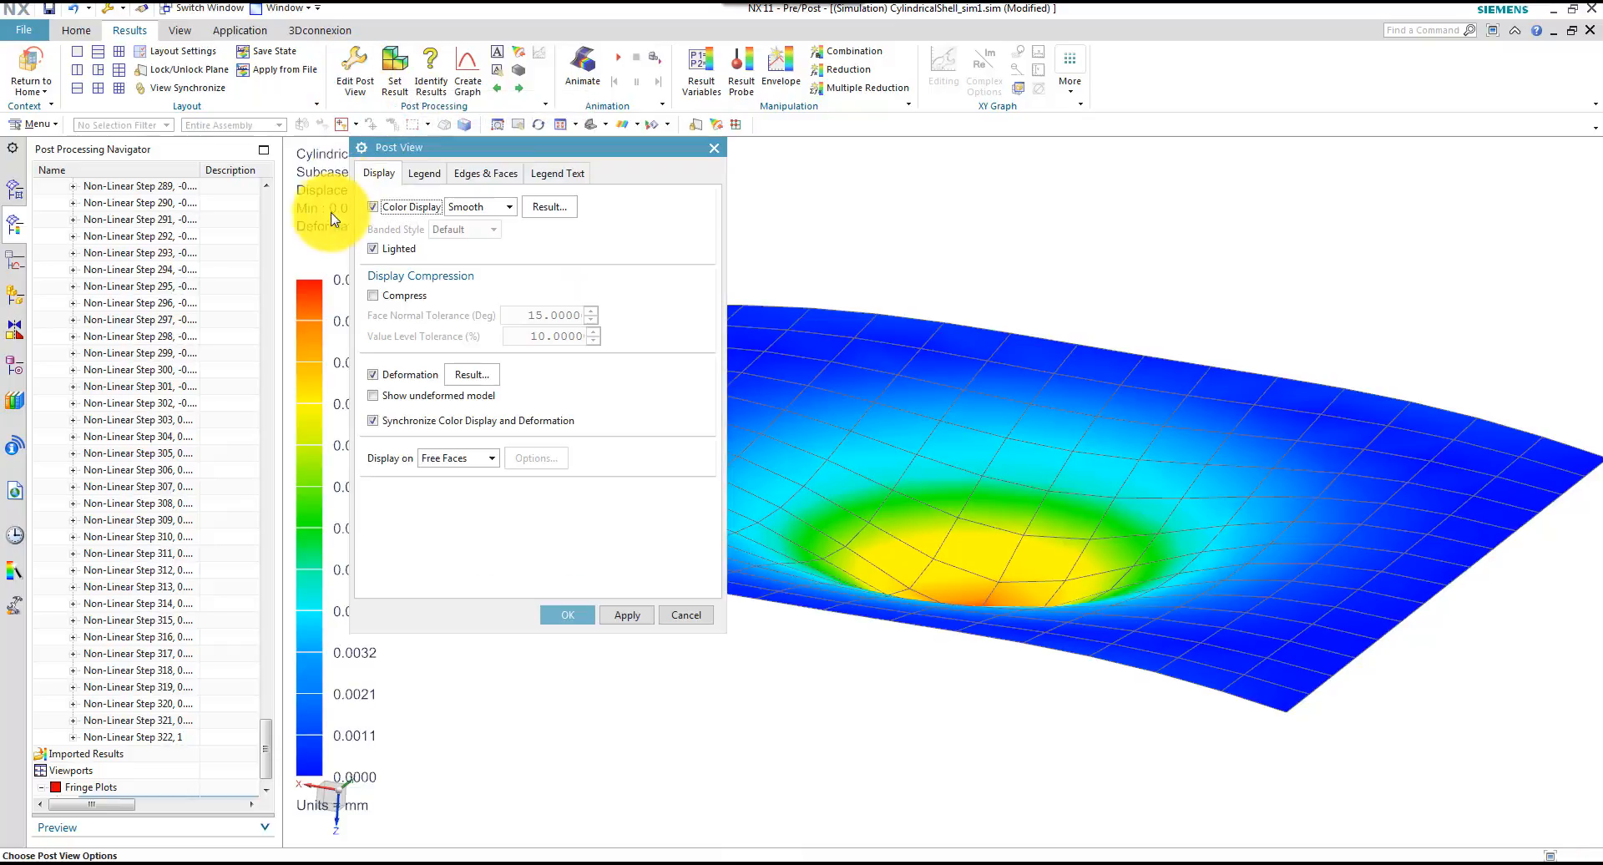
{"action": "left_click", "coordinate": [460, 377]}
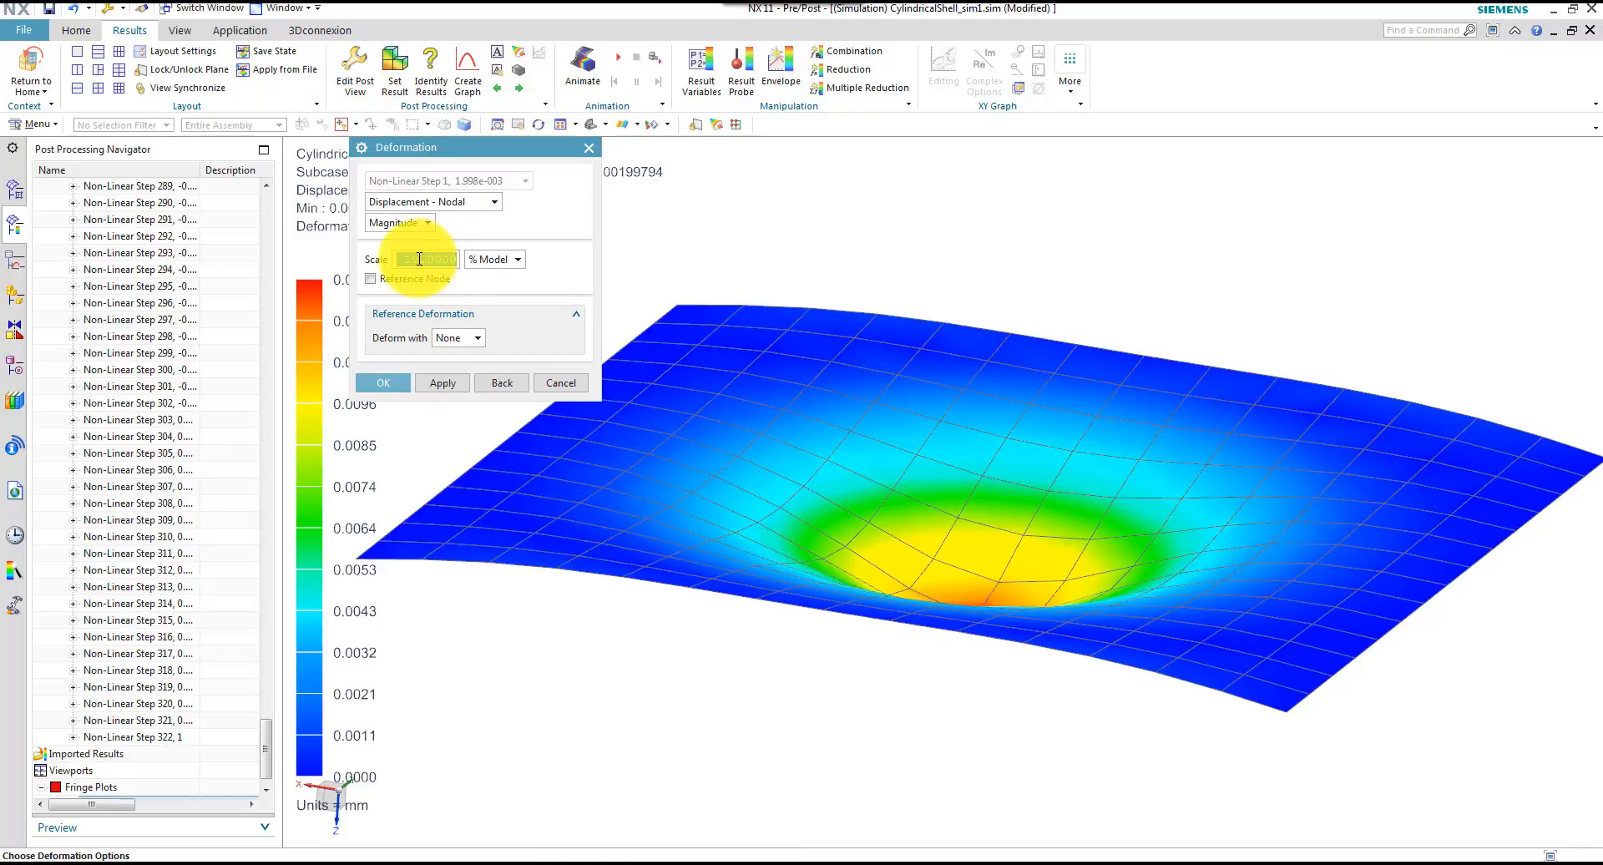
{"action": "type", "text": "1"}
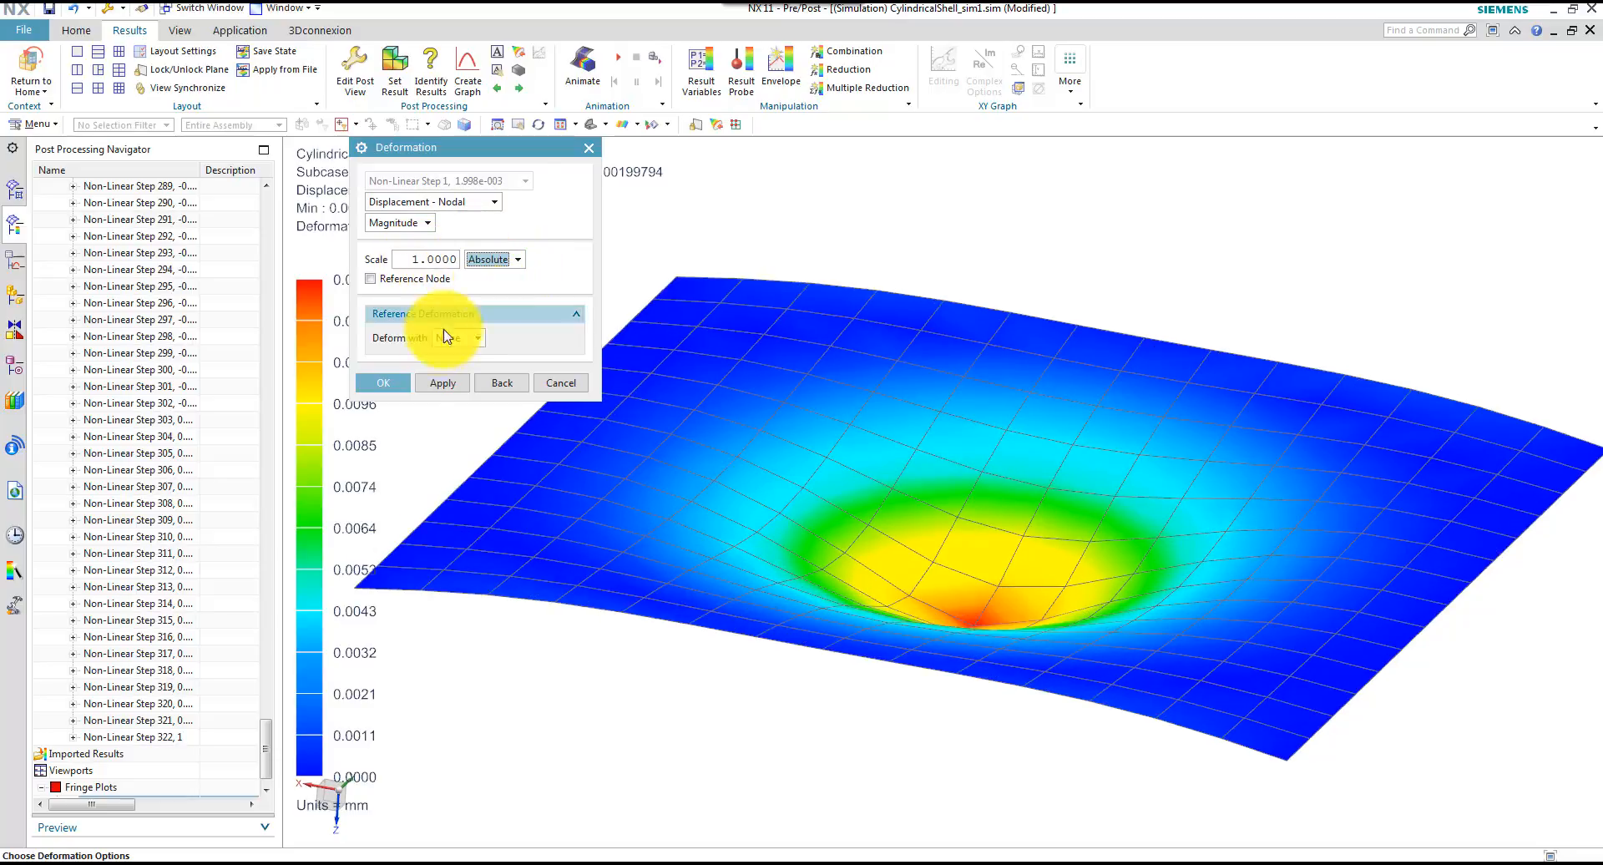
{"action": "left_click", "coordinate": [403, 381]}
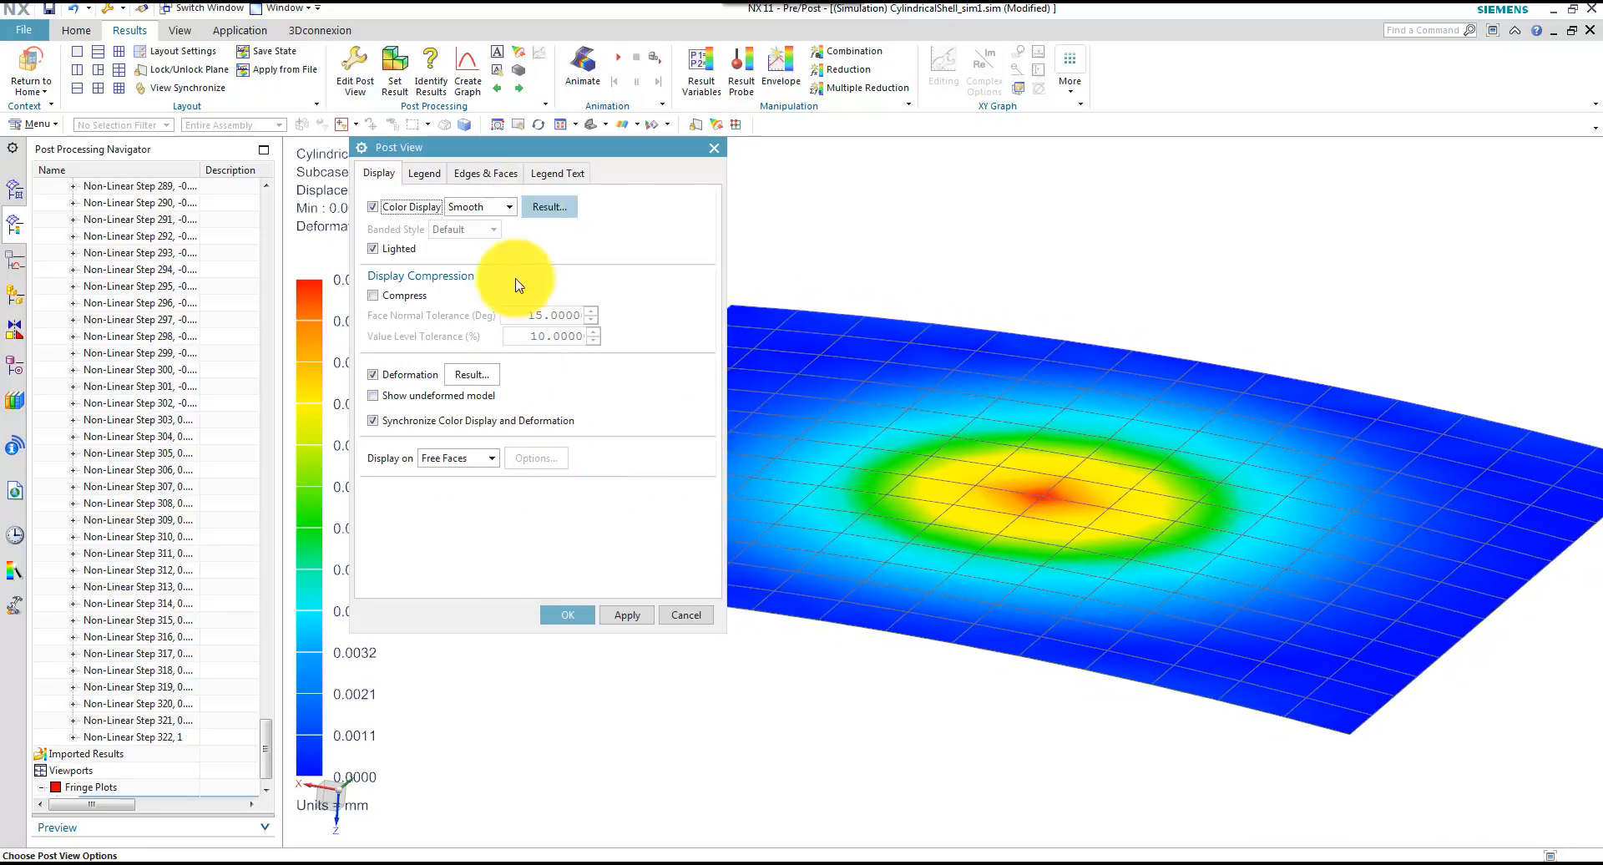
{"action": "left_click", "coordinate": [569, 615]}
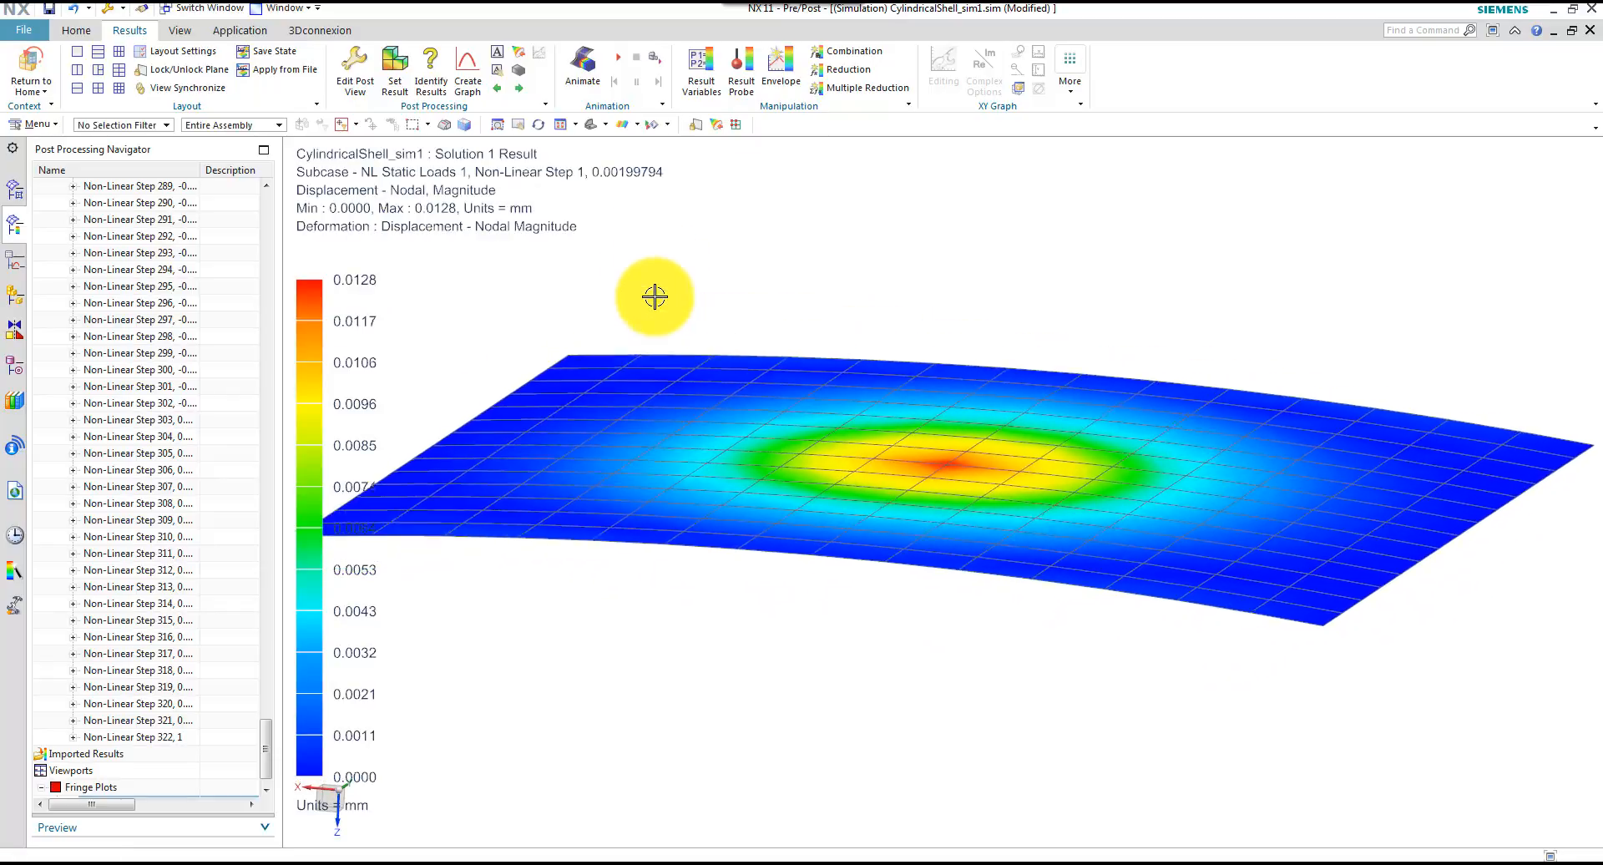
Animate the displacement result over the iterations from Non-Linear Step 1 to Non-Linear Step 322 with a step of 4
{"action": "left_click", "coordinate": [580, 64]}
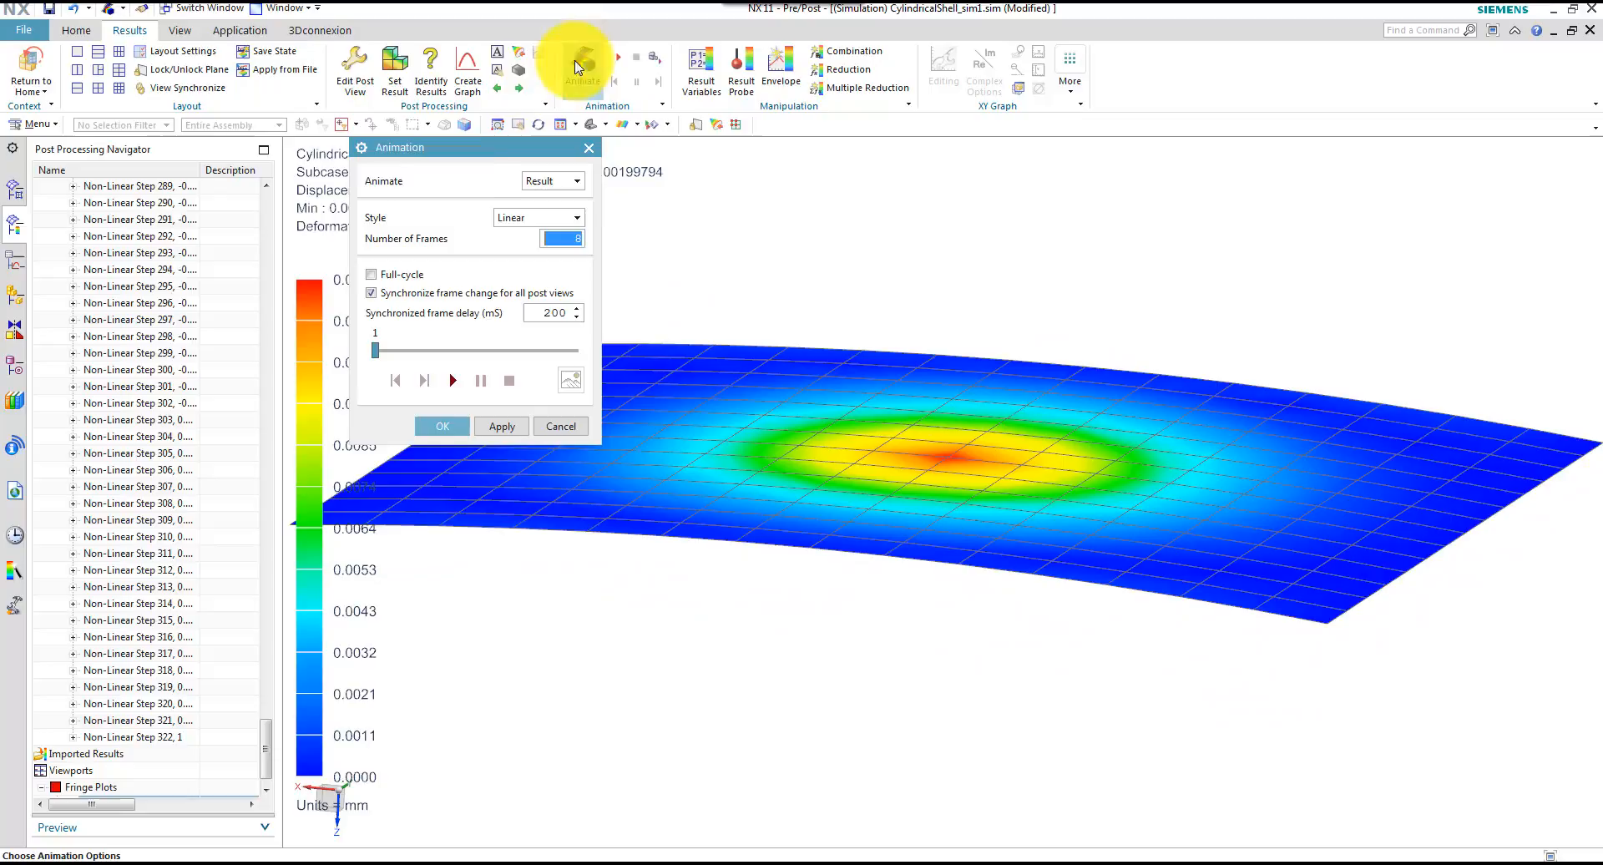
{"action": "left_click", "coordinate": [543, 181]}
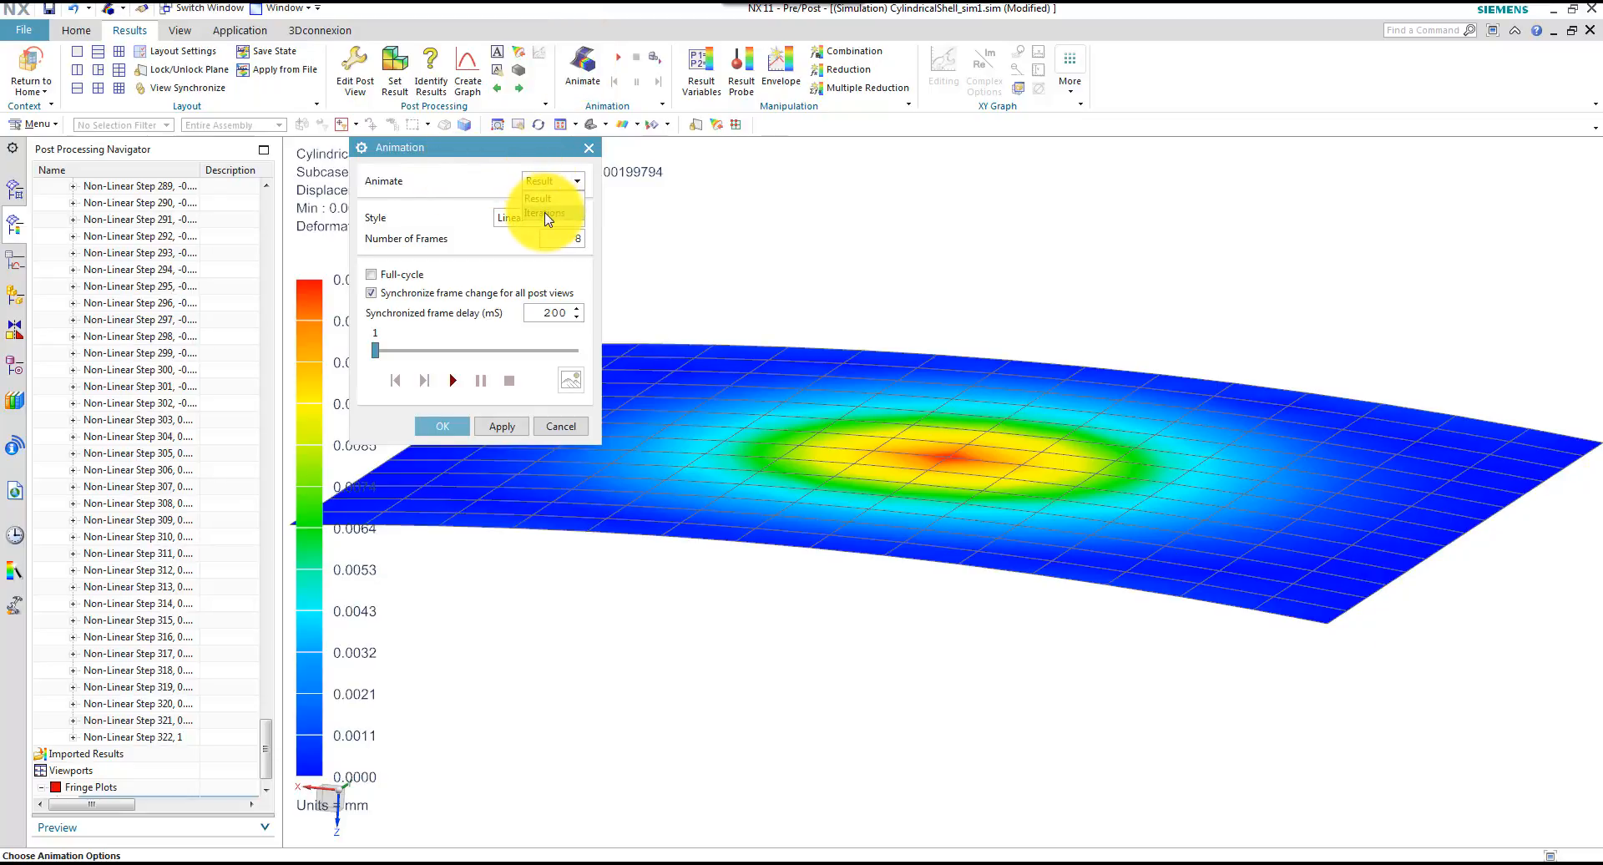
{"action": "left_click", "coordinate": [546, 215]}
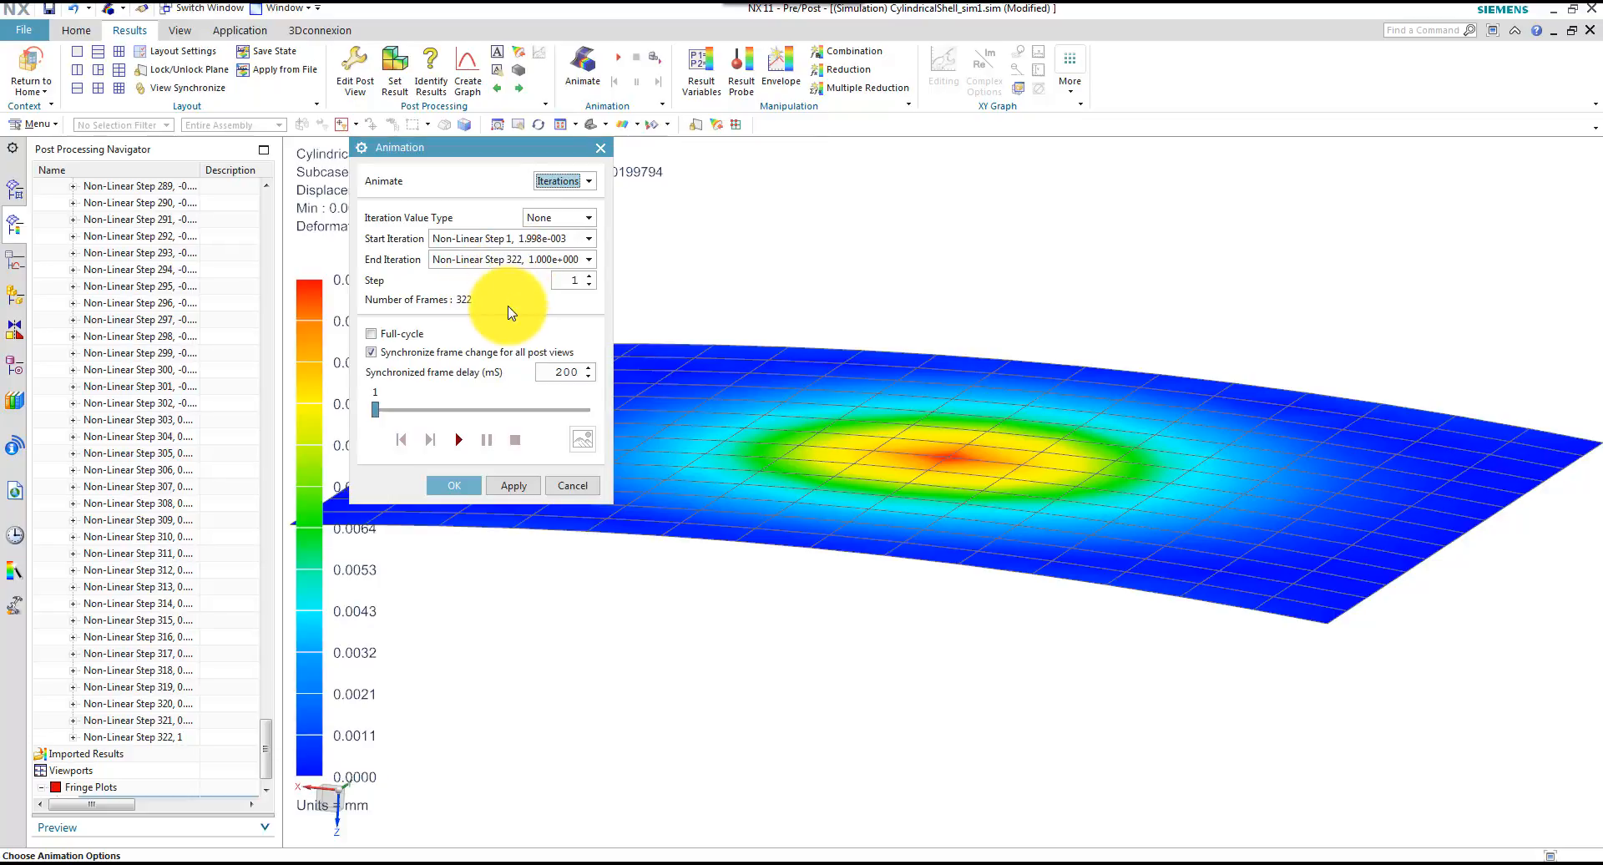
{"action": "left_click", "coordinate": [591, 277]}
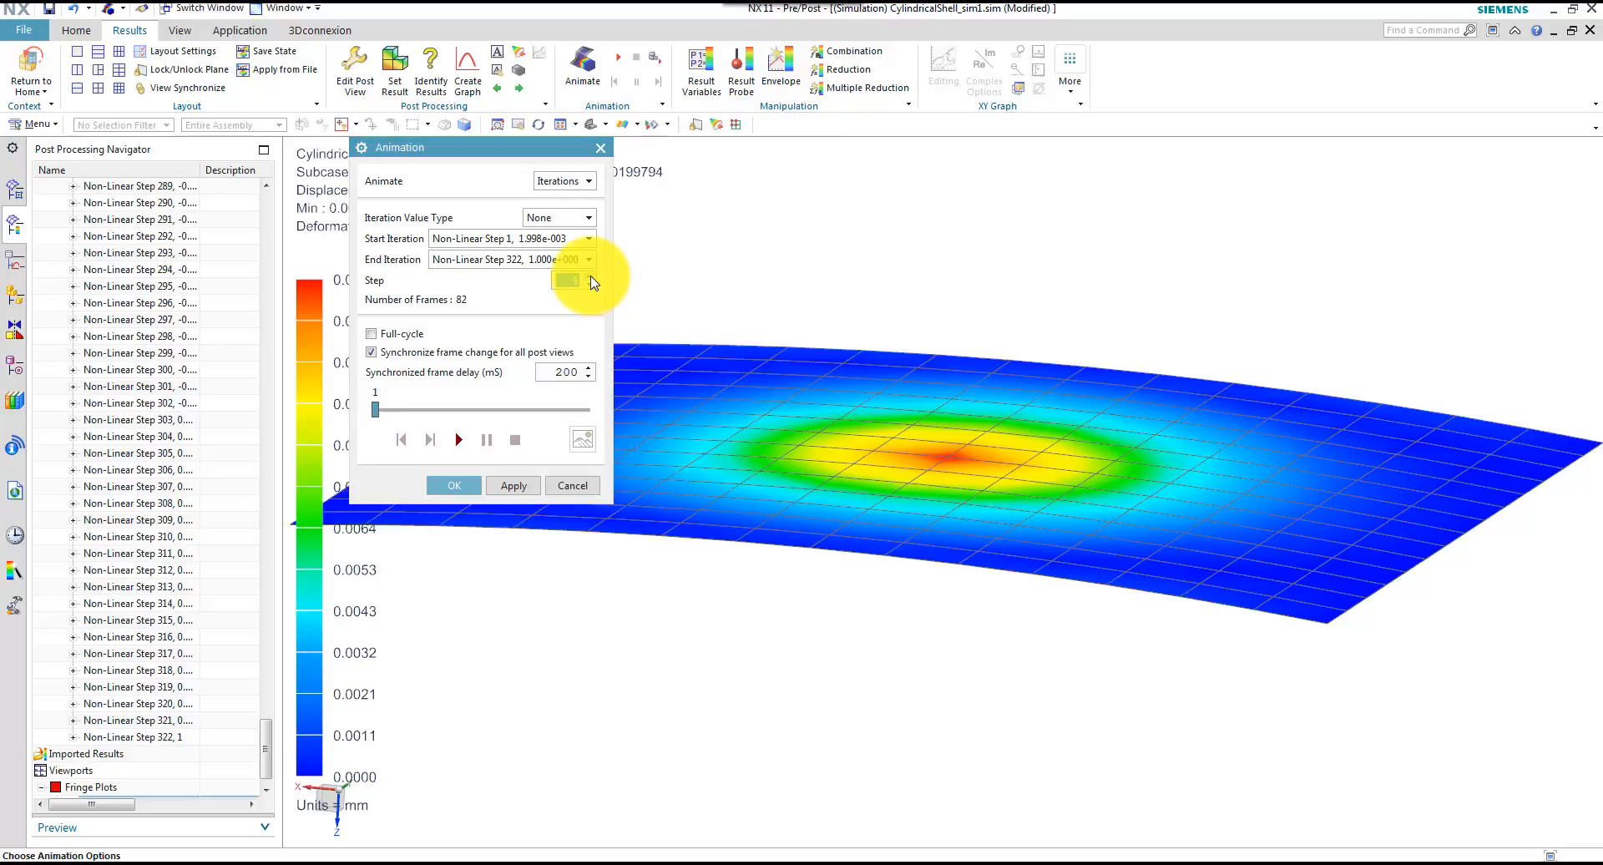
{"action": "left_click", "coordinate": [511, 488]}
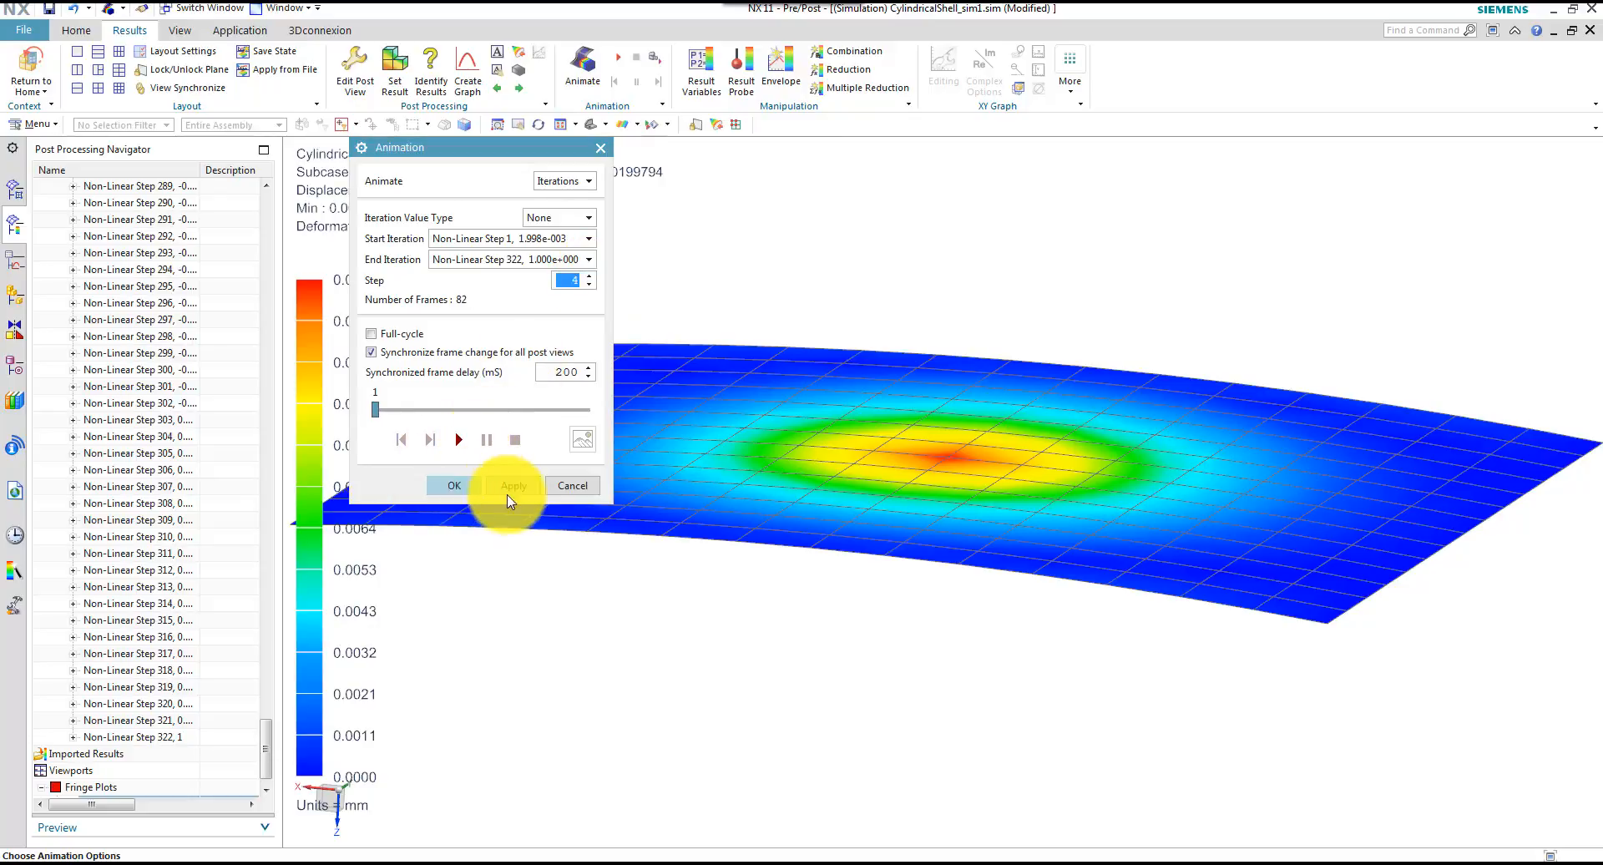
{"action": "left_click", "coordinate": [452, 490]}
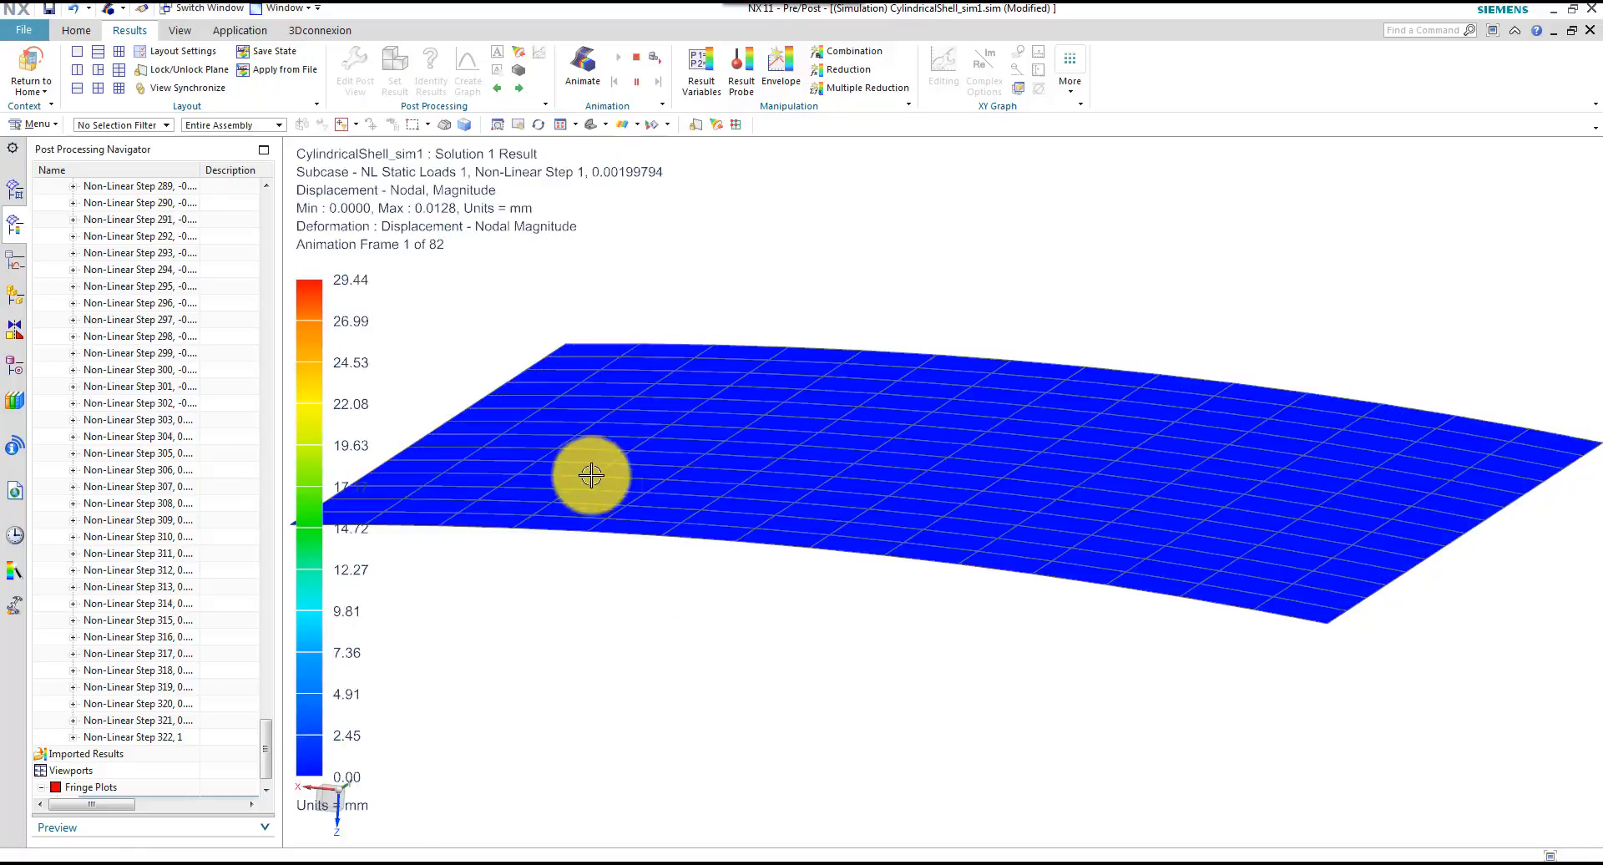
Watch the shell's iteration animation from several angles and stop it
{"action": "left_click", "coordinate": [767, 637]}
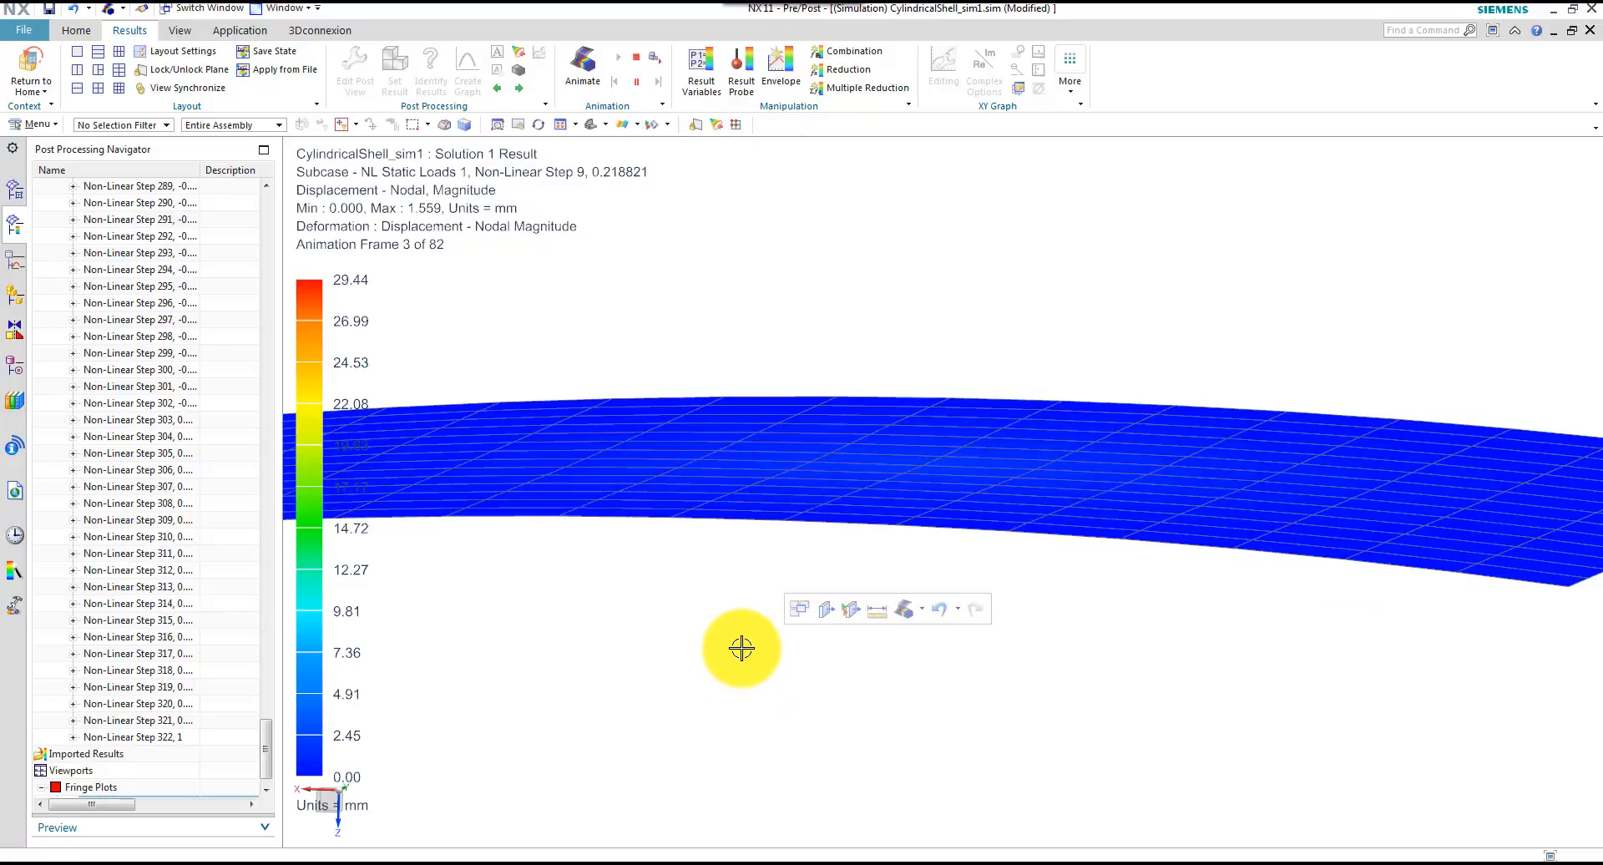
{"action": "left_click", "coordinate": [677, 611]}
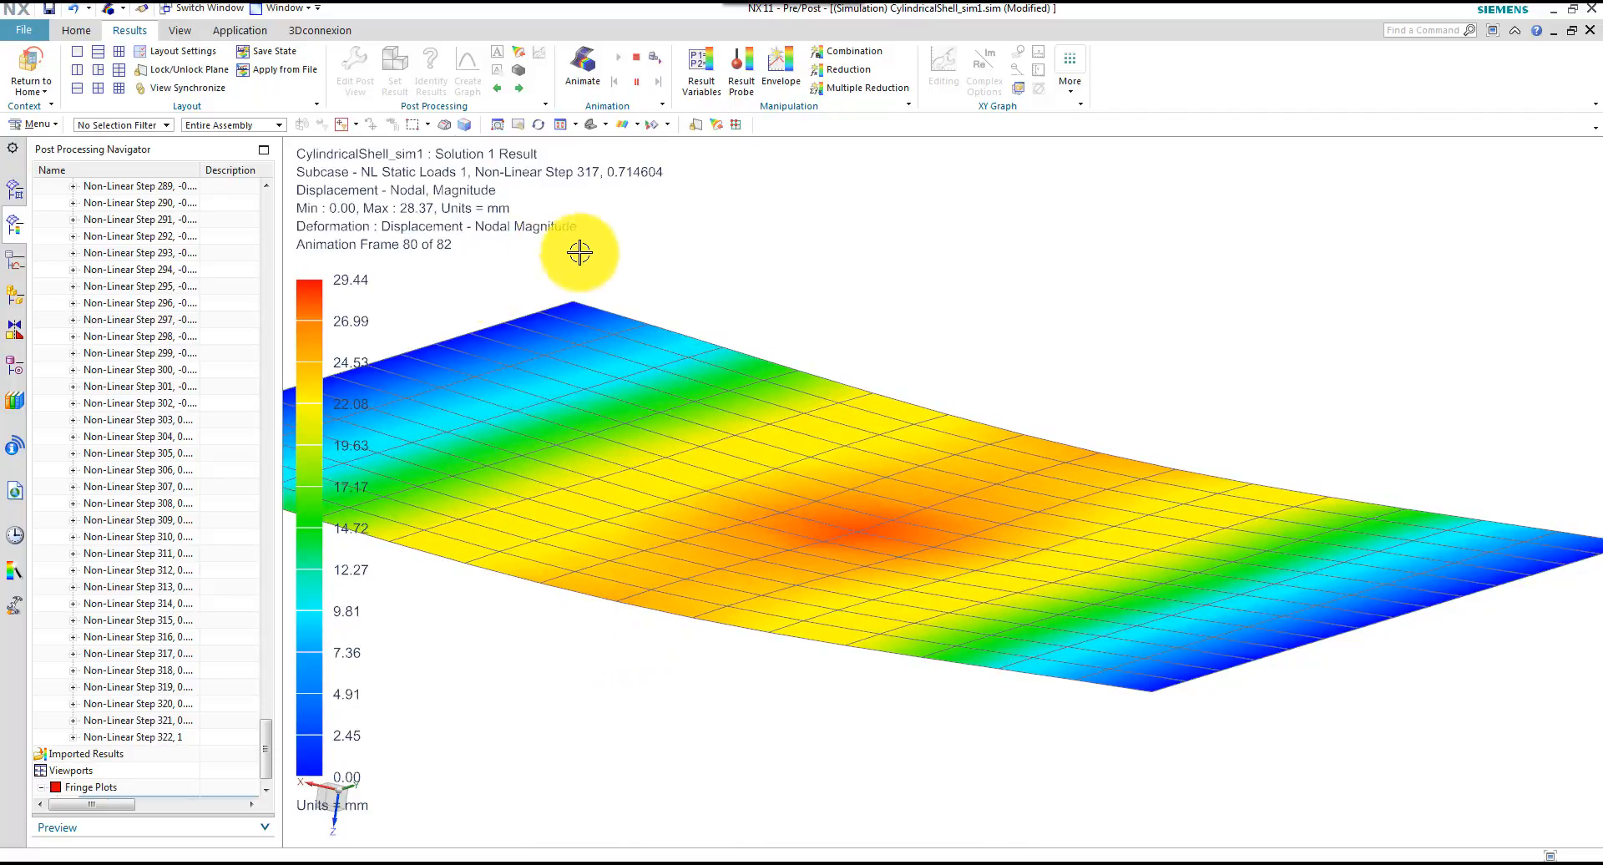
{"action": "left_click", "coordinate": [637, 56]}
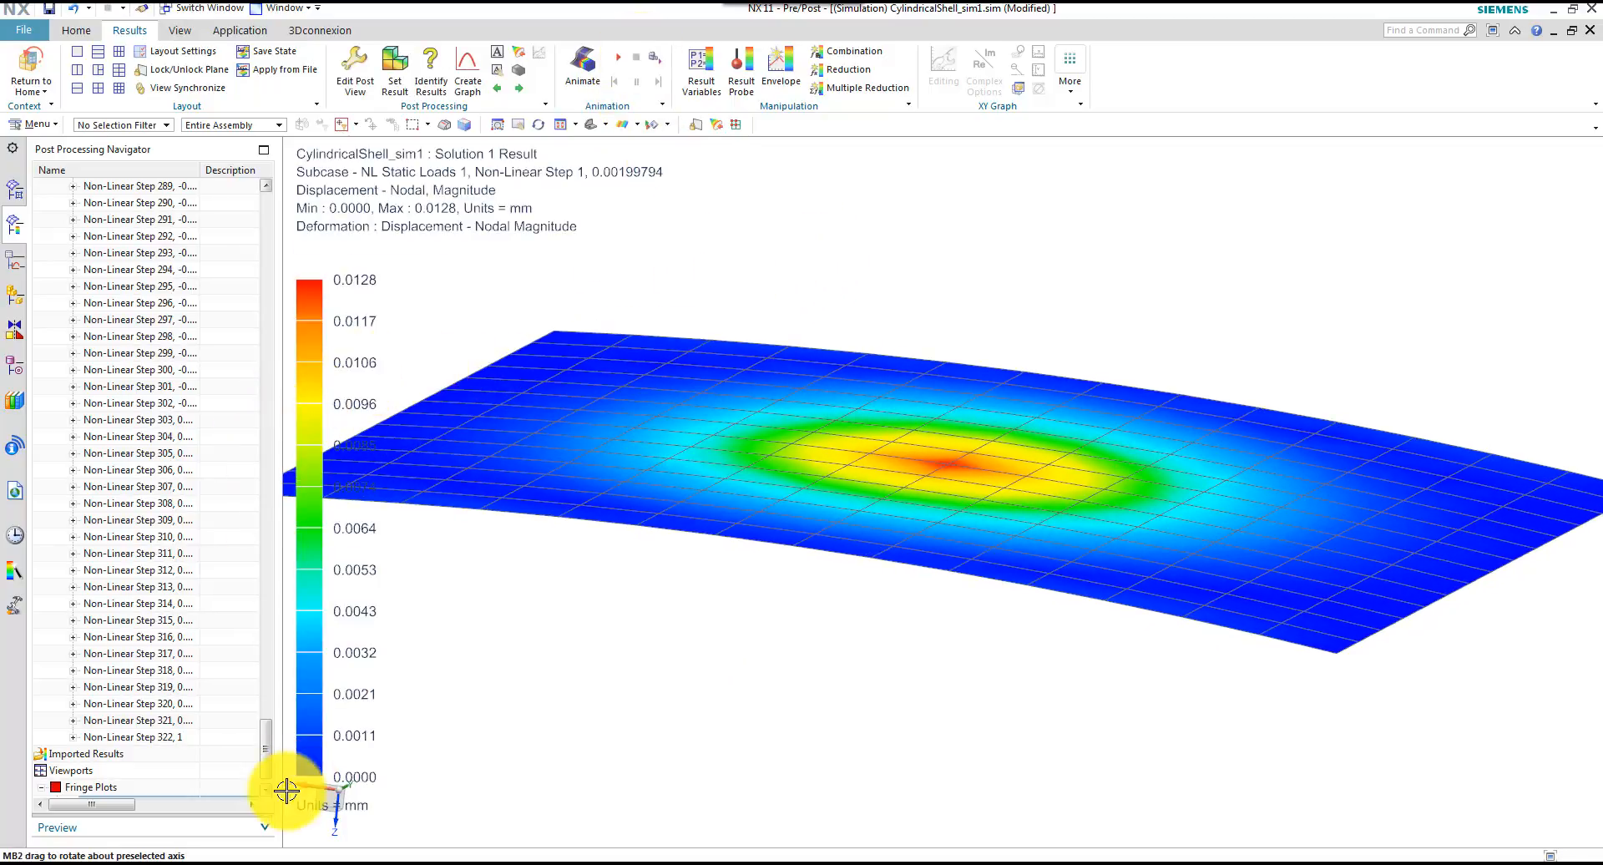
Graph the Z nodal displacement of centre node 222 across all iterations against Iteration ID, in a new window
{"action": "left_click_drag", "start_coordinate": [265, 766], "coordinate": [311, 258]}
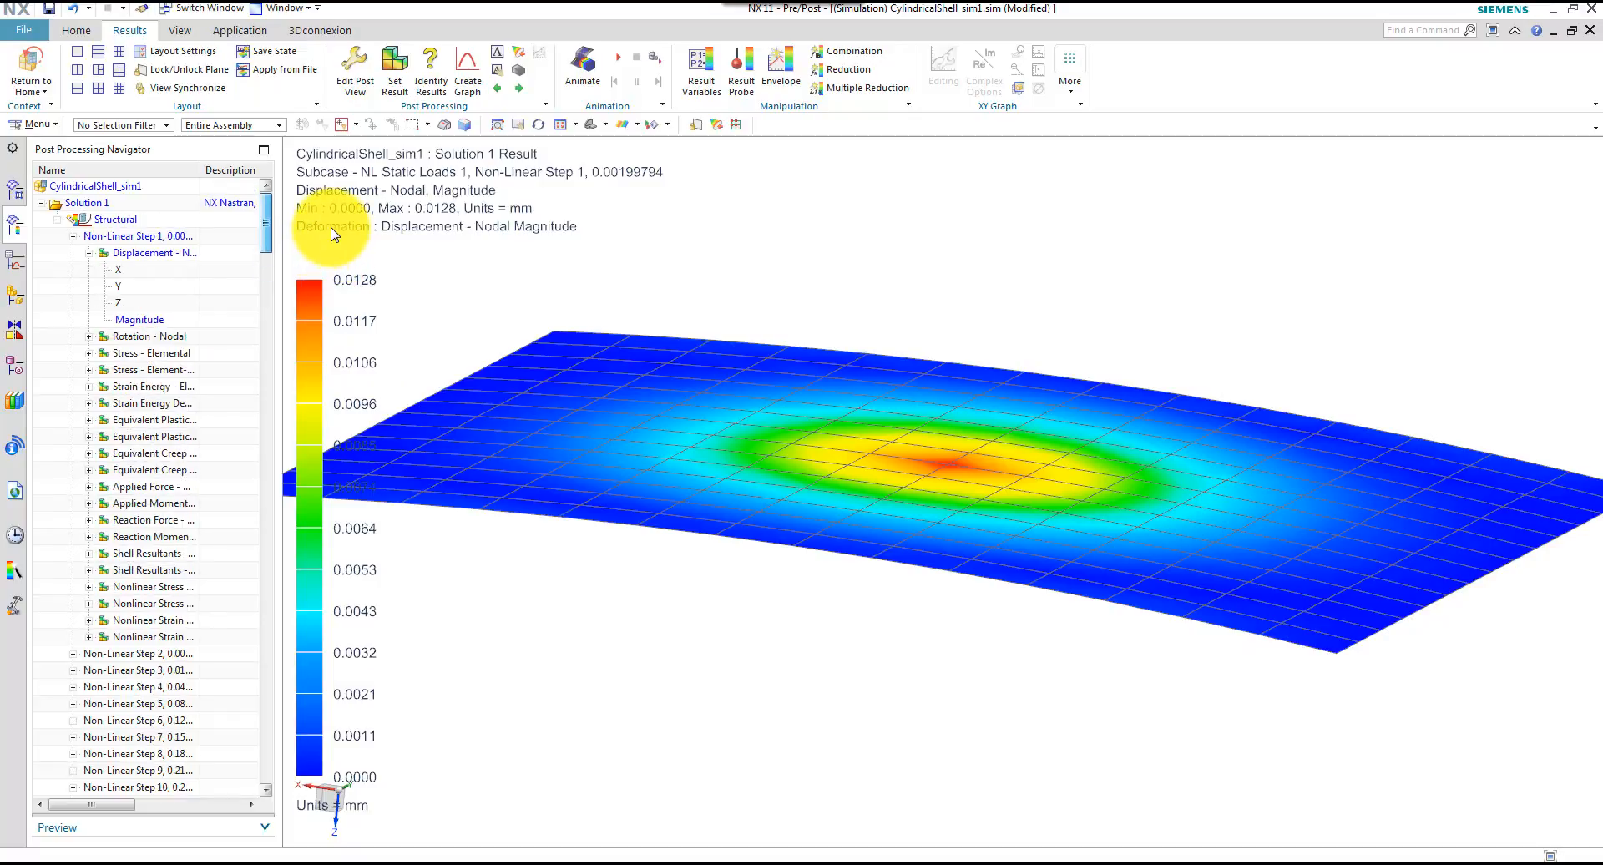
{"action": "double_click", "coordinate": [133, 304]}
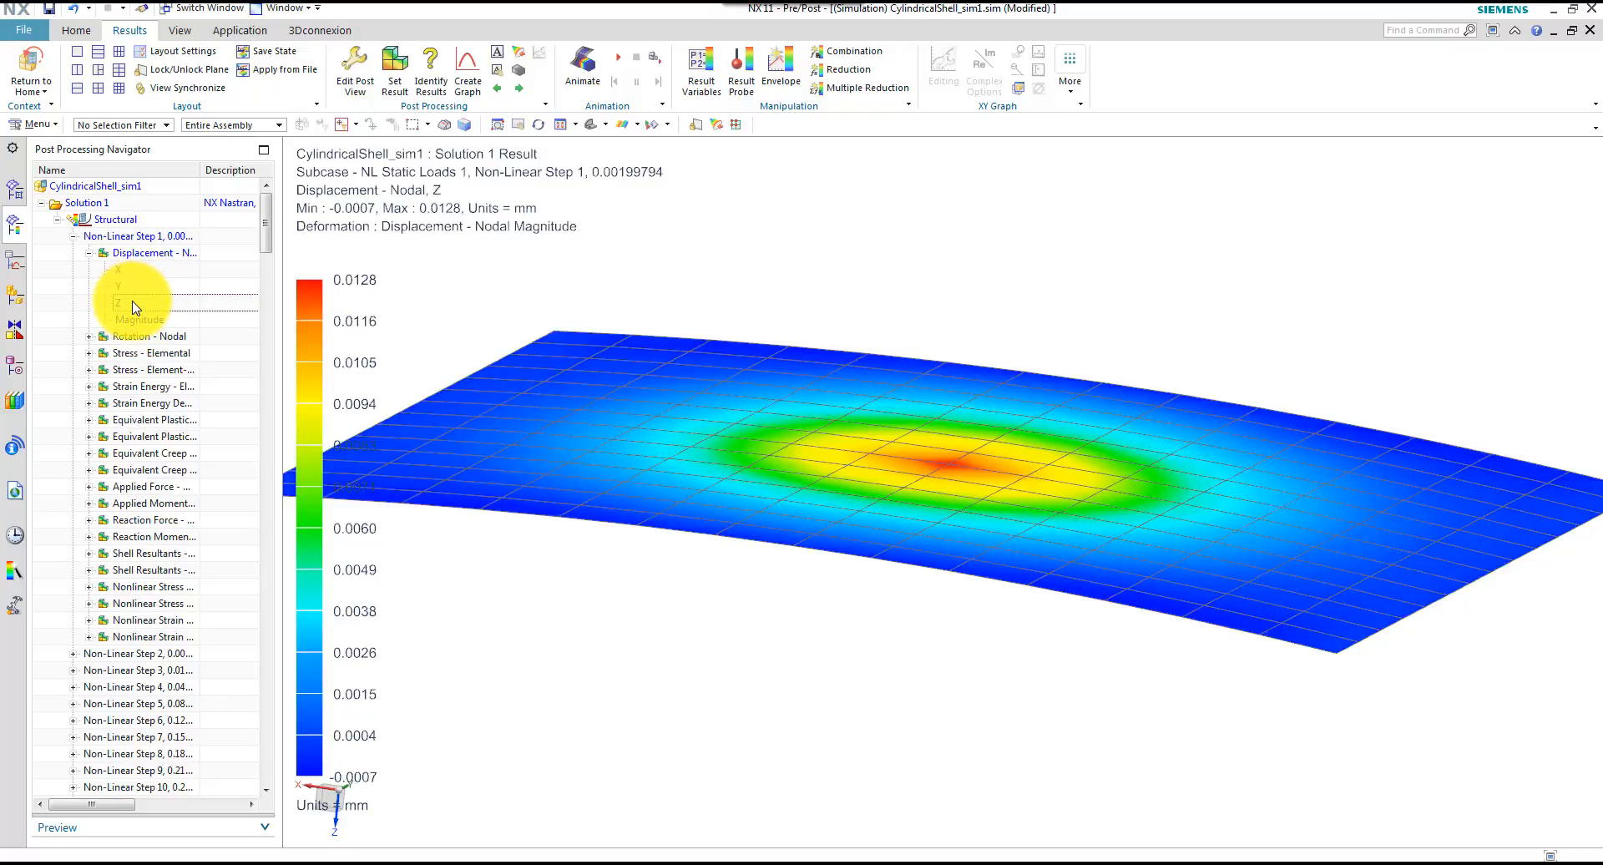
{"action": "left_click", "coordinate": [467, 71]}
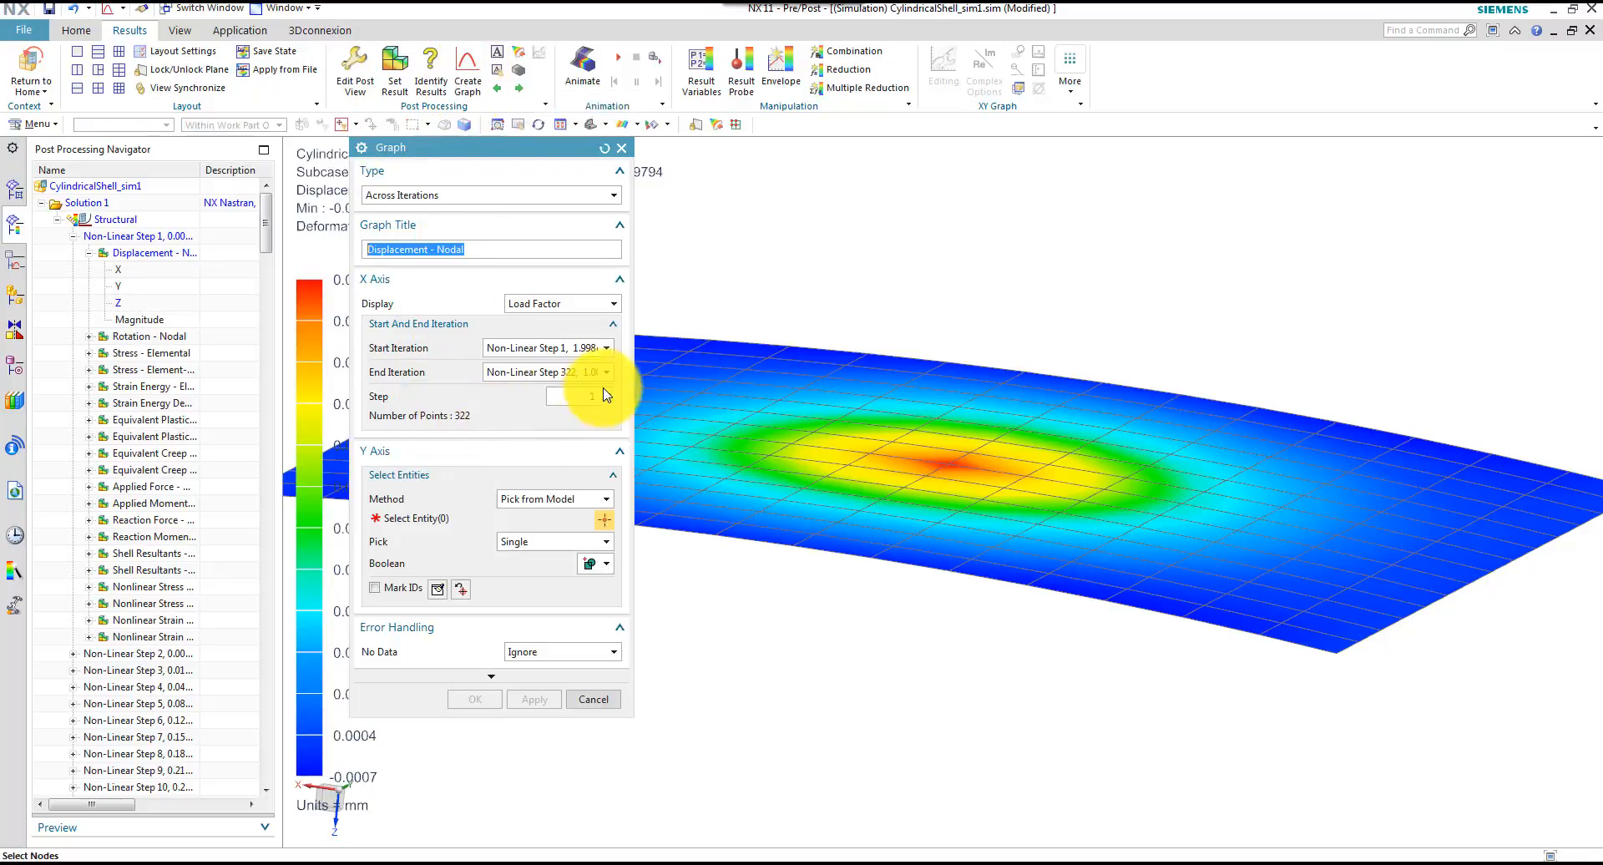
{"action": "left_click", "coordinate": [543, 308]}
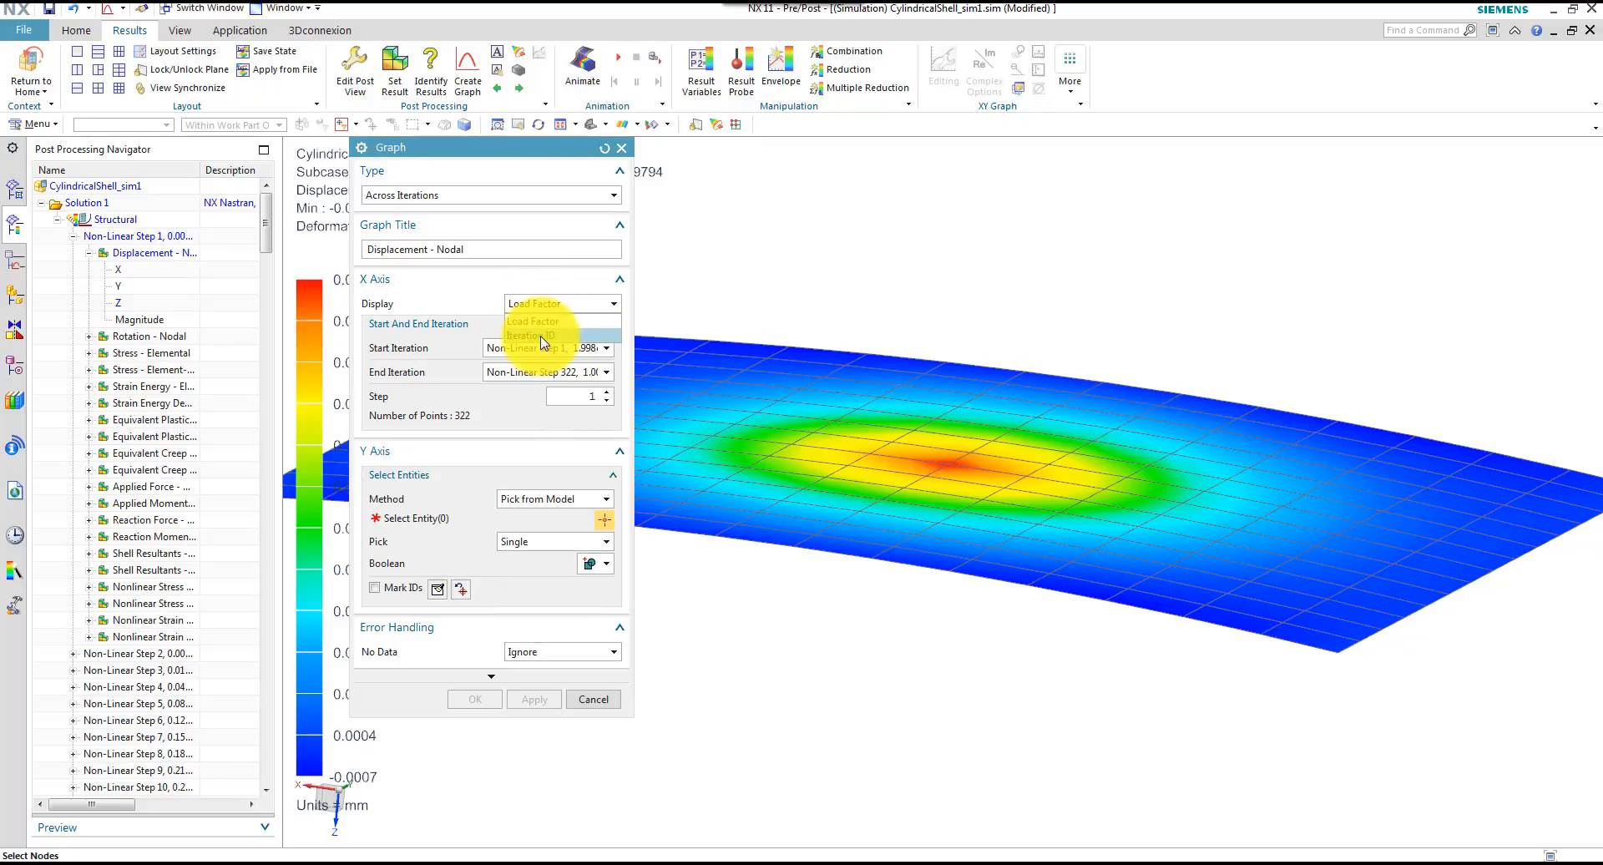
{"action": "left_click", "coordinate": [541, 336]}
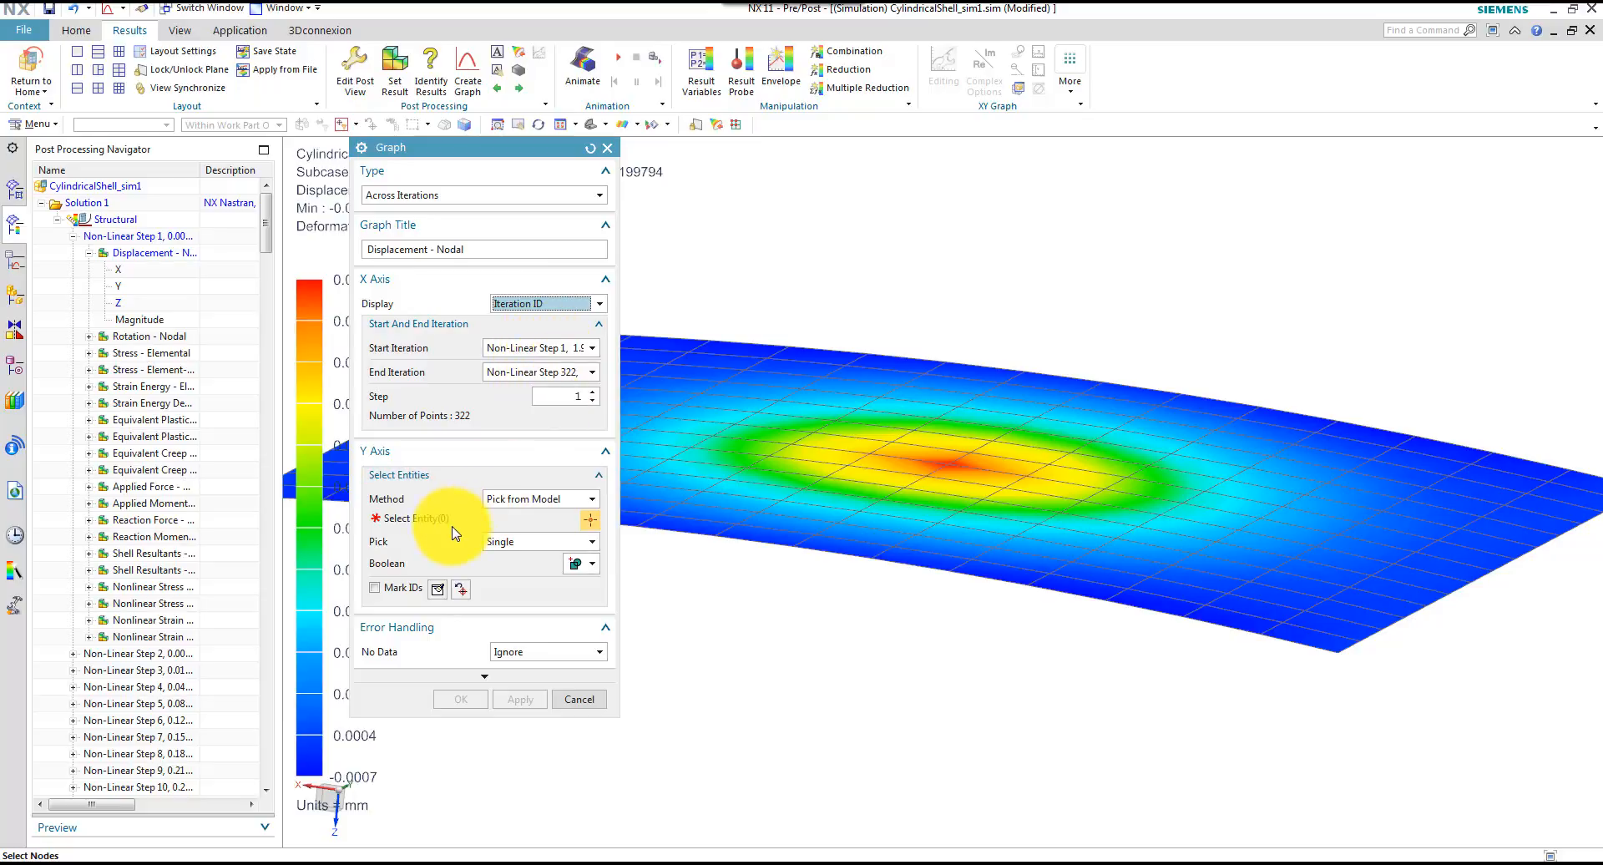
{"action": "left_click", "coordinate": [953, 462]}
{"action": "middle_click_drag", "start_coordinate": [887, 643], "coordinate": [773, 637]}
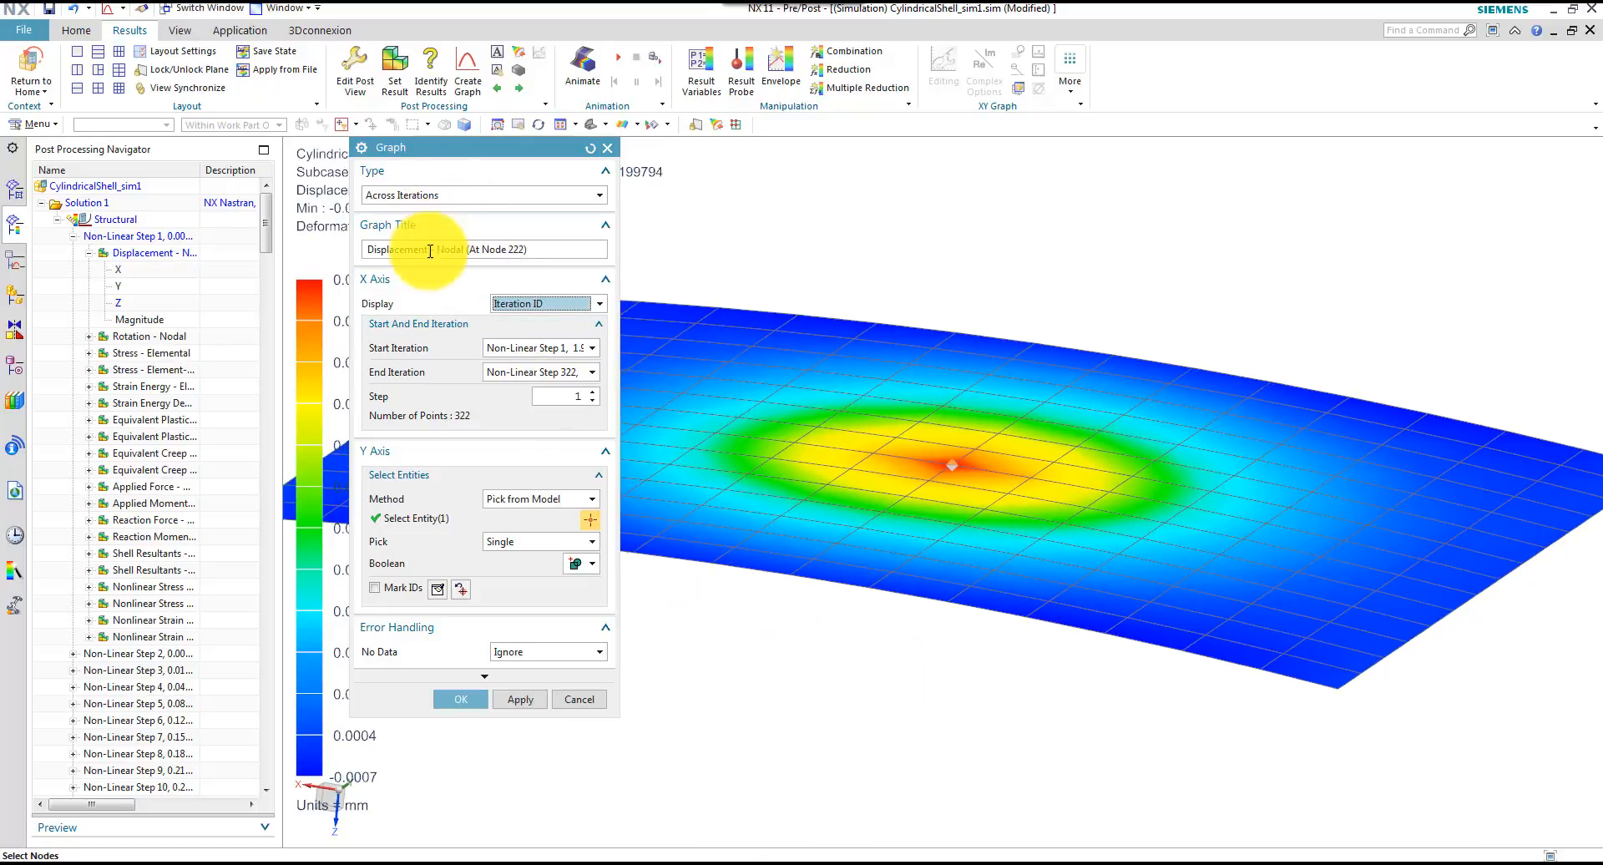
{"action": "left_click", "coordinate": [462, 699]}
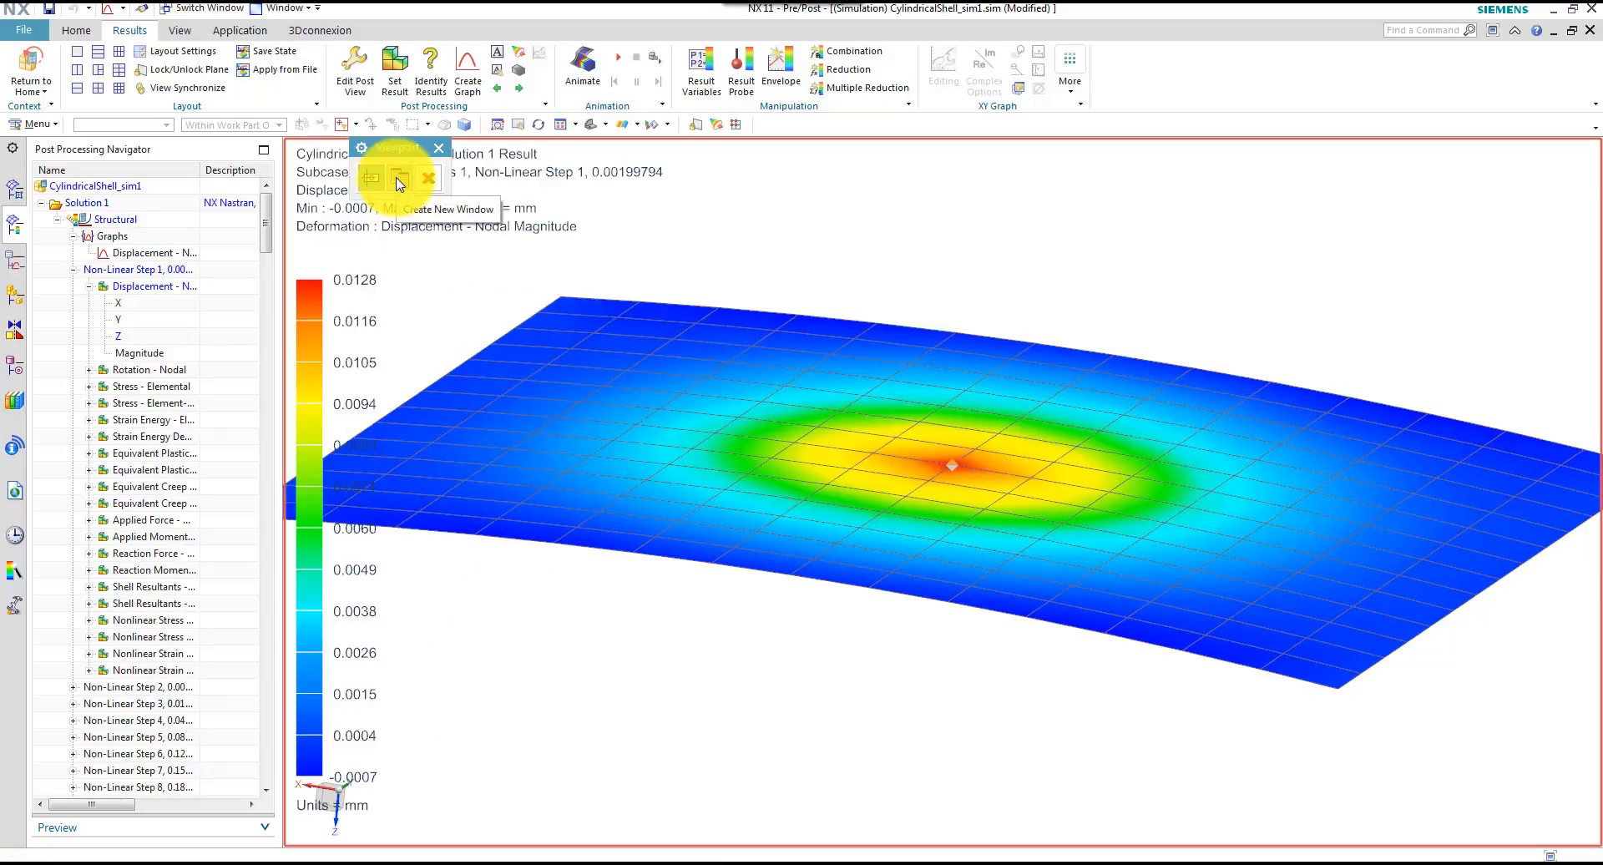
{"action": "left_click", "coordinate": [399, 180]}
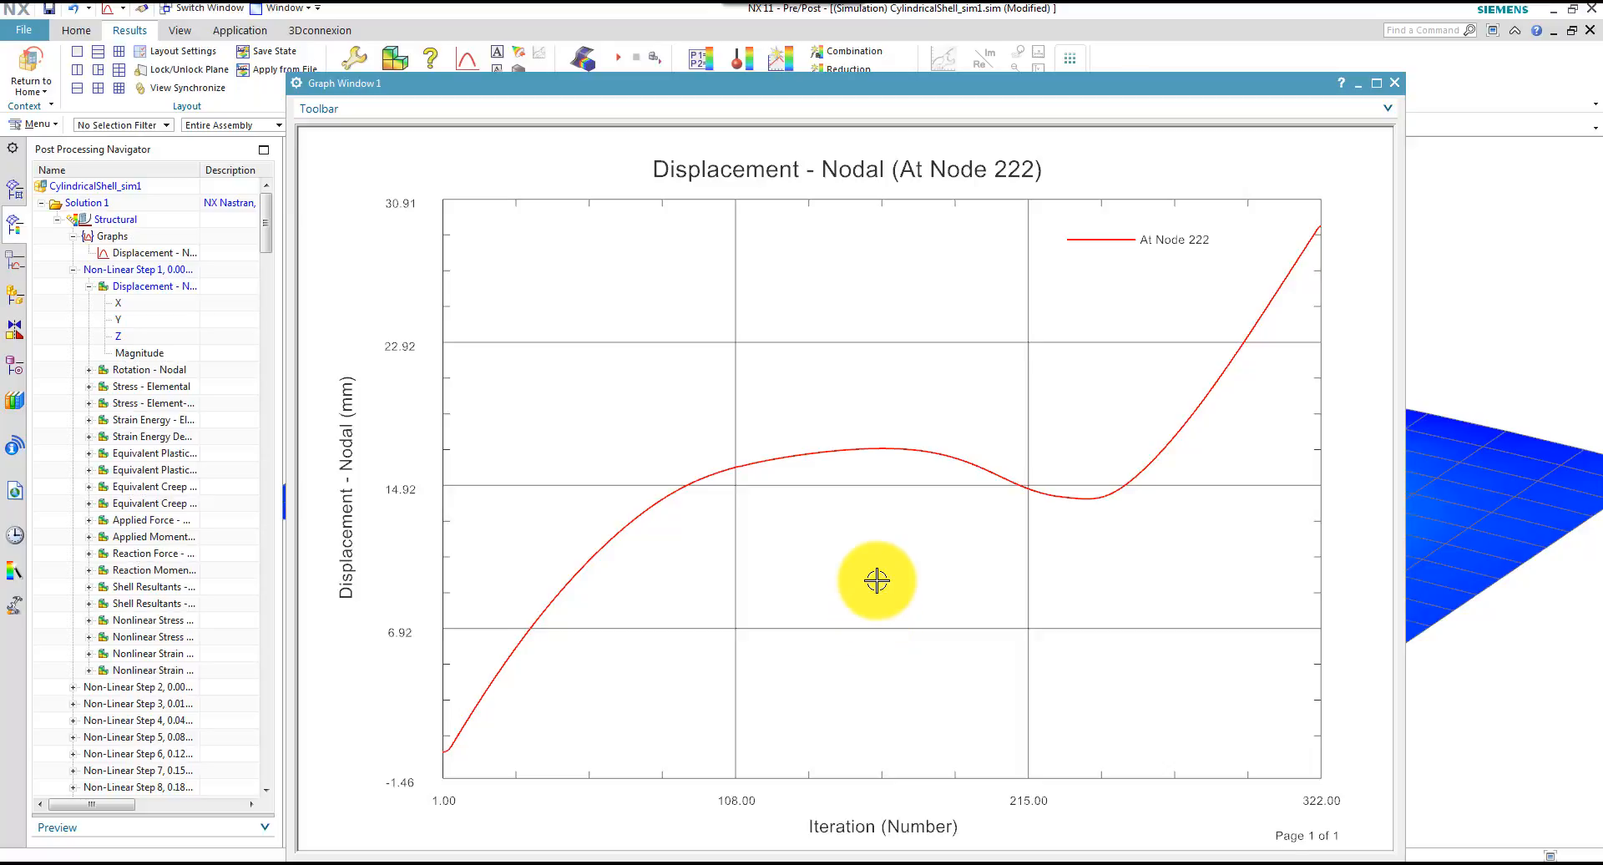
Start saving the plotted displacement graph as an AFU record with the destination file disp in the SnapThrough folder
{"action": "left_click", "coordinate": [476, 108]}
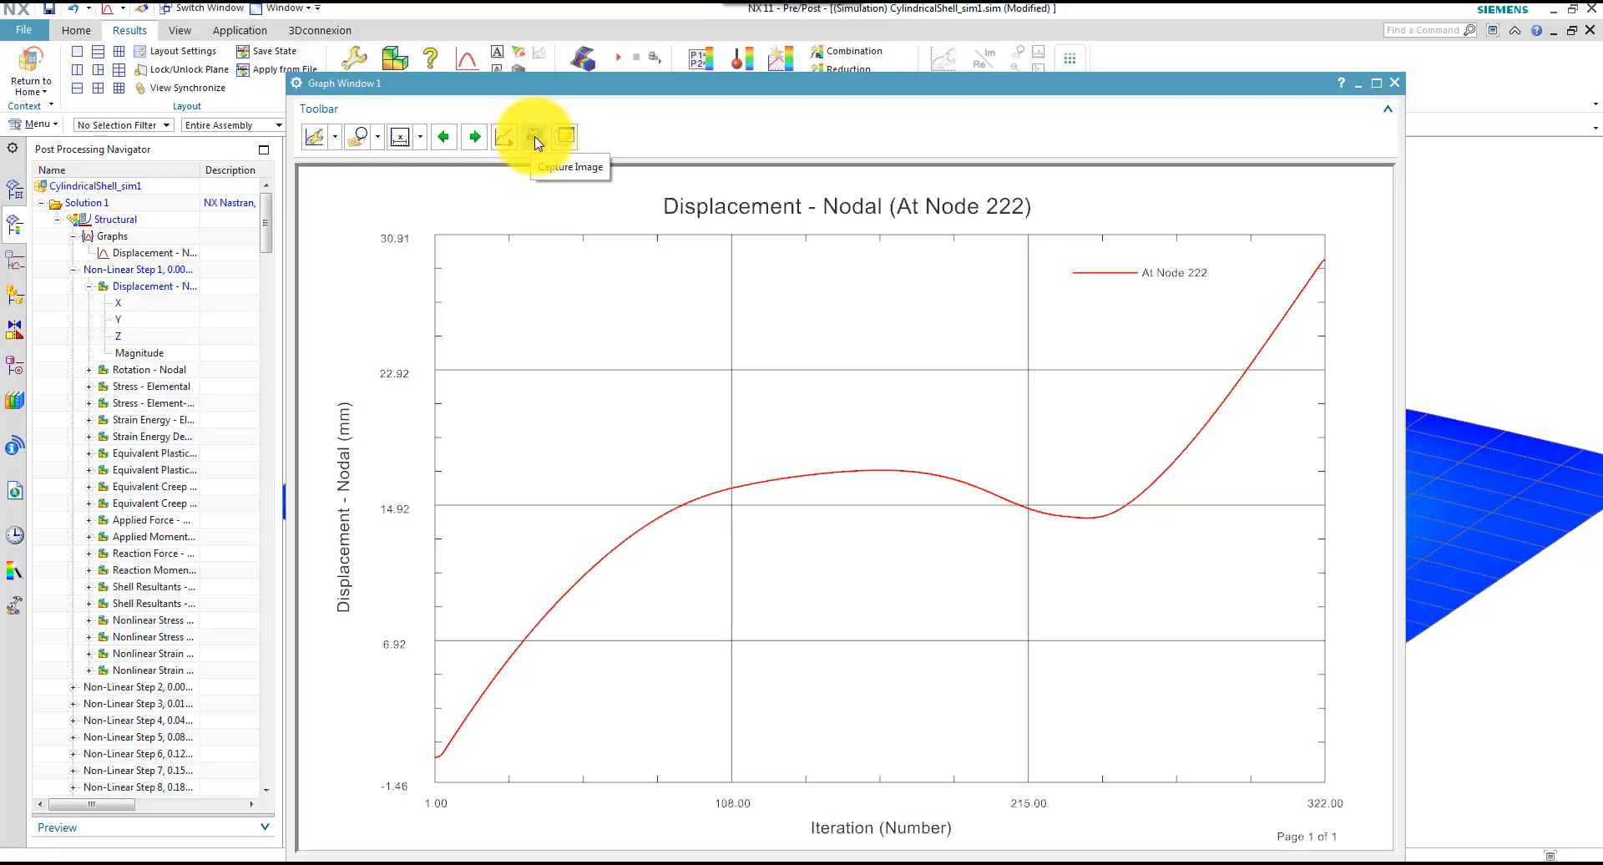
{"action": "left_click", "coordinate": [534, 137]}
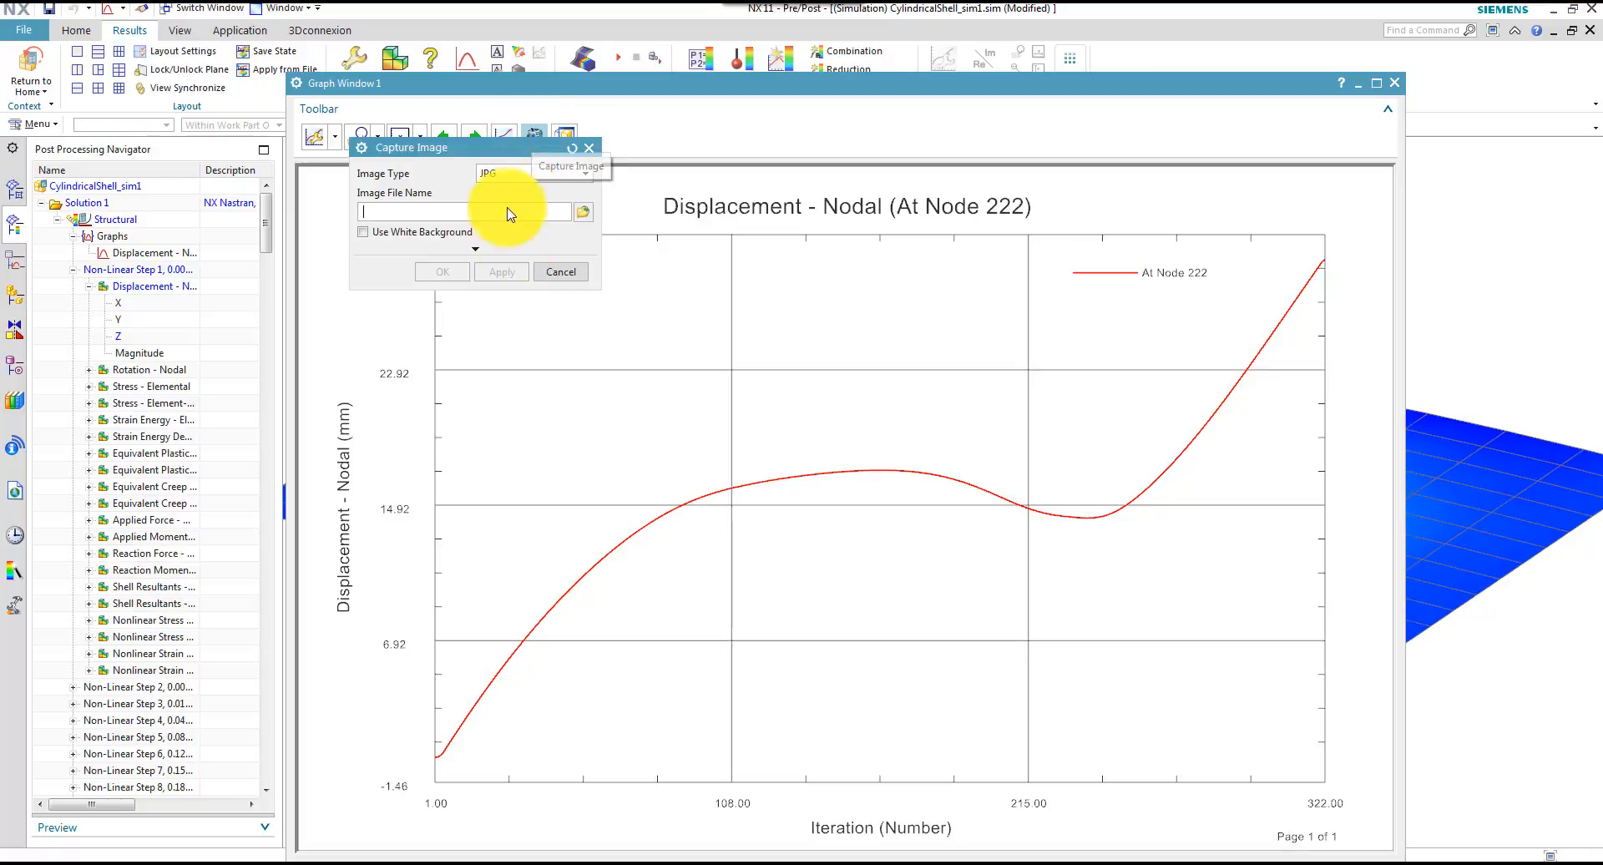
{"action": "left_click", "coordinate": [555, 279]}
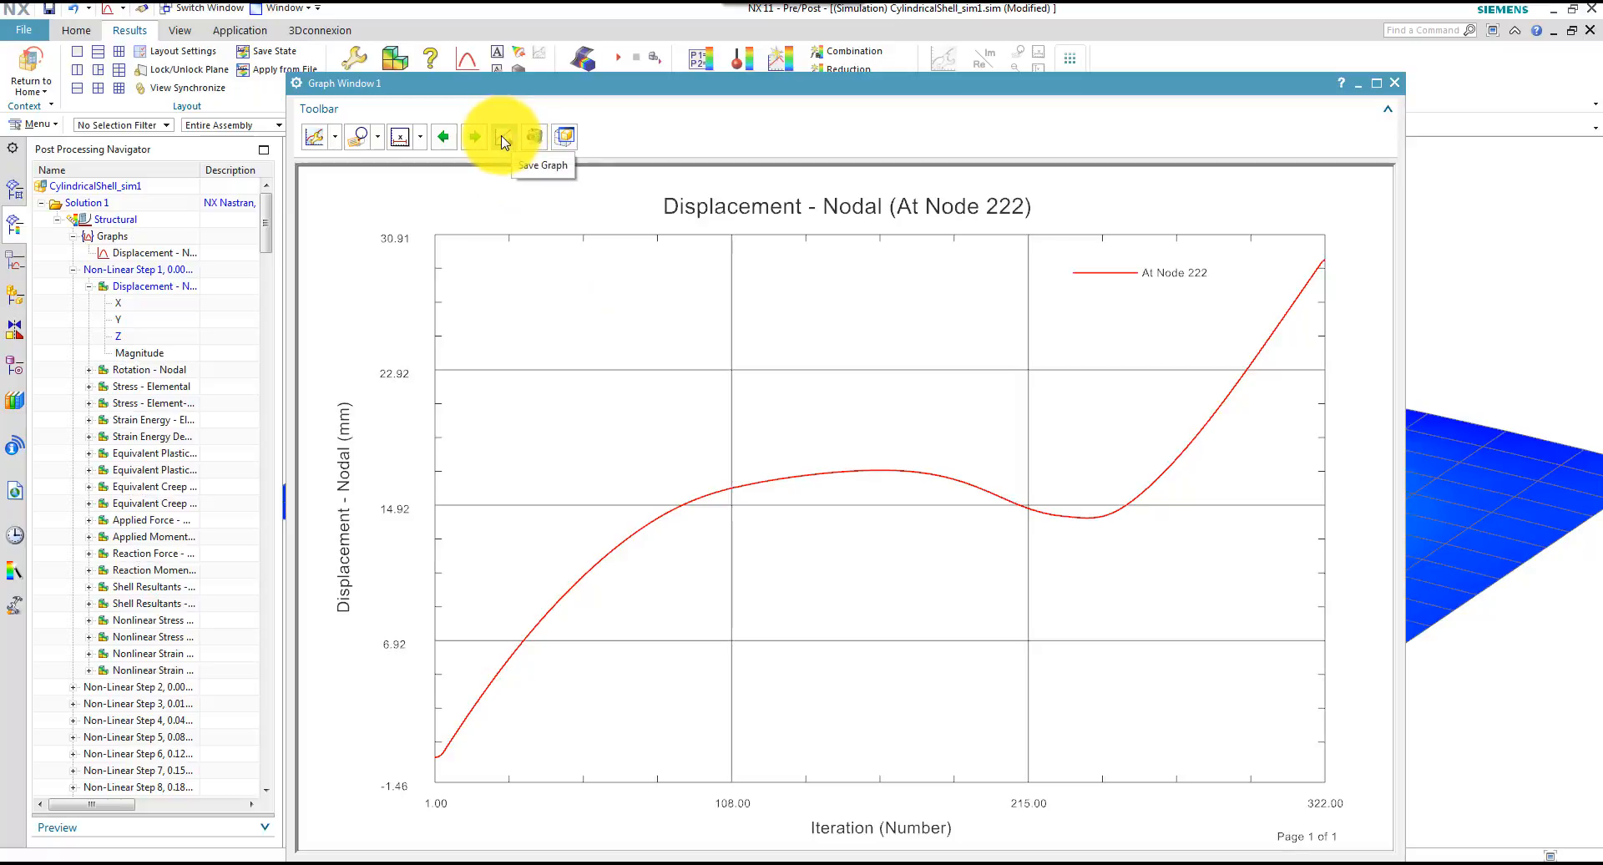
{"action": "left_click", "coordinate": [506, 137]}
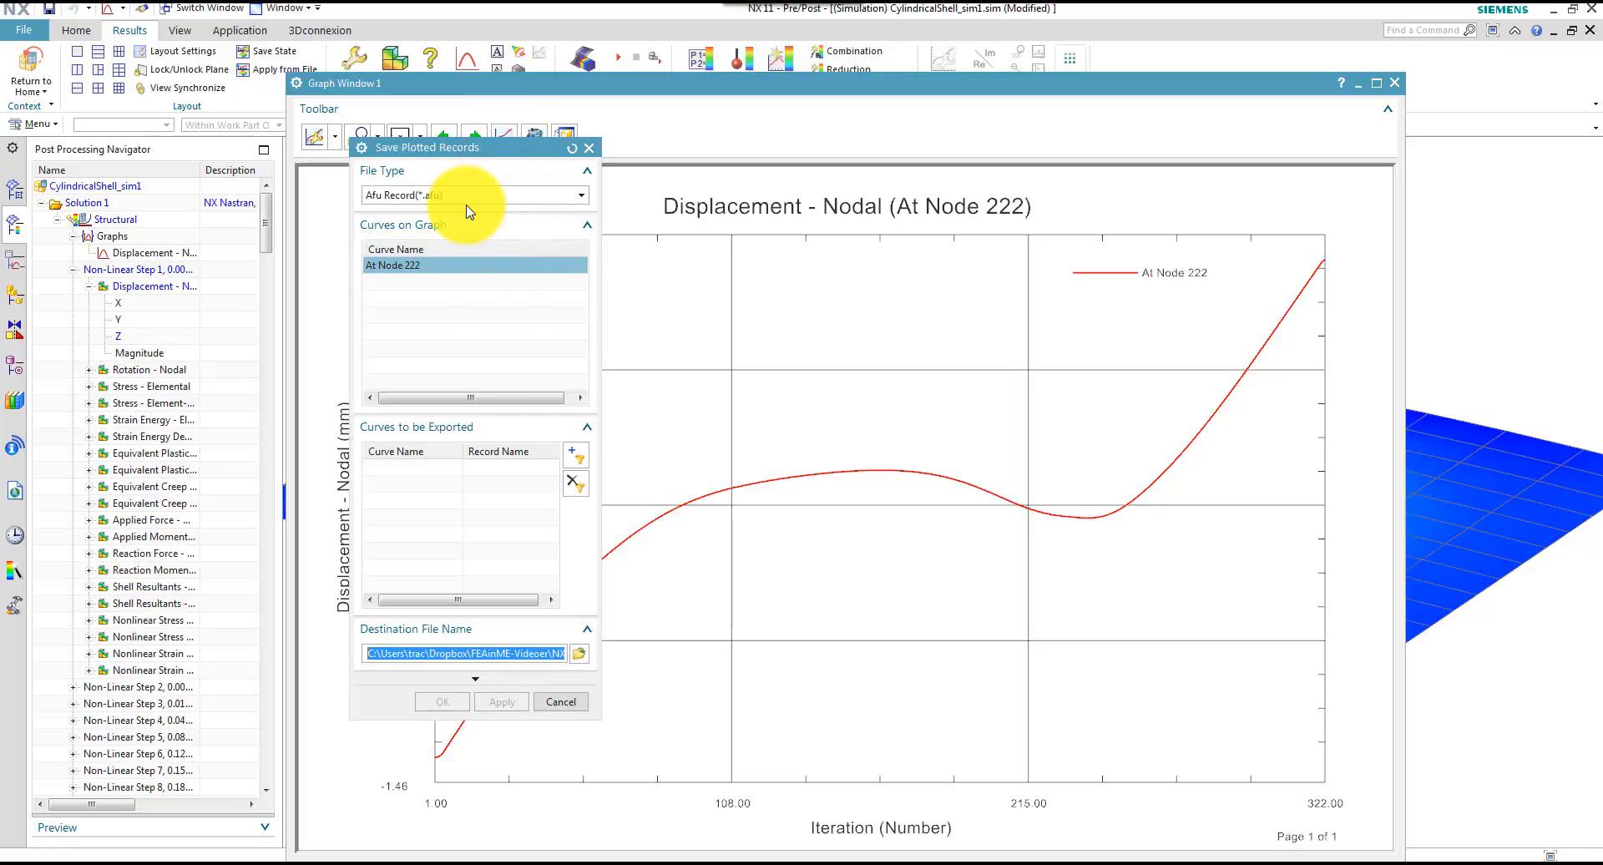
{"action": "left_click", "coordinate": [578, 653]}
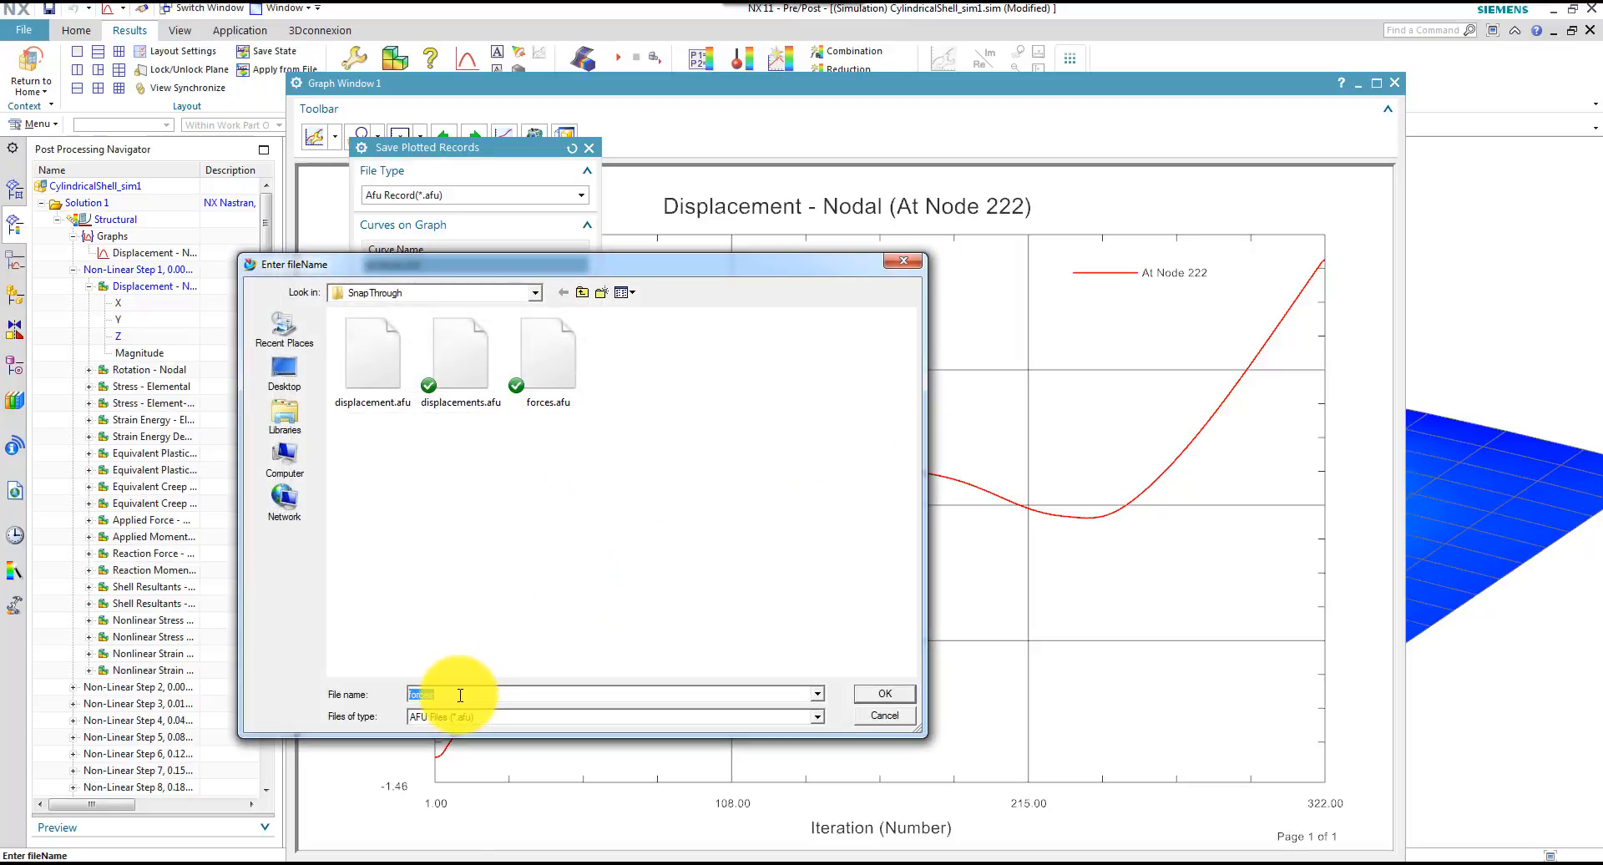
{"action": "type", "text": "disp"}
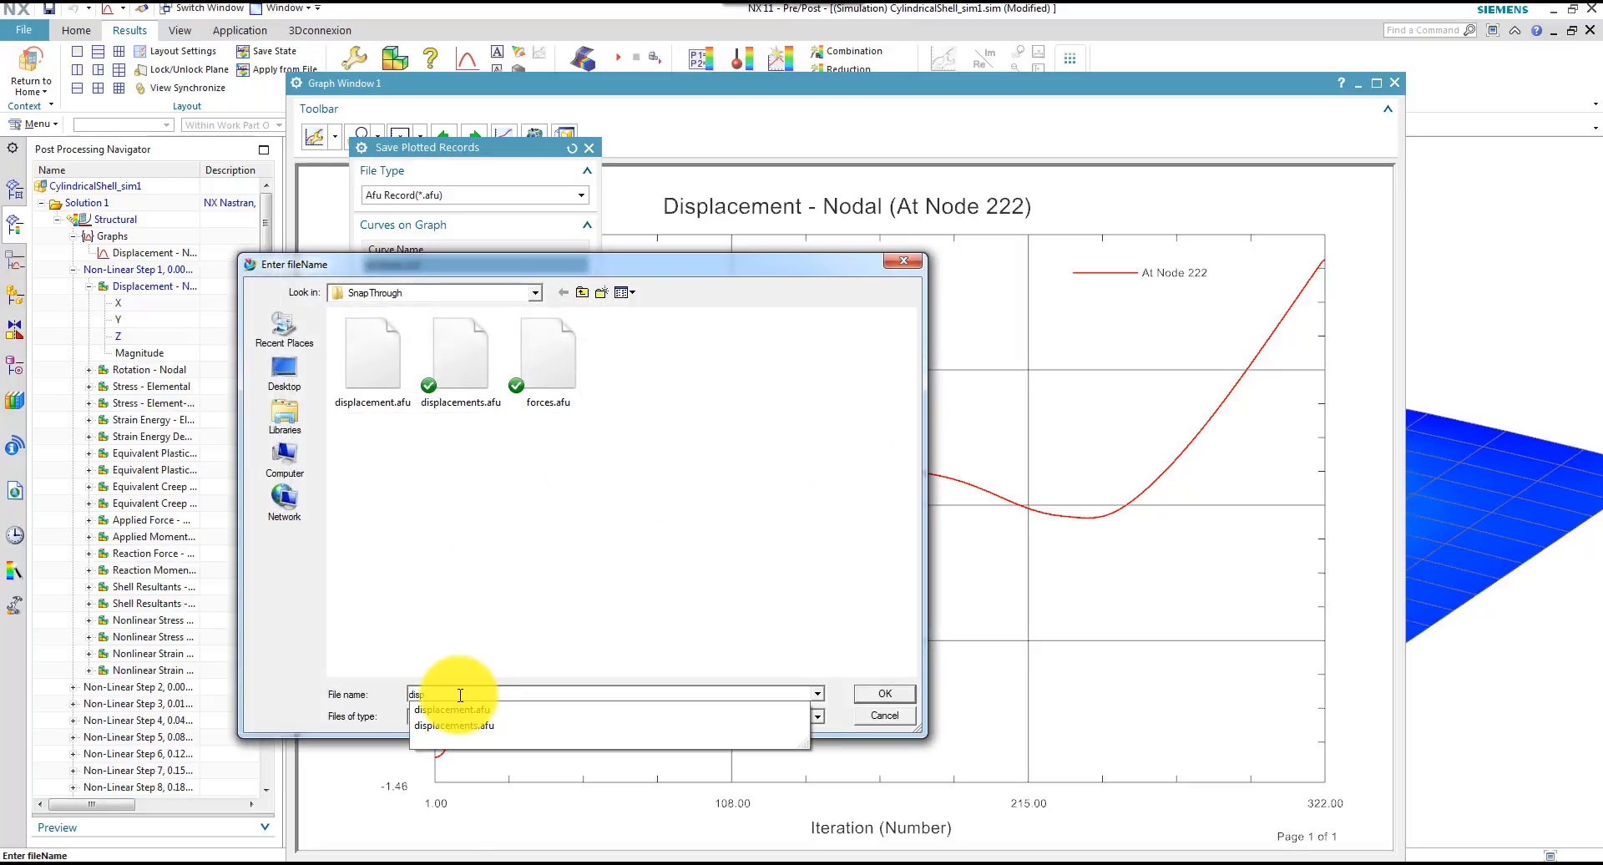
{"action": "left_click", "coordinate": [885, 698]}
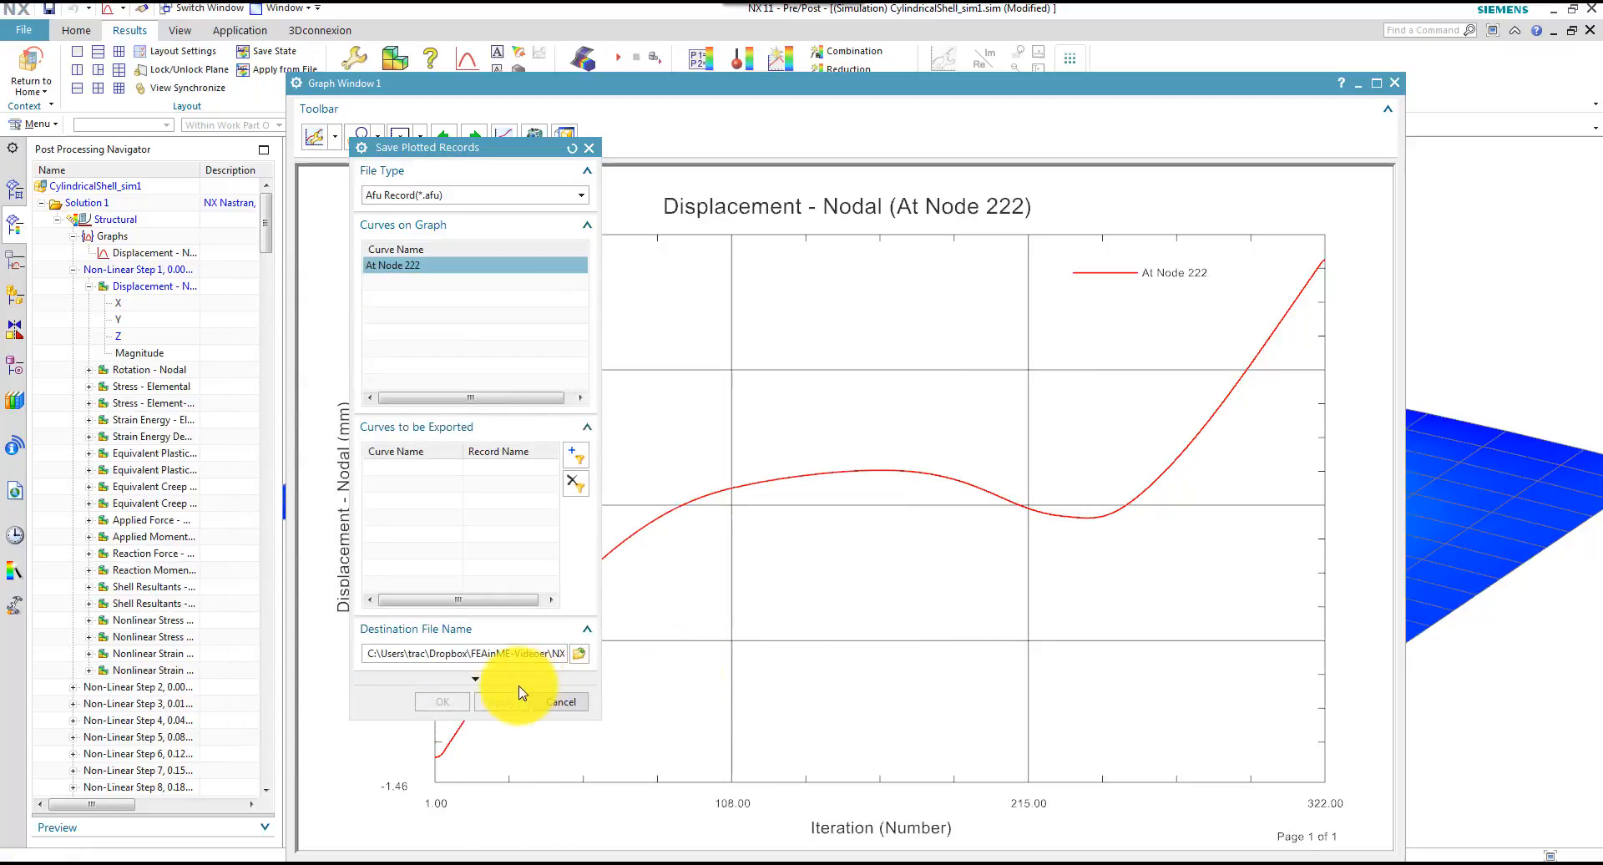
{"action": "left_click", "coordinate": [579, 653]}
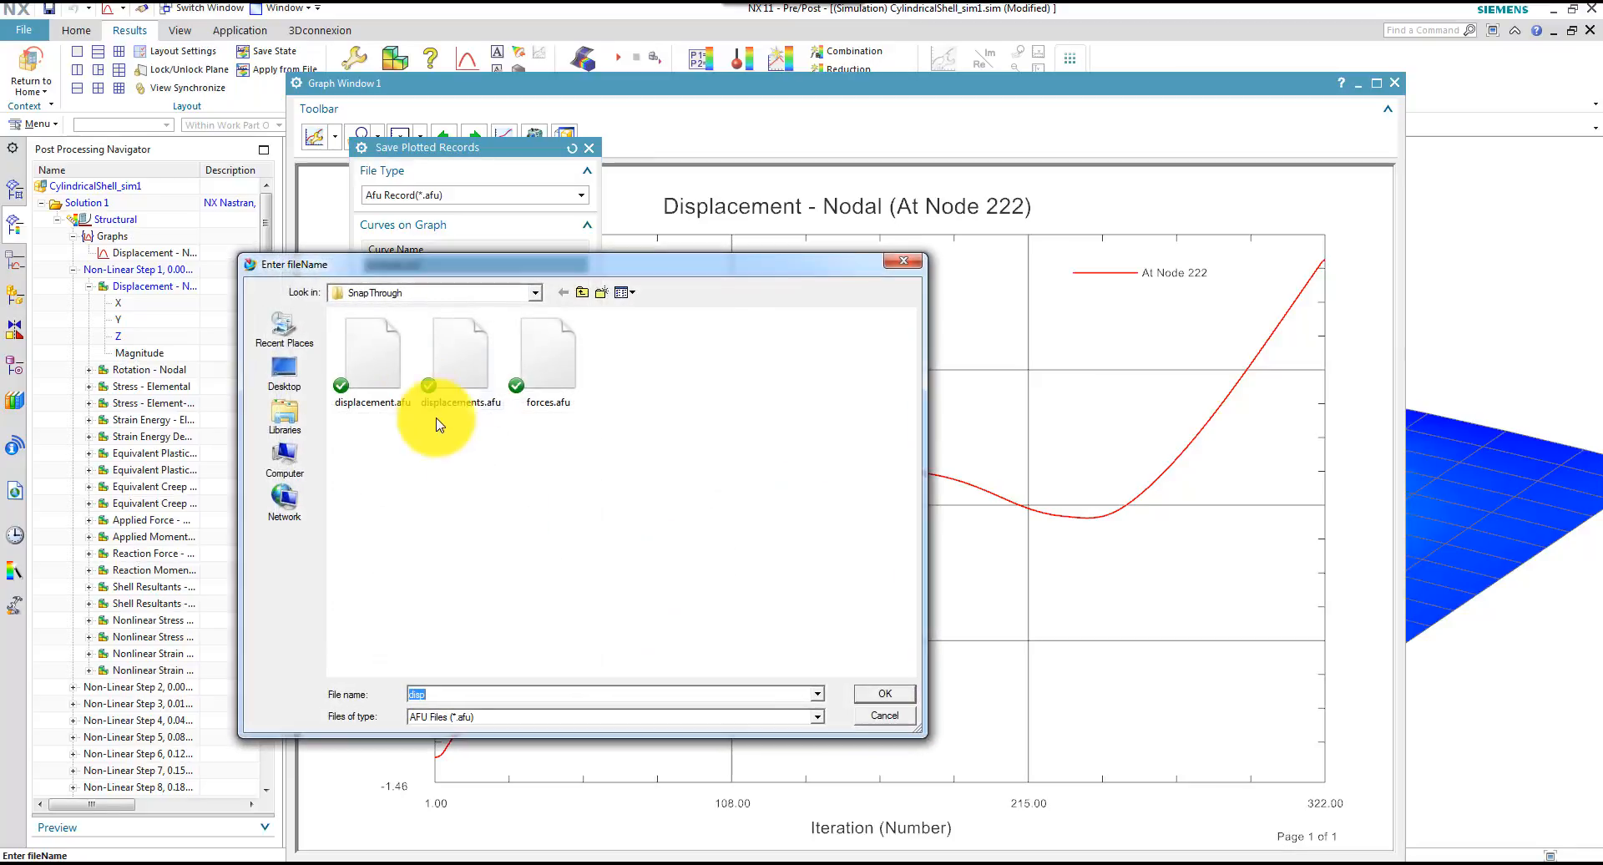
{"action": "left_click", "coordinate": [878, 696]}
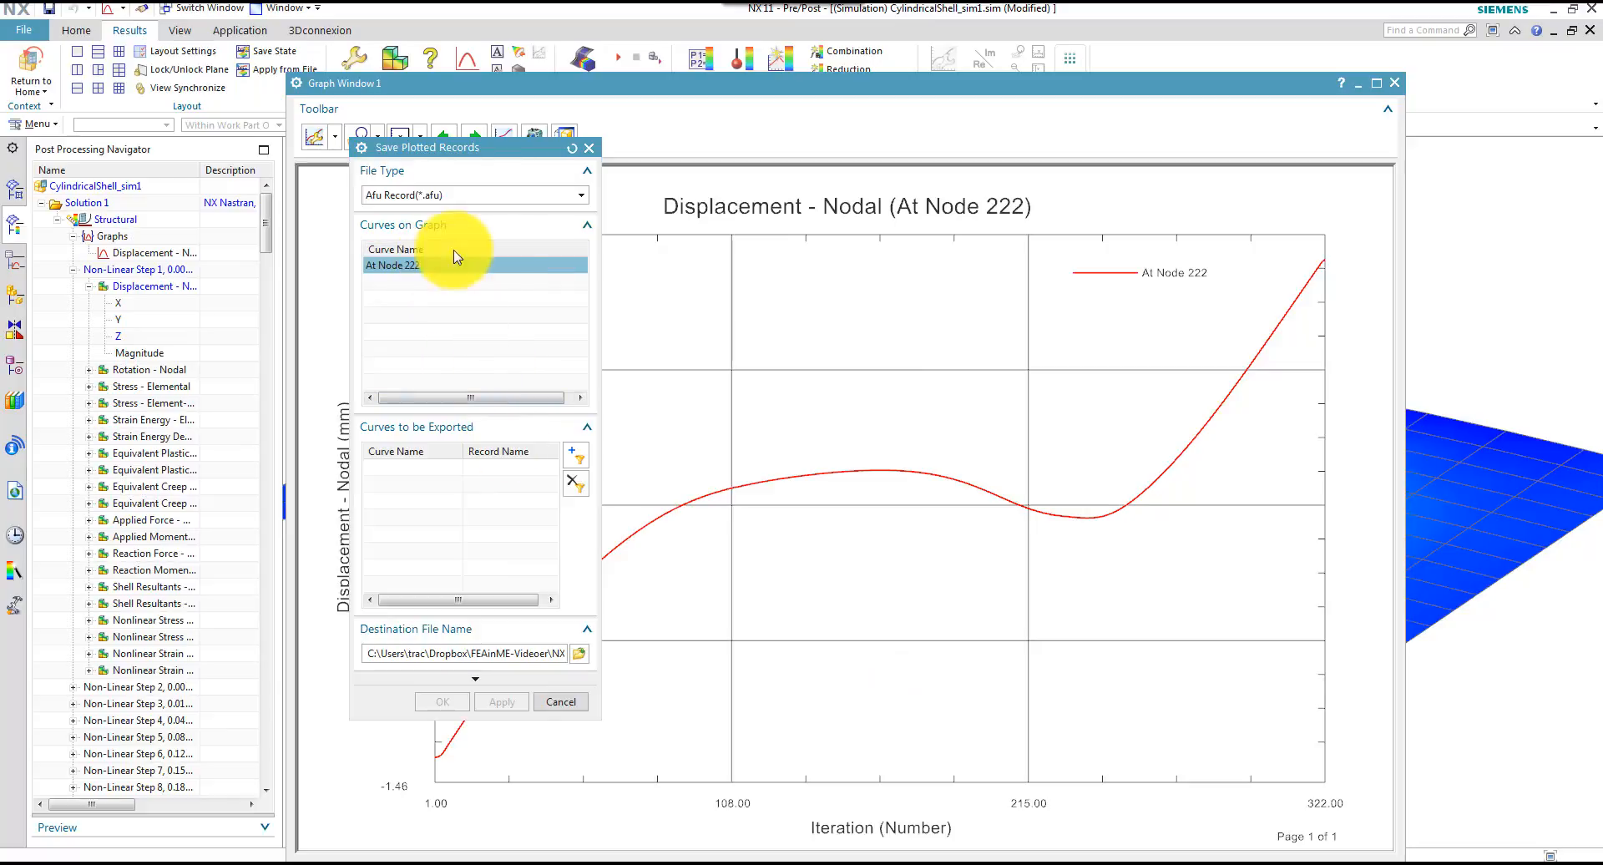
Export the At Node 222 curve to the destination file and close the graph window
{"action": "left_click", "coordinate": [429, 266]}
{"action": "left_click", "coordinate": [576, 455]}
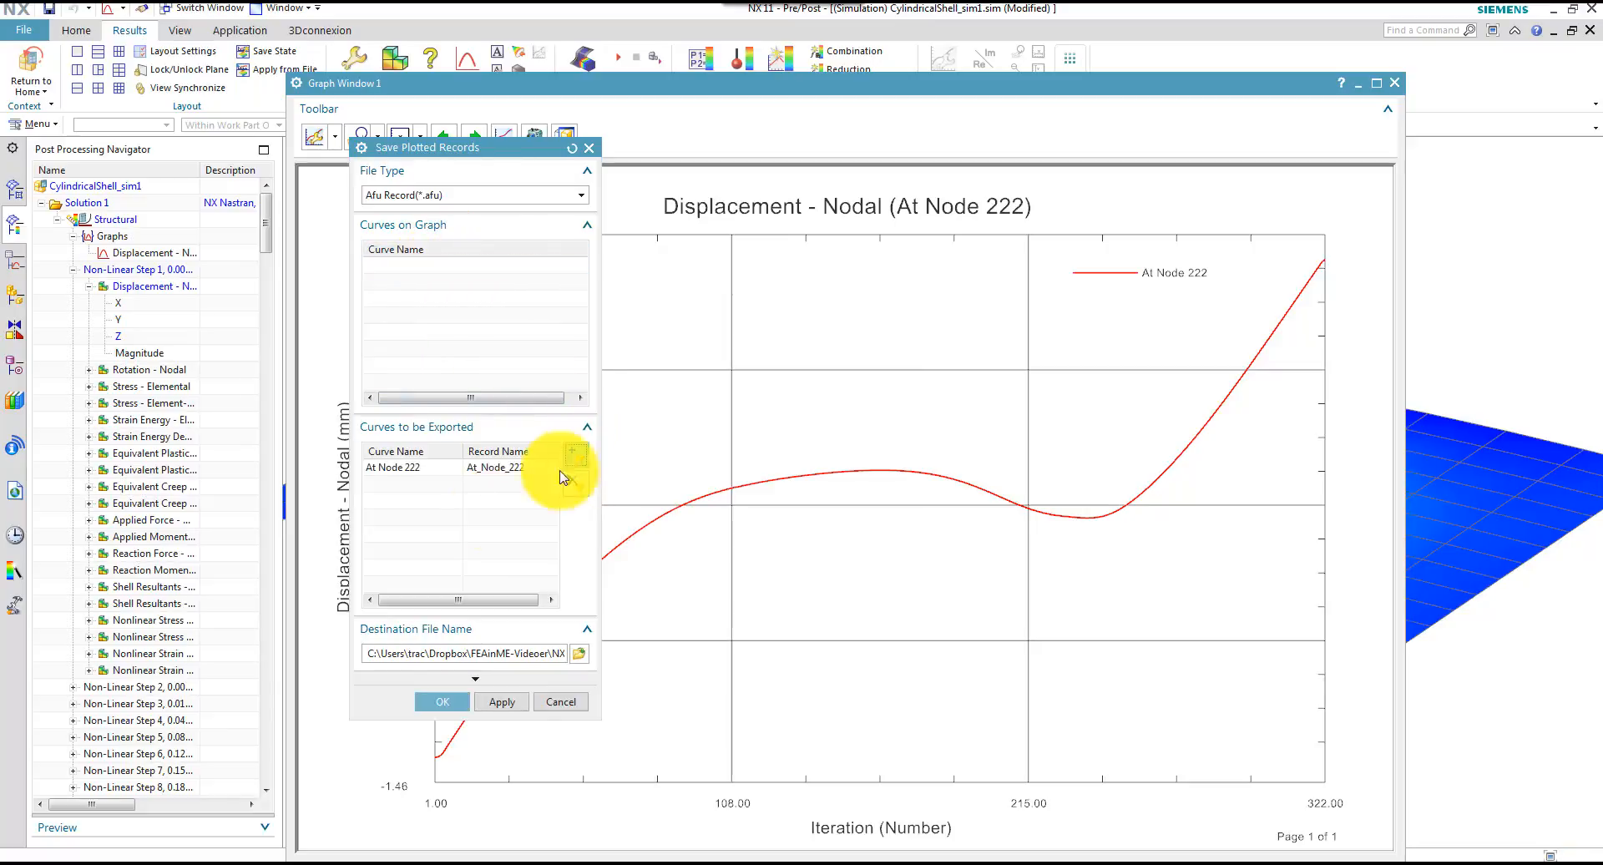
{"action": "left_click", "coordinate": [462, 701]}
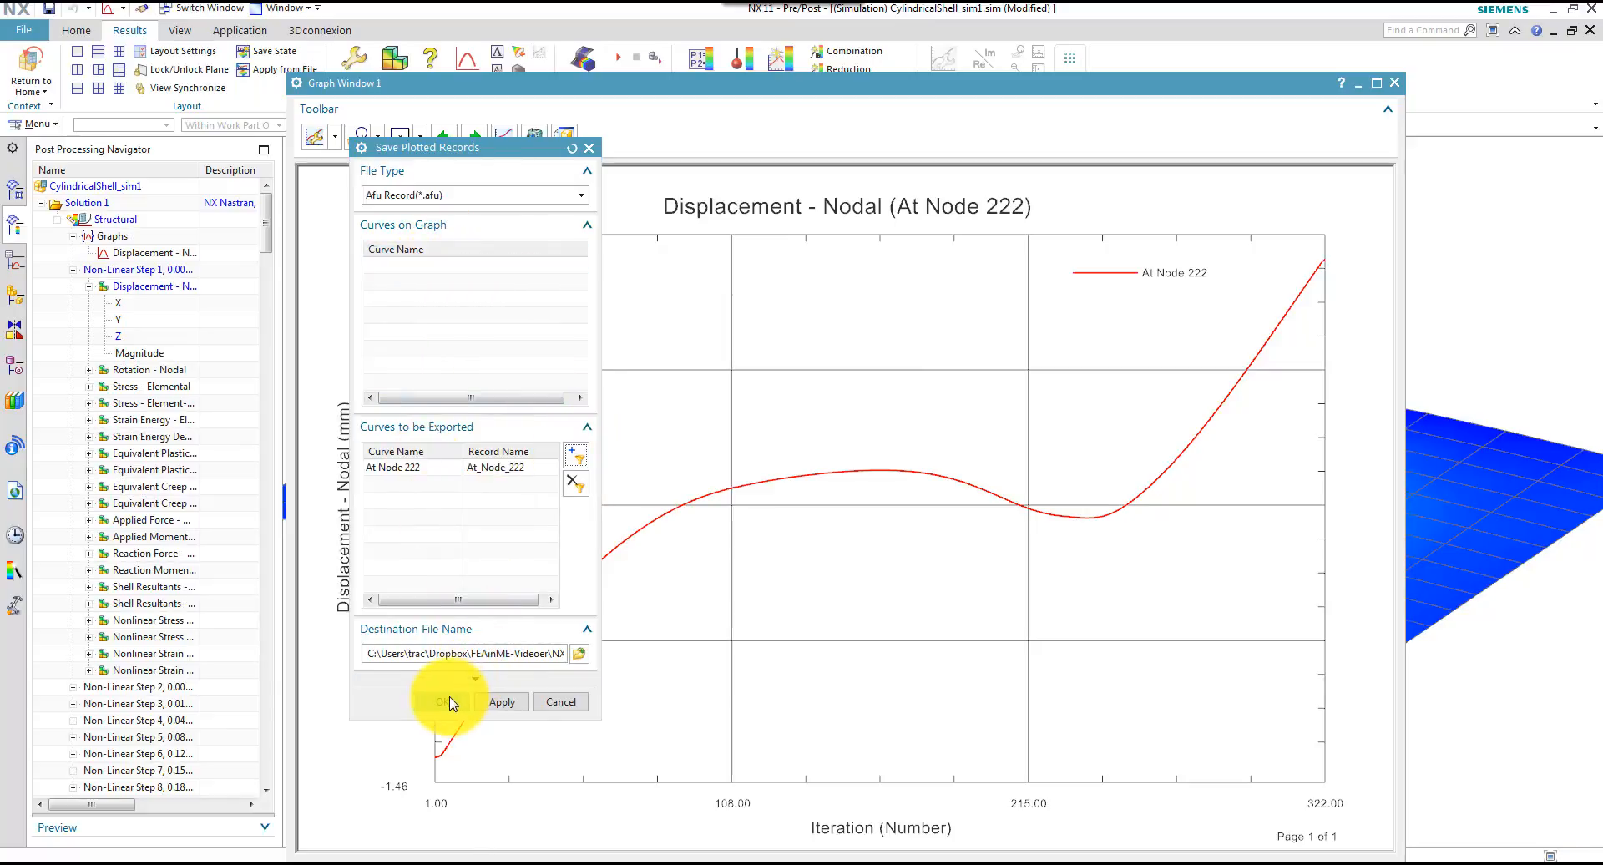
{"action": "left_click", "coordinate": [1394, 83]}
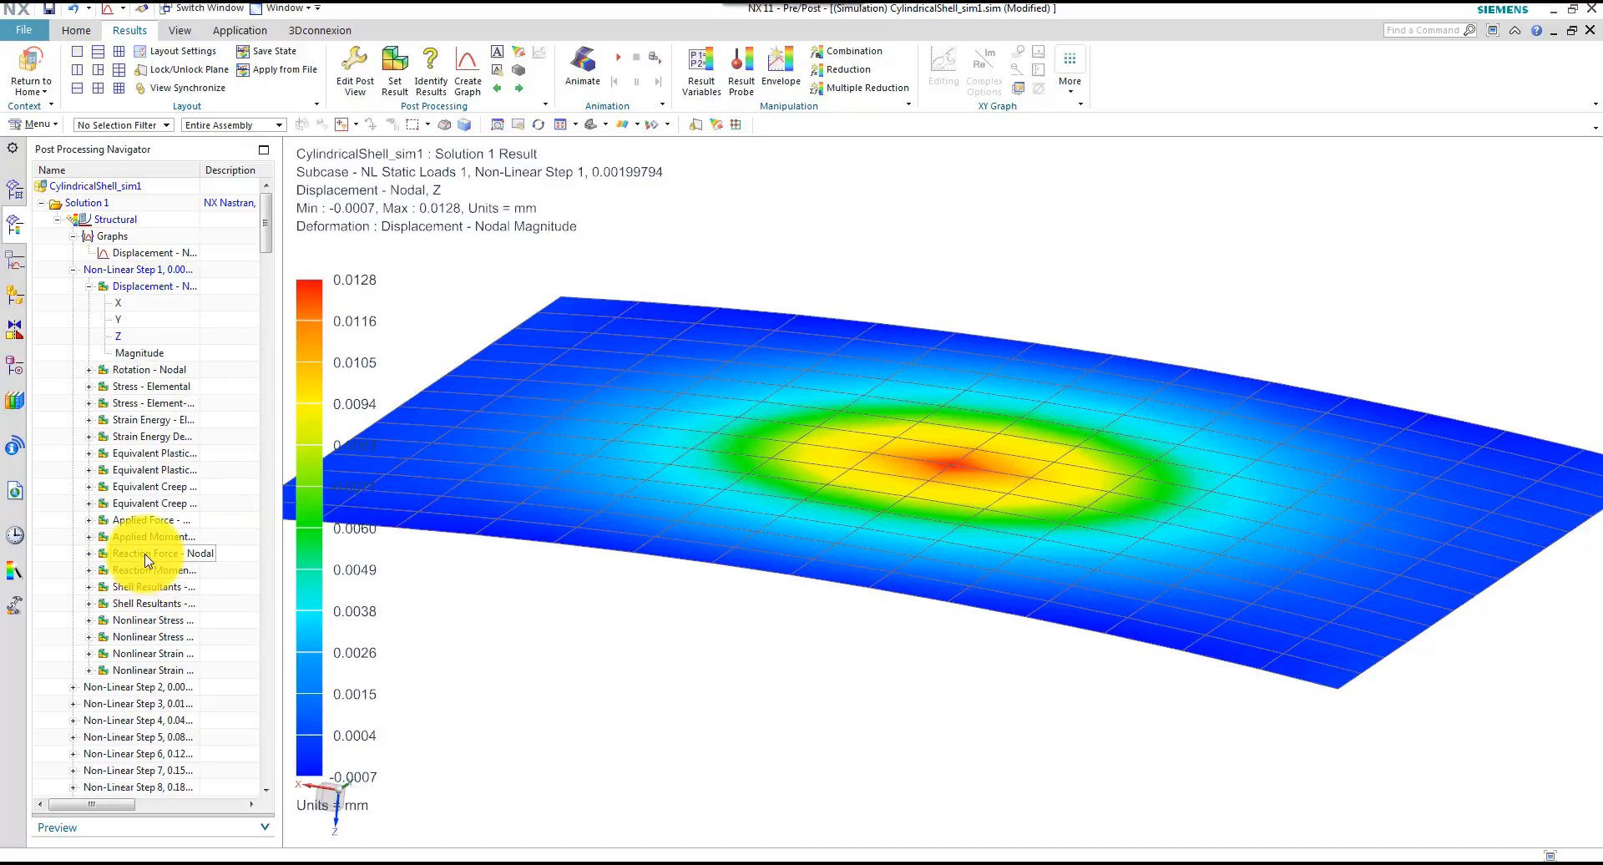
Plot the Z component of the nodal applied force for Non-Linear Step 1
{"action": "left_click", "coordinate": [90, 520]}
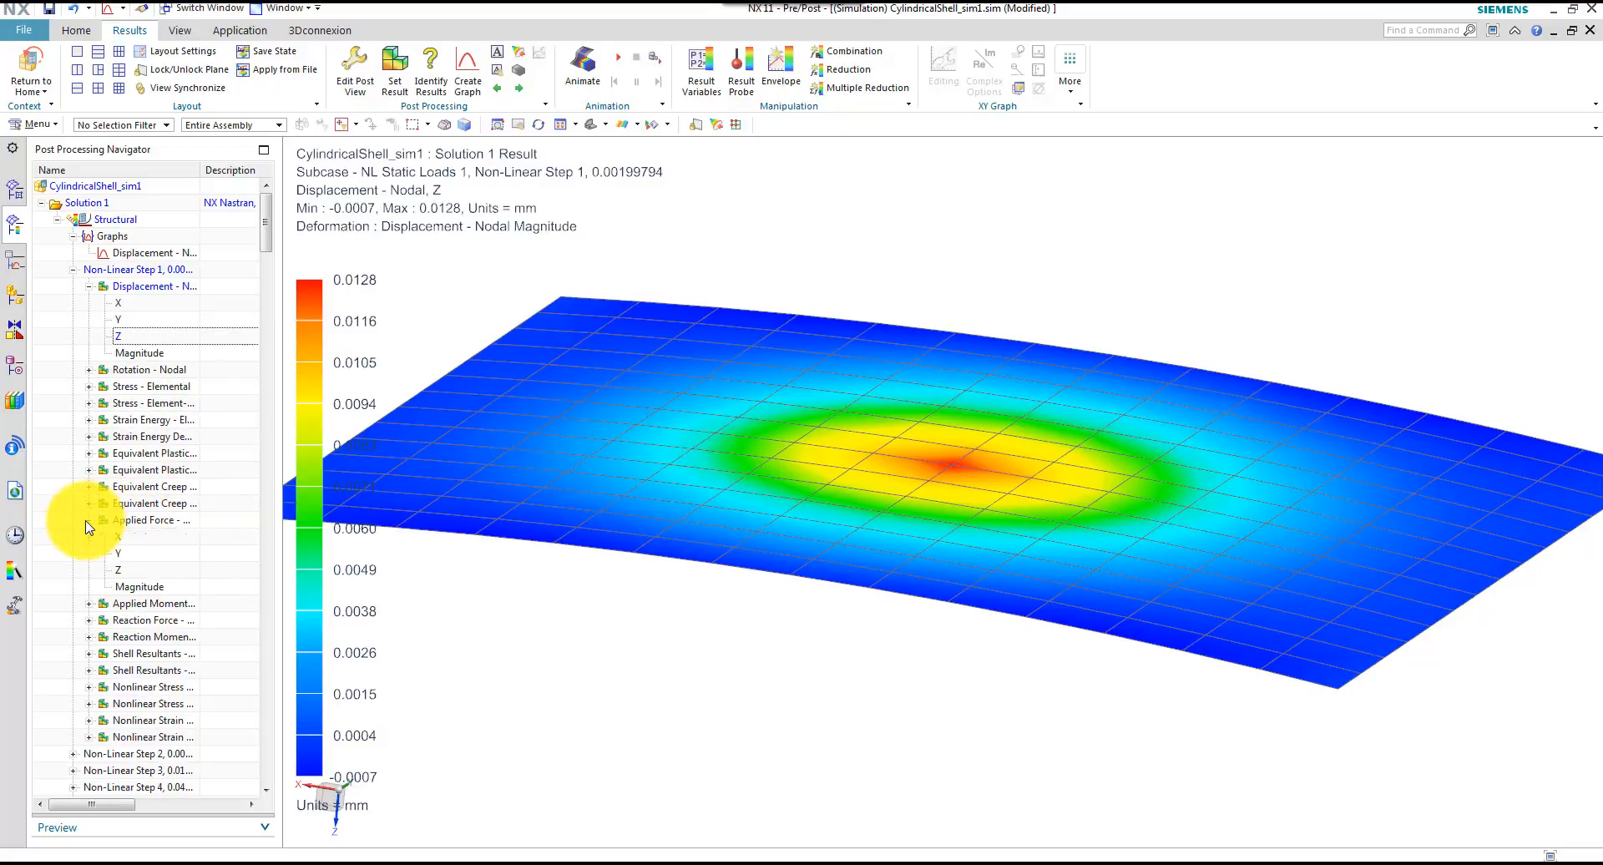
{"action": "left_click", "coordinate": [127, 571]}
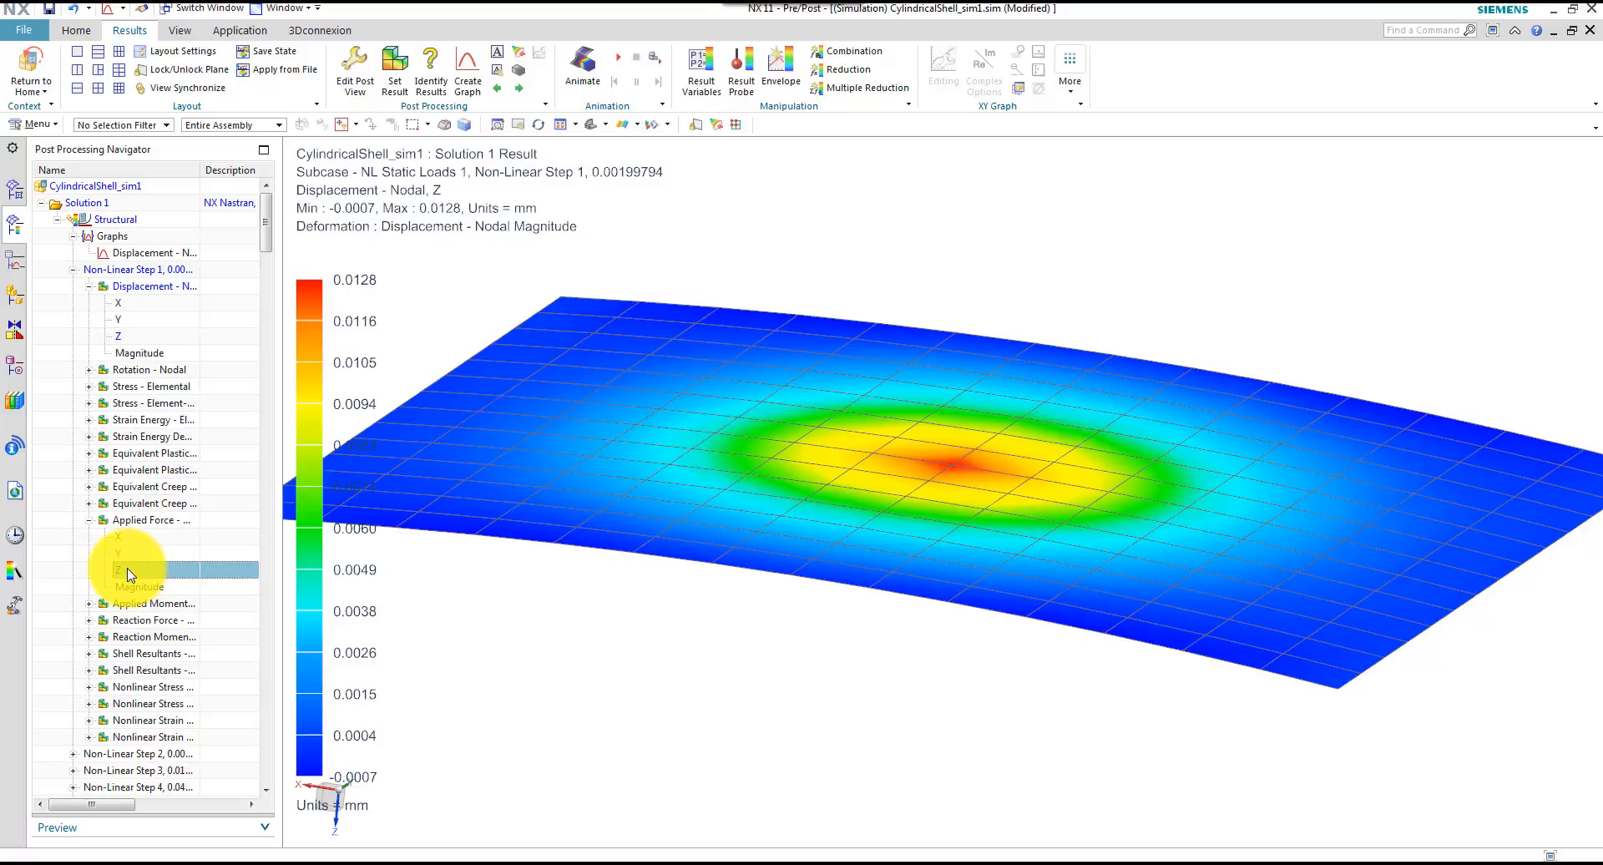
{"action": "double_click", "coordinate": [127, 571]}
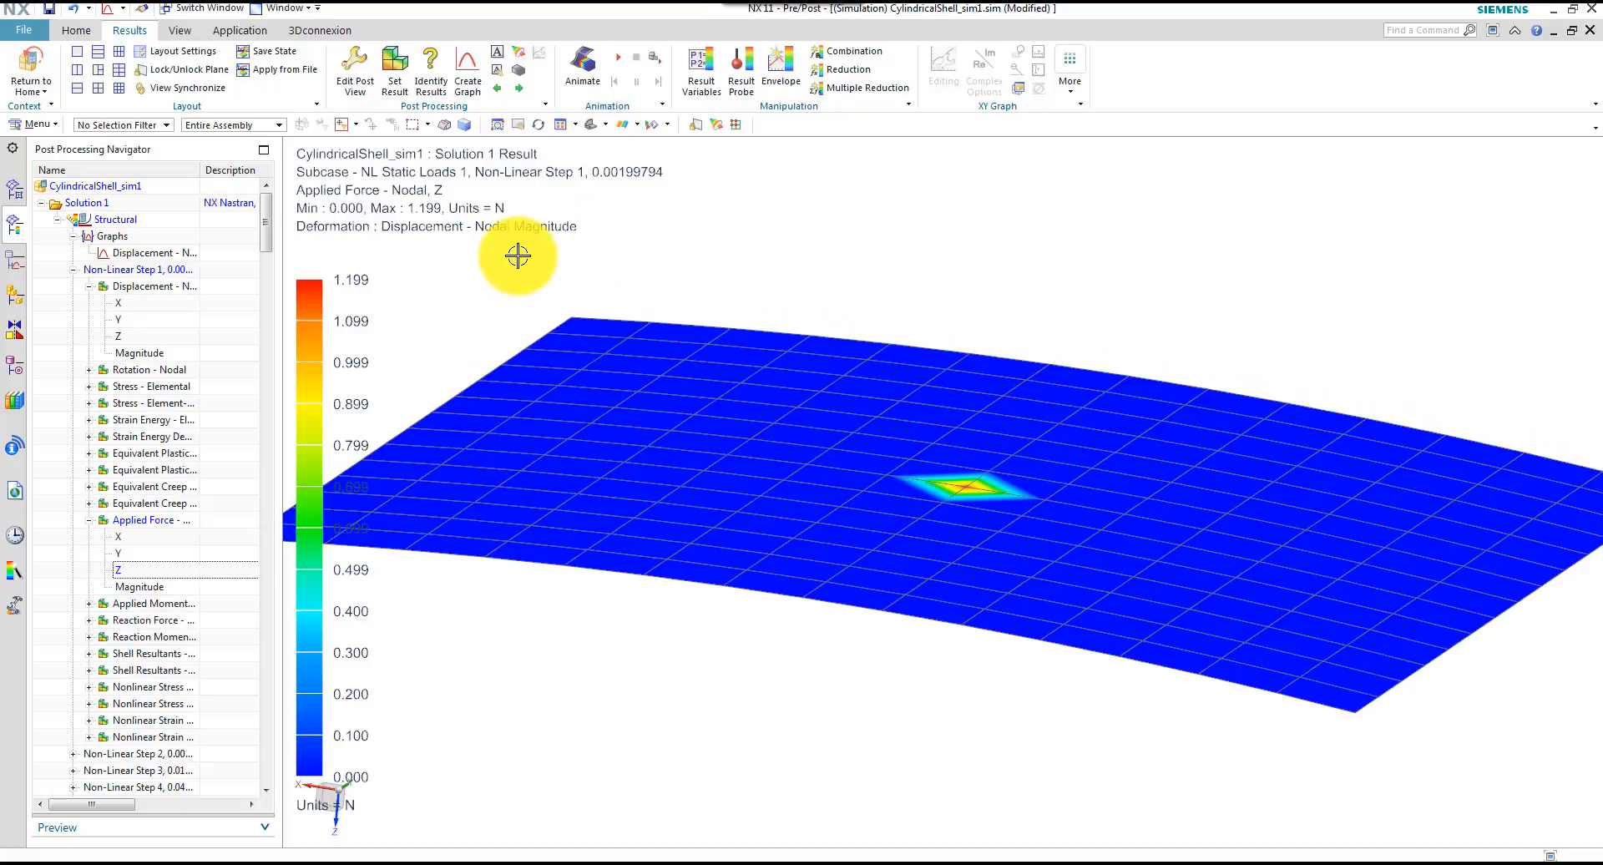
Graph the Z applied force at centre node 222 across all iterations against Iteration ID, in a new window
{"action": "left_click", "coordinate": [466, 72]}
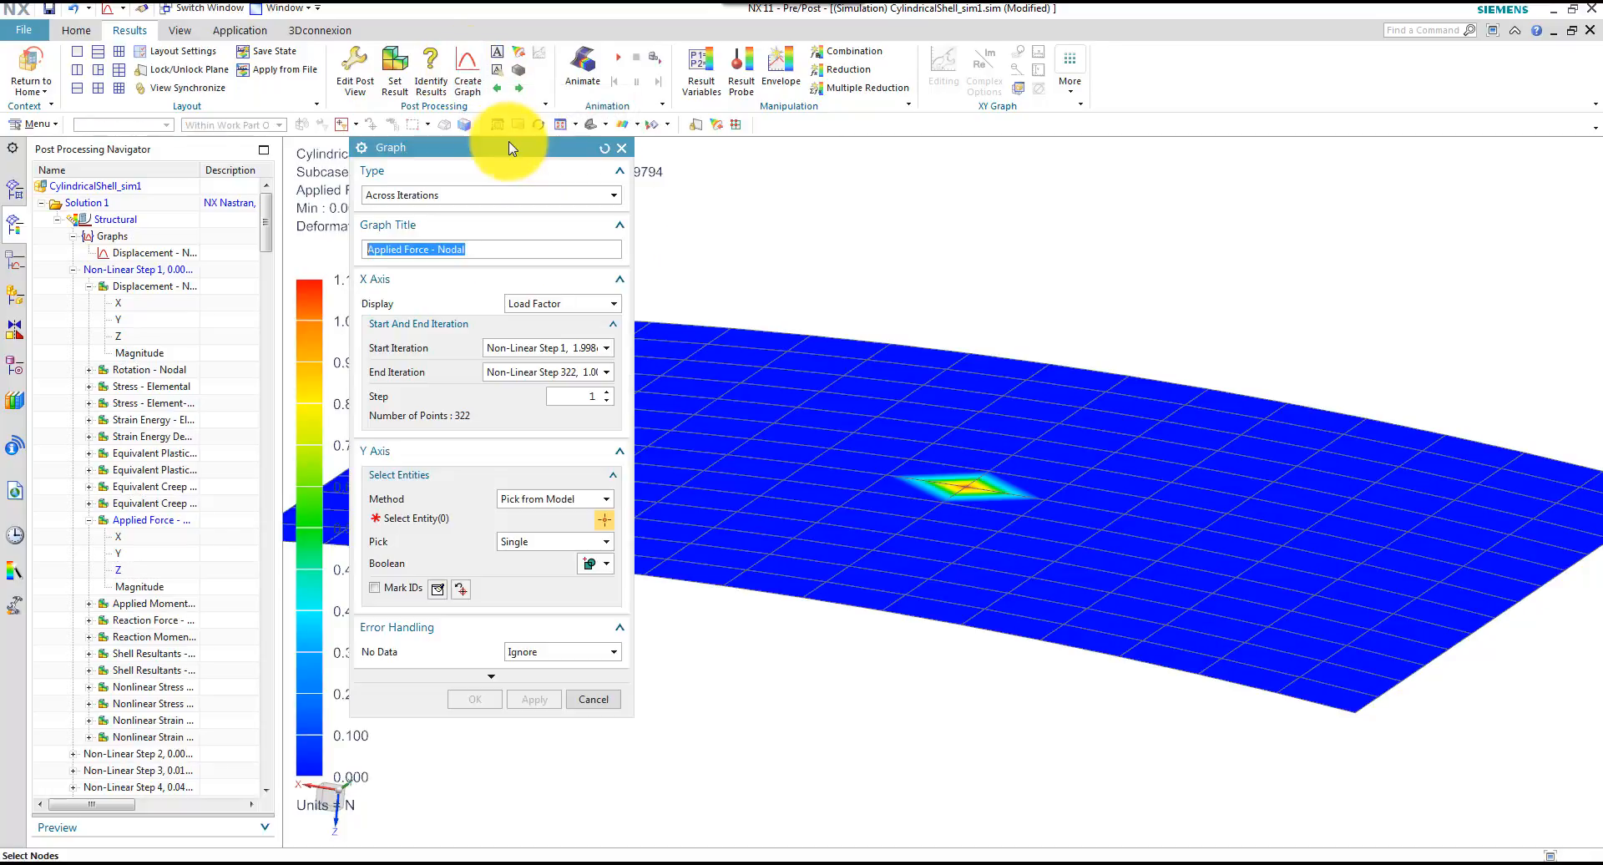
{"action": "left_click", "coordinate": [977, 480]}
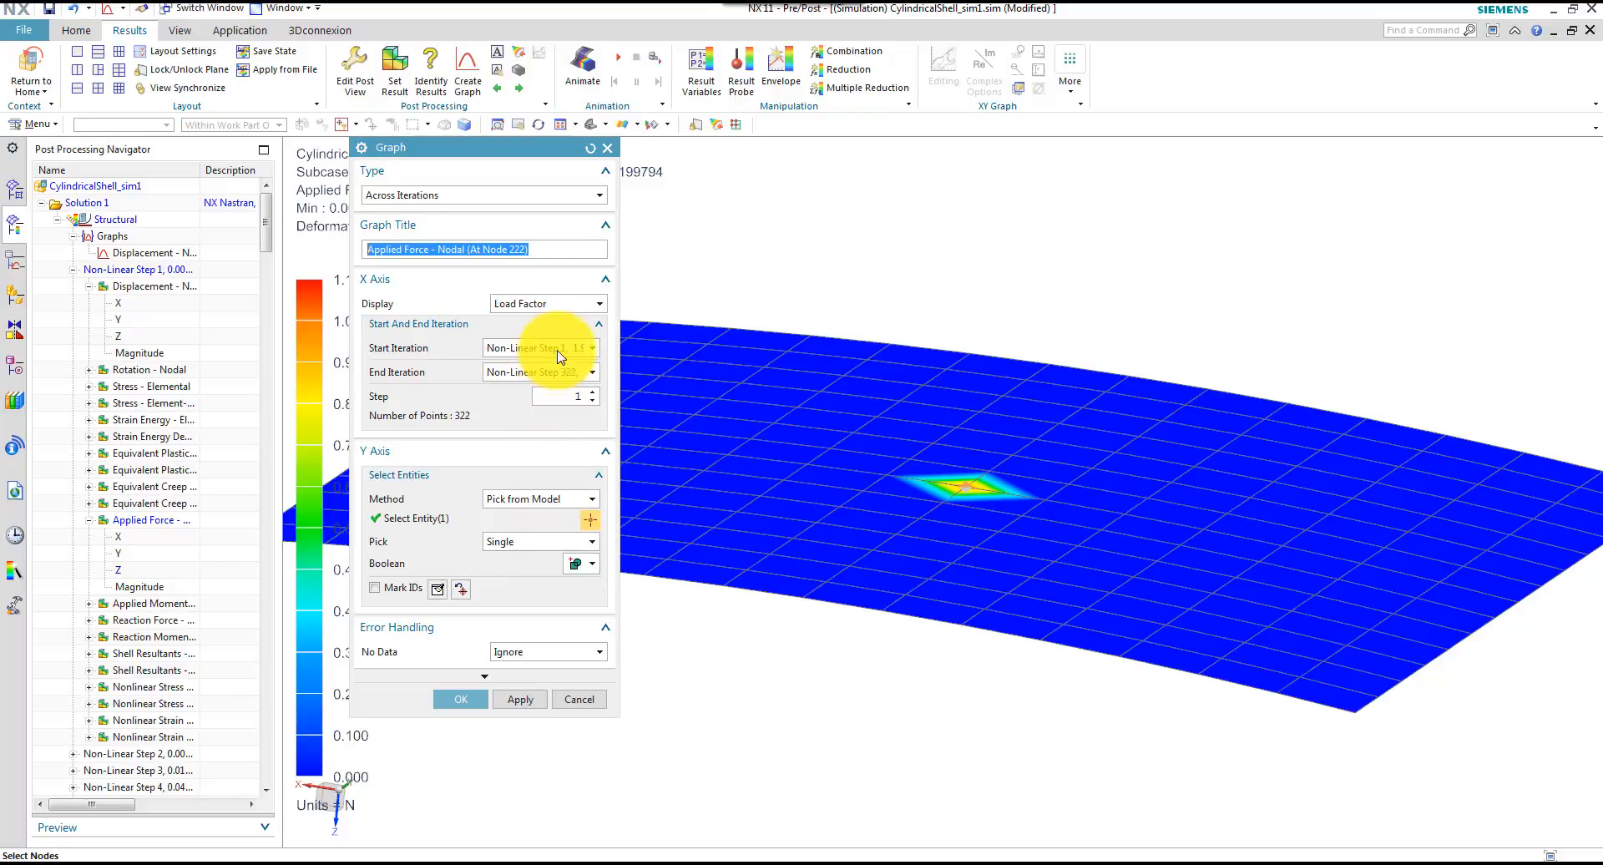
{"action": "left_click", "coordinate": [538, 309]}
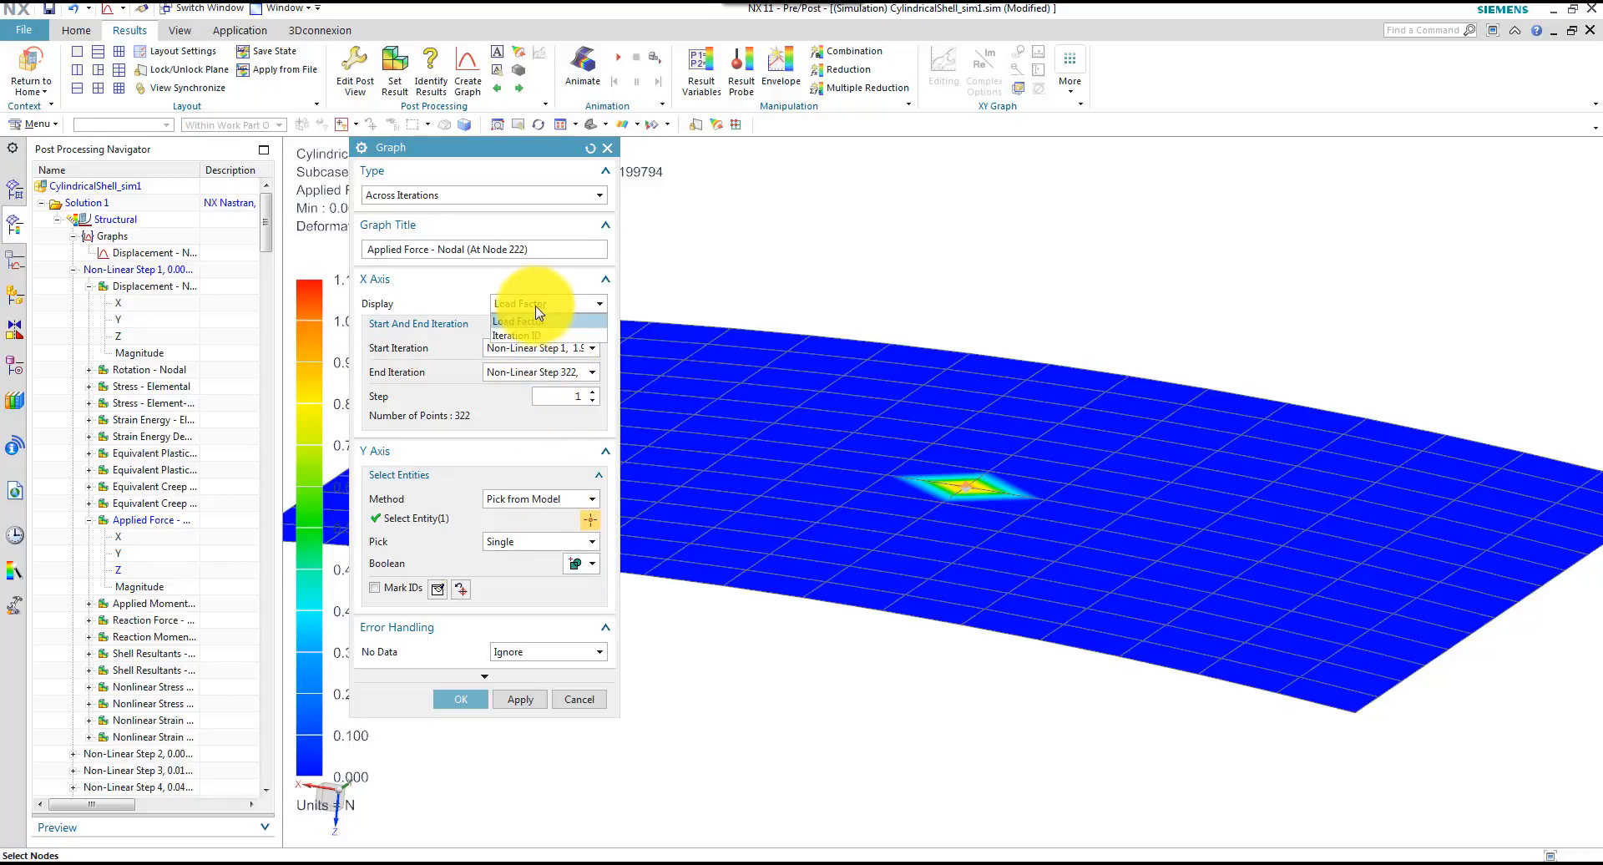
{"action": "left_click", "coordinate": [530, 335]}
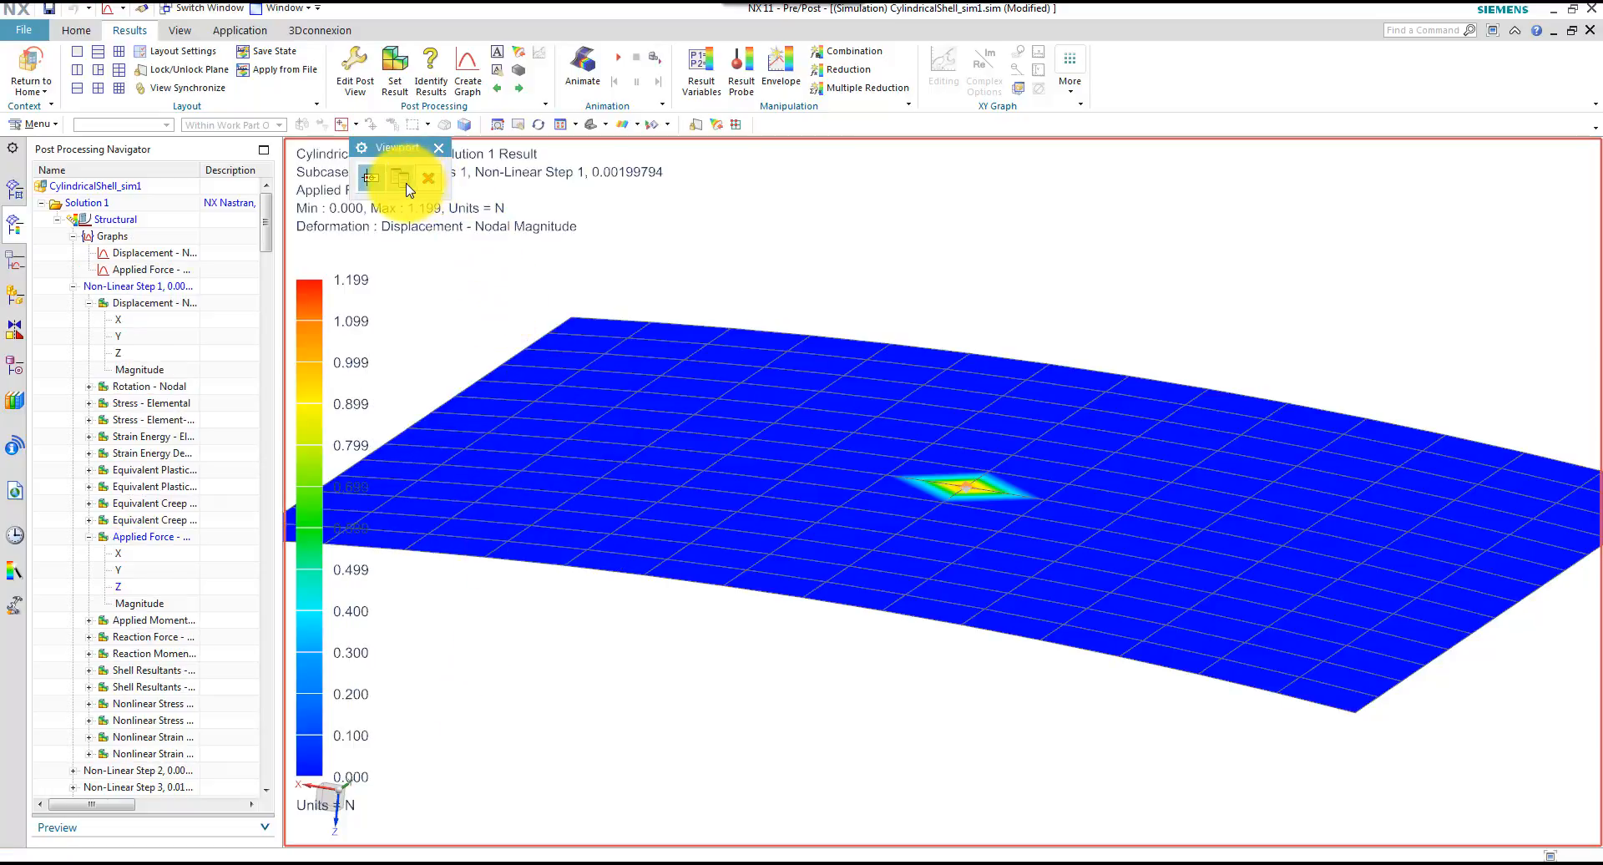
{"action": "left_click", "coordinate": [406, 189]}
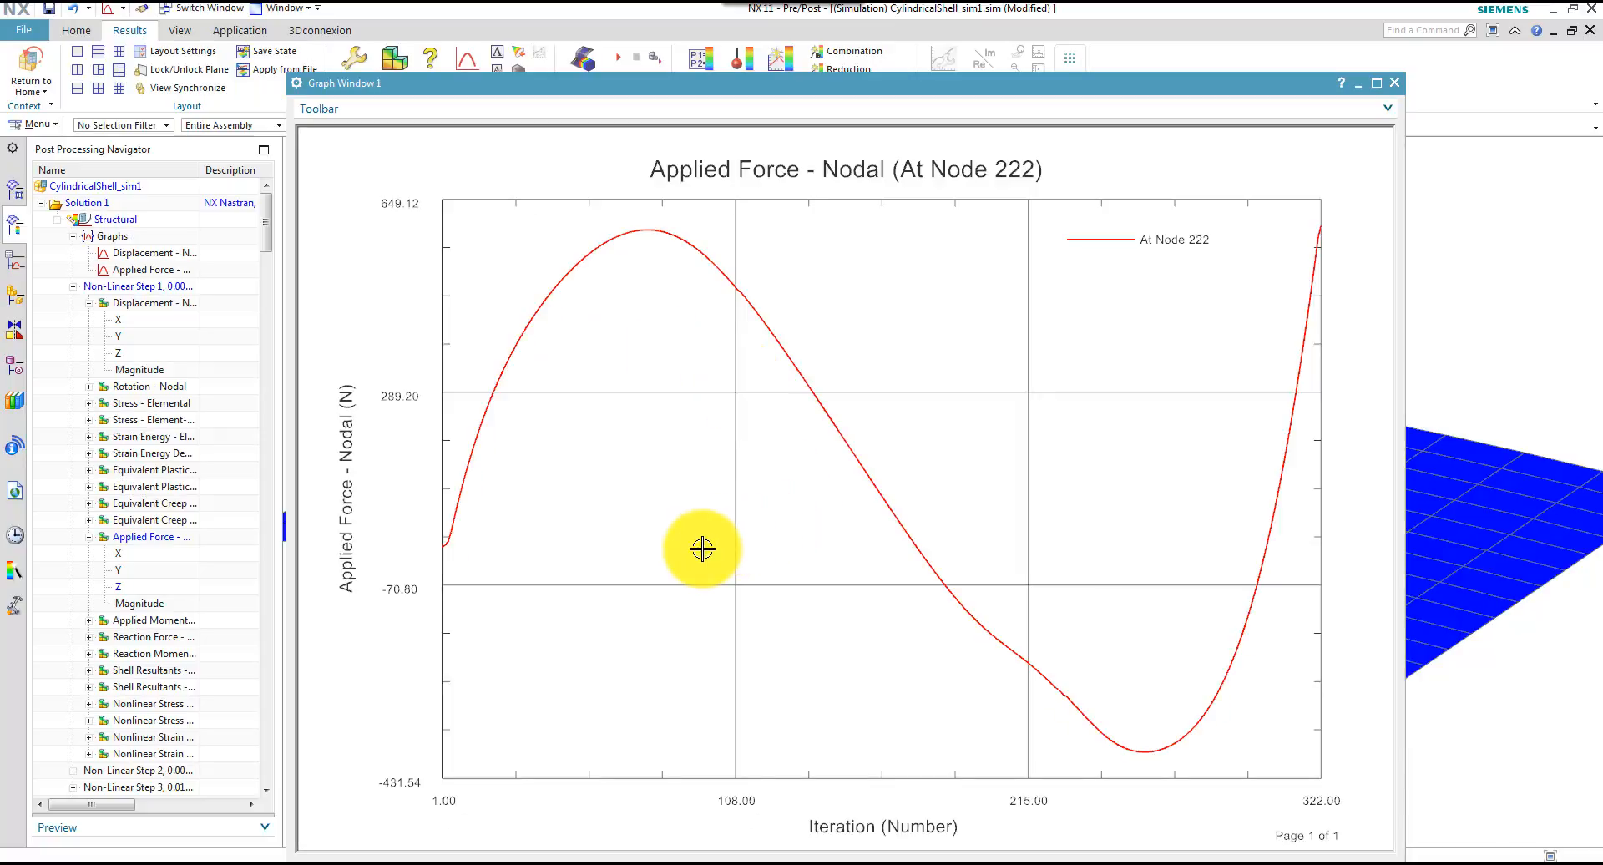
Start saving the applied force graph as an AFU record and add the At Node 222 curve to the export
{"action": "left_click", "coordinate": [522, 113]}
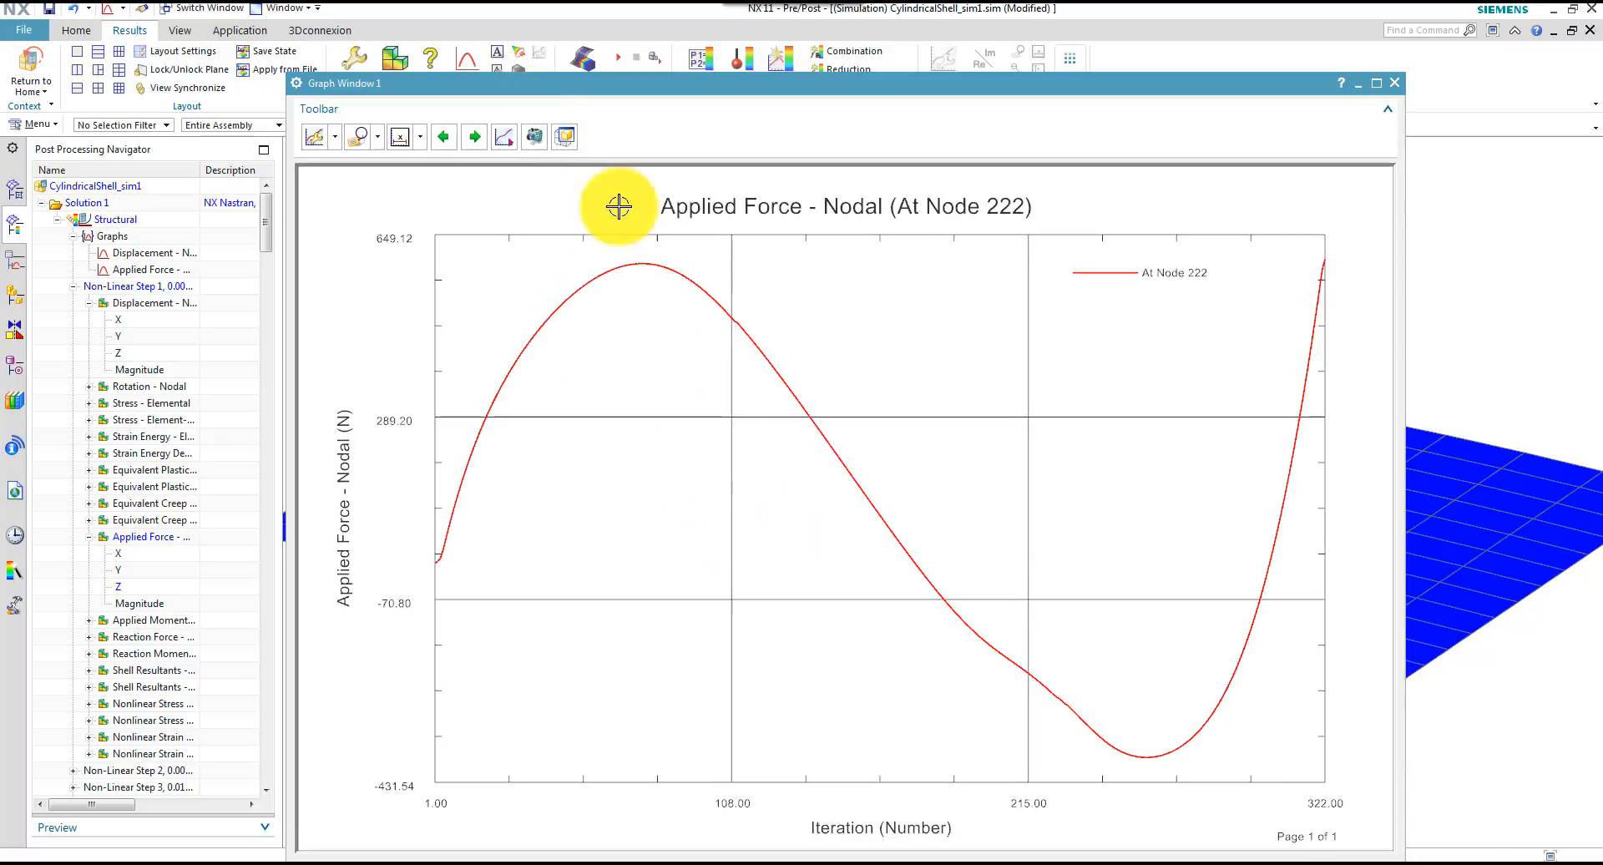
{"action": "left_click", "coordinate": [504, 141]}
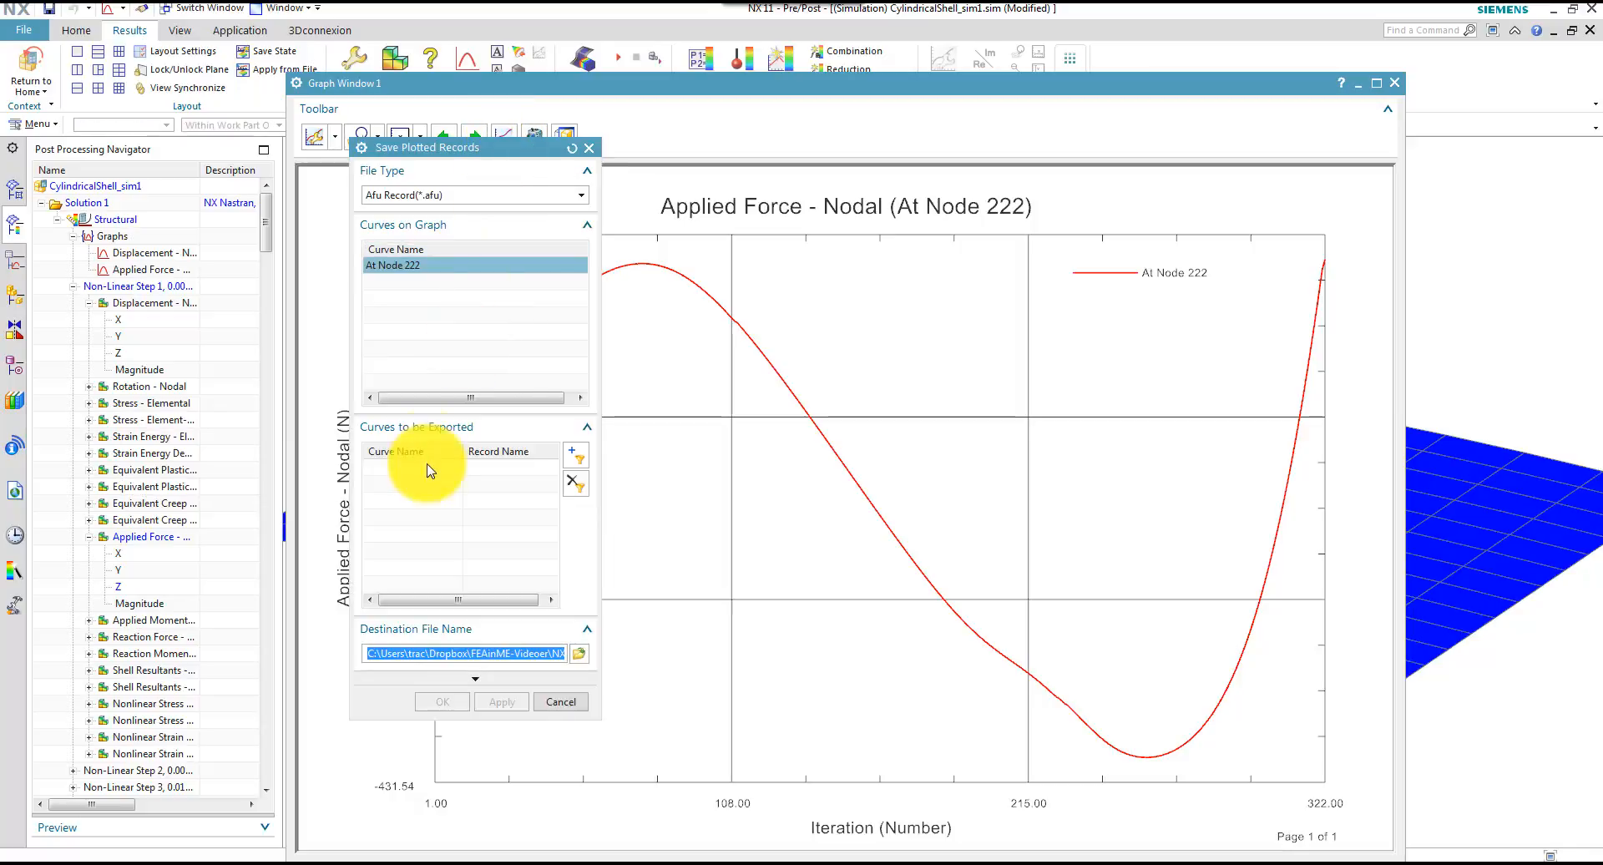
{"action": "left_click", "coordinate": [424, 267]}
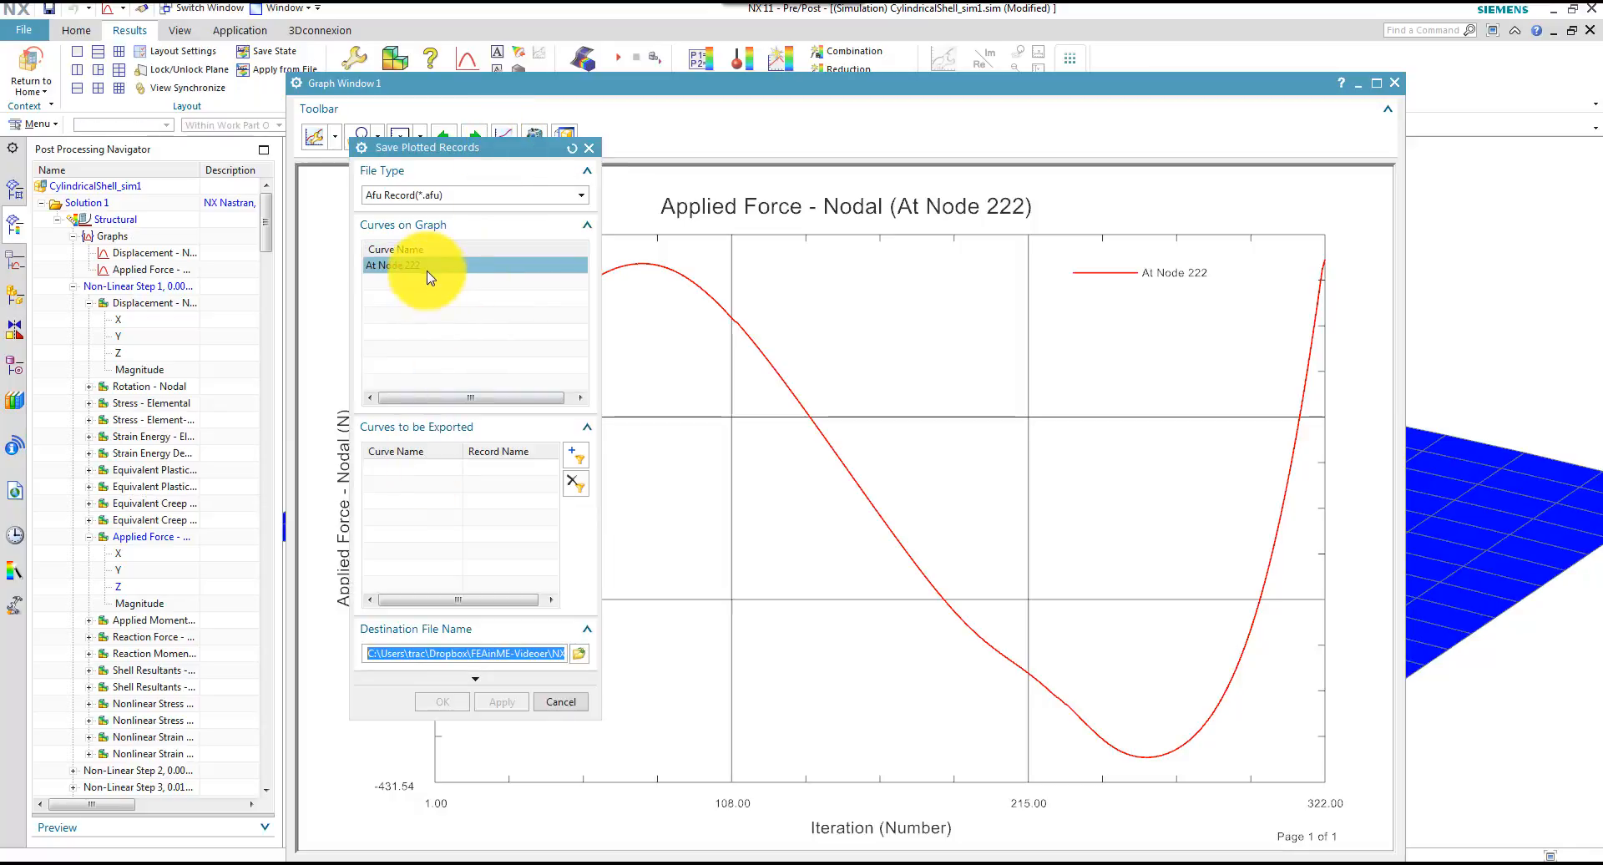
{"action": "left_click", "coordinate": [578, 459]}
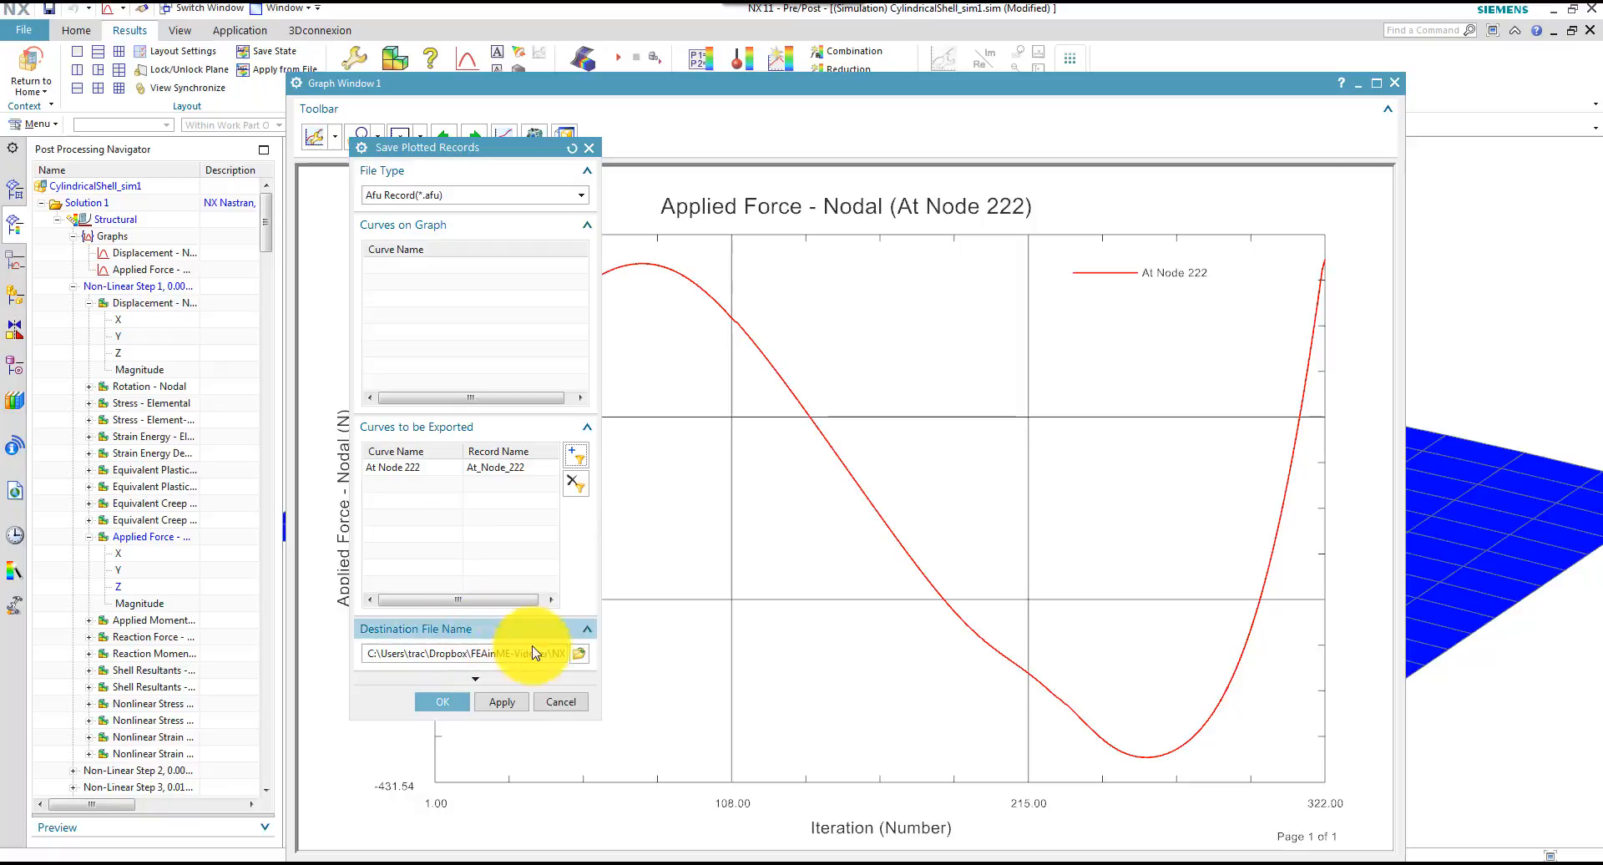
Export the applied force curve to the destination file force in the SnapThrough folder and close the graph window
{"action": "left_click", "coordinate": [578, 653]}
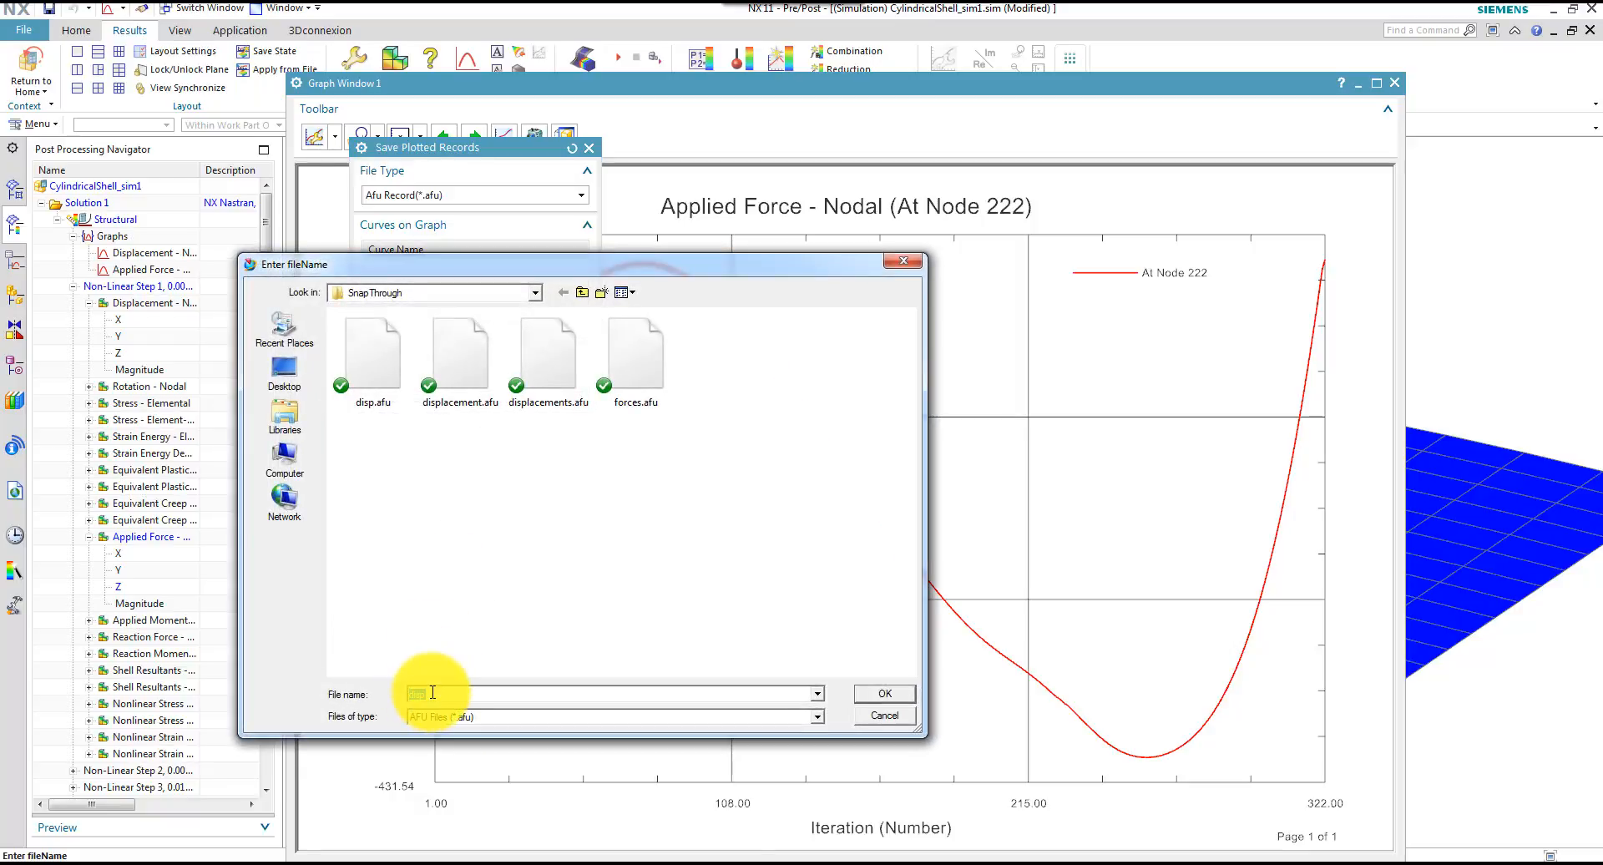
{"action": "type", "text": "for"}
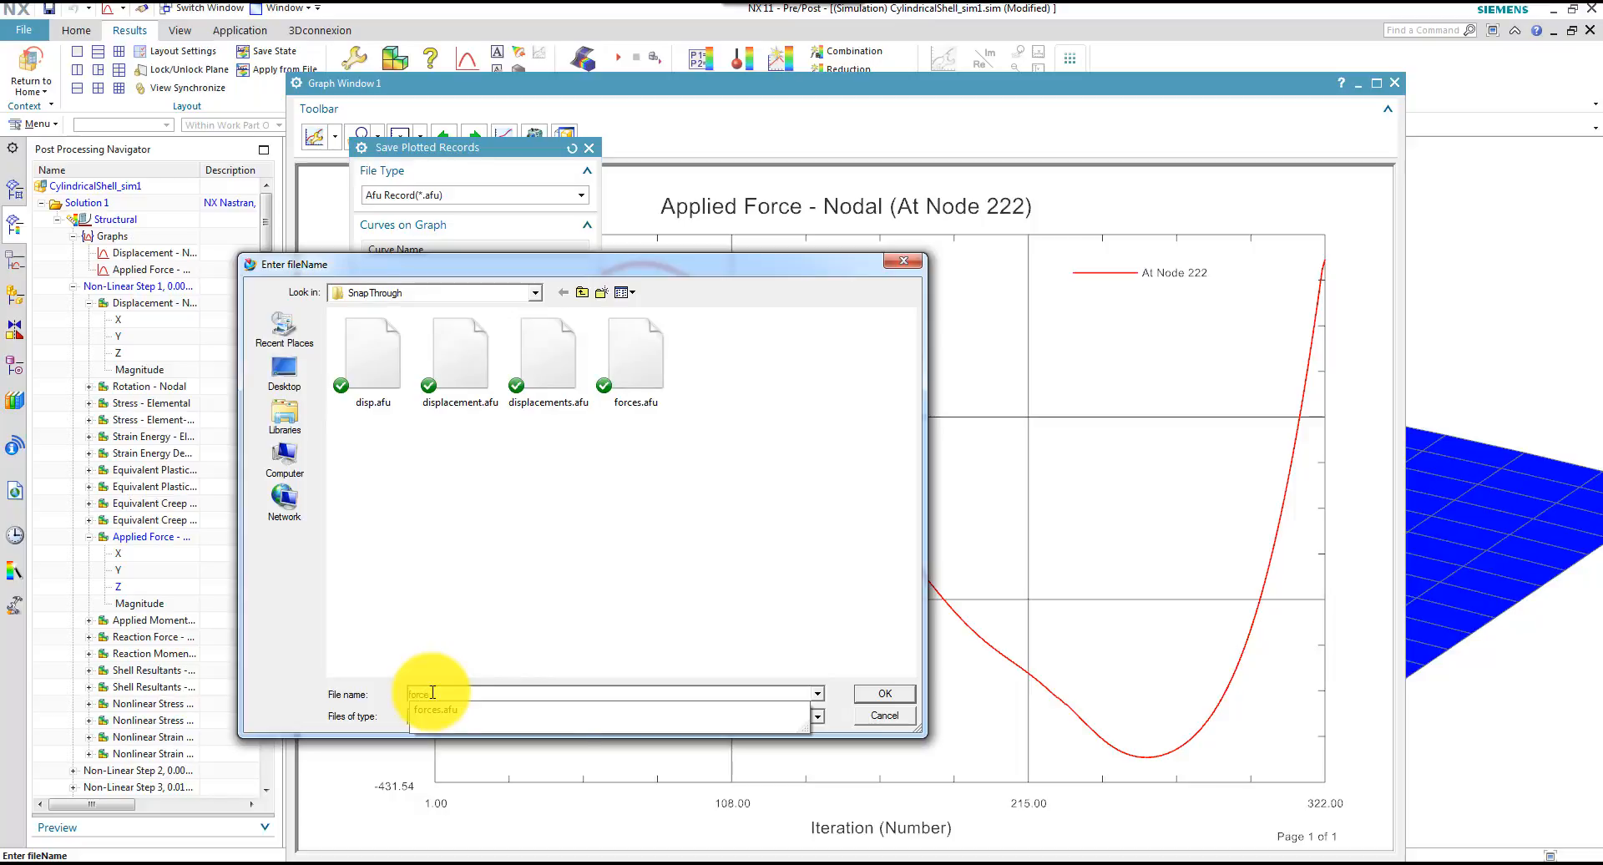
{"action": "type", "text": "ce"}
{"action": "left_click", "coordinate": [461, 708]}
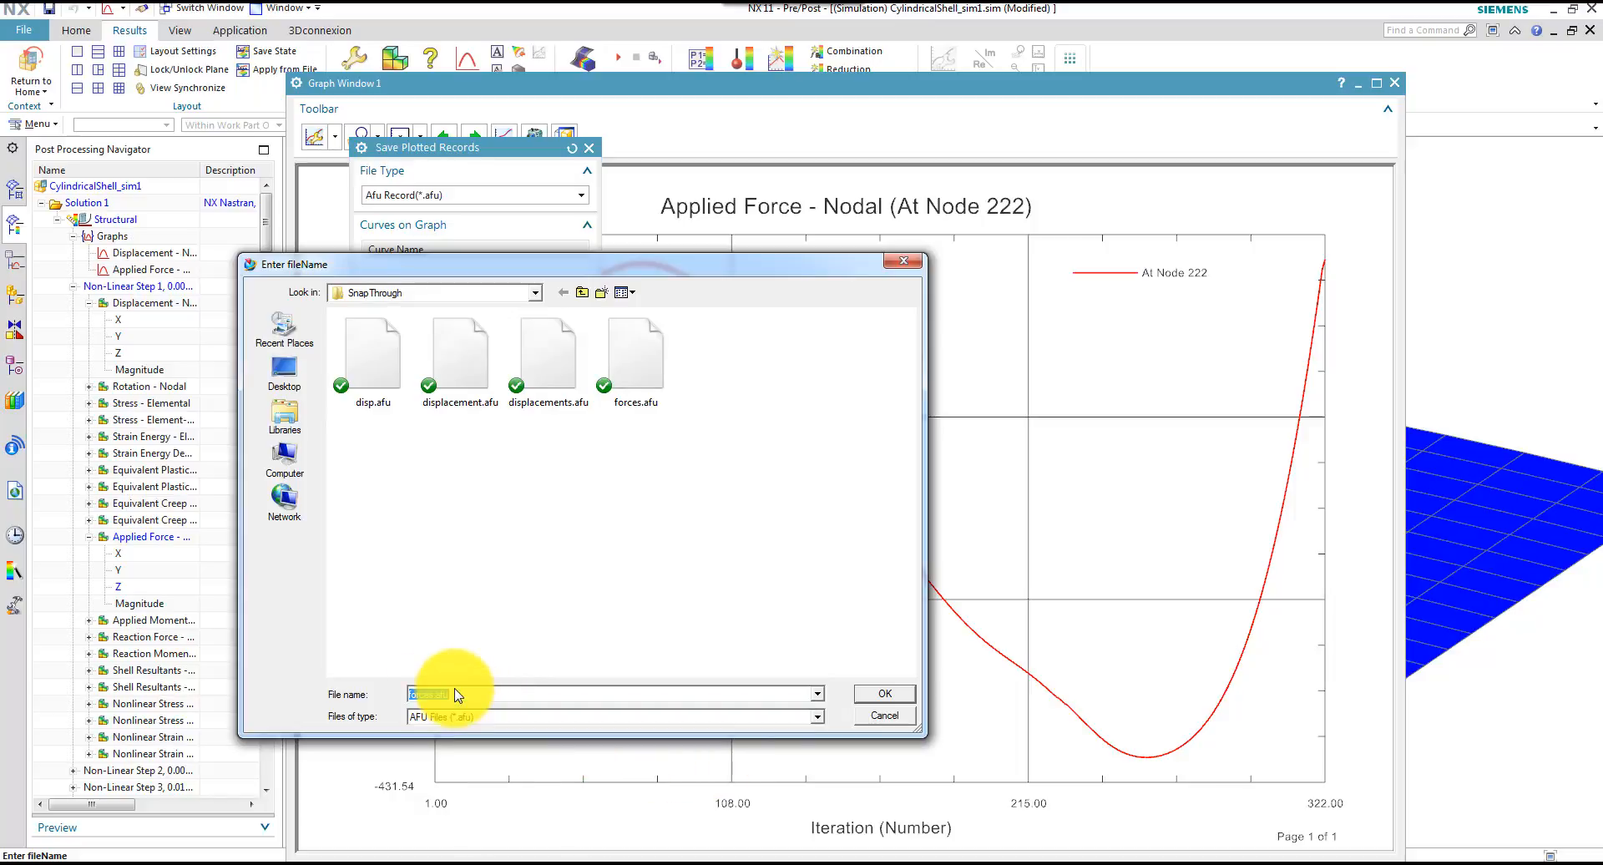
{"action": "left_click", "coordinate": [452, 695]}
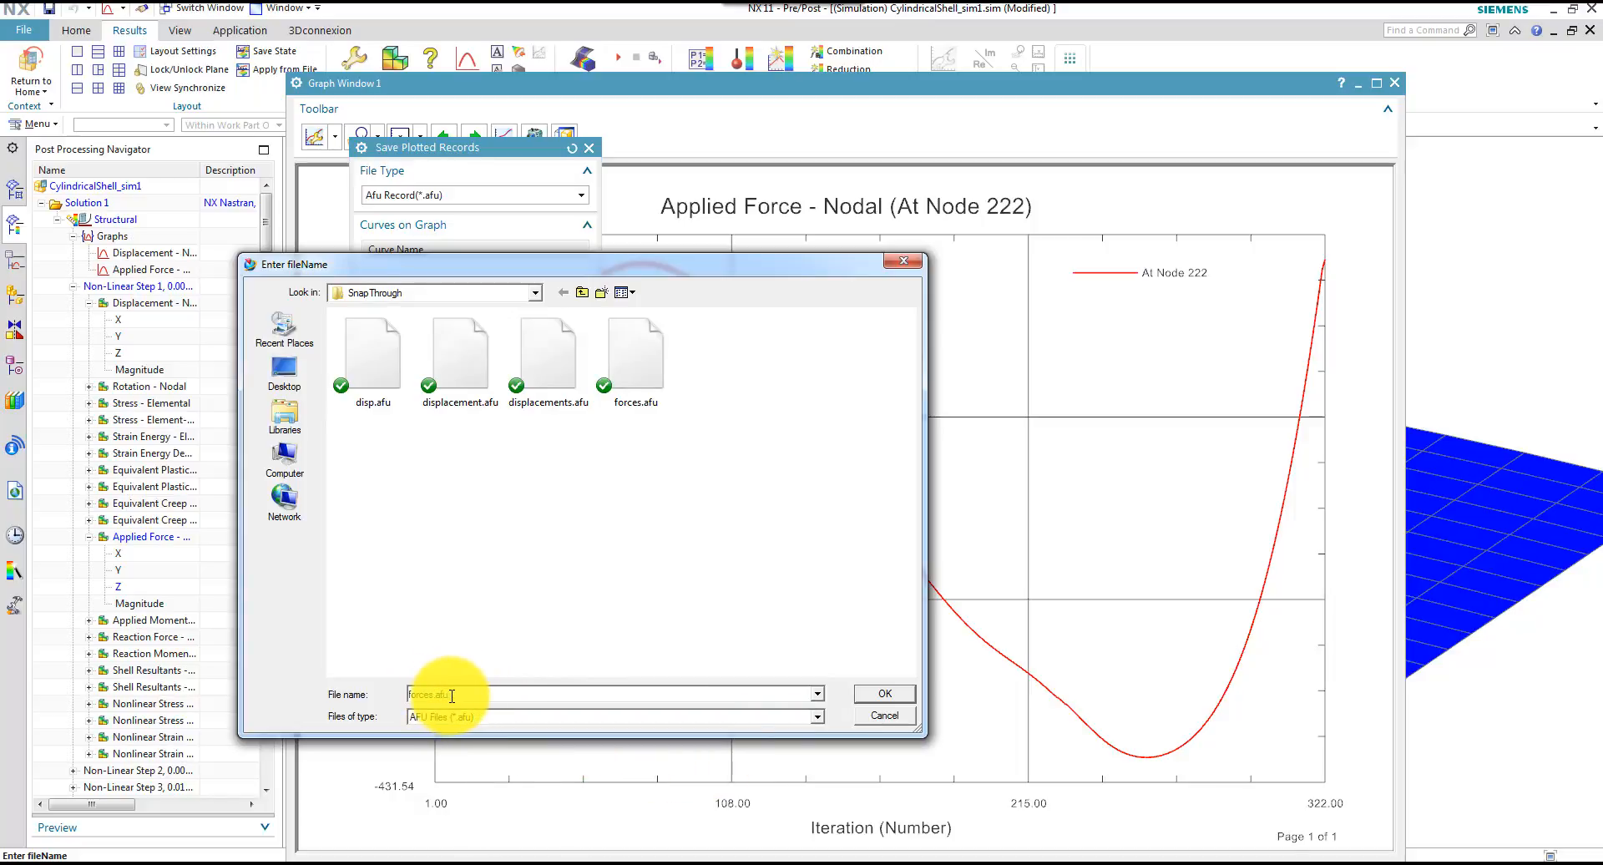
{"action": "left_click", "coordinate": [884, 694]}
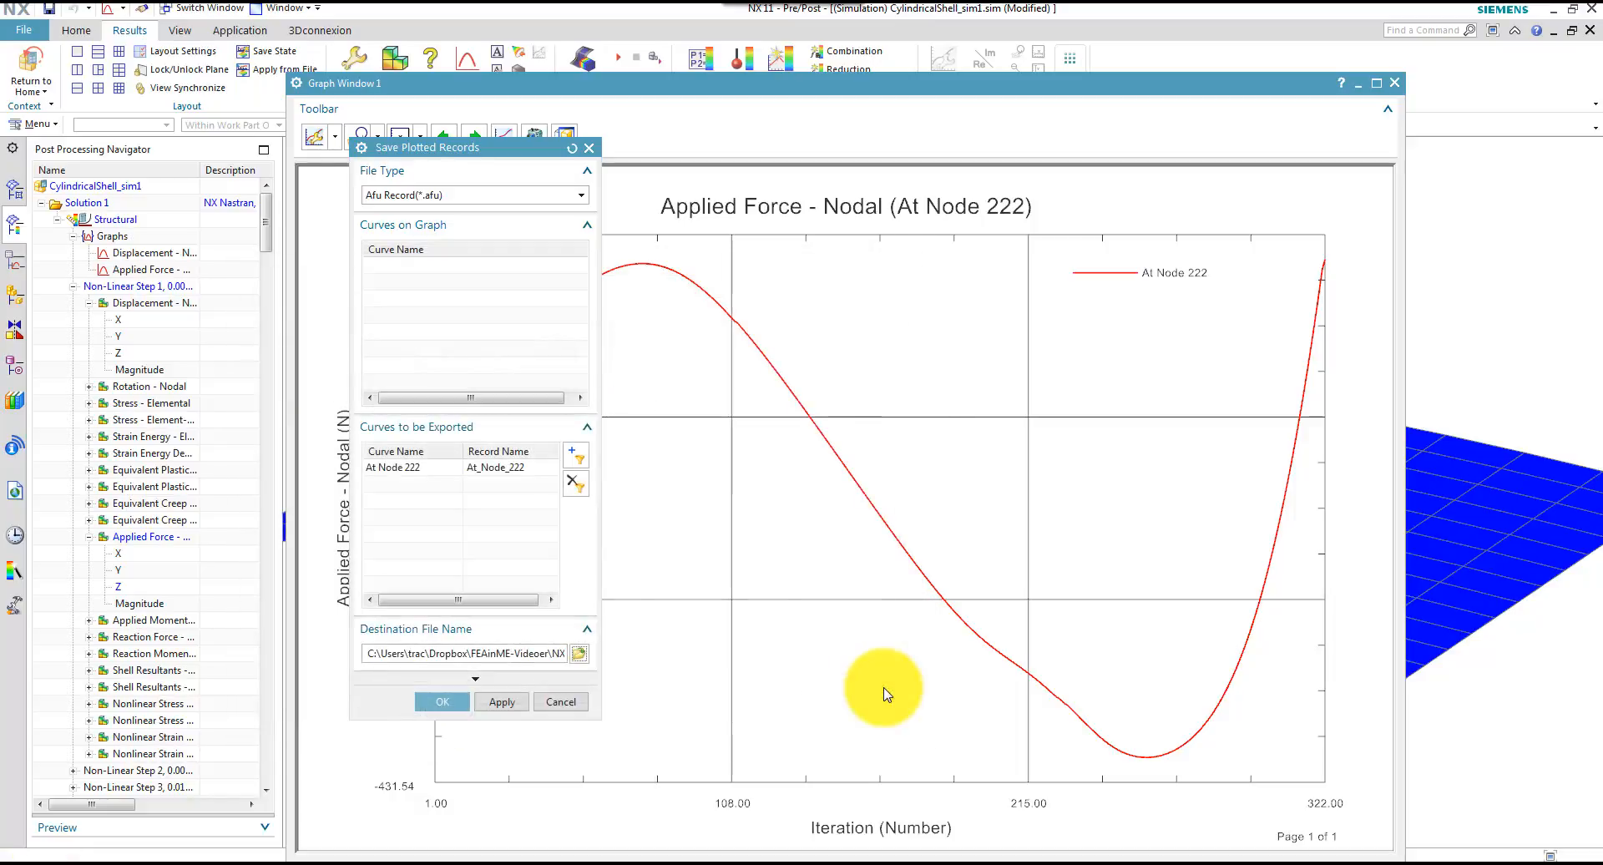
{"action": "left_click", "coordinate": [443, 701]}
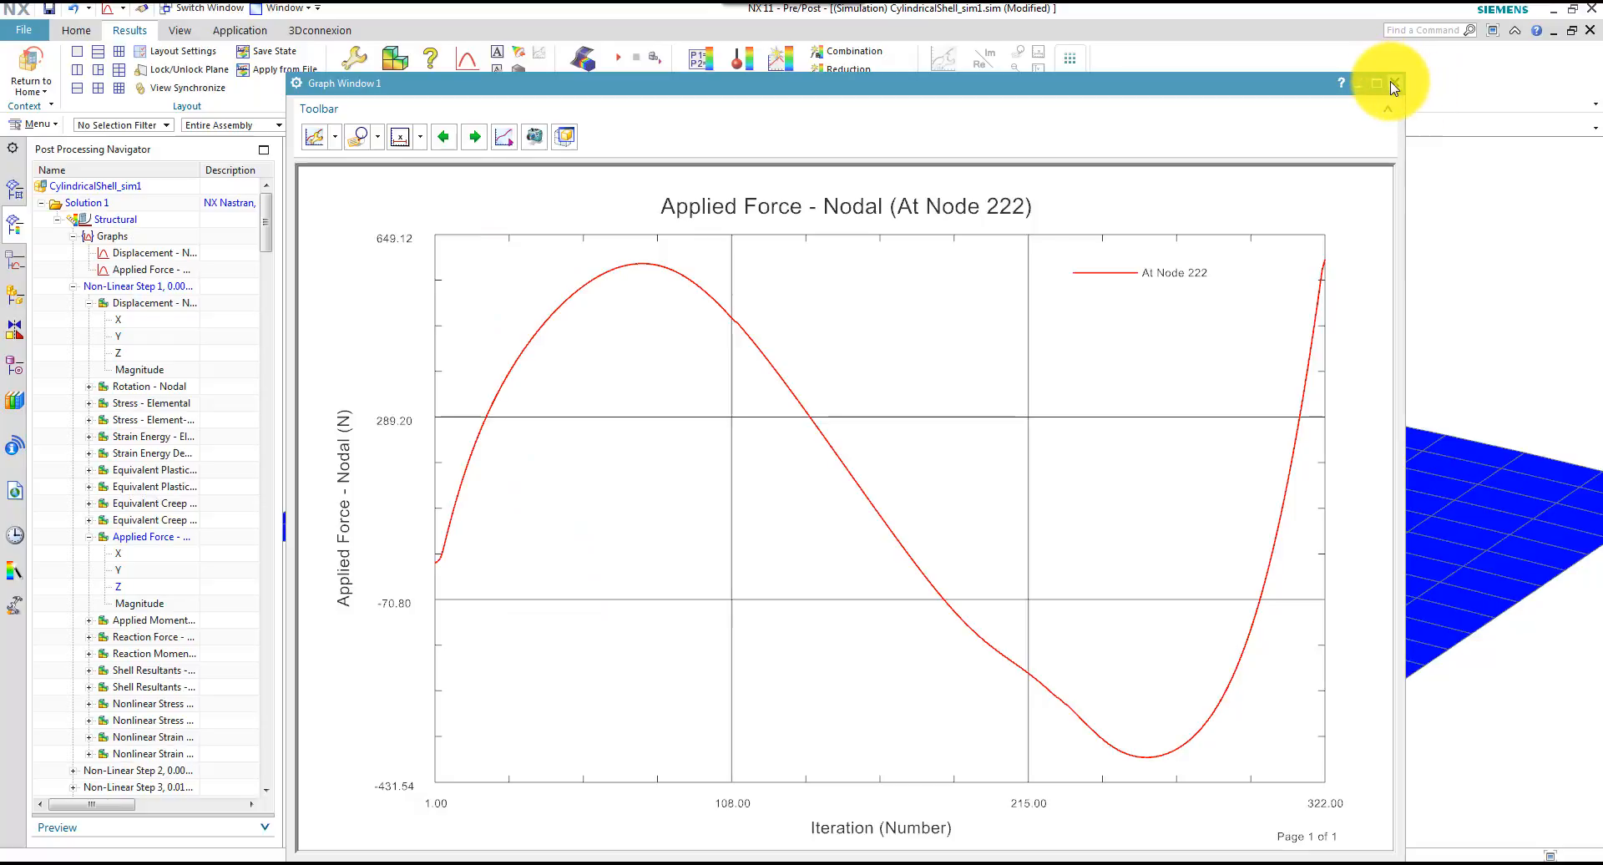
{"action": "left_click", "coordinate": [1394, 82]}
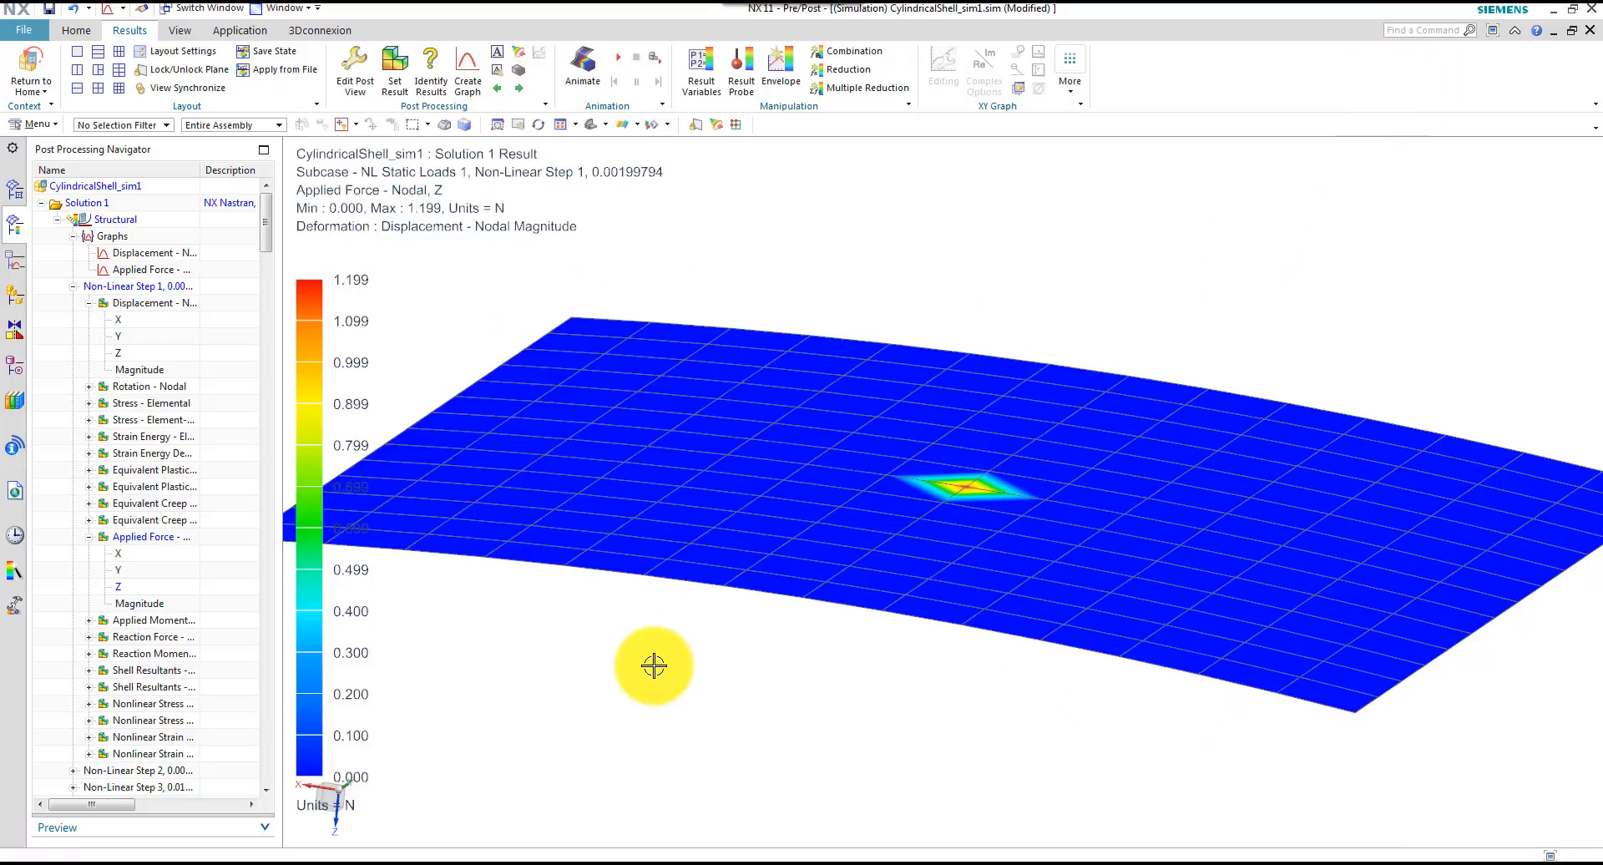
Expand the saved disp and force files under User AFU in the XY functions to list their At_Node_222 records
{"action": "middle_click_drag", "start_coordinate": [629, 680], "coordinate": [610, 661]}
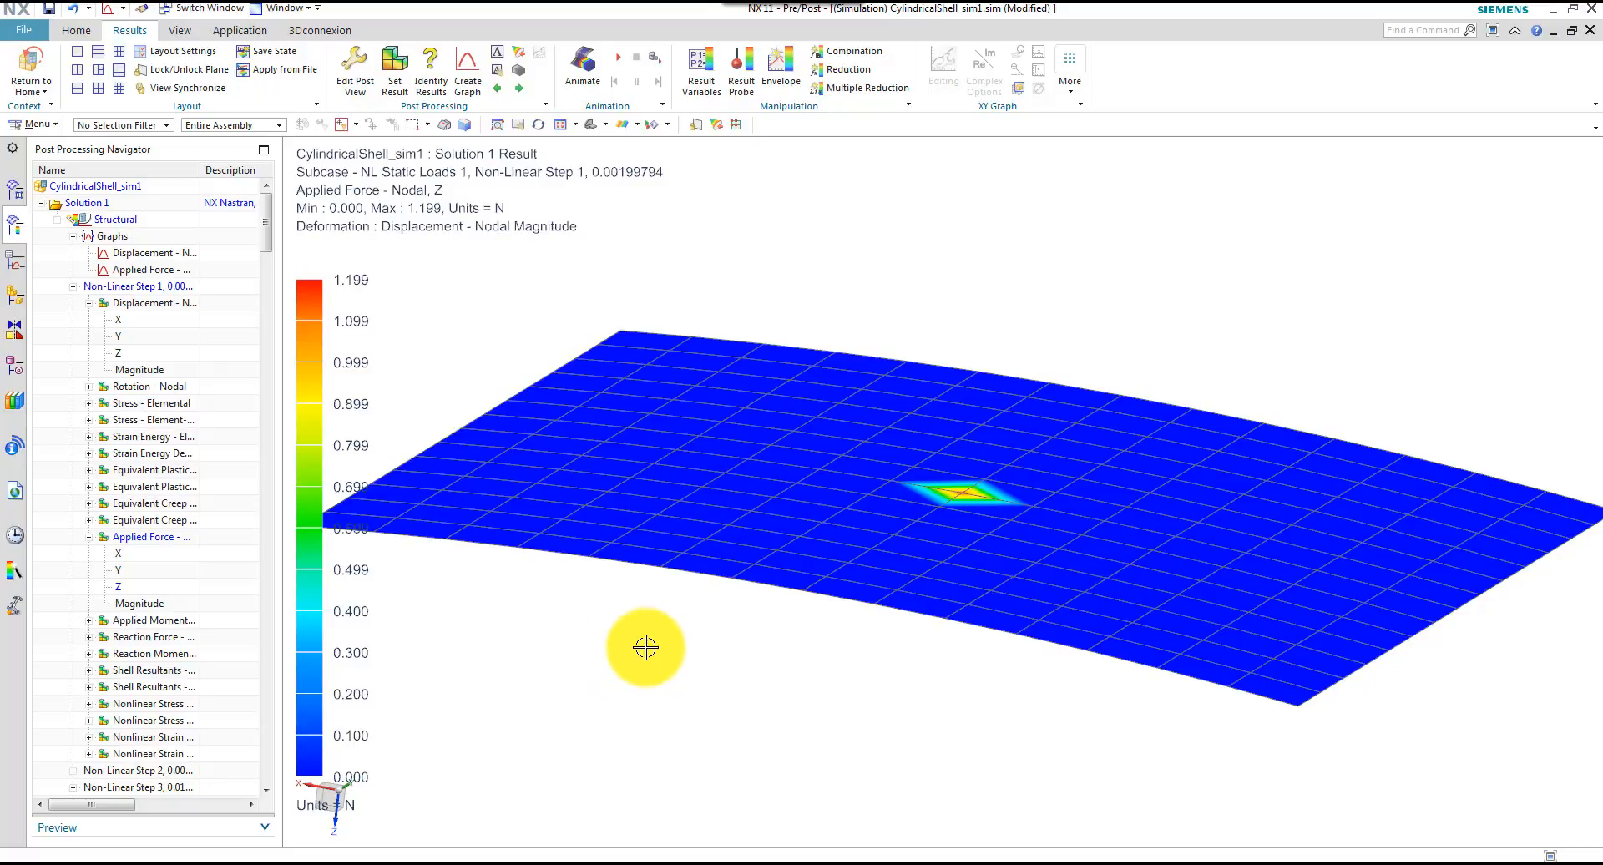
{"action": "left_click", "coordinate": [15, 266]}
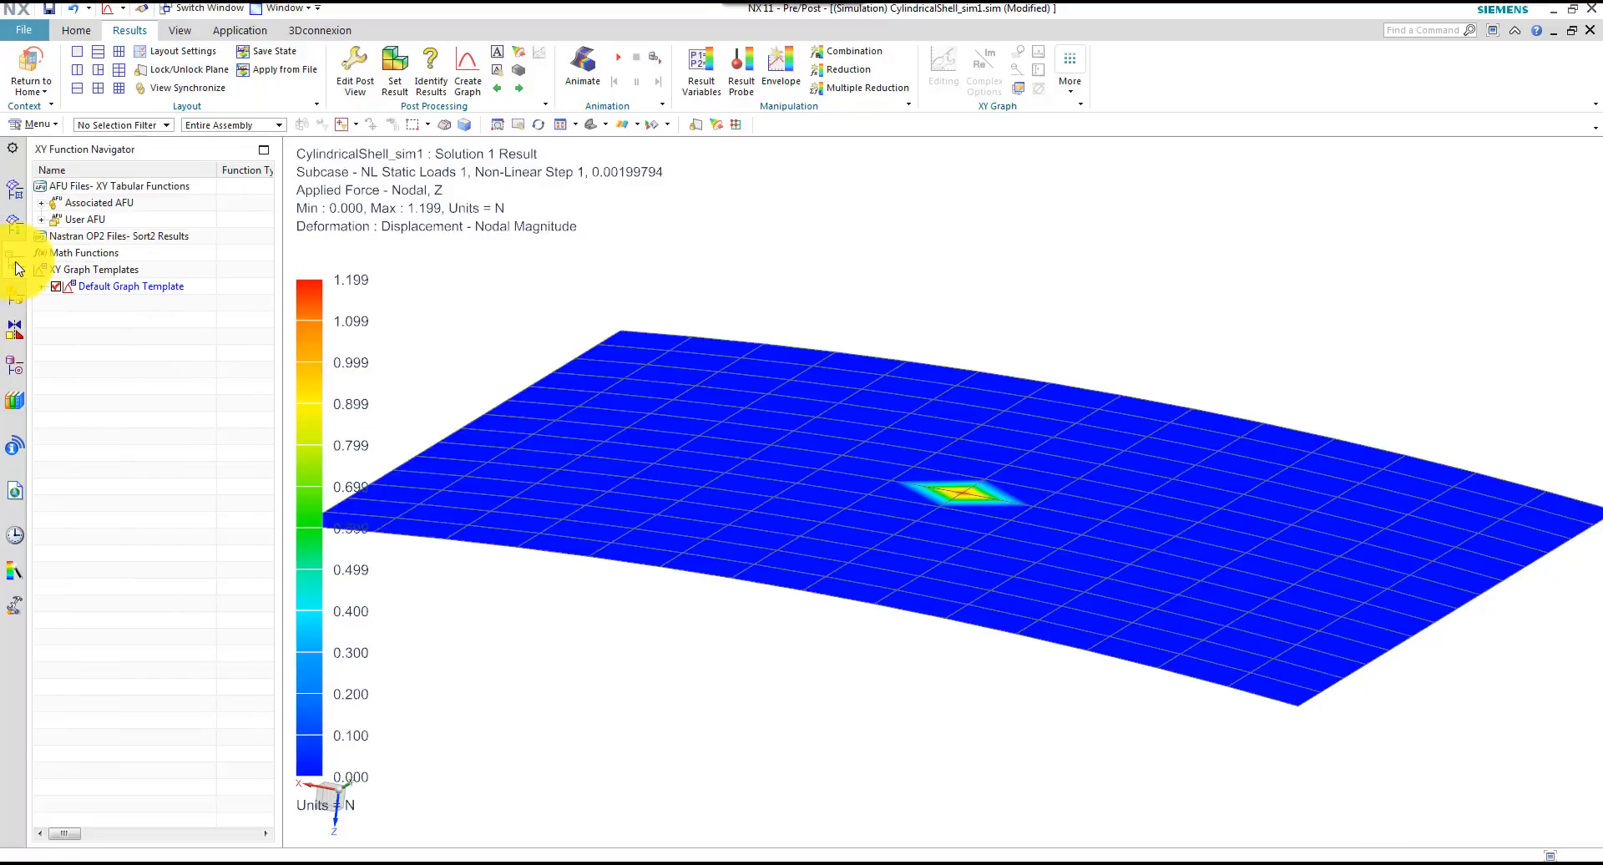
{"action": "left_click", "coordinate": [41, 219]}
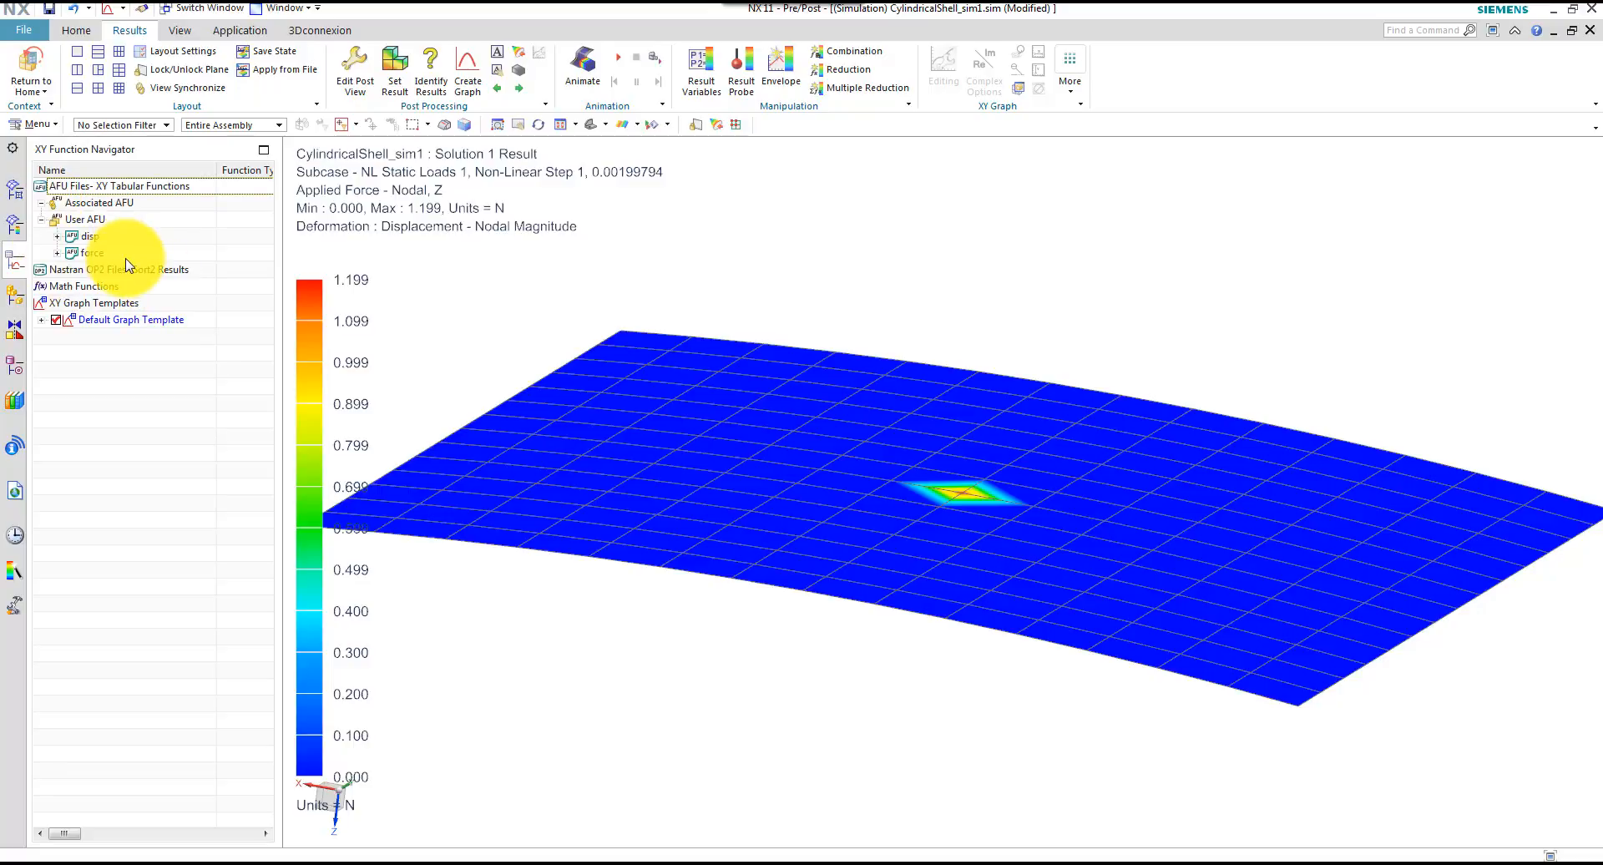
{"action": "left_click", "coordinate": [57, 236]}
{"action": "left_click", "coordinate": [57, 269]}
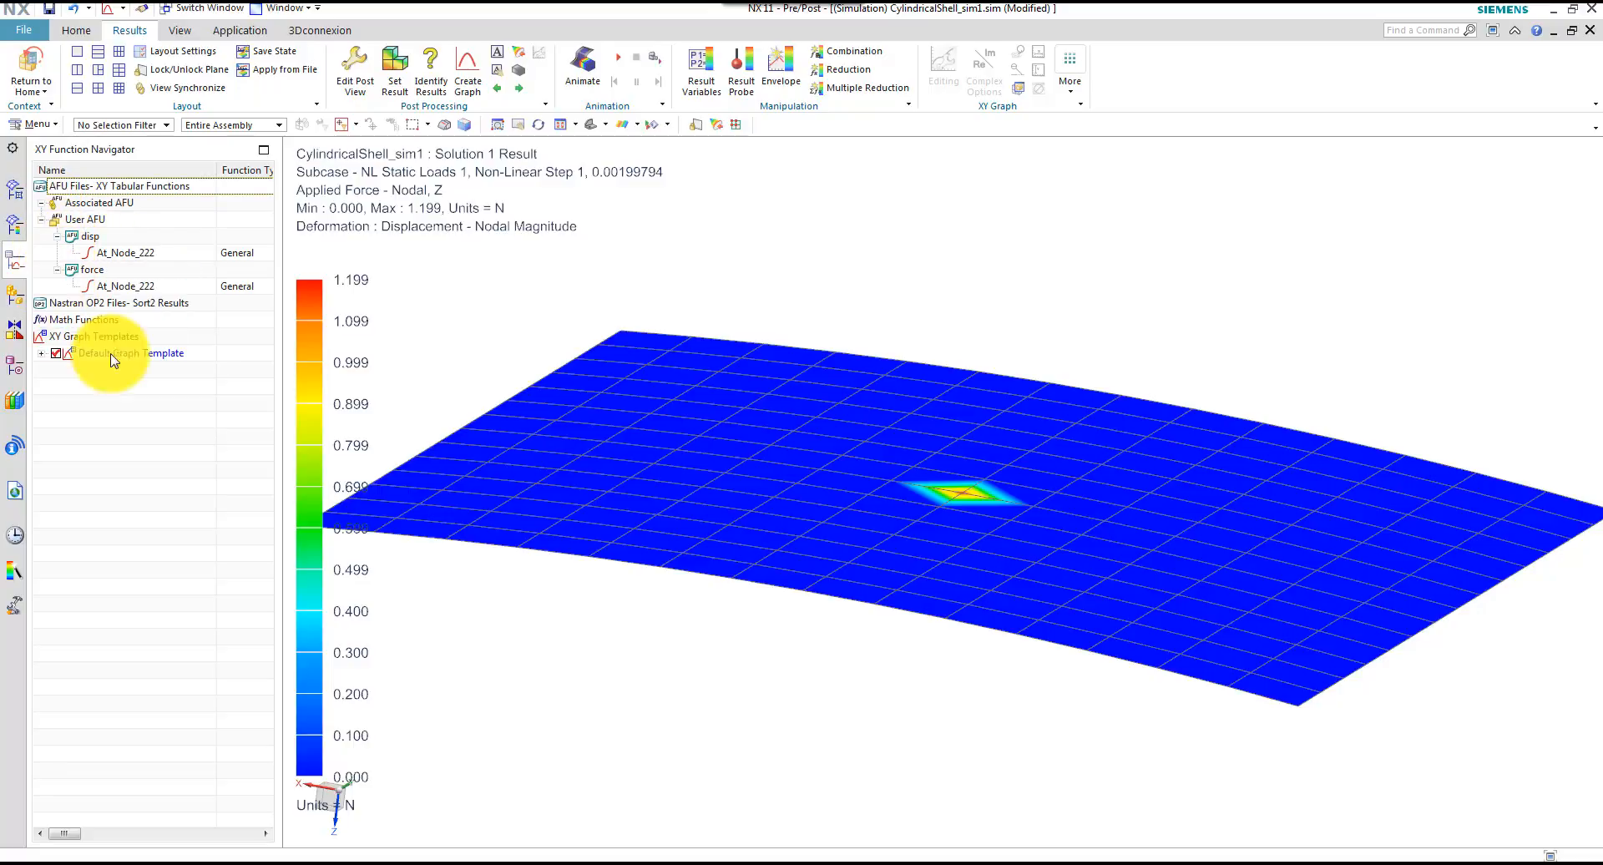
Plot the disp and force At_Node_222 records together as a Two Function force-versus-displacement graph in a new window
{"action": "left_click", "coordinate": [139, 253]}
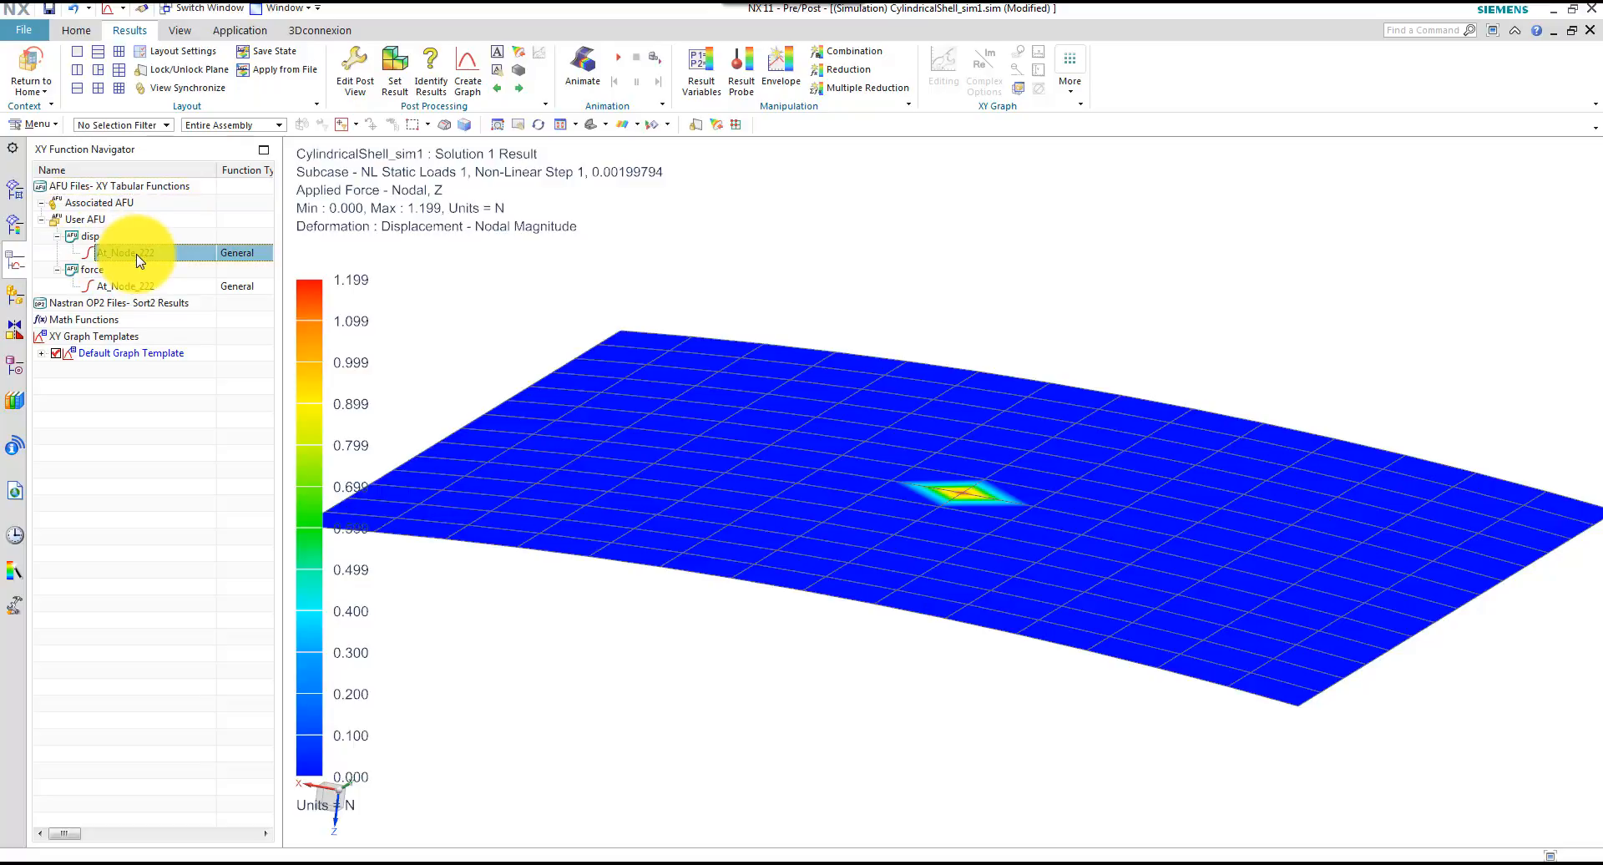
{"action": "left_click", "coordinate": [139, 287], "text": "ctrl"}
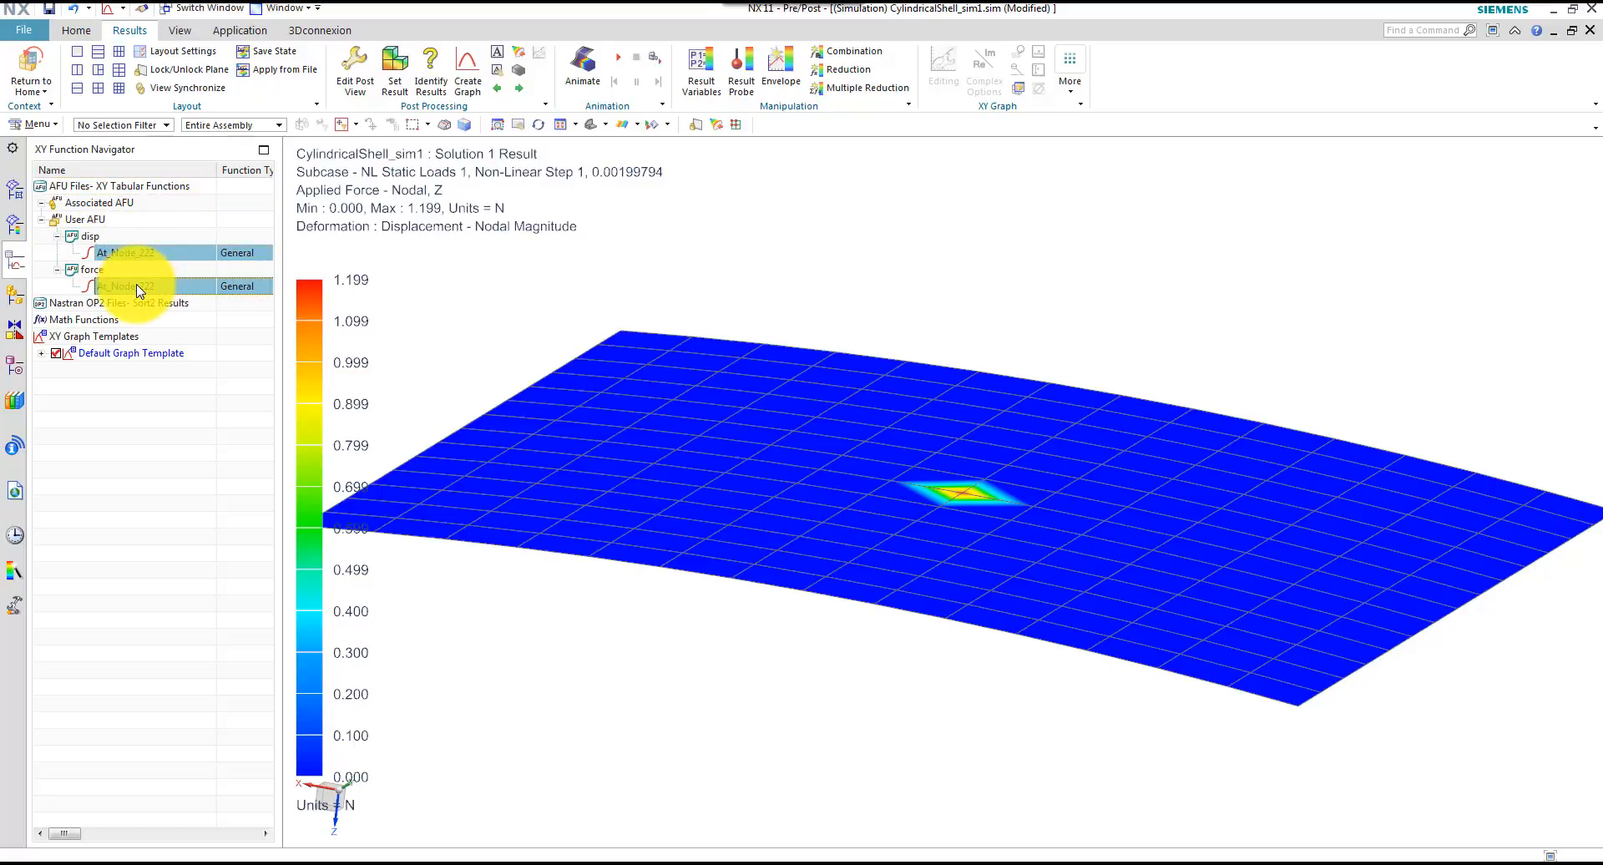
{"action": "right_click", "coordinate": [139, 288]}
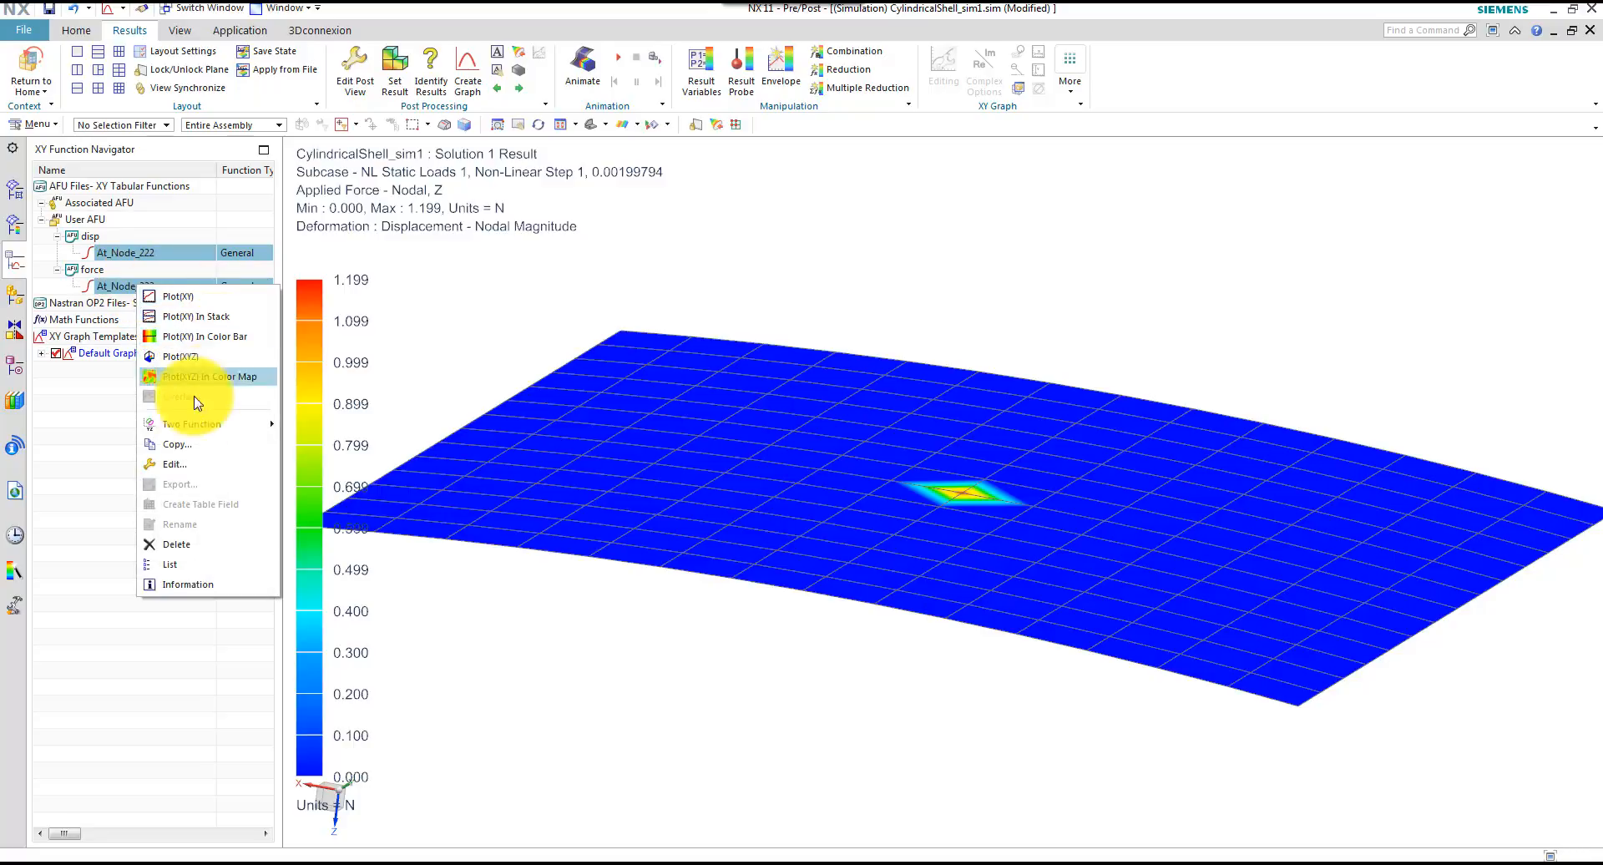
{"action": "mouse_move", "coordinate": [214, 432]}
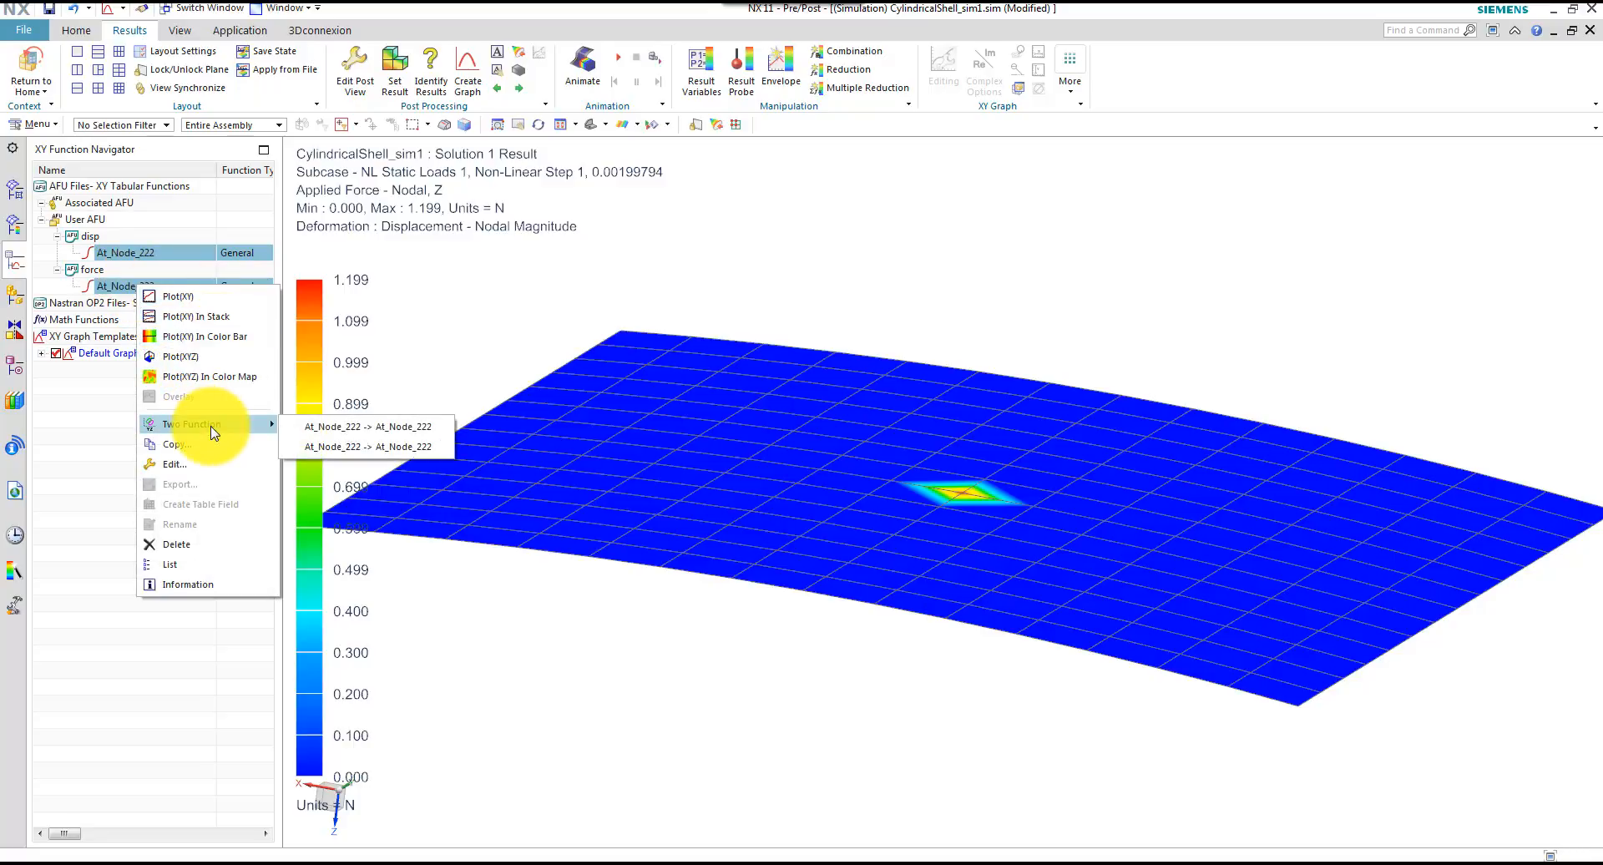
{"action": "left_click", "coordinate": [338, 433]}
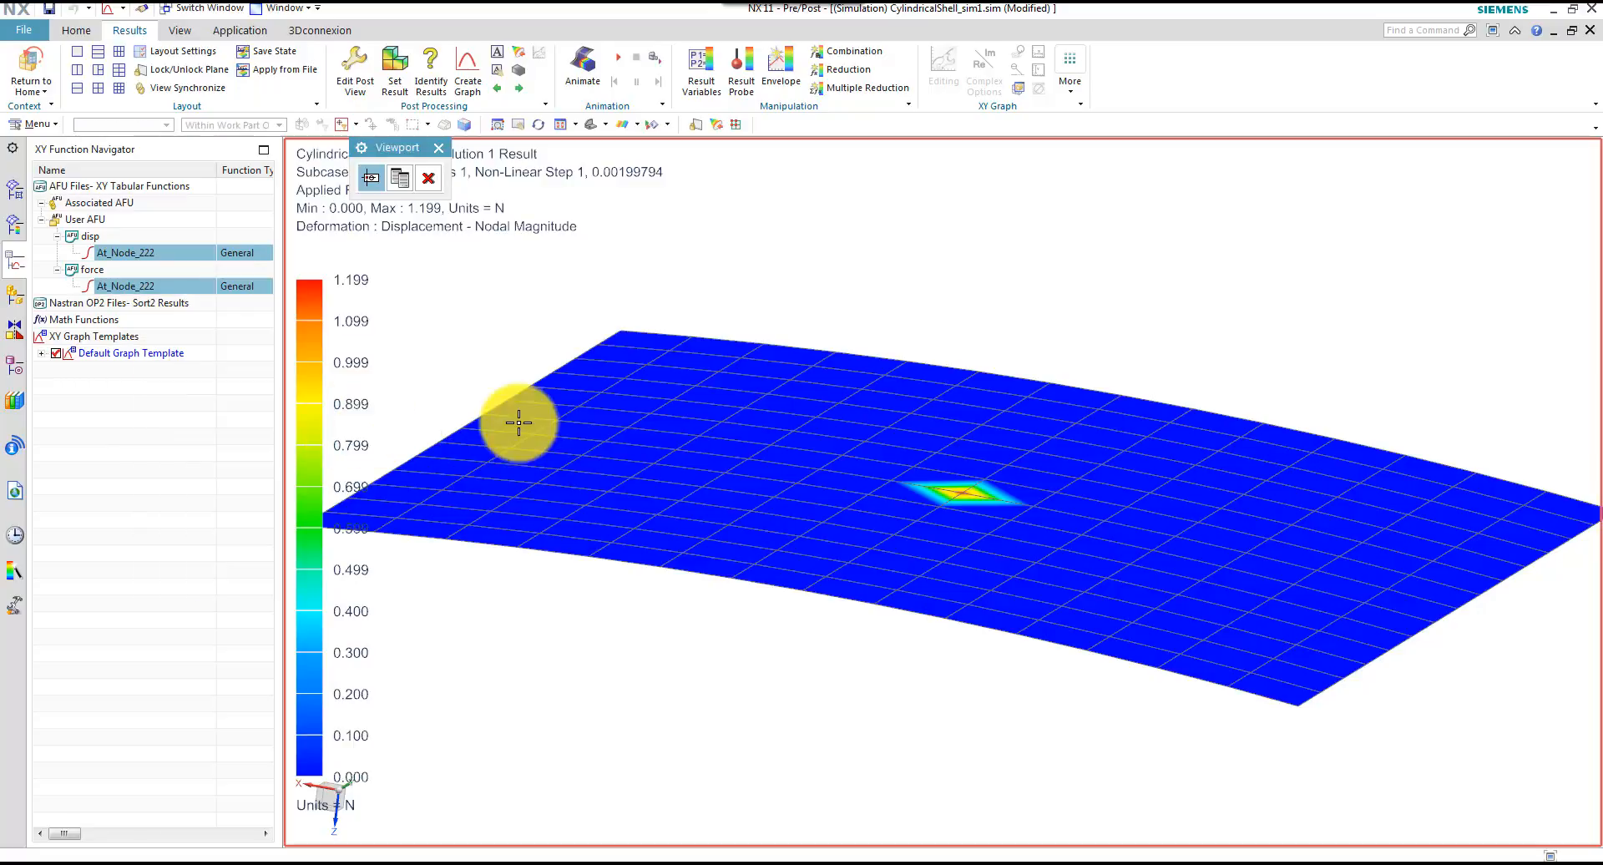
{"action": "left_click", "coordinate": [399, 178]}
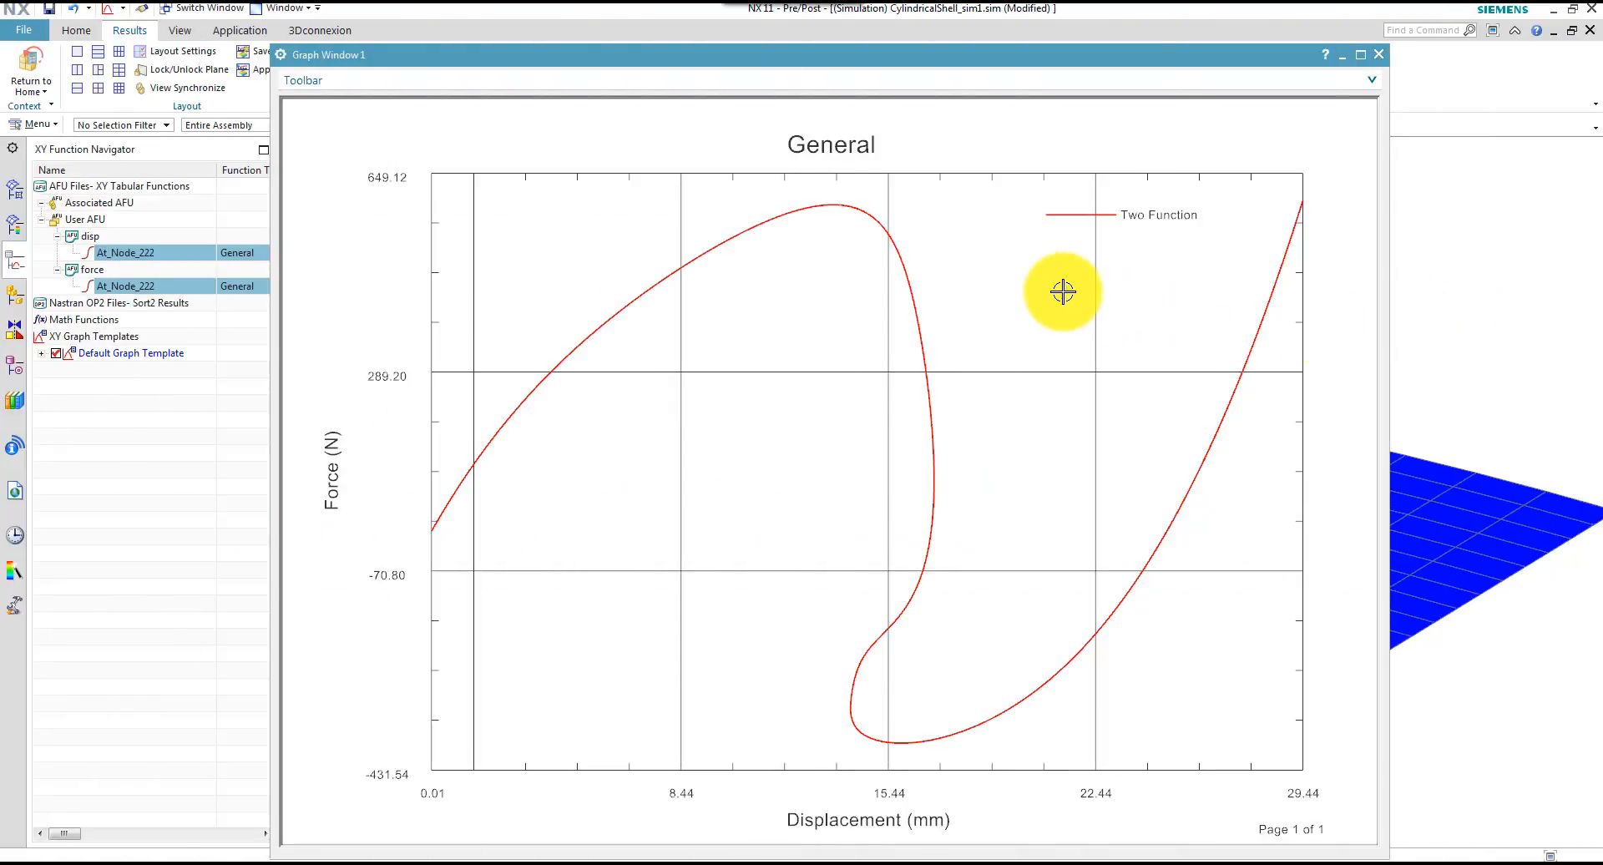
Give the graph the user-defined title "Force - deflection curve"
{"action": "left_click", "coordinate": [365, 77]}
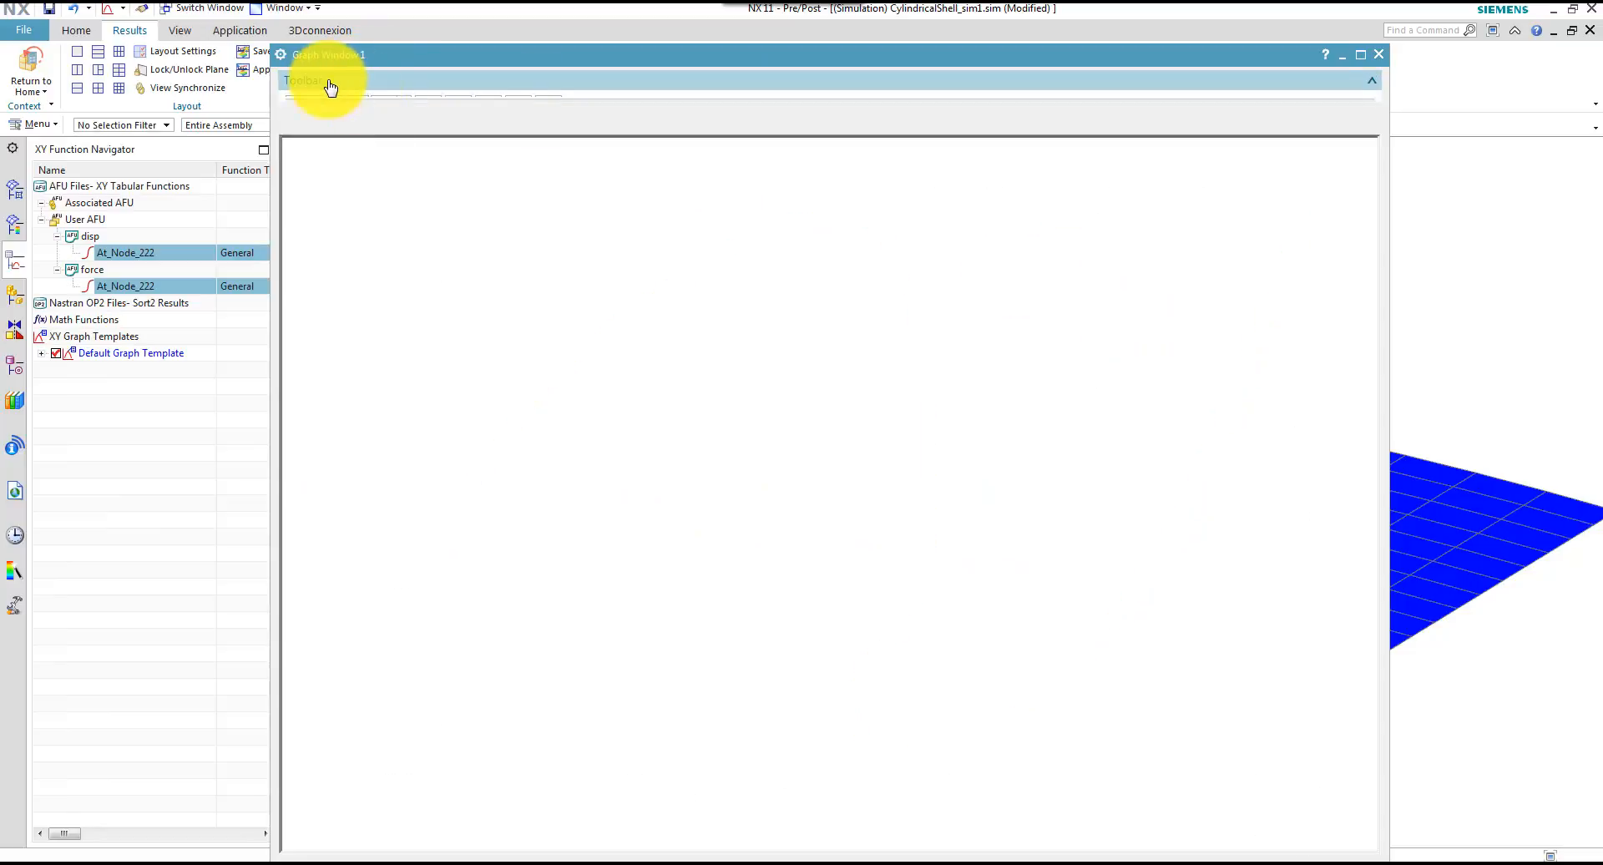
{"action": "left_click", "coordinate": [299, 109]}
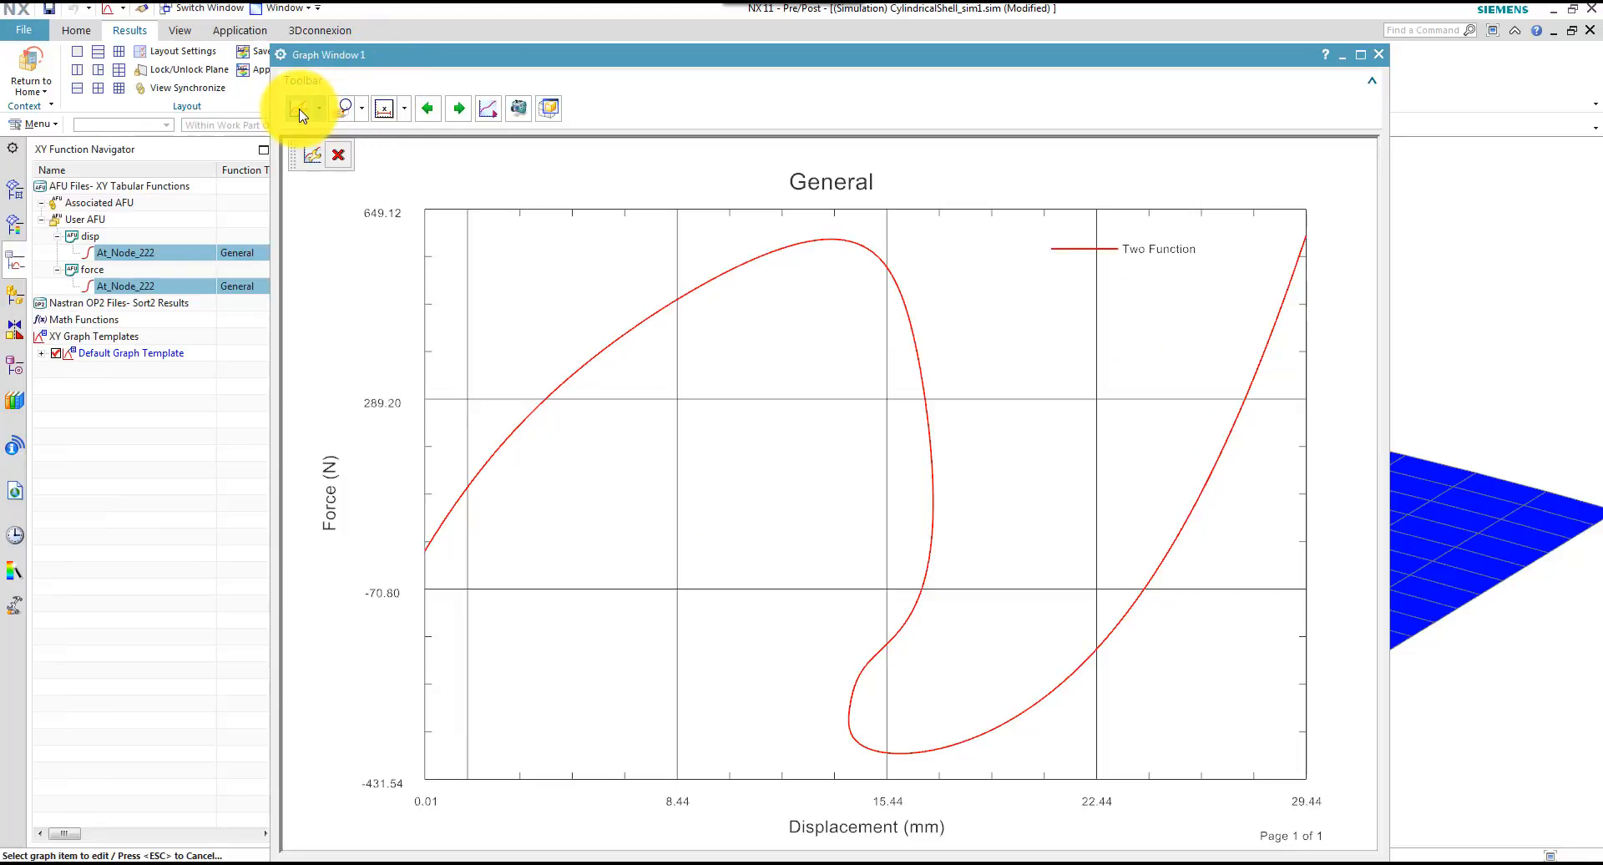
{"action": "left_click", "coordinate": [892, 212]}
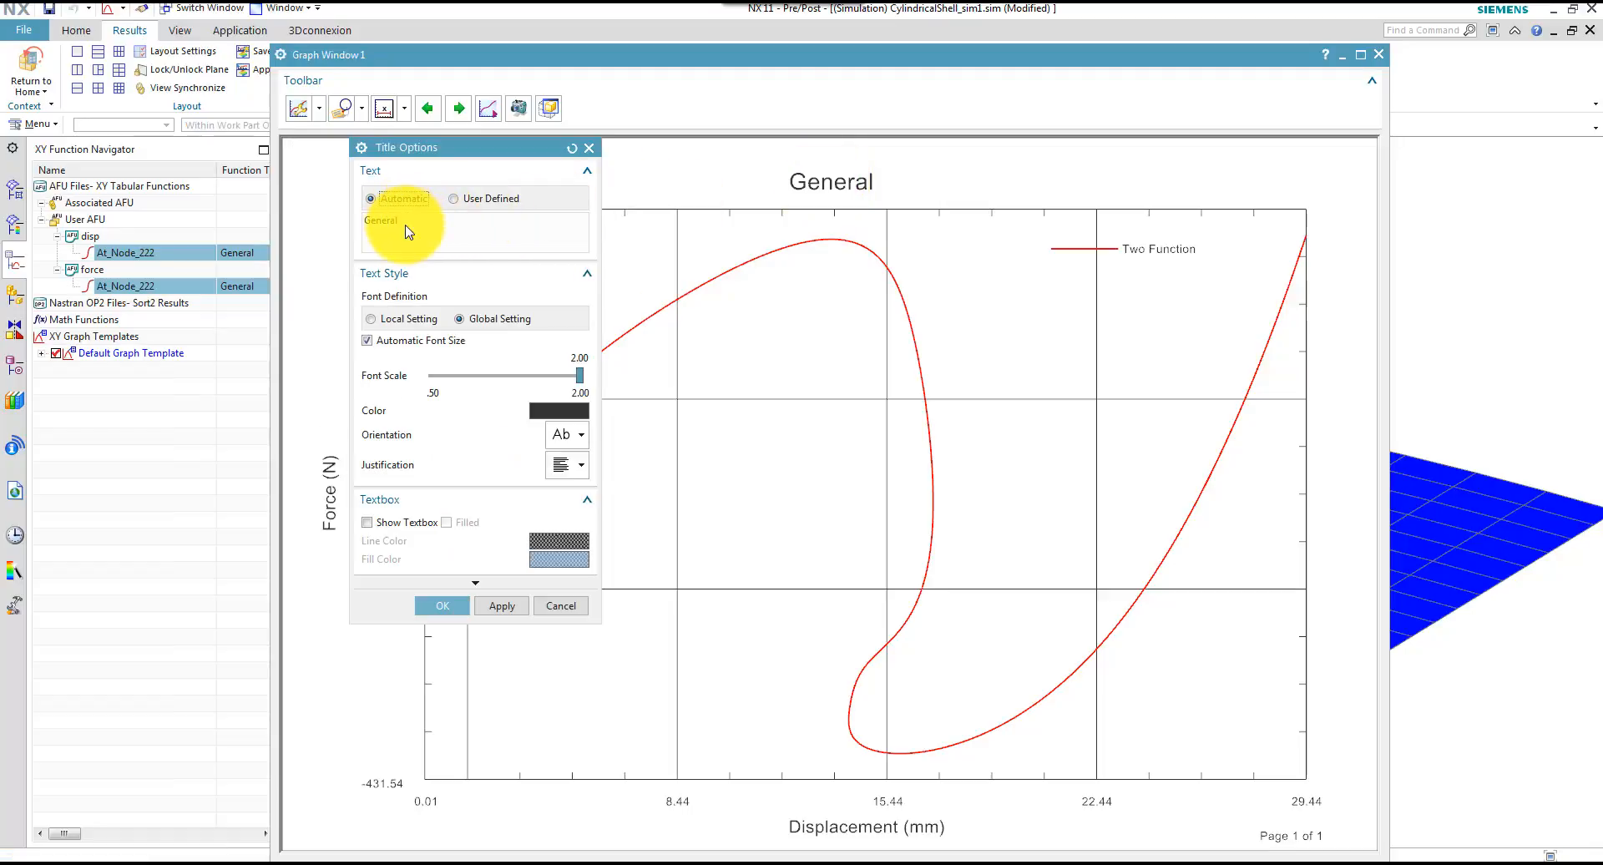
{"action": "left_click", "coordinate": [455, 200]}
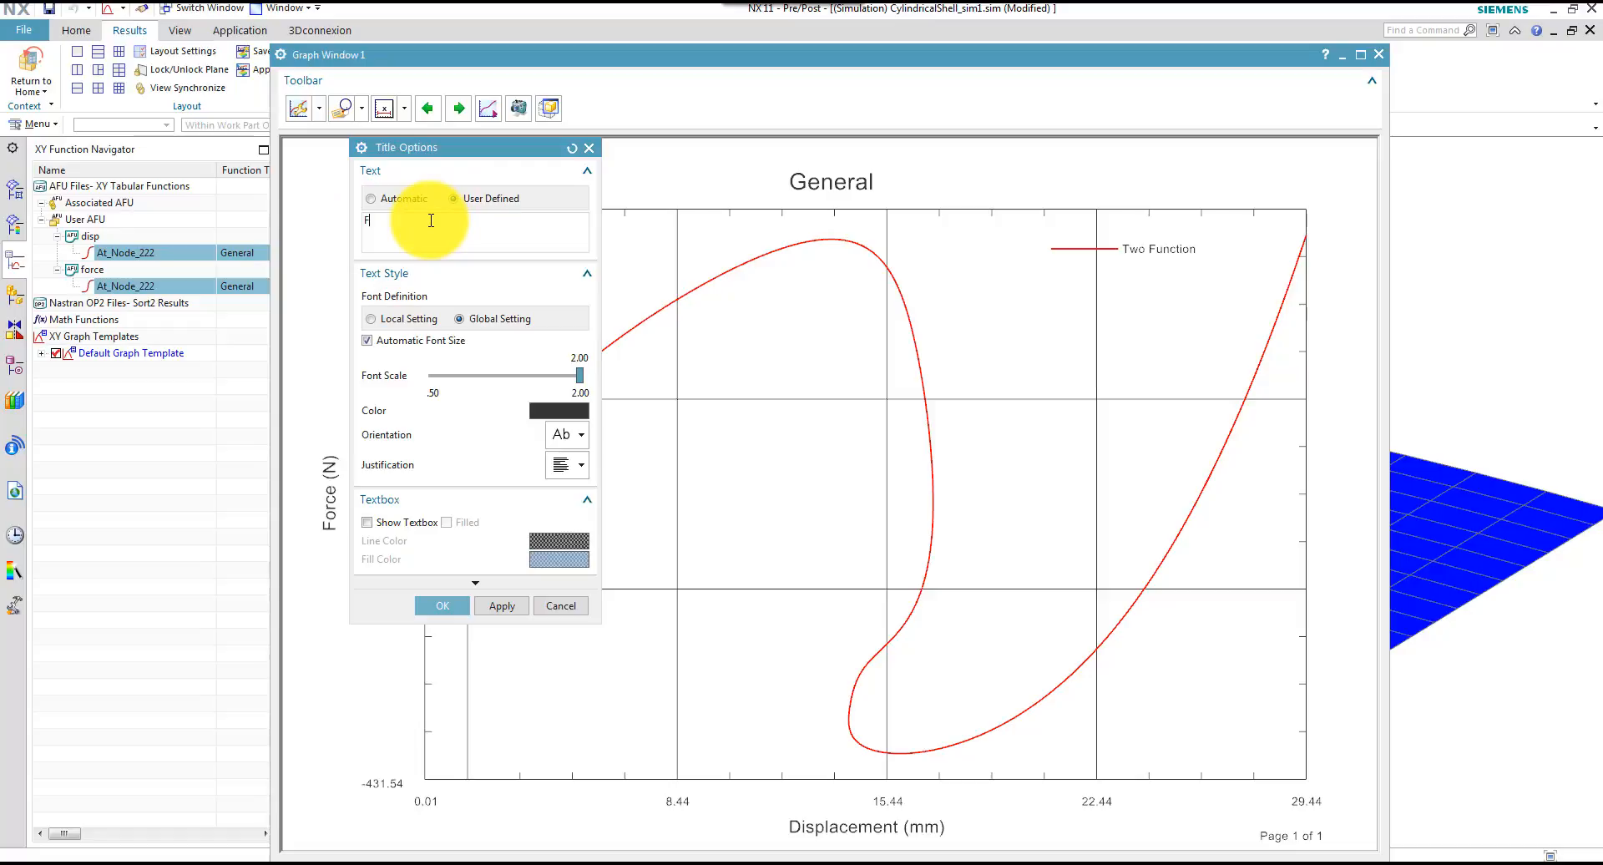
{"action": "type", "text": "Force - deflection curve"}
{"action": "left_click", "coordinate": [499, 607]}
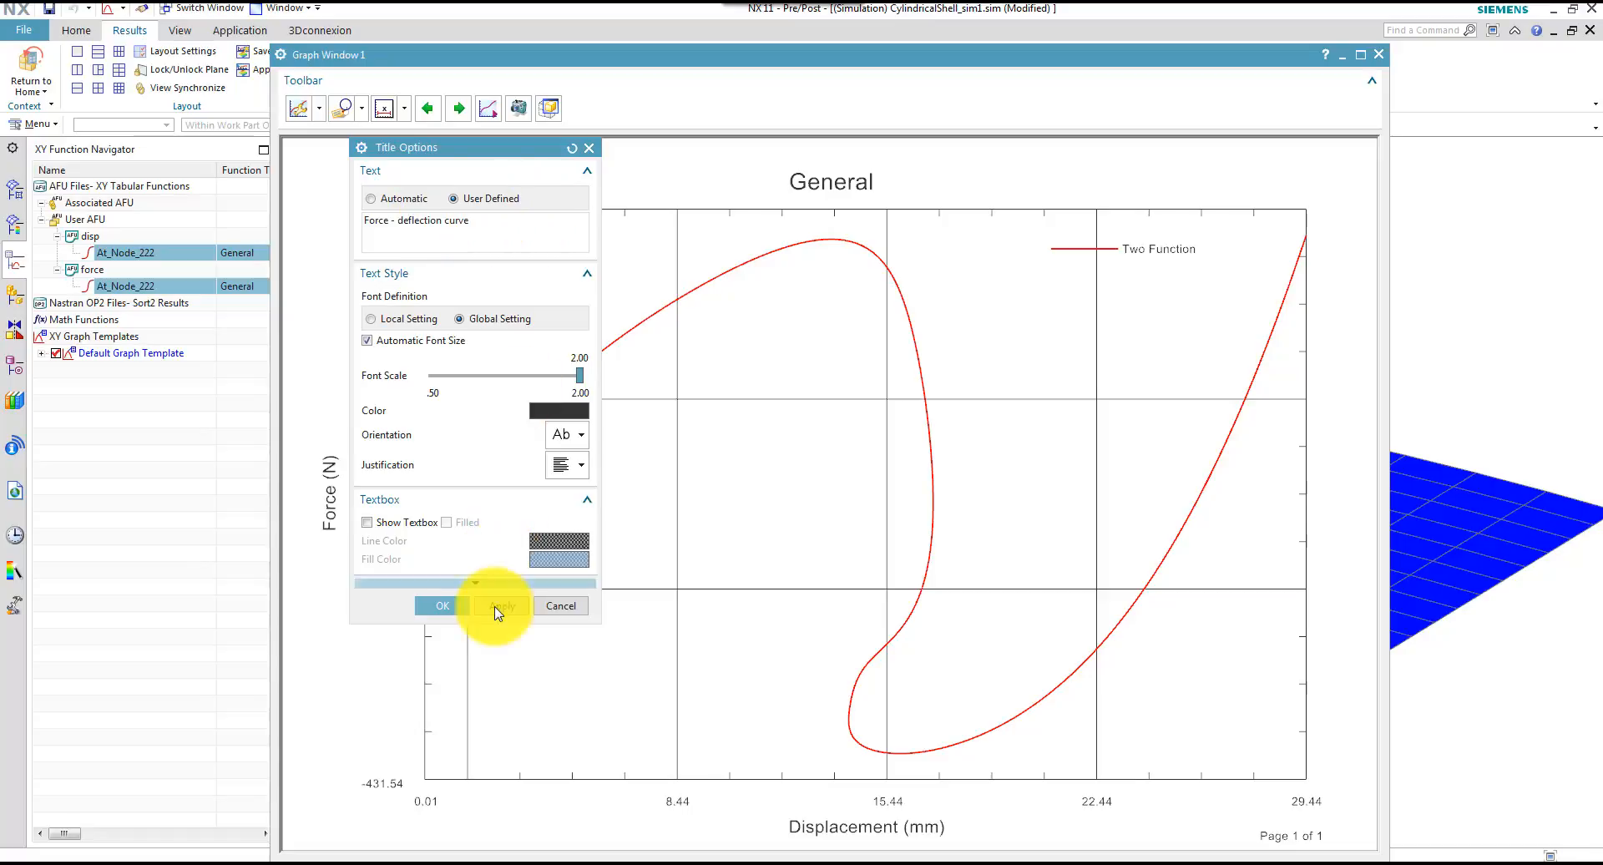
{"action": "left_click", "coordinate": [567, 605]}
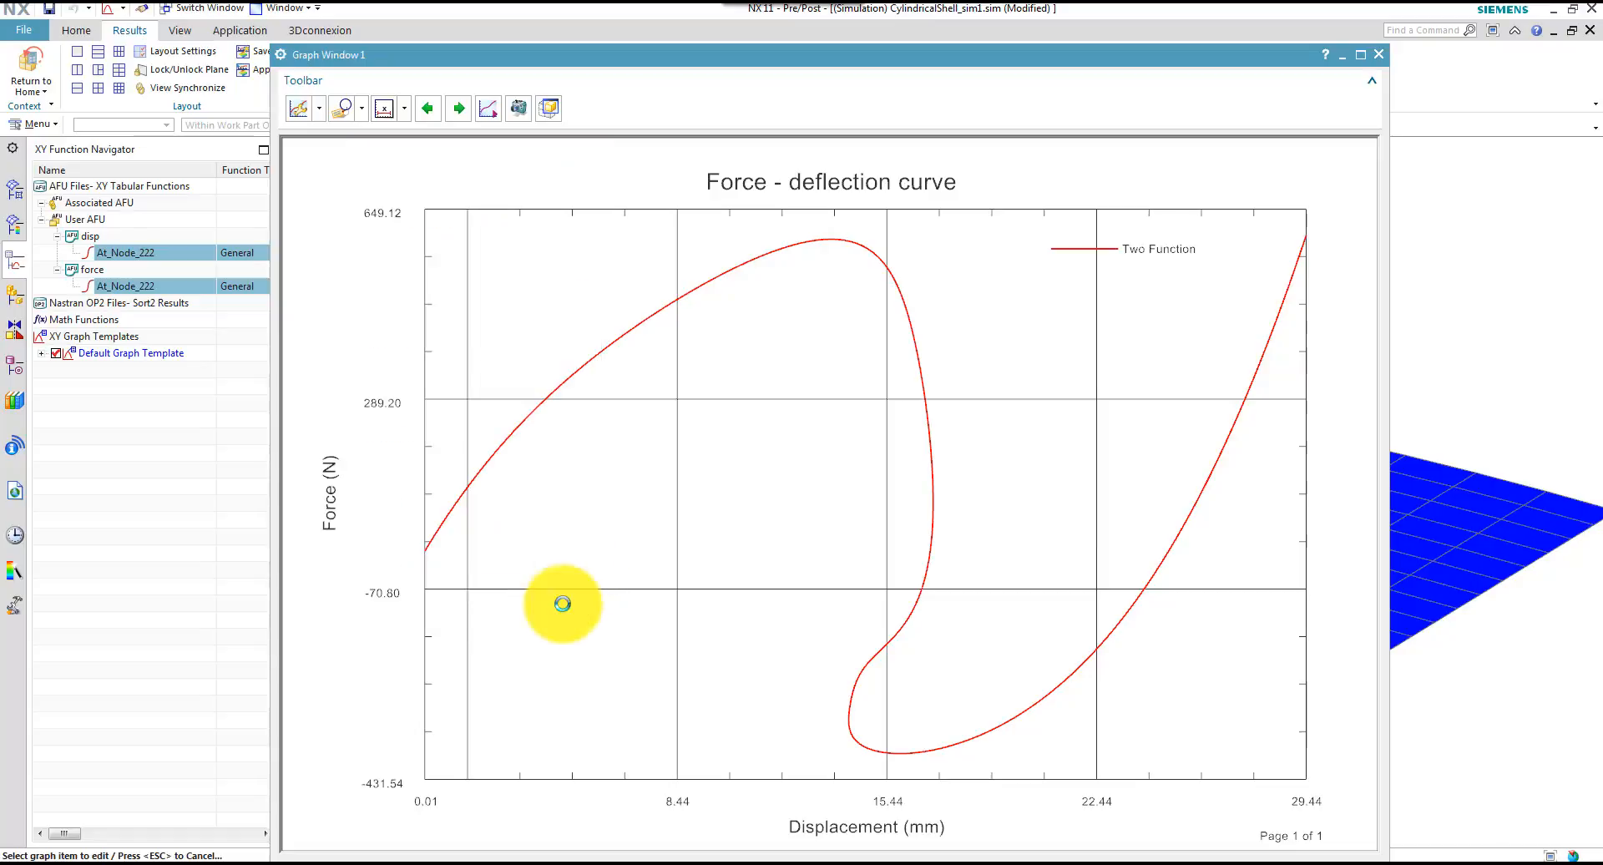
Turn off auto-range for the graph's Y-axis Force type and apply a range from 0 to 650 N
{"action": "left_click", "coordinate": [386, 401]}
{"action": "left_click", "coordinate": [495, 178]}
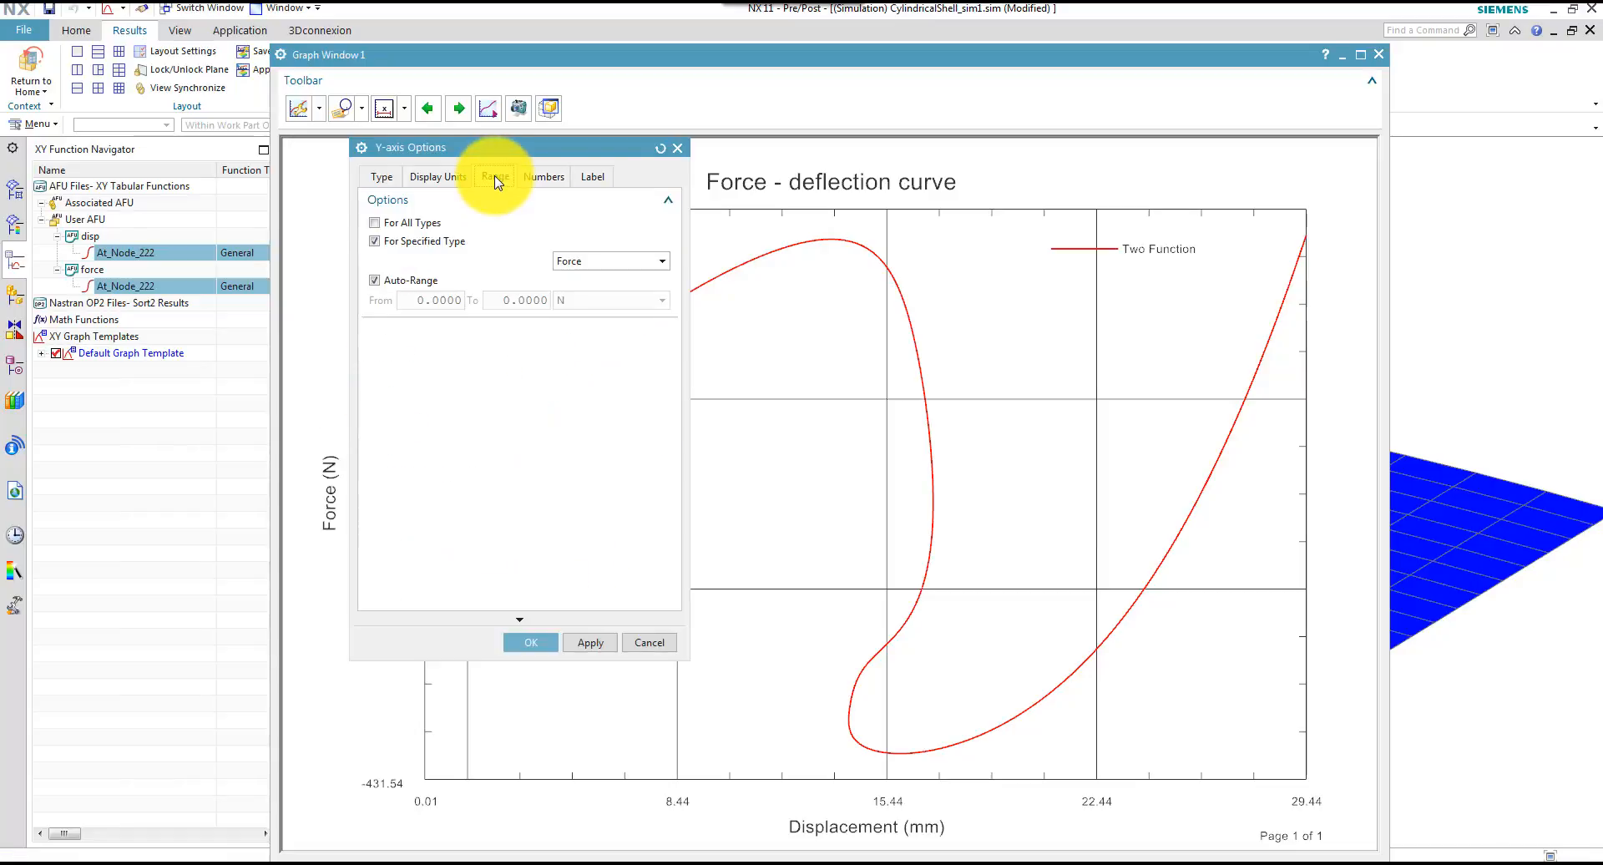
{"action": "left_click_drag", "start_coordinate": [482, 149], "coordinate": [703, 95]}
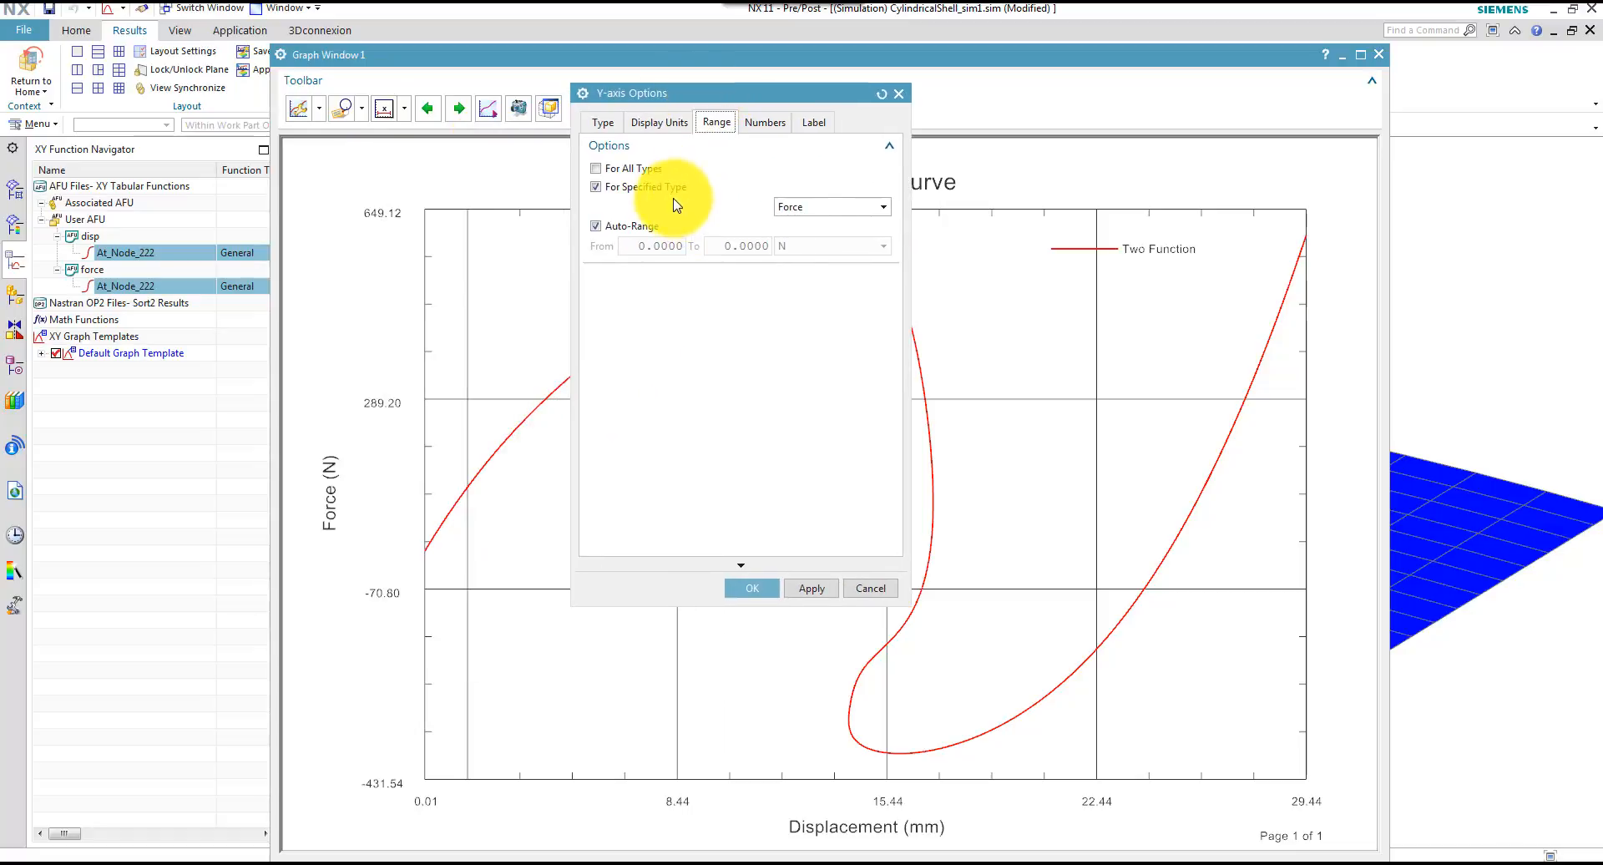
{"action": "left_click", "coordinate": [598, 228]}
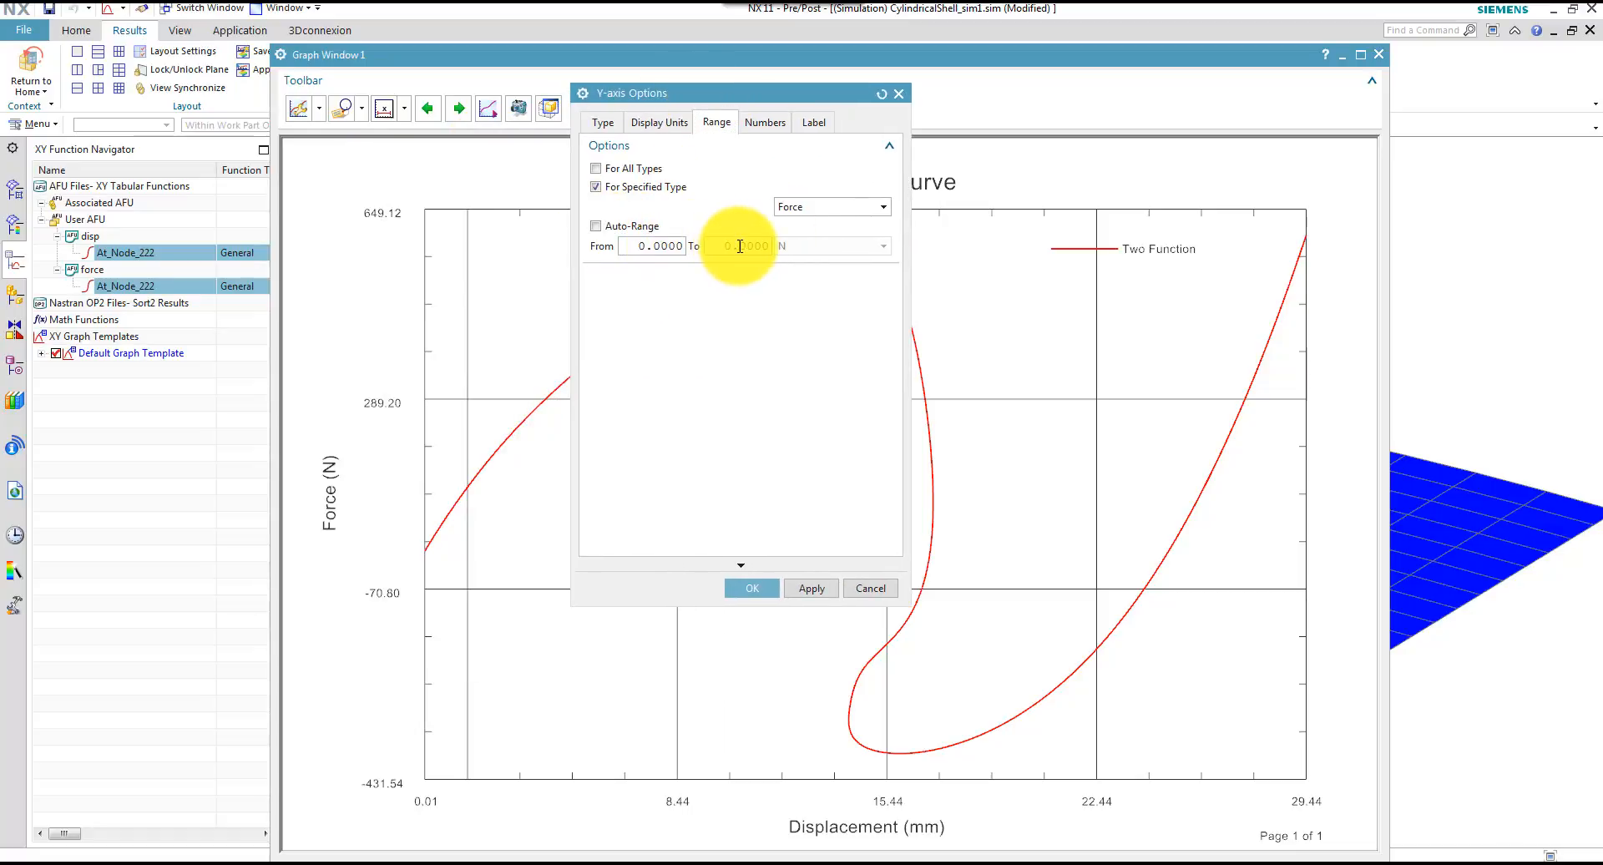
{"action": "type", "text": "650"}
{"action": "left_click", "coordinate": [816, 591]}
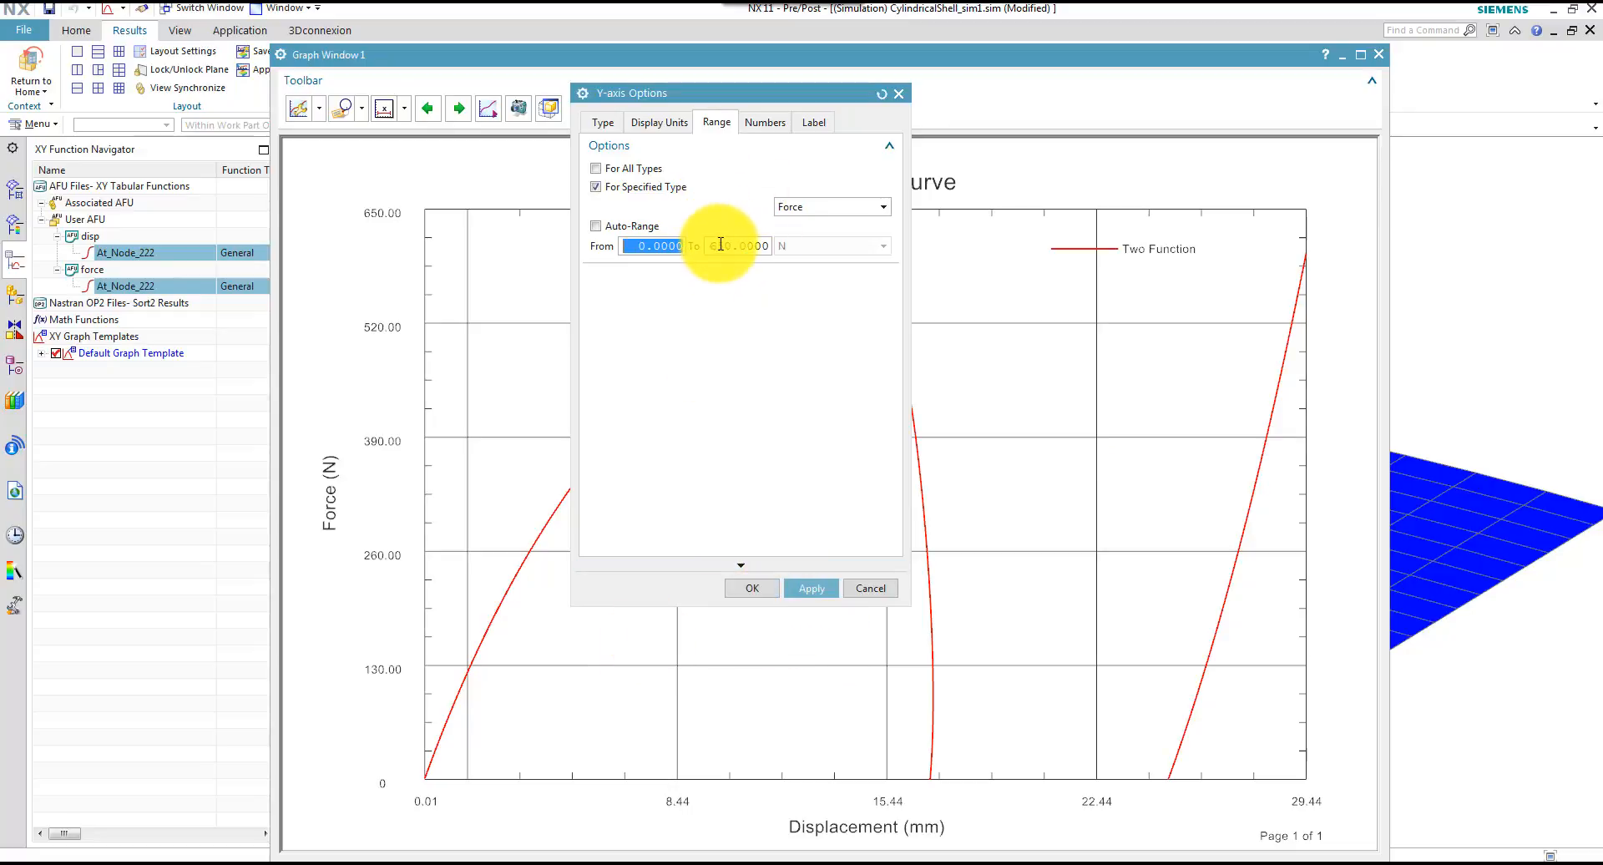
Try -200 N and -350 N as the lower range limit of the Y-axis force scale
{"action": "left_click", "coordinate": [641, 246]}
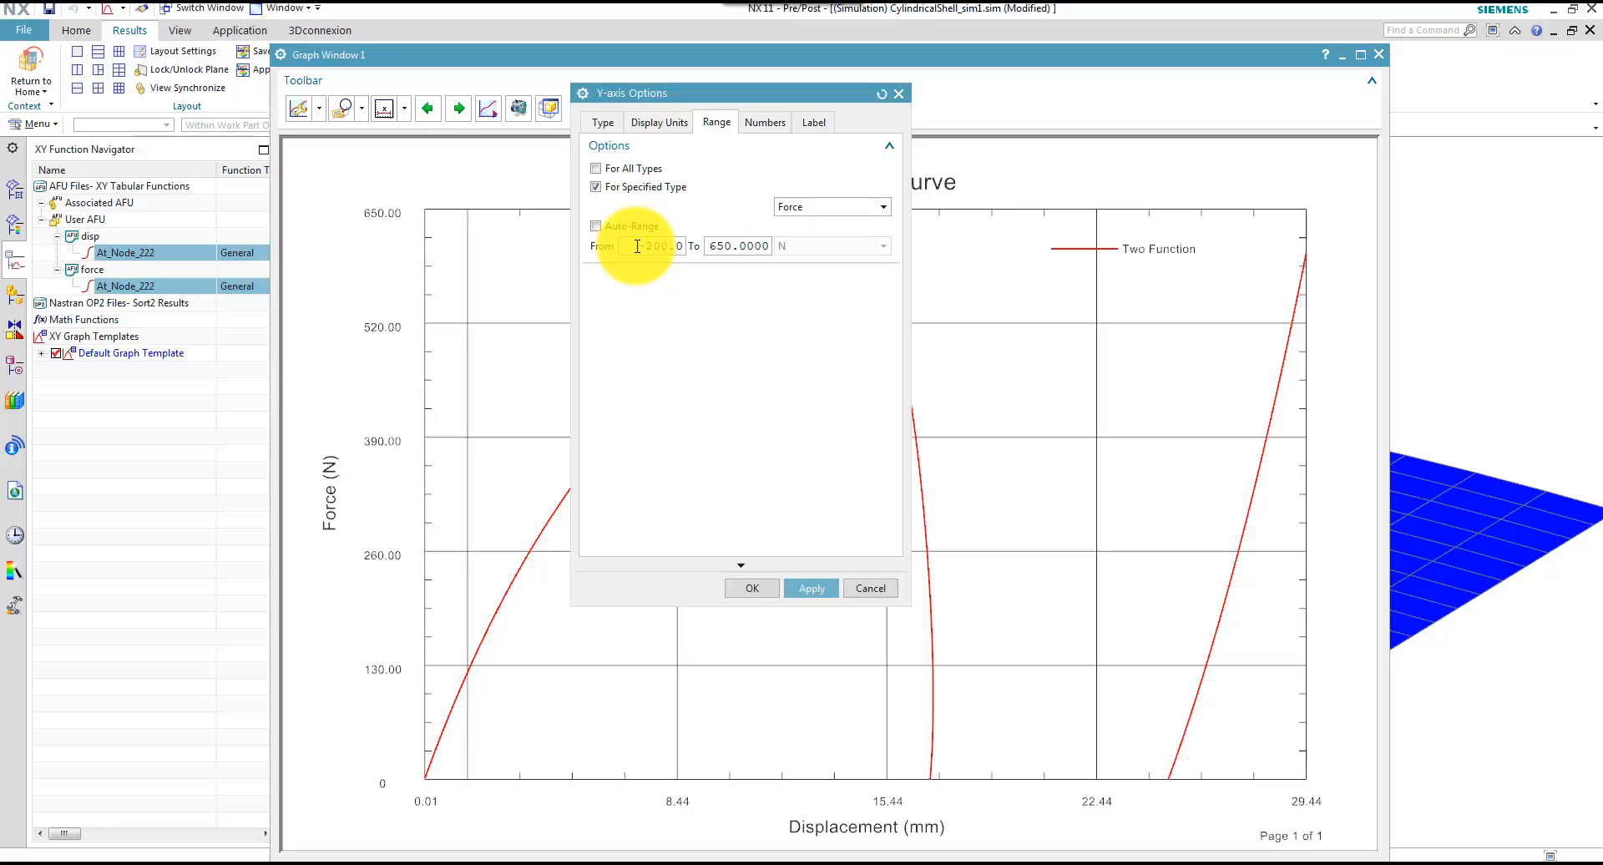
{"action": "left_click", "coordinate": [810, 589]}
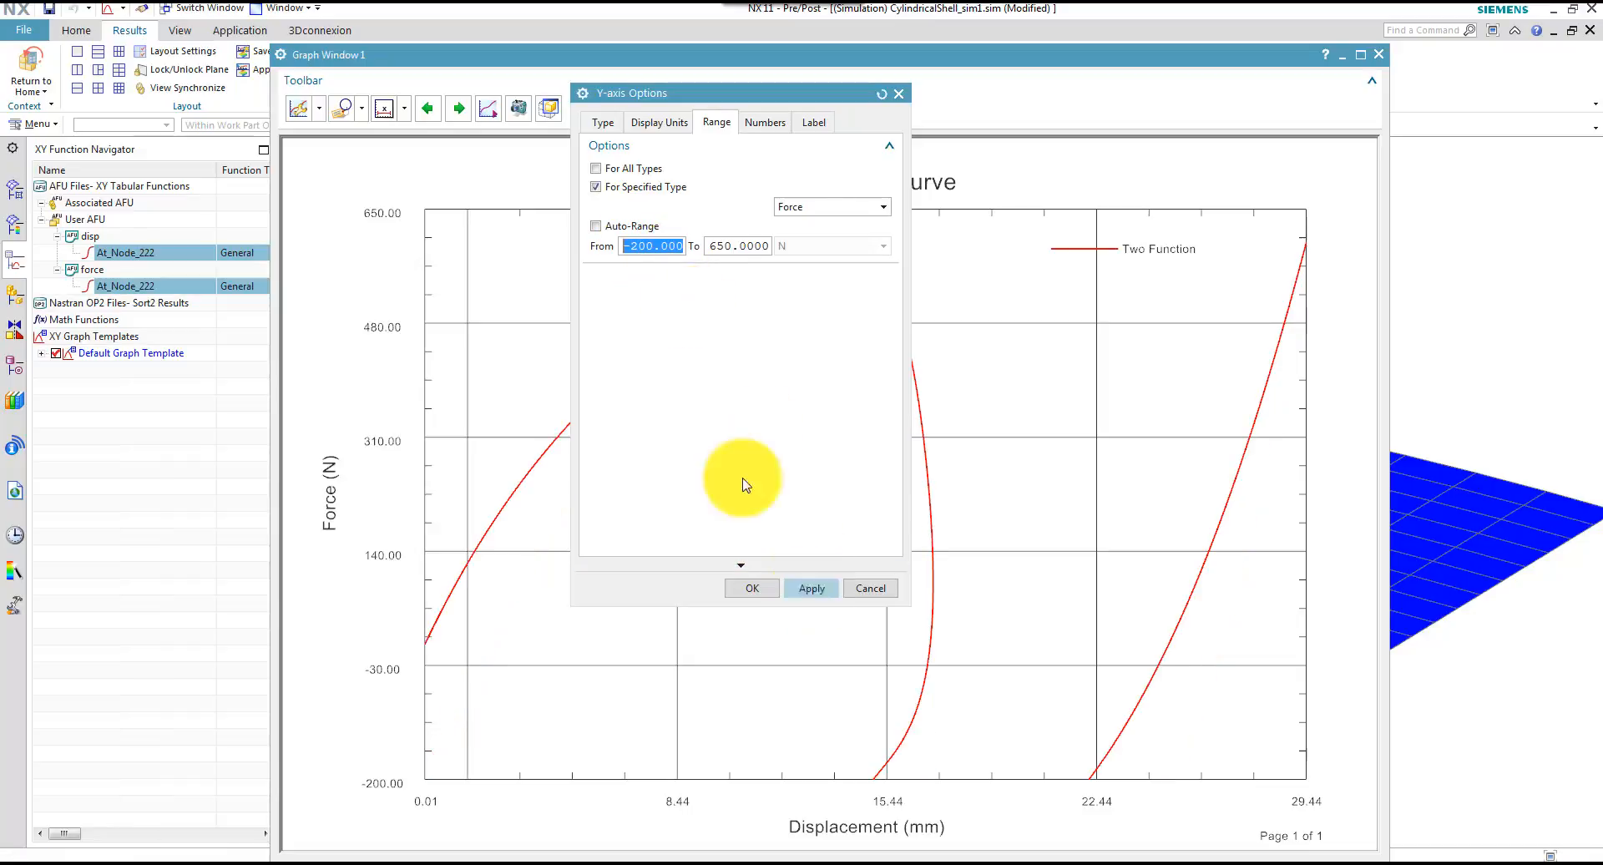
{"action": "left_click", "coordinate": [641, 245]}
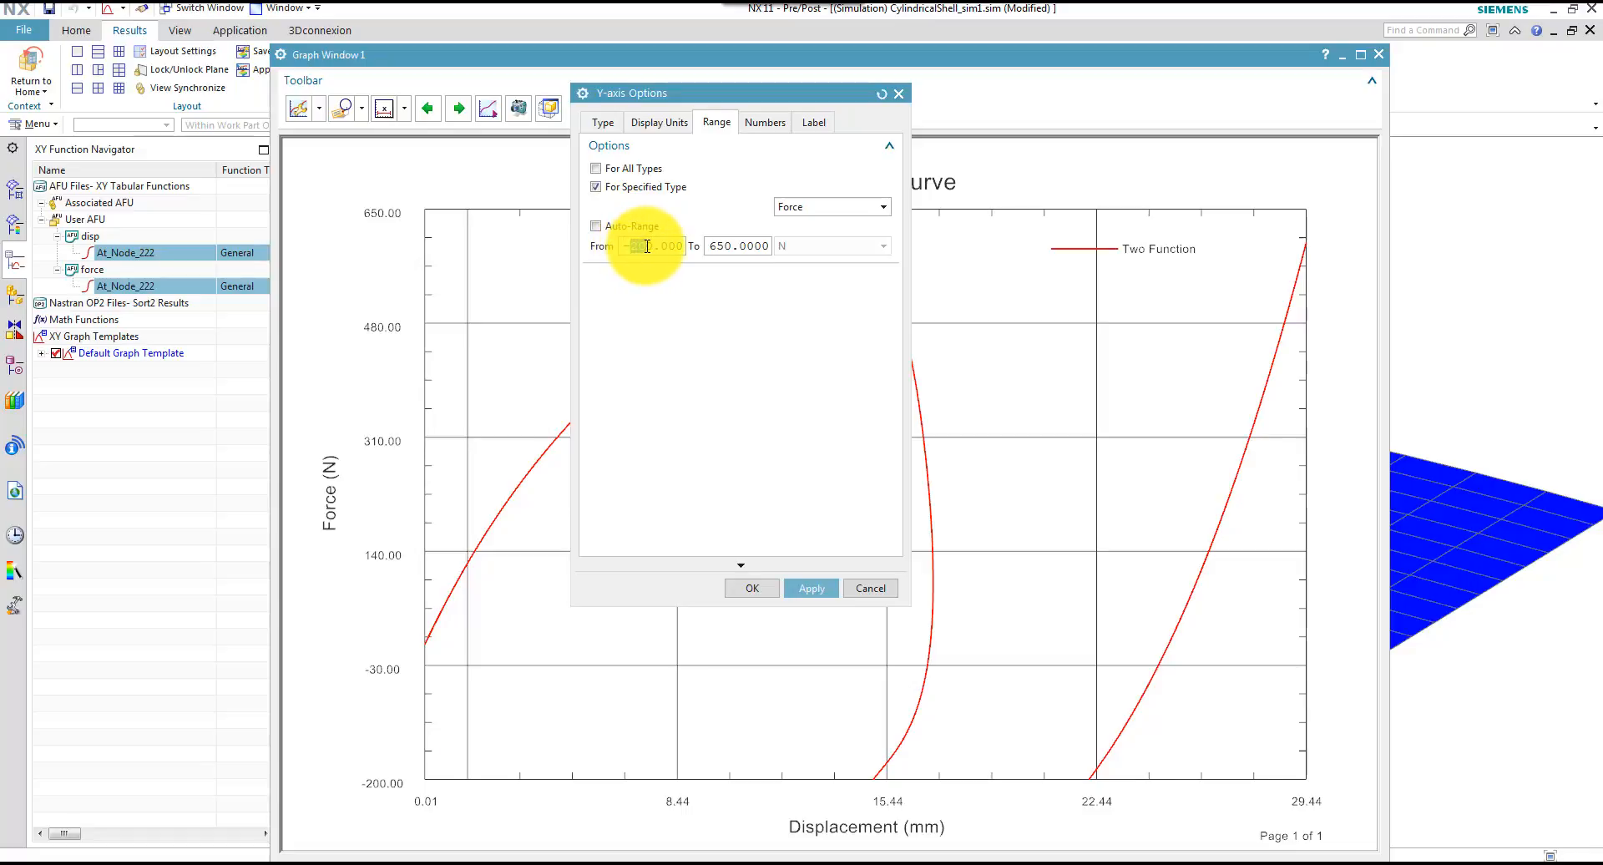
{"action": "type", "text": "5"}
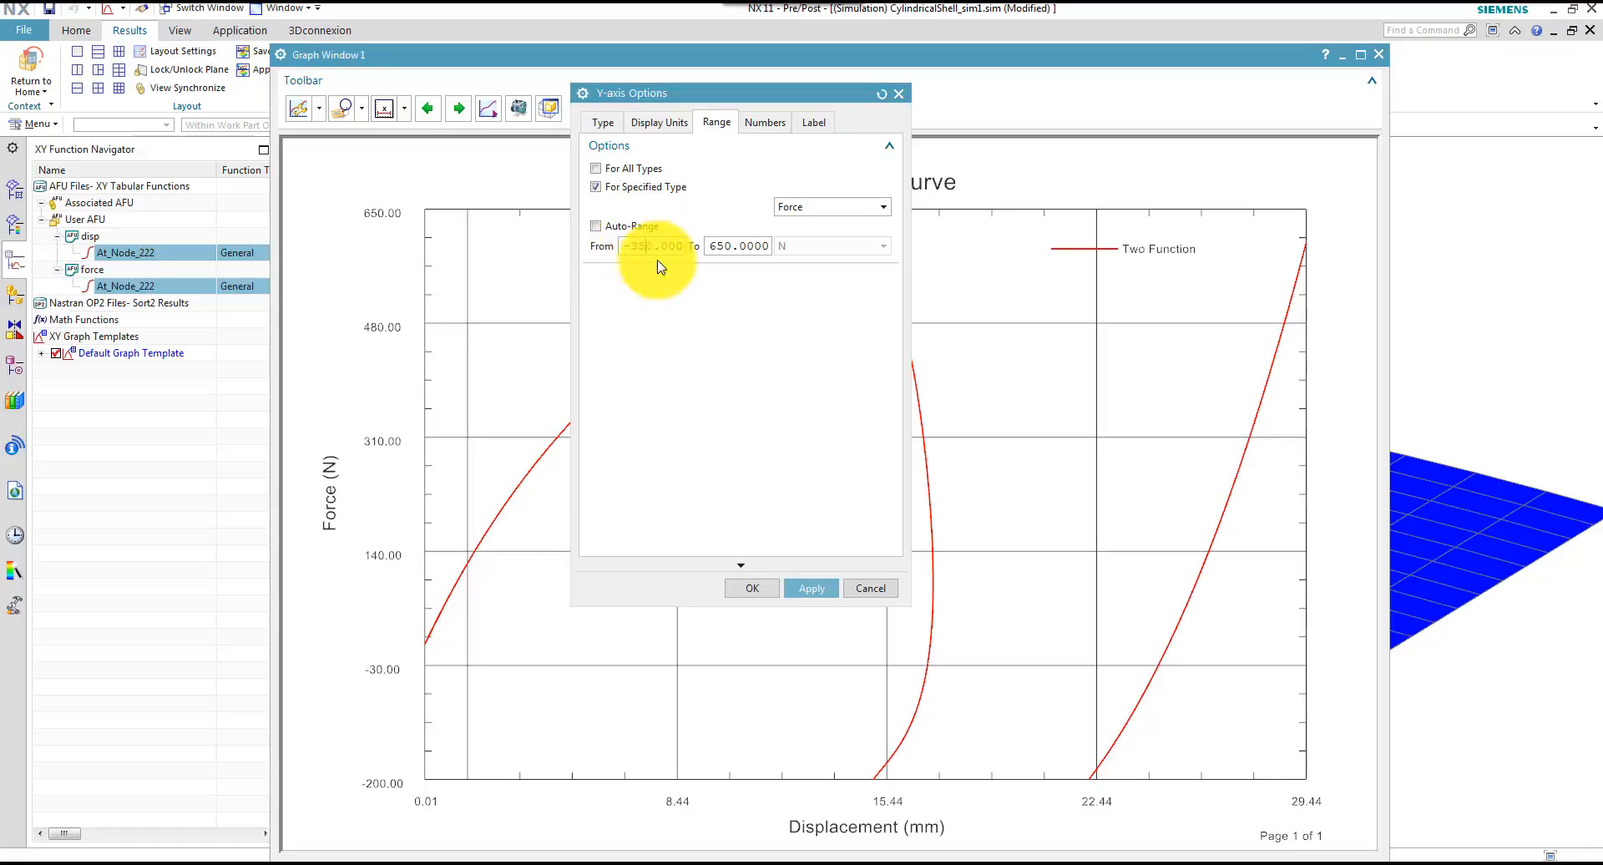
{"action": "left_click", "coordinate": [810, 589]}
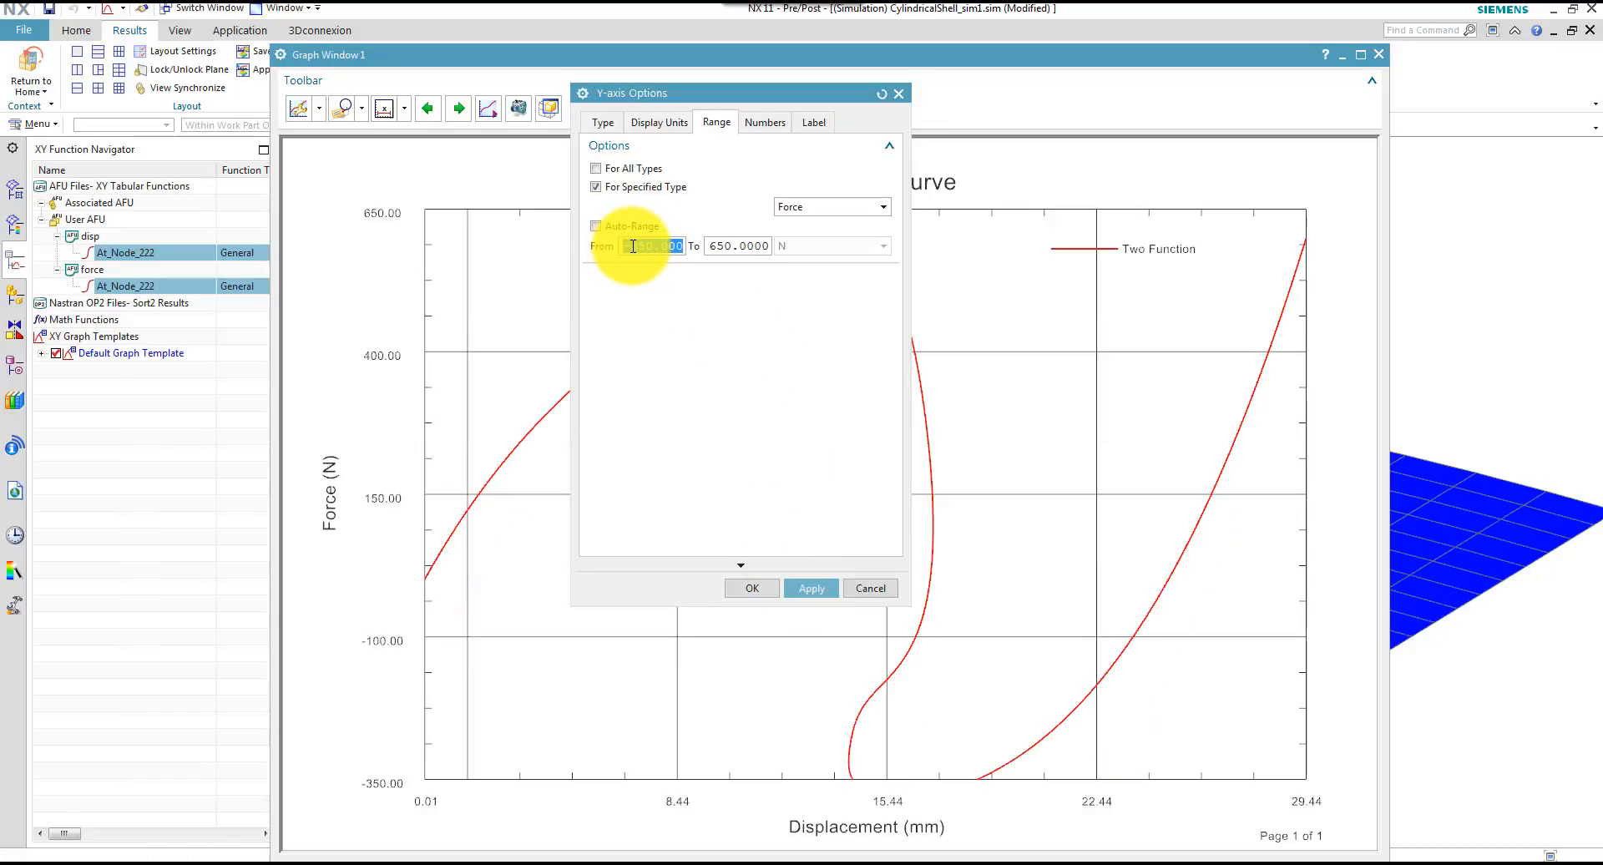
Set the lower limit of the Y-axis force range to -450 N and accept the axis options
{"action": "key", "text": "BackSpace"}
{"action": "type", "text": "4"}
{"action": "left_click", "coordinate": [810, 589]}
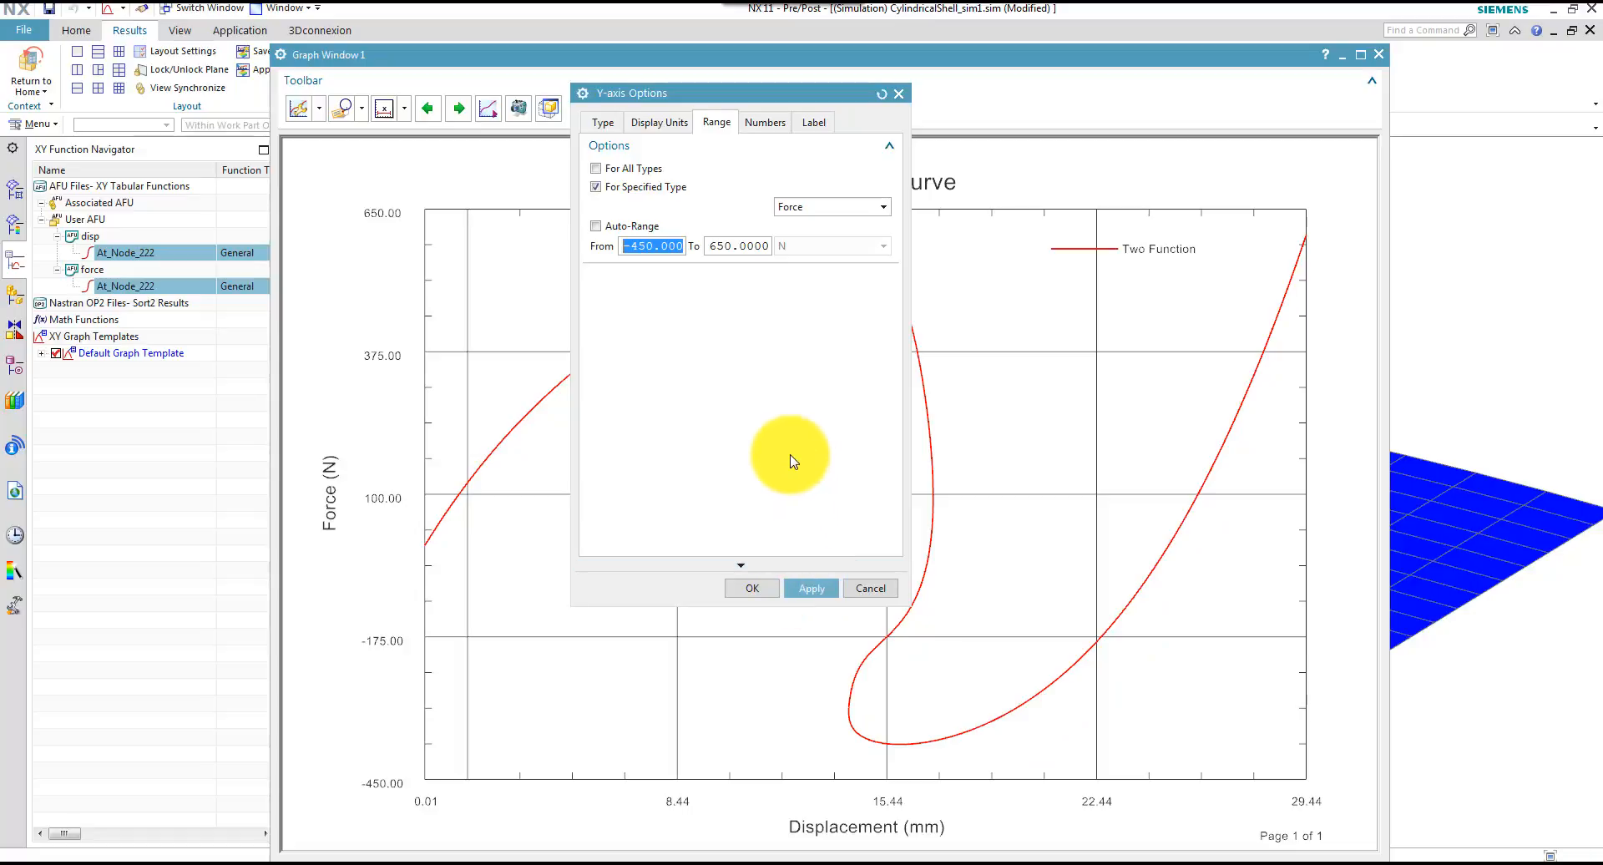
{"action": "left_click", "coordinate": [754, 588]}
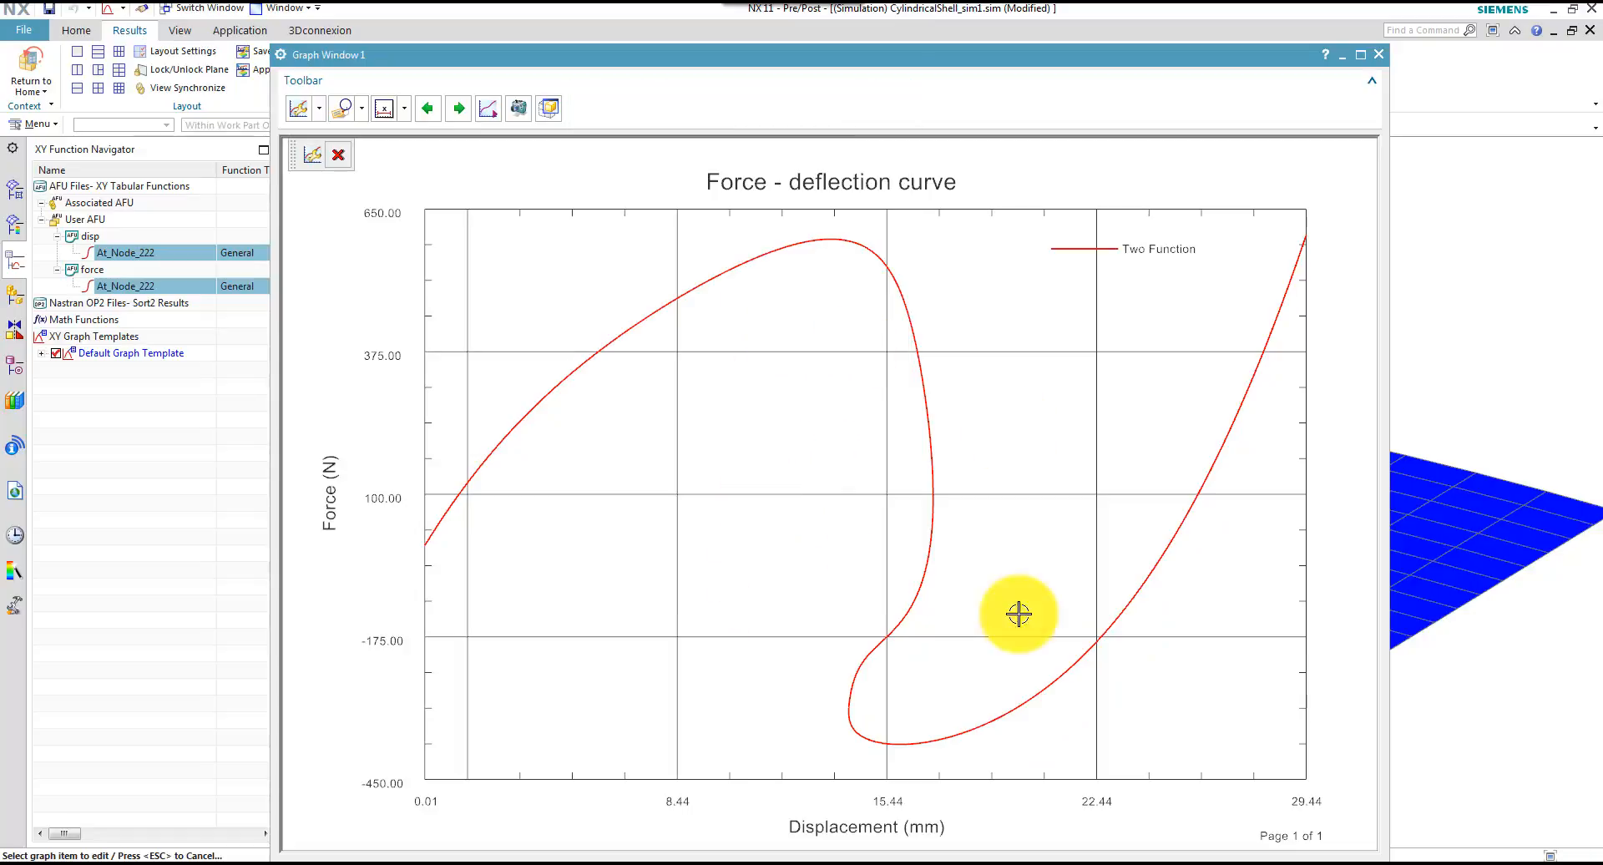
Turn off auto-range for the X-axis Displacement type and set its range from 0 to 30 mm
{"action": "left_click", "coordinate": [874, 799]}
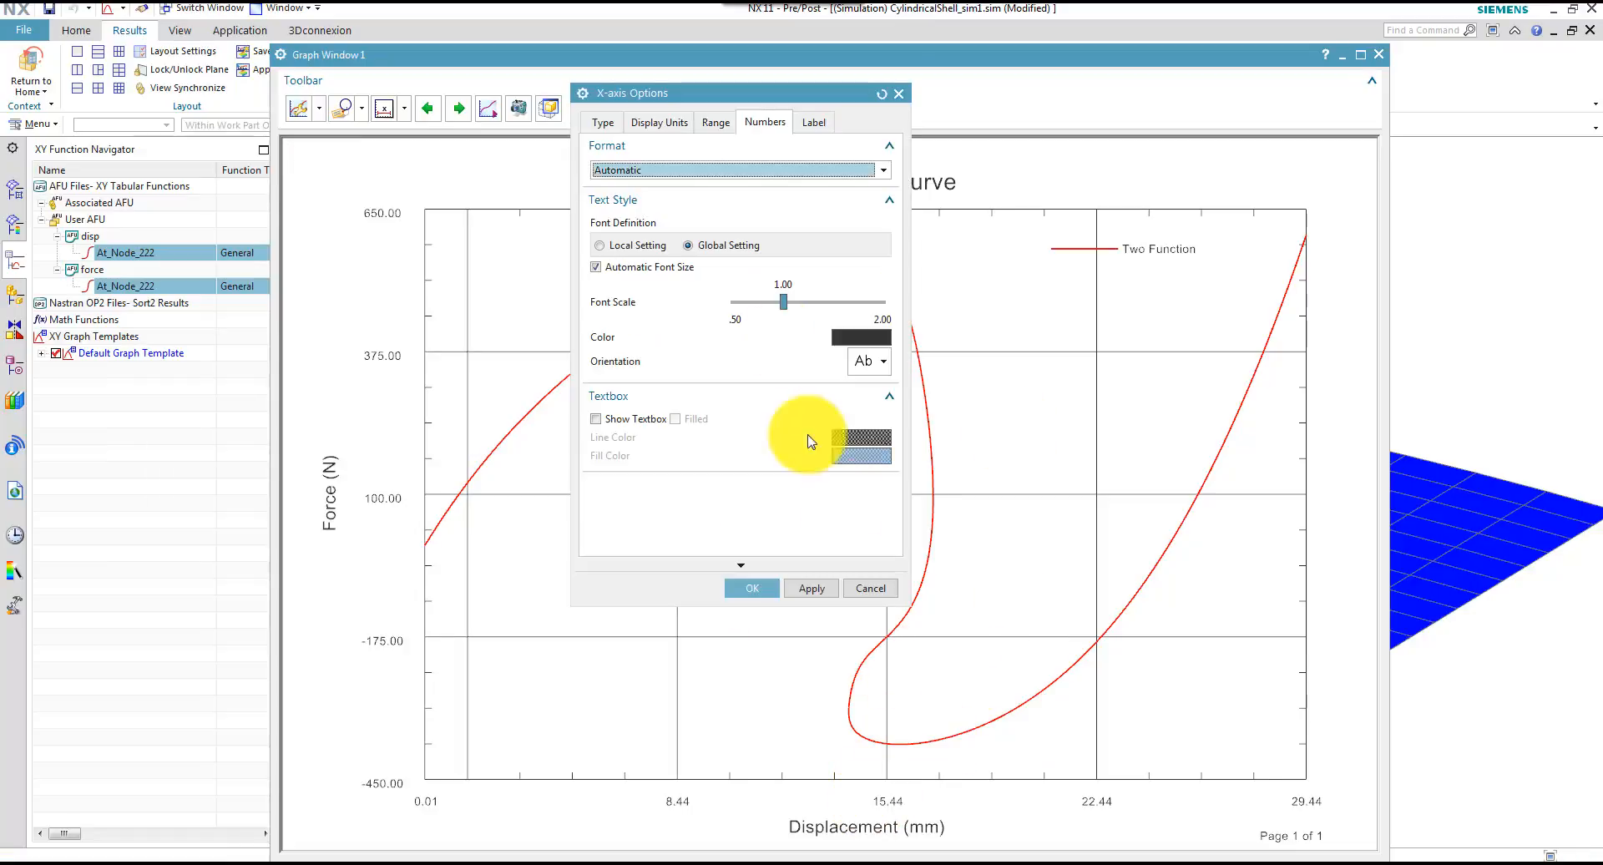
{"action": "left_click", "coordinate": [709, 123]}
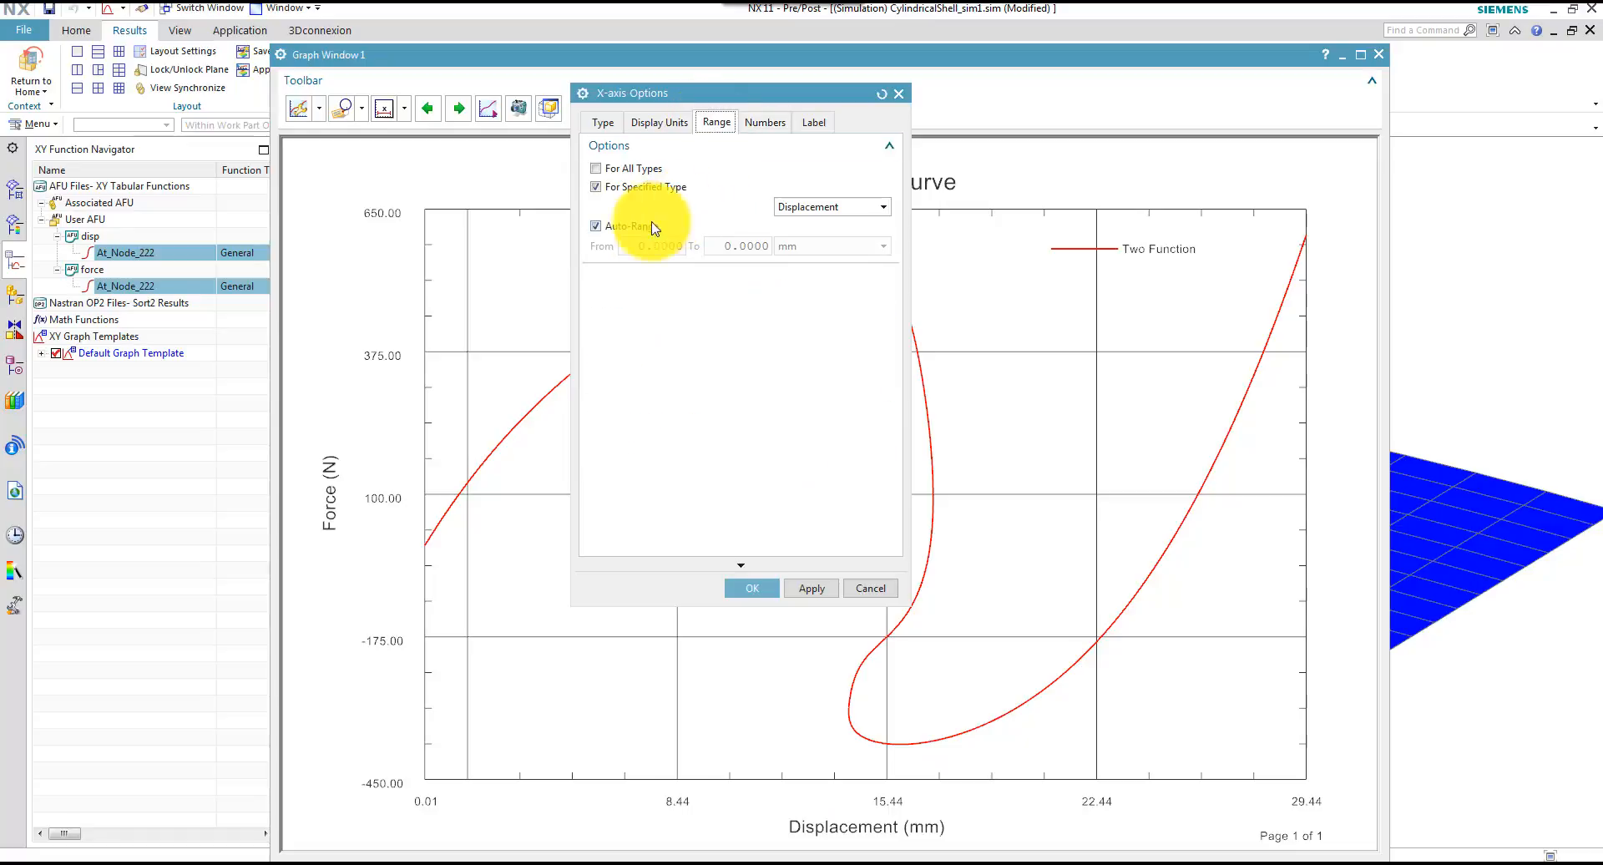
{"action": "left_click", "coordinate": [597, 225]}
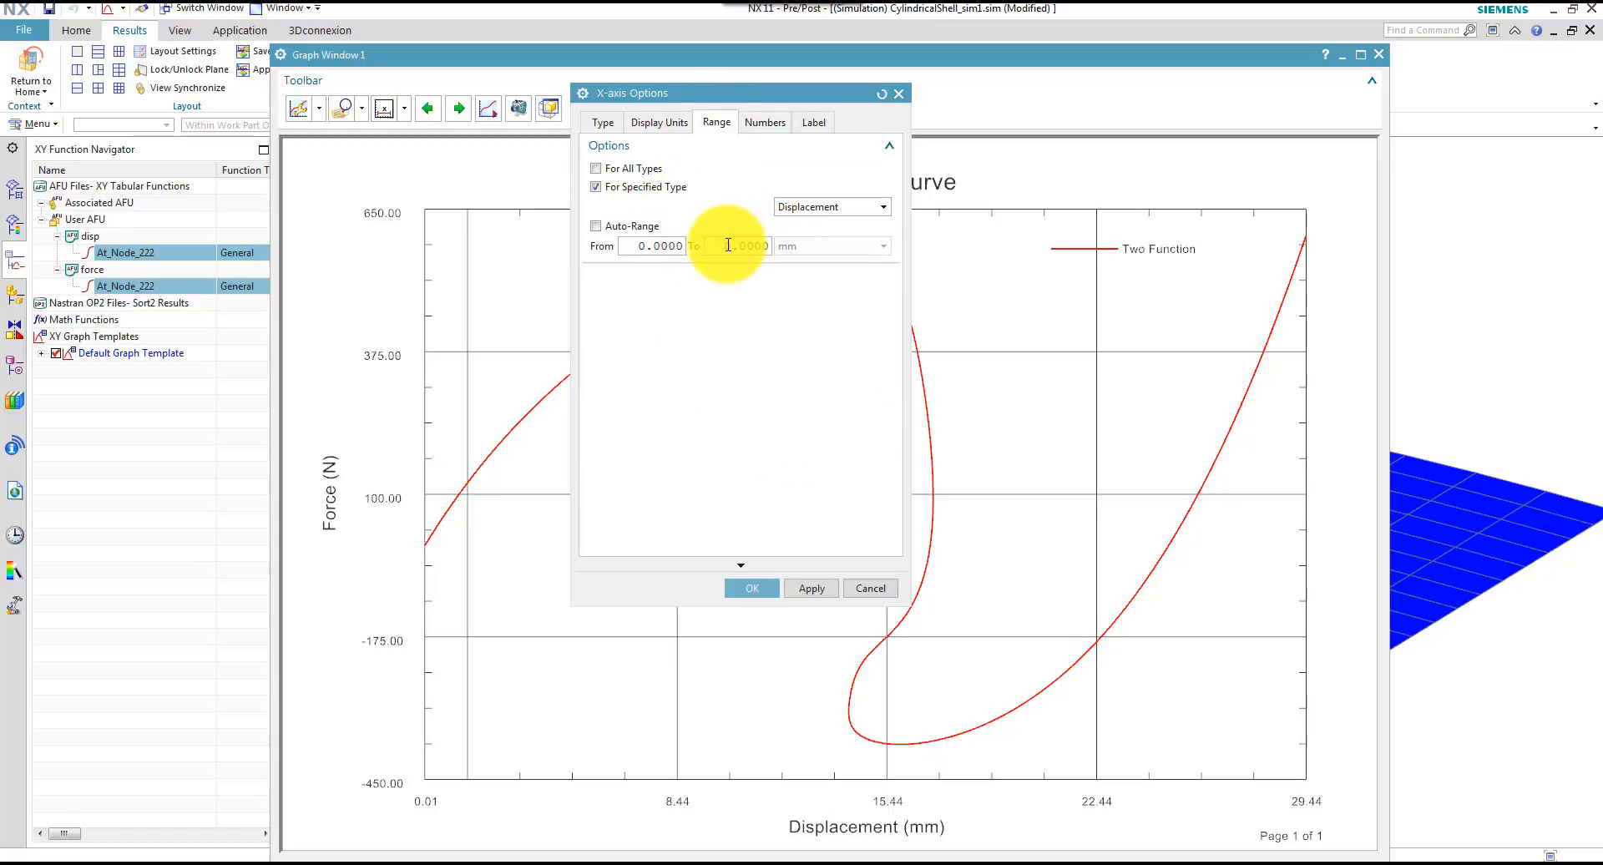
{"action": "type", "text": "30"}
{"action": "left_click", "coordinate": [812, 589]}
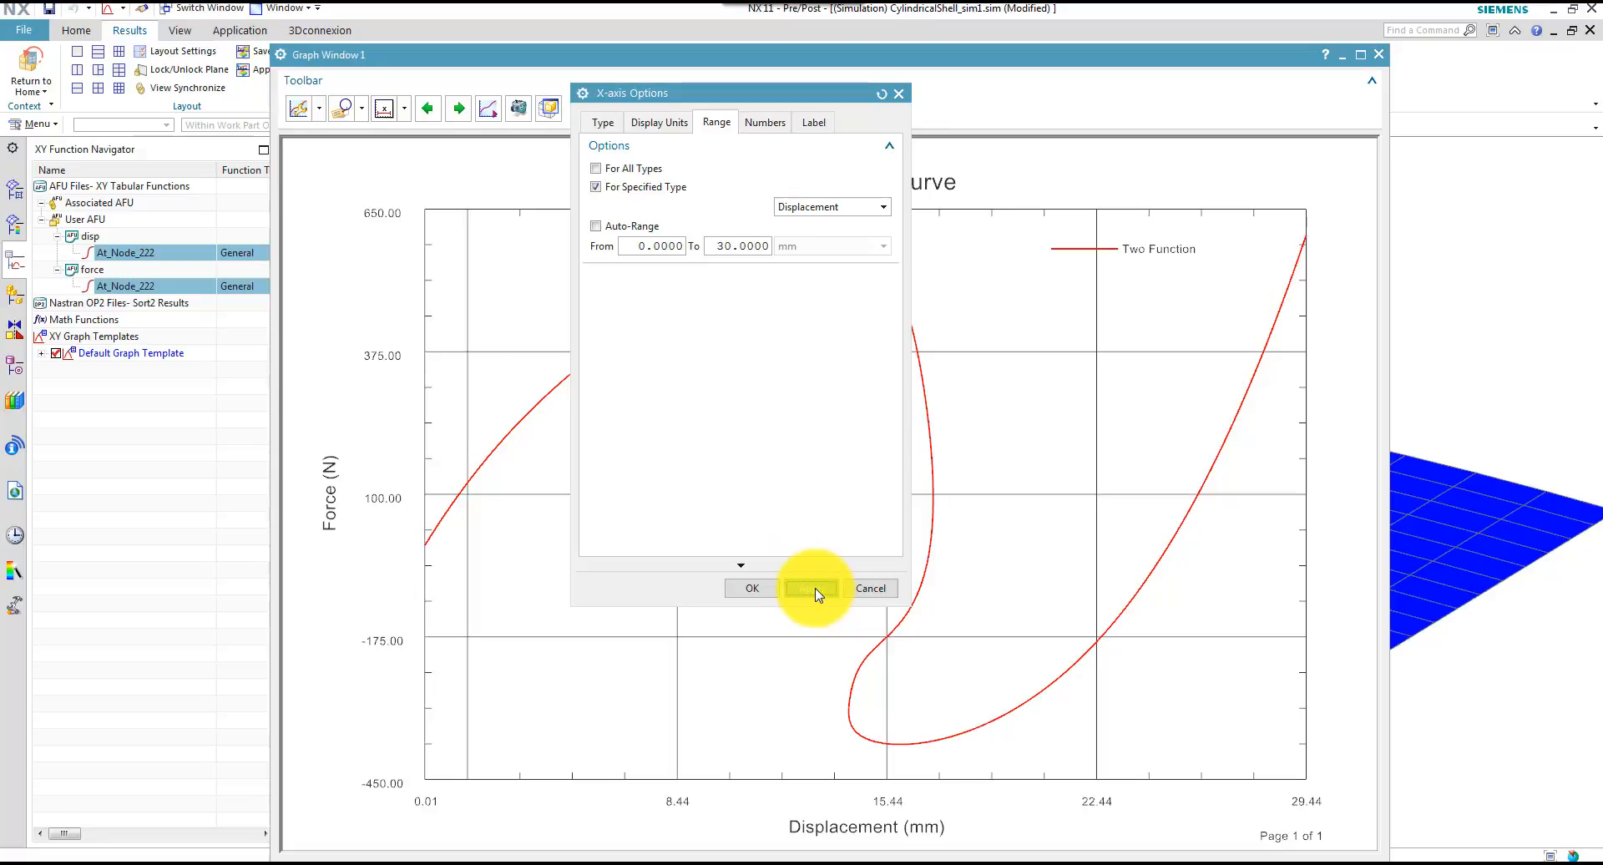
{"action": "left_click", "coordinate": [750, 589]}
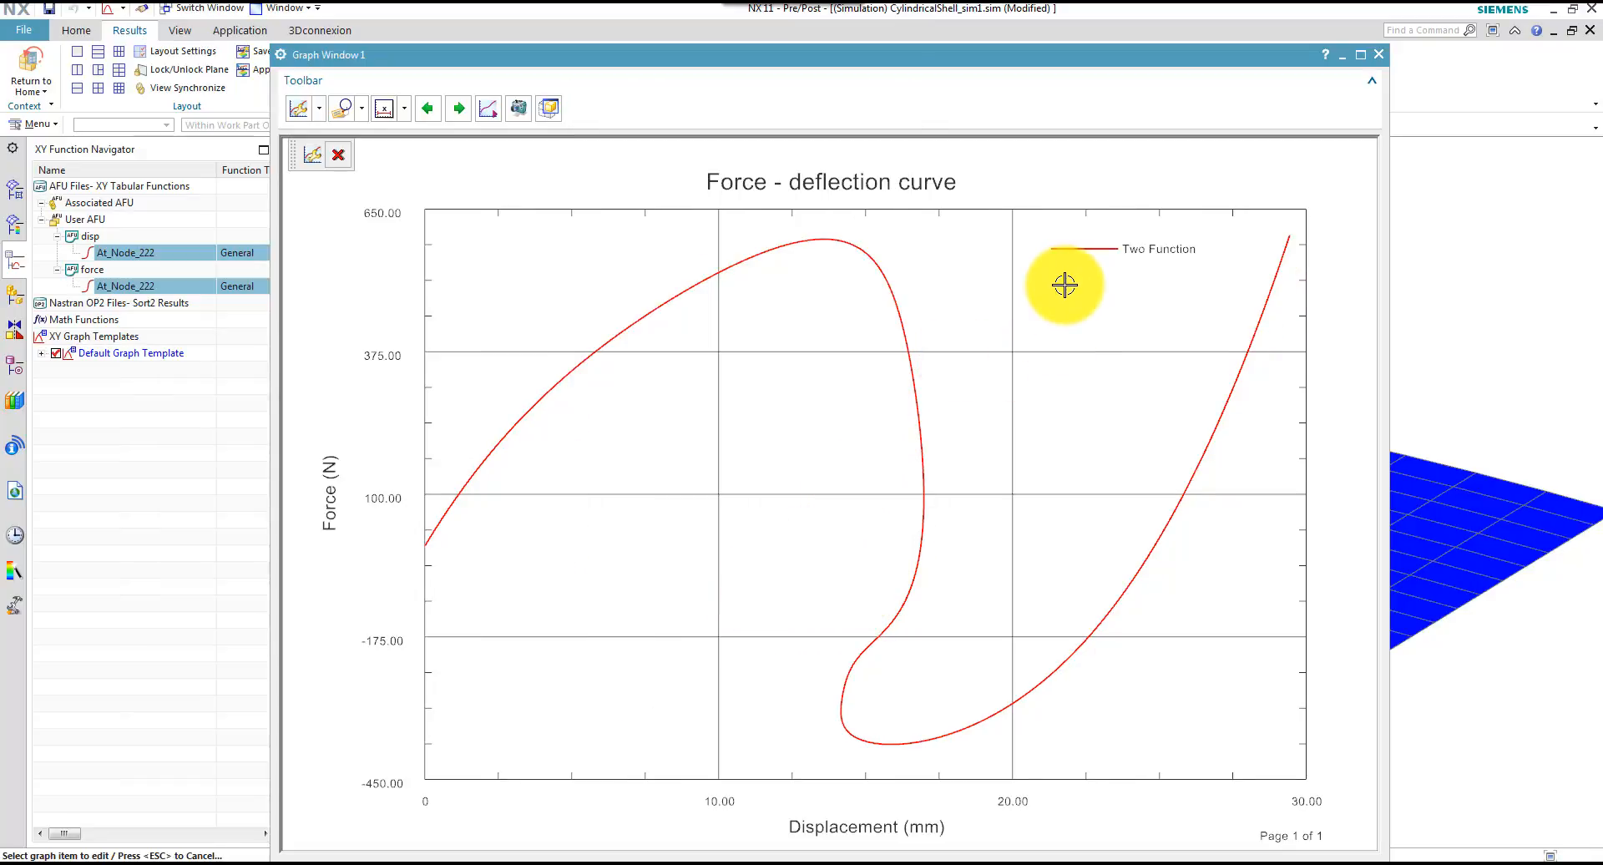